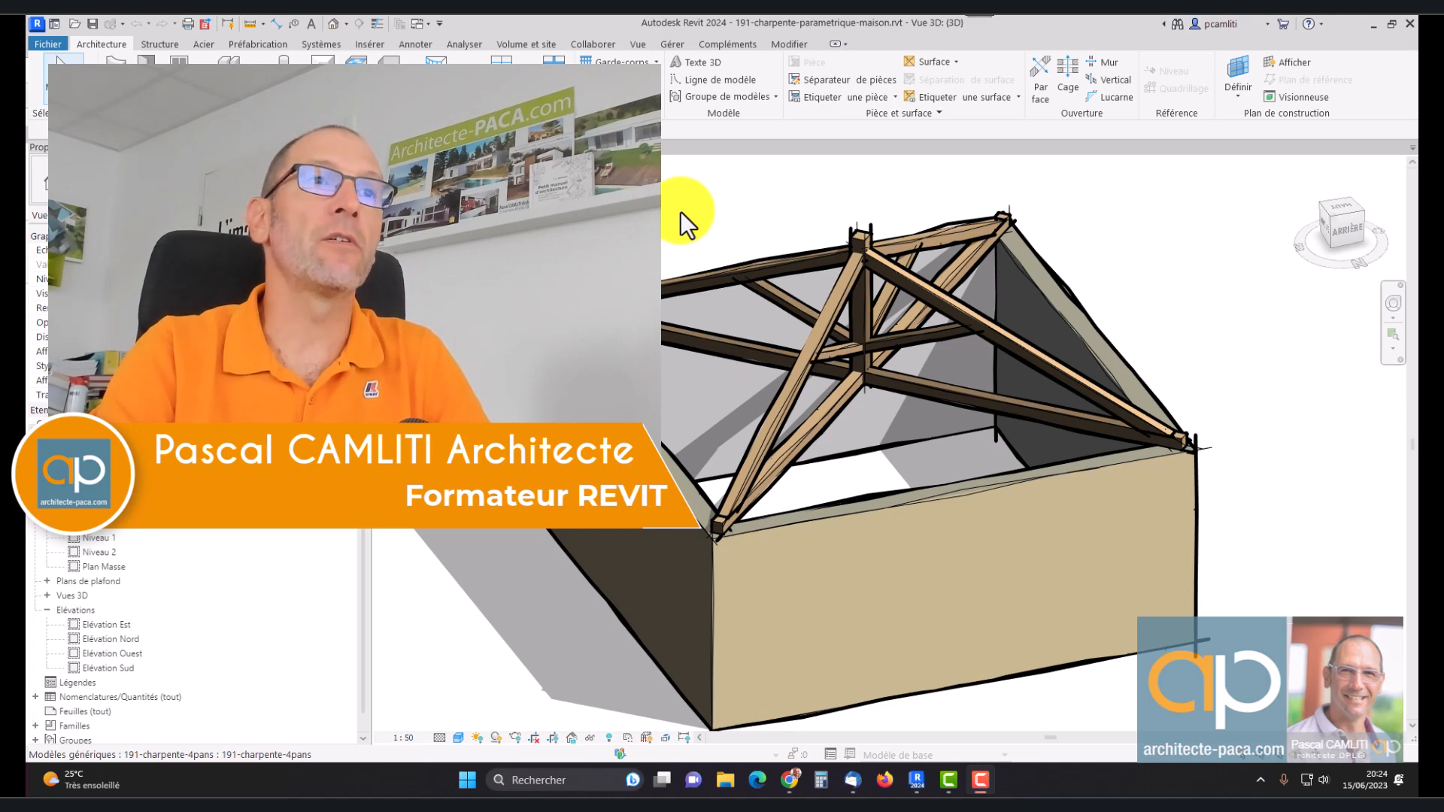
Open the family 192-charpente-4pans-revit-tuto-partie02.rfa and the project 192-projet.rvt, viewing the roof trusses in 3D
click(55, 45)
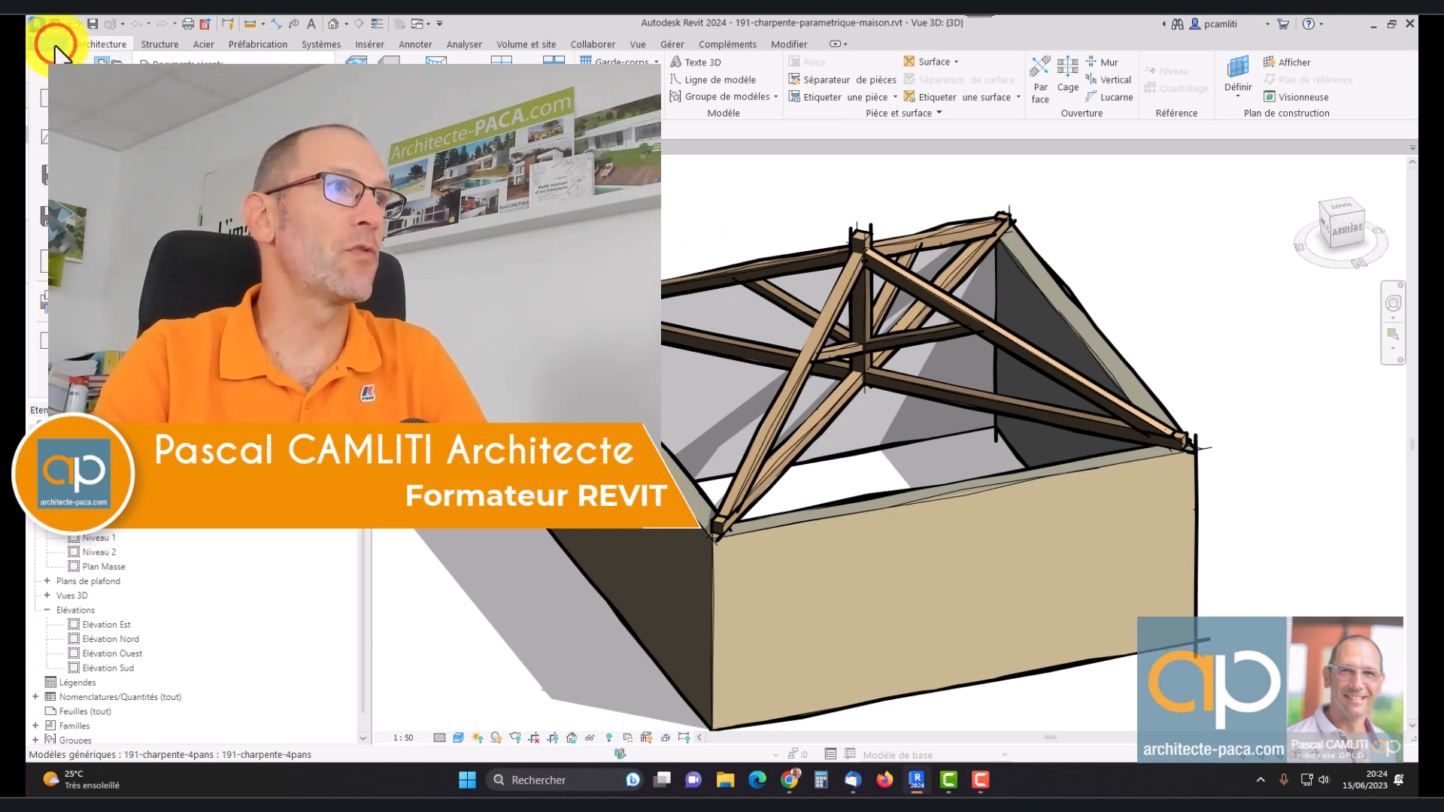
click(226, 103)
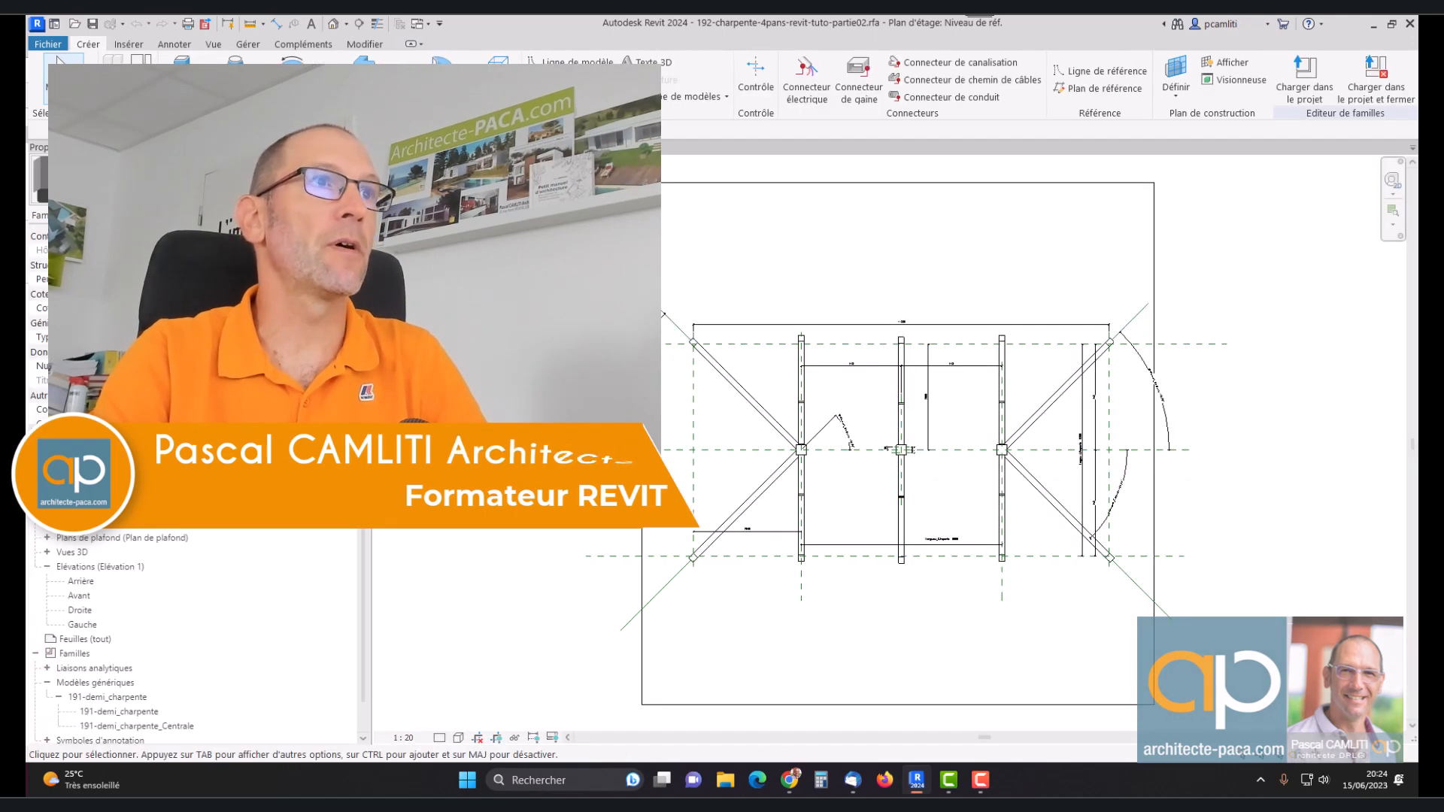
click(45, 42)
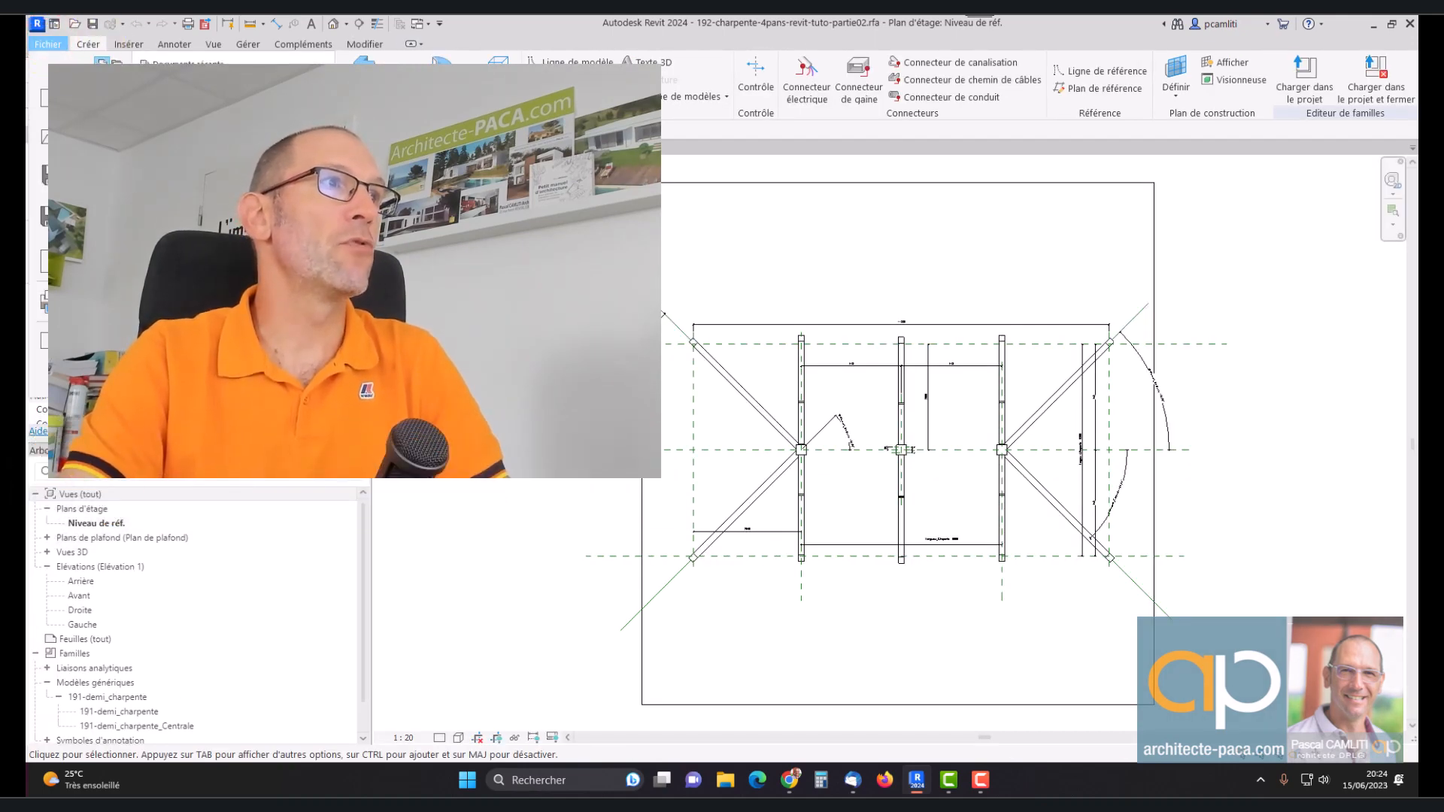
click(226, 103)
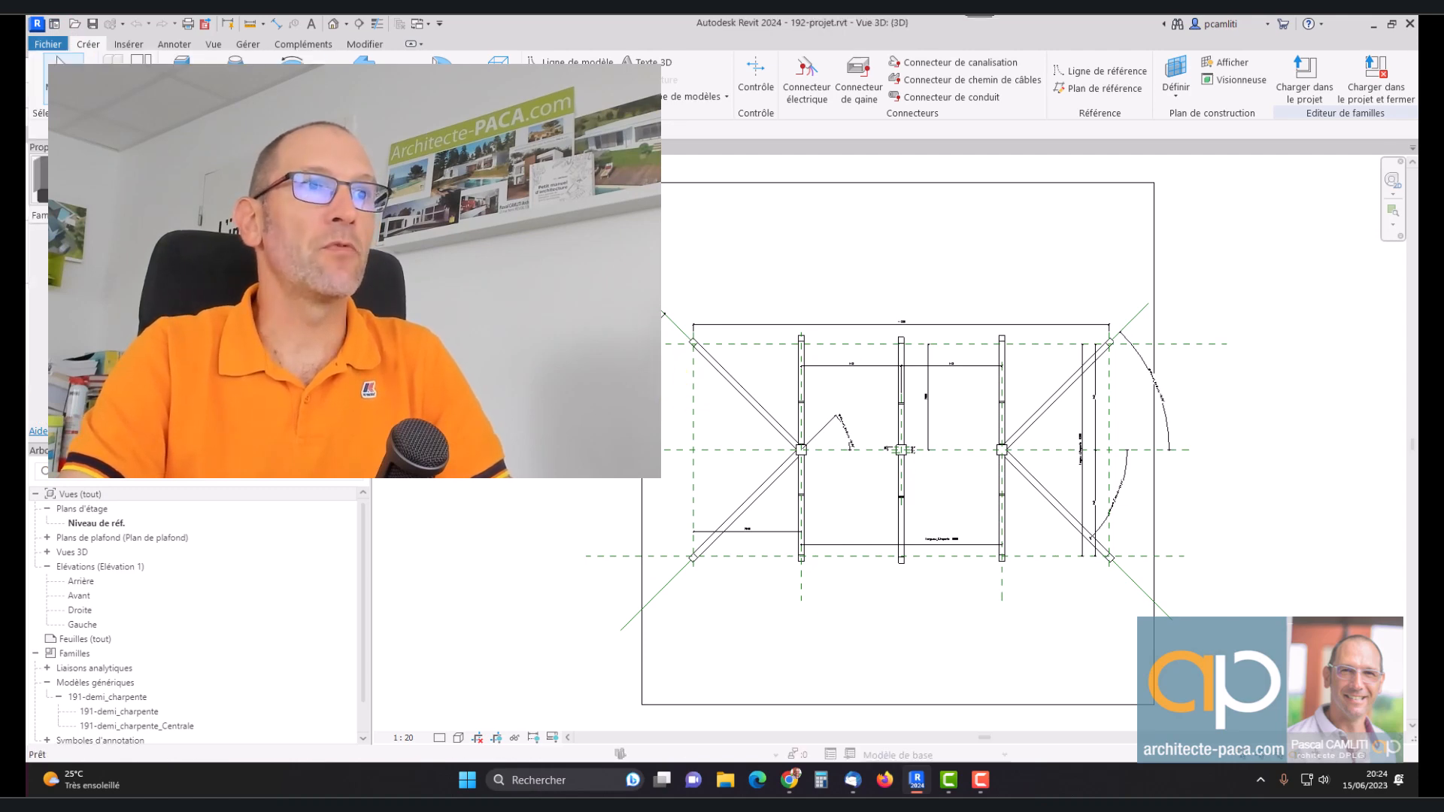
scroll(860, 458, up, 6)
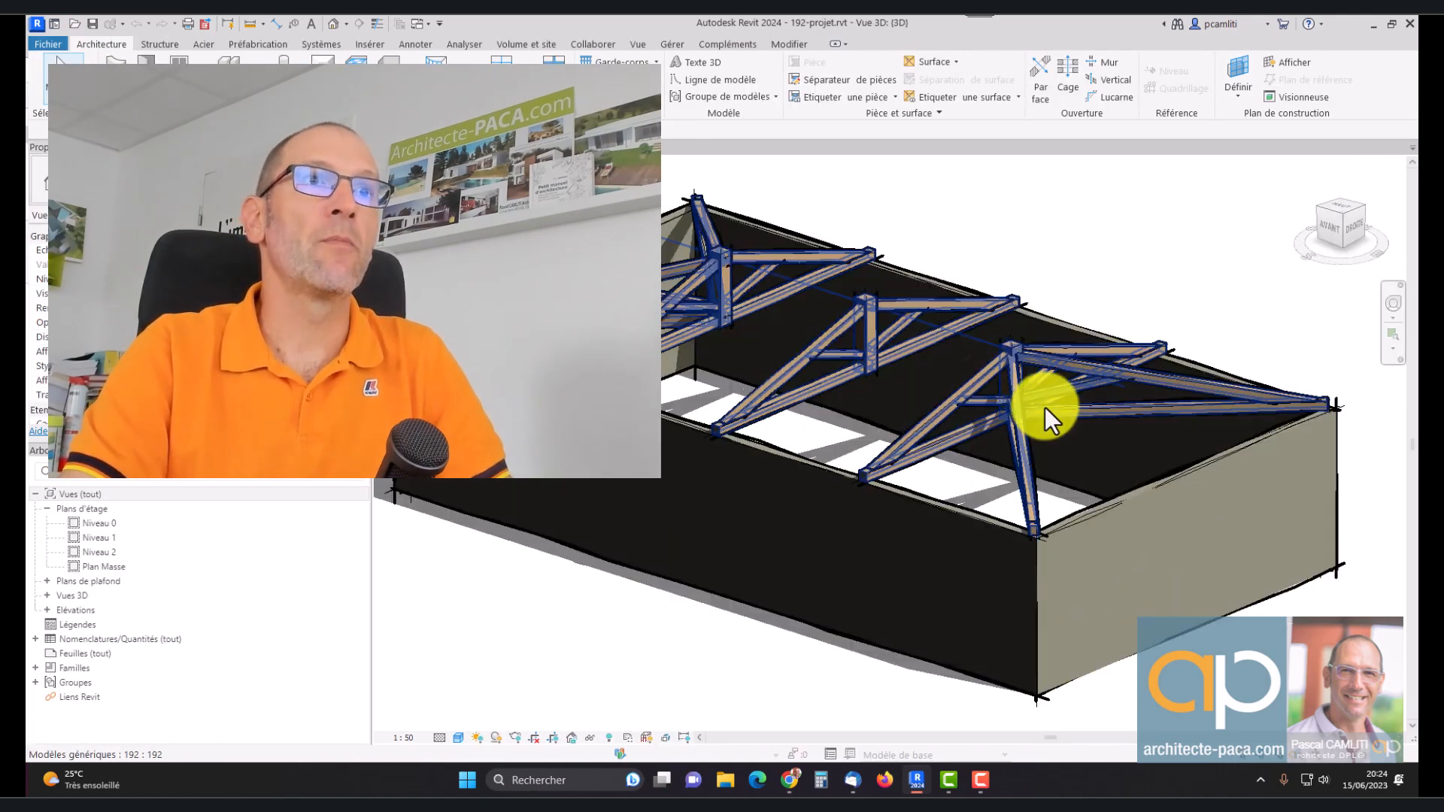
shift+middle_drag(1143, 304, 1139, 315)
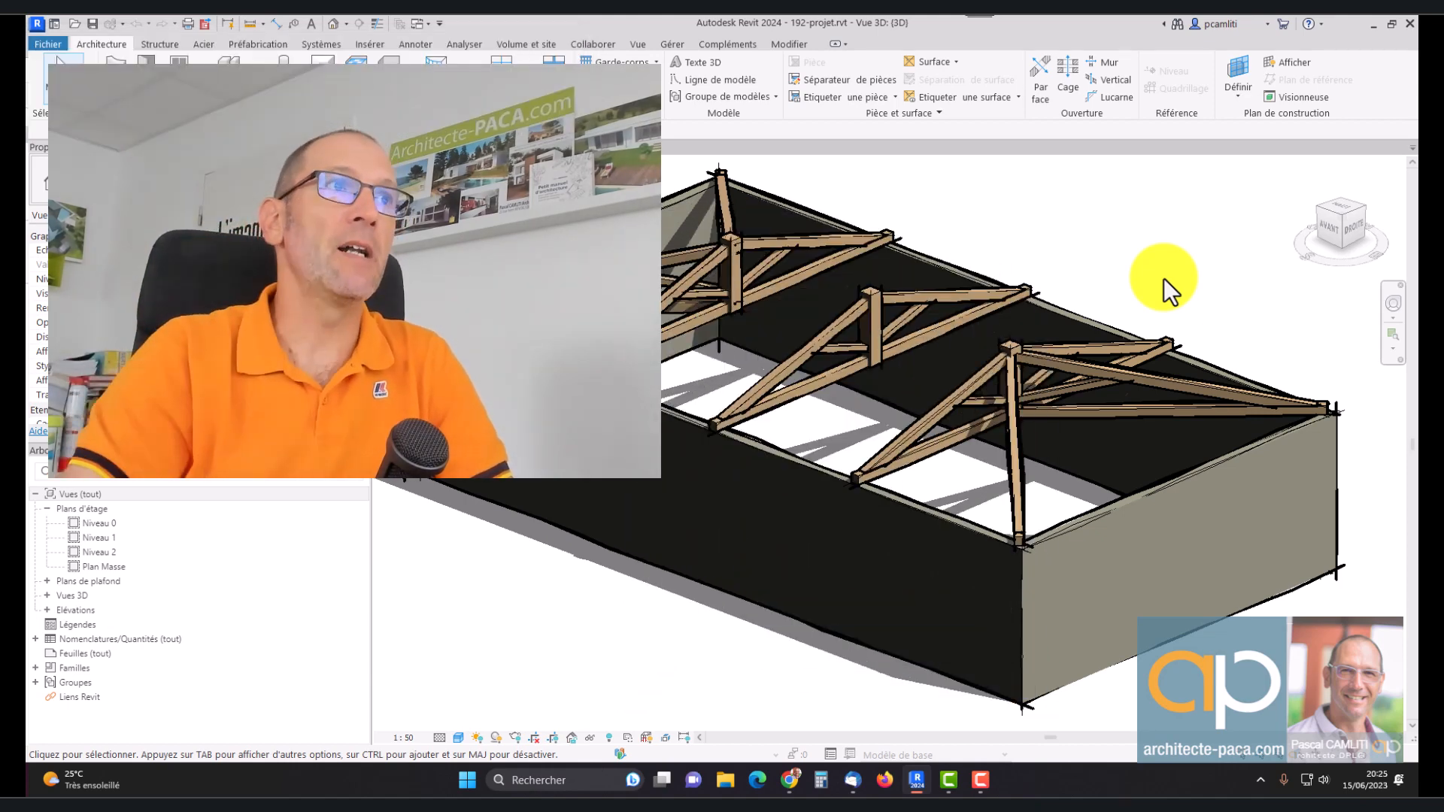
In the 191-charpente-parametrique-maison.rvt 3D view, select the 191-charpente-4pans roof frame and open its family for editing
click(425, 154)
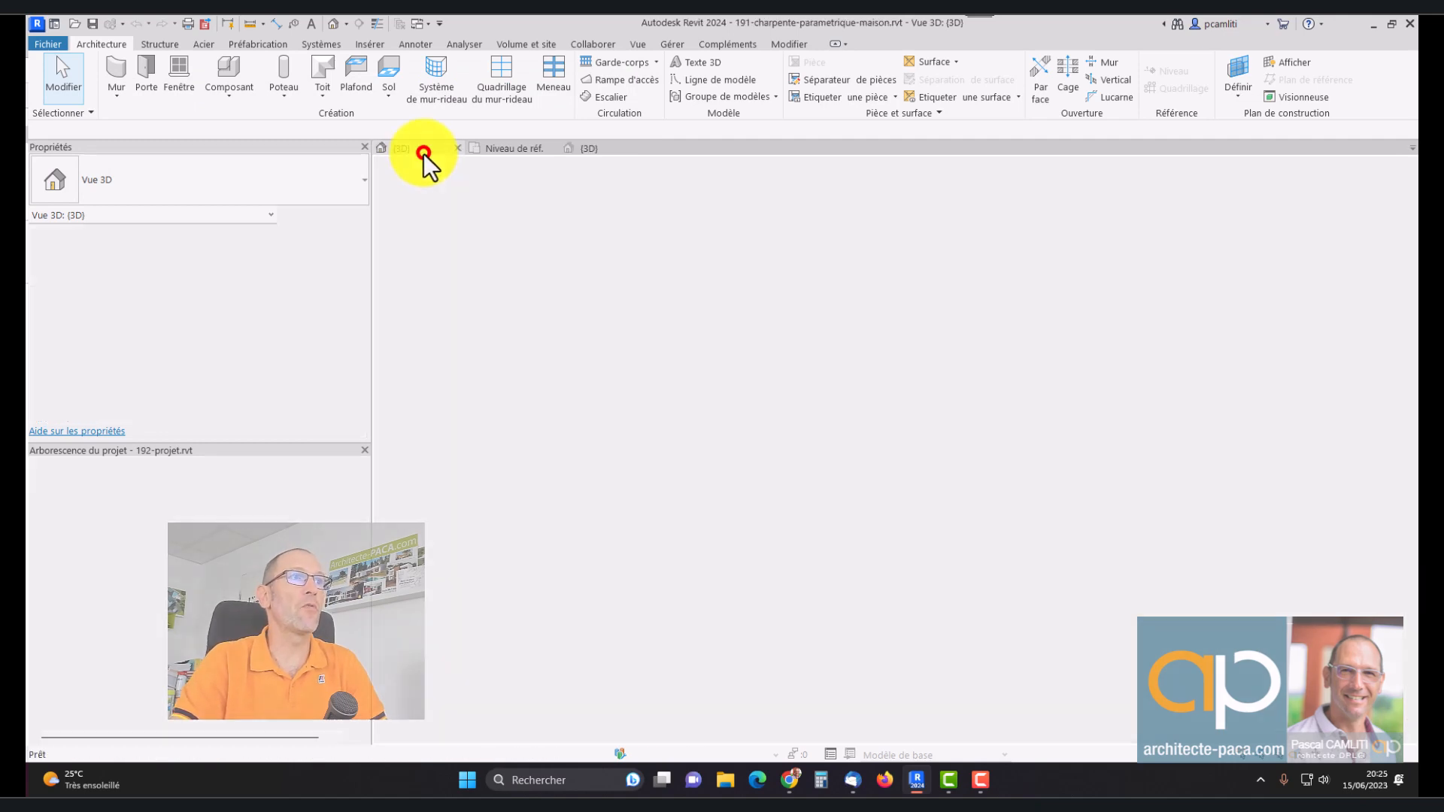
click(861, 359)
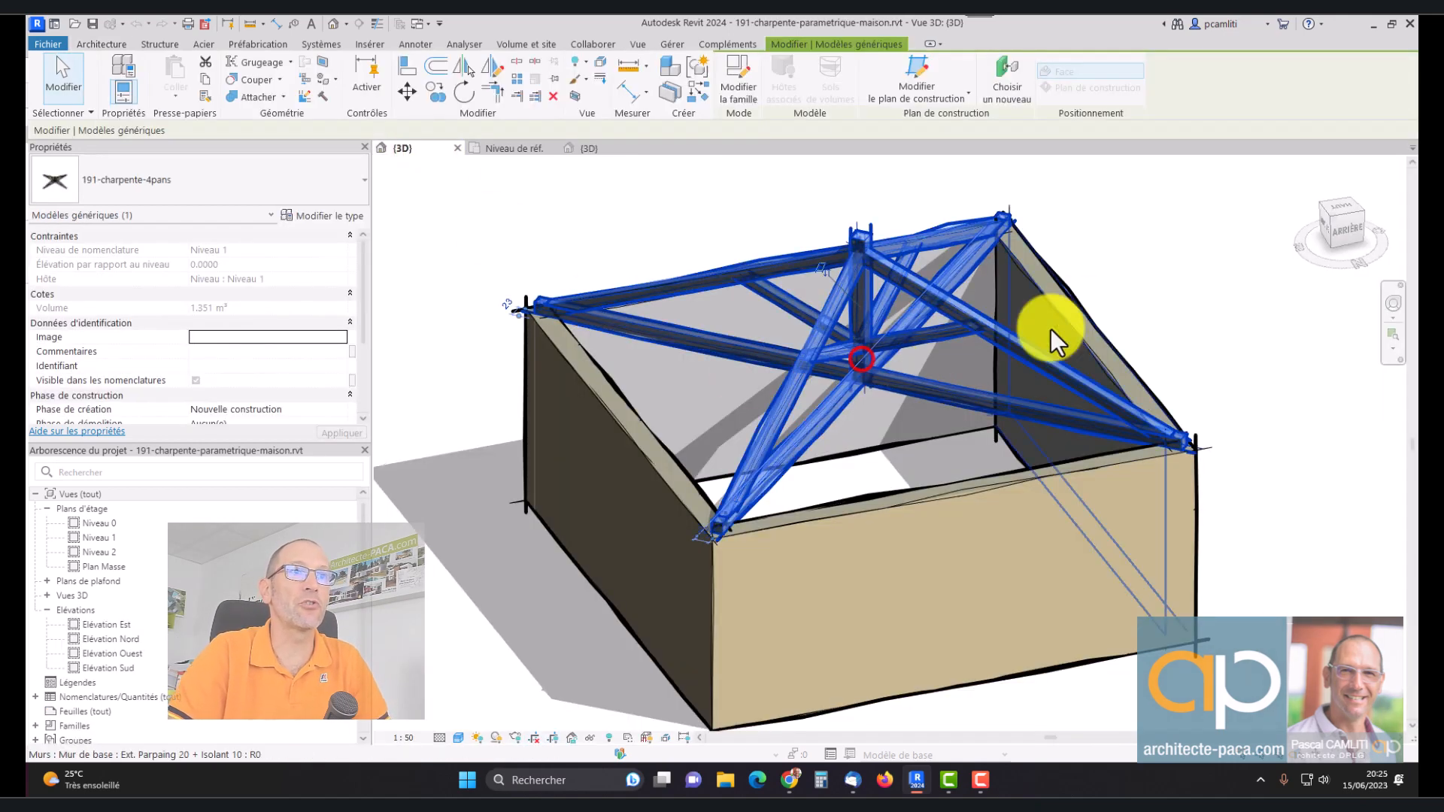
click(1121, 290)
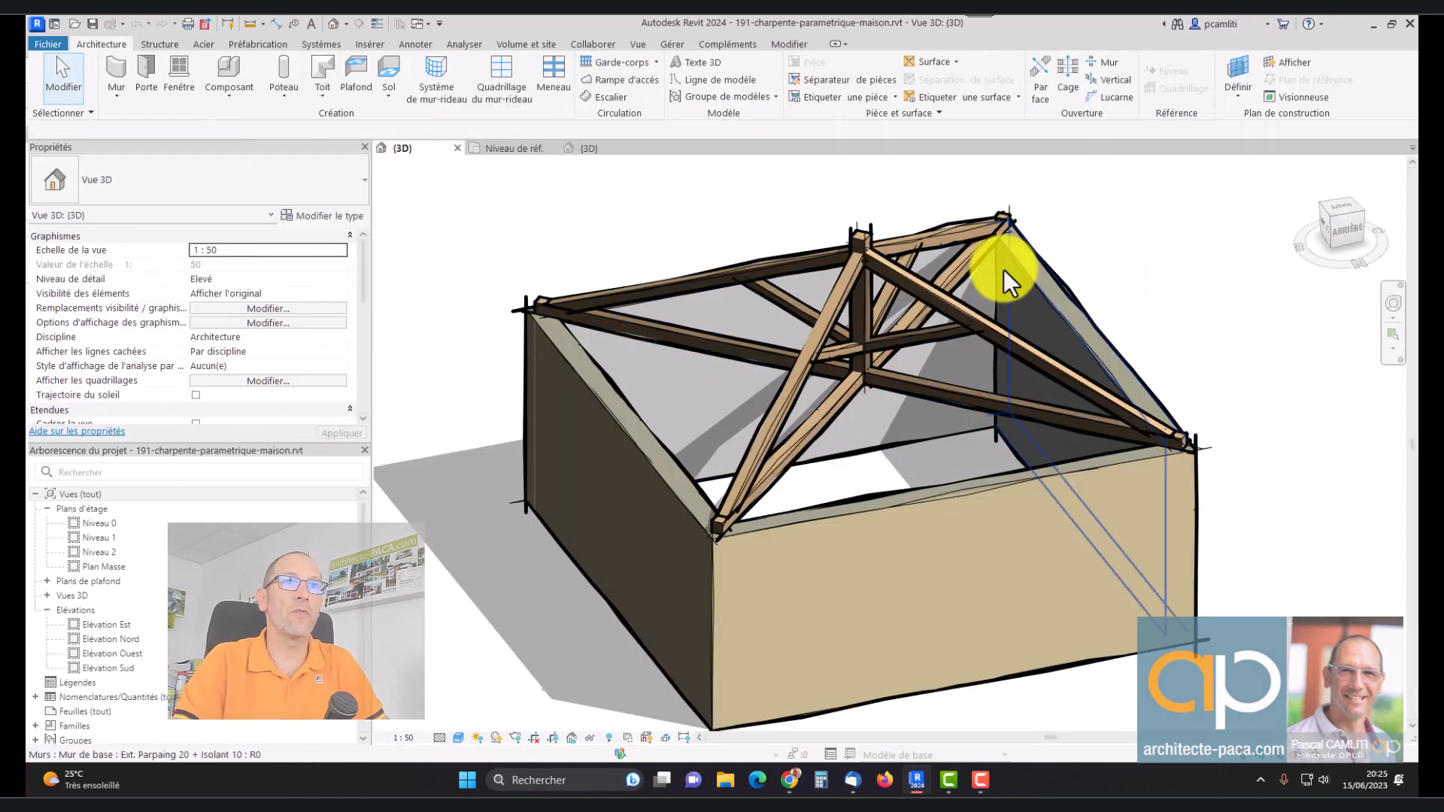
click(968, 264)
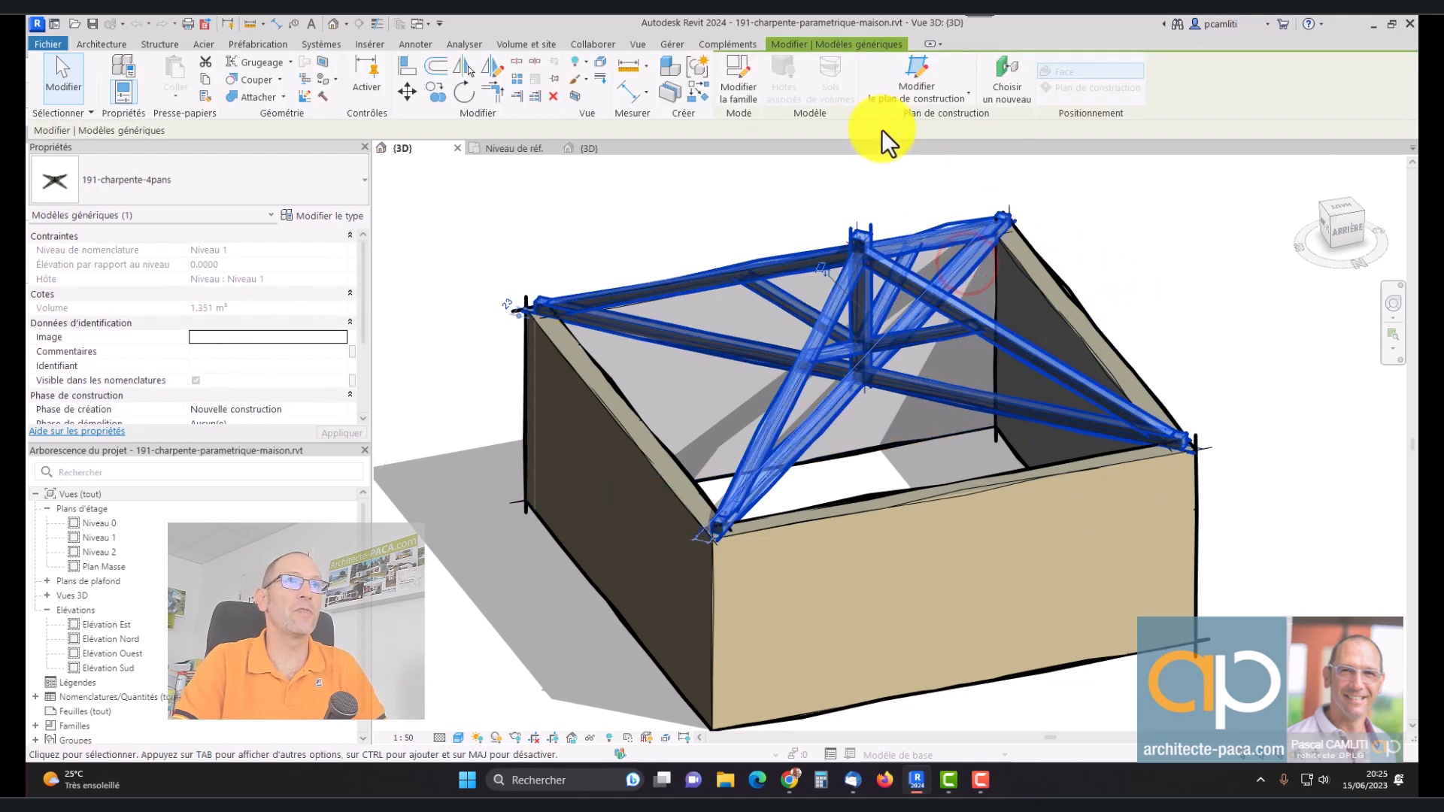
click(738, 87)
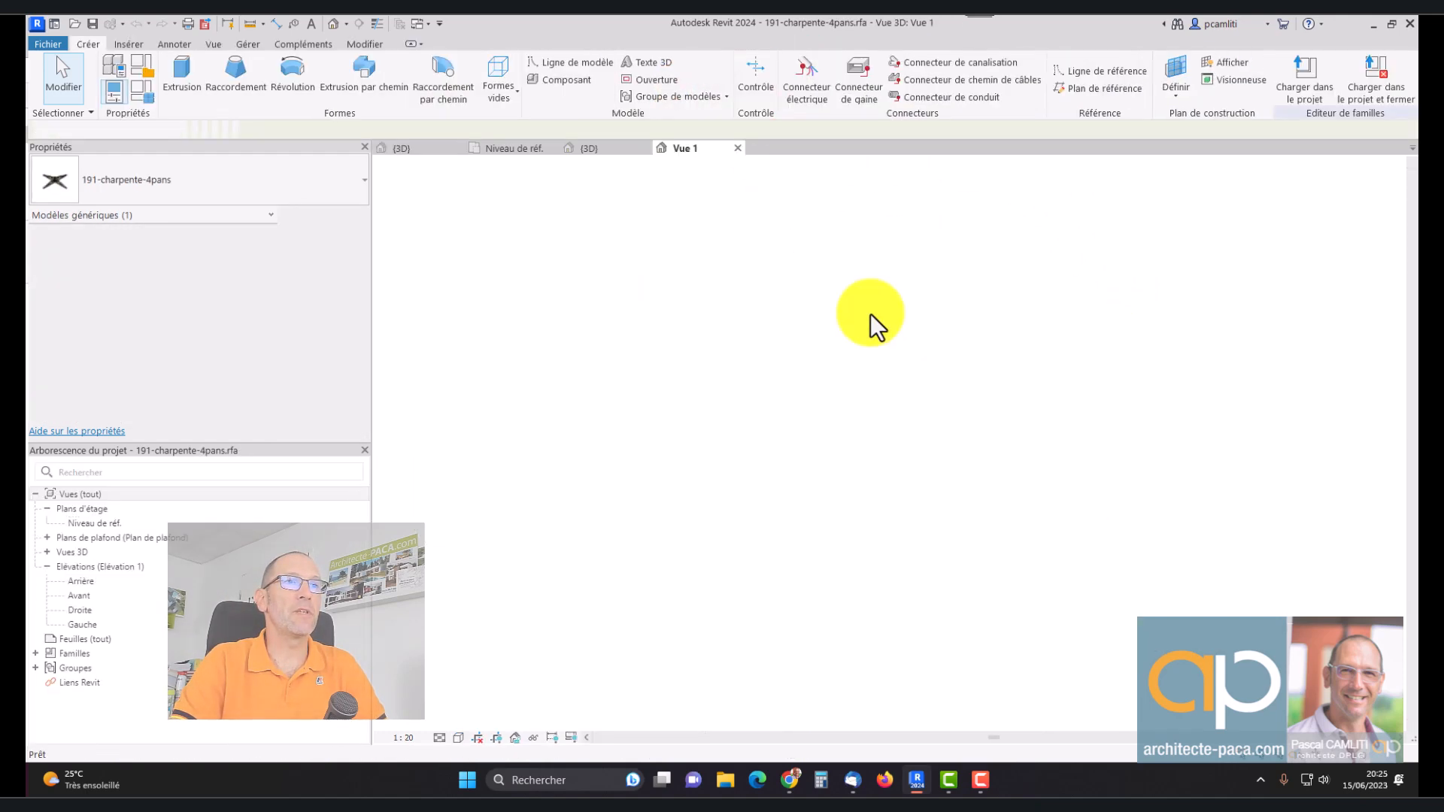
Examine the half-truss array groups and the base extrusion in the family's 3D view
click(918, 398)
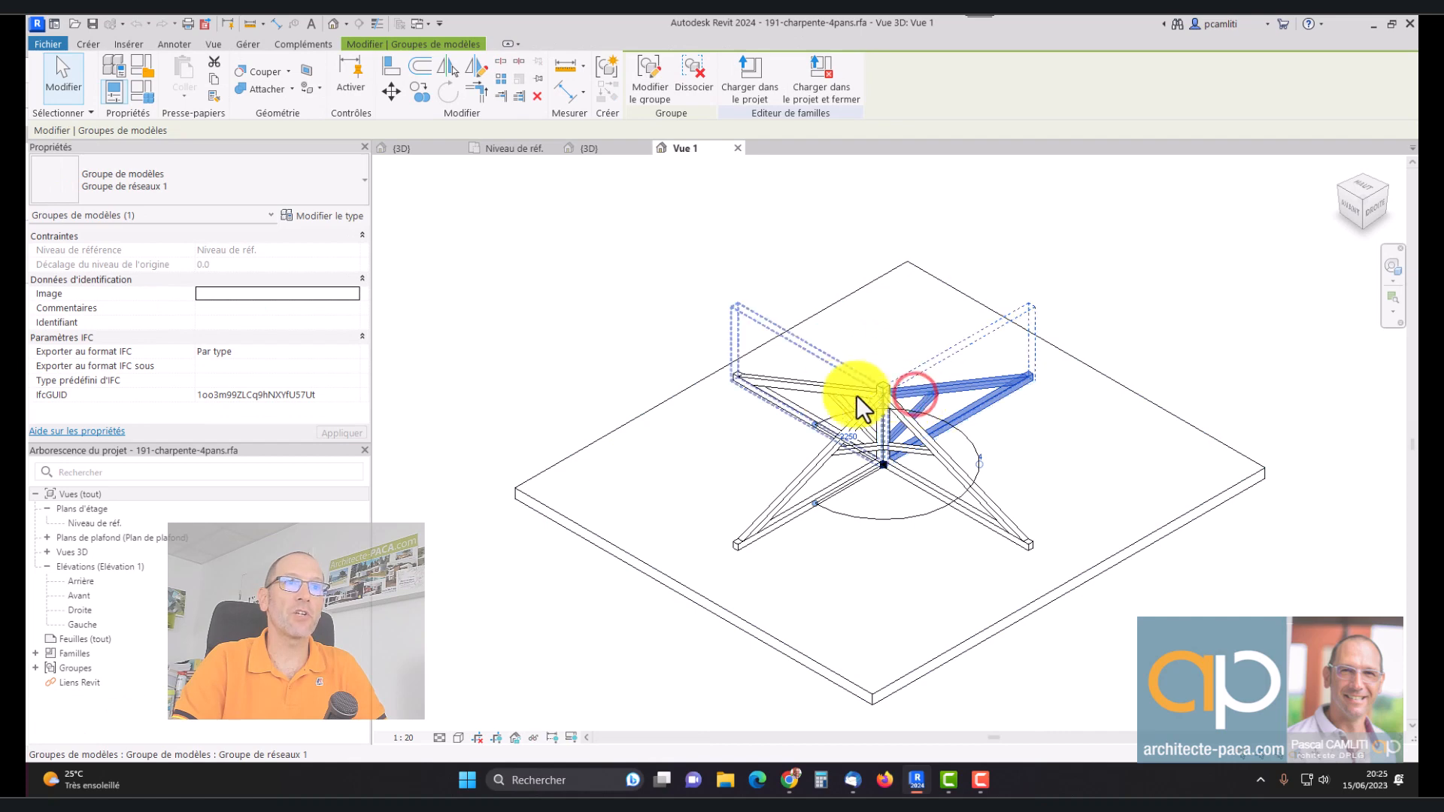
click(826, 395)
click(1121, 266)
click(946, 461)
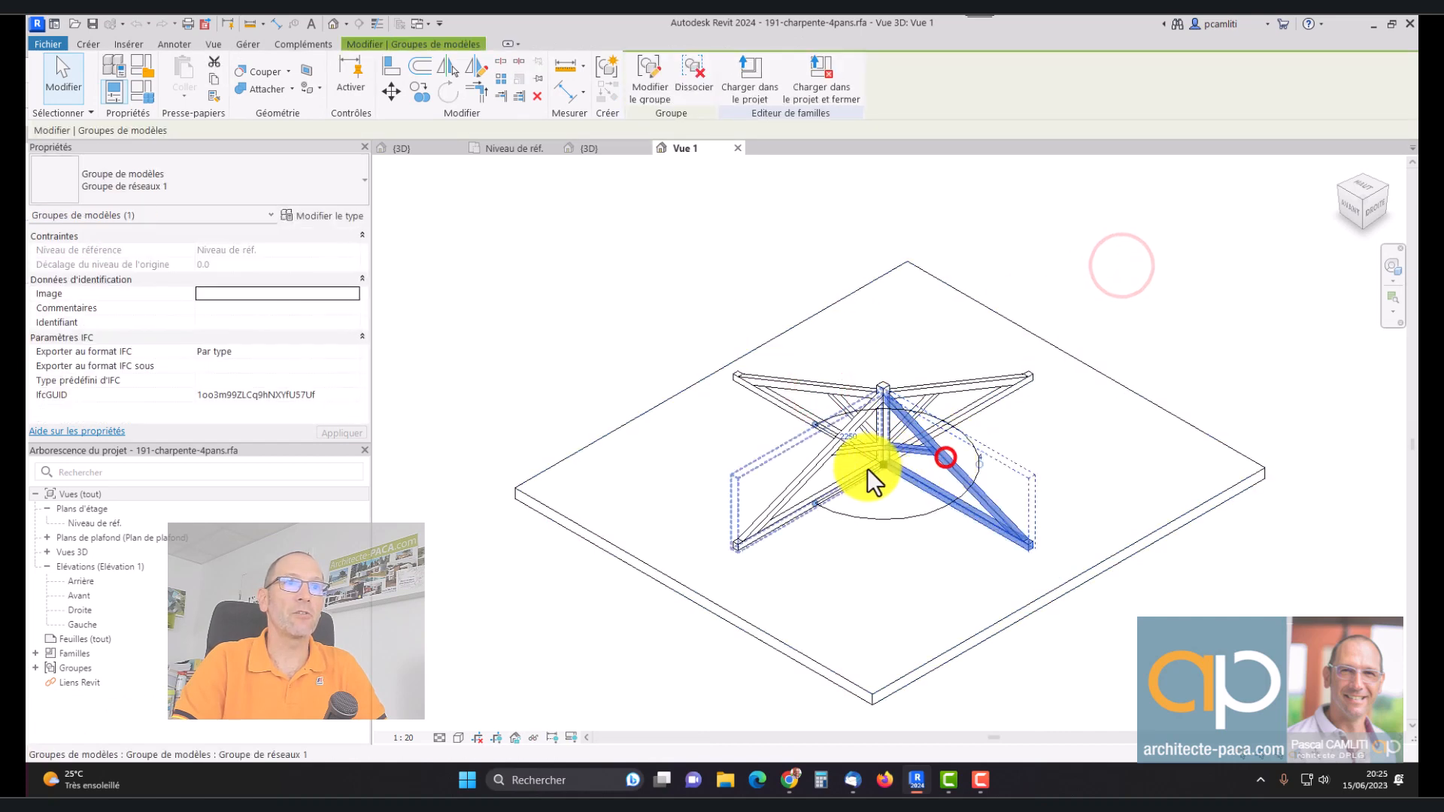
click(855, 469)
click(822, 326)
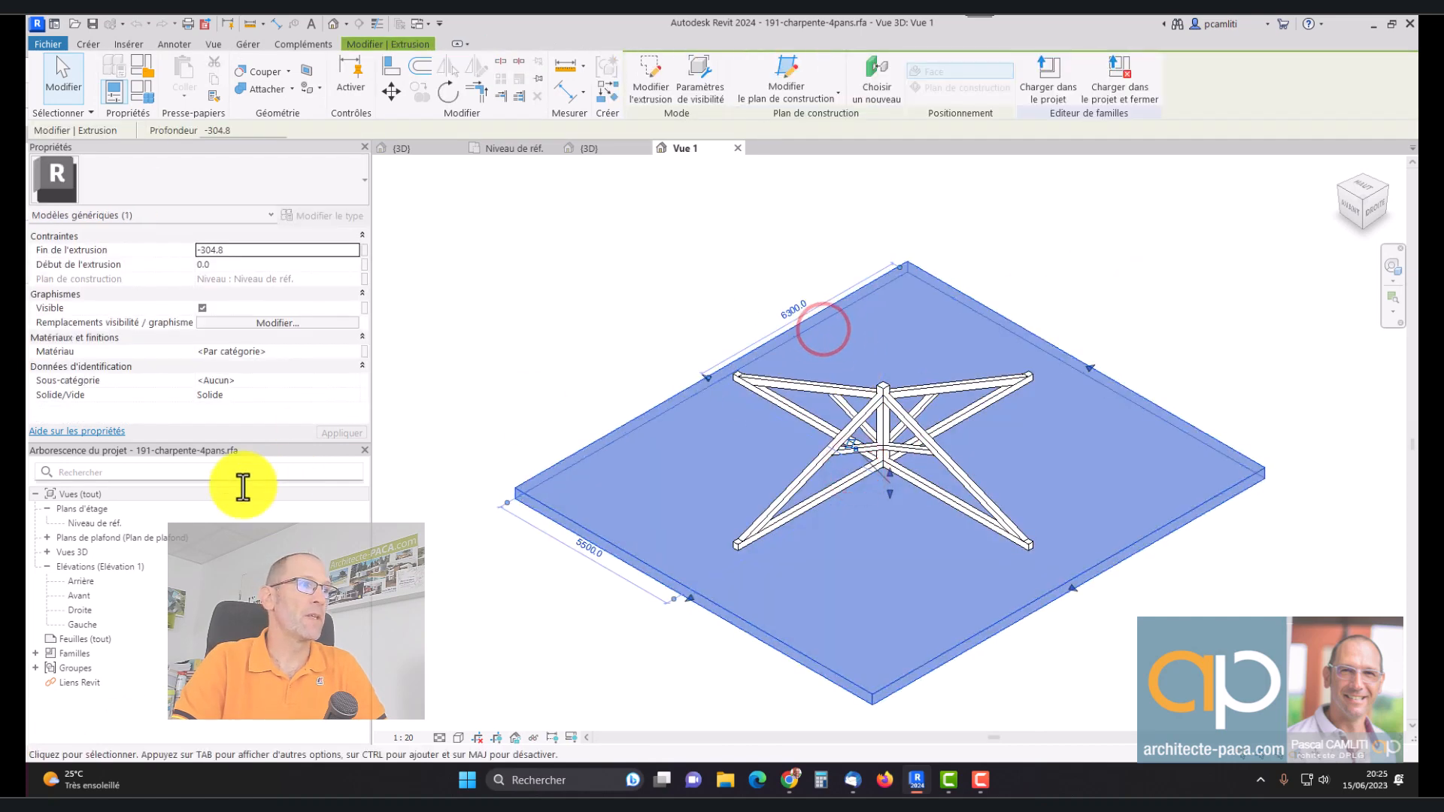
Open the family's Niveau de réf. floor plan and examine how the half-trusses are arrayed around the centre
double_click(121, 523)
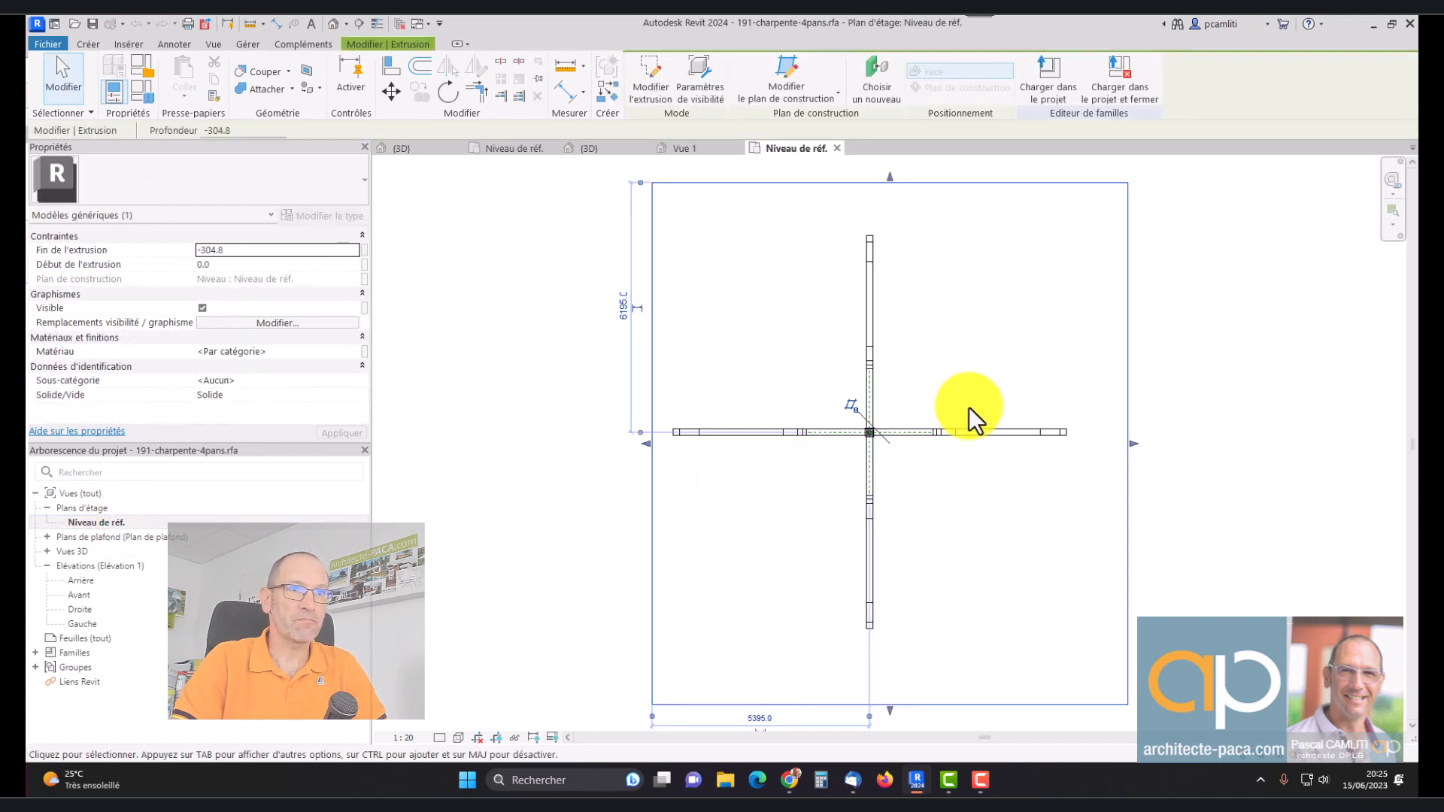
click(1162, 382)
click(868, 358)
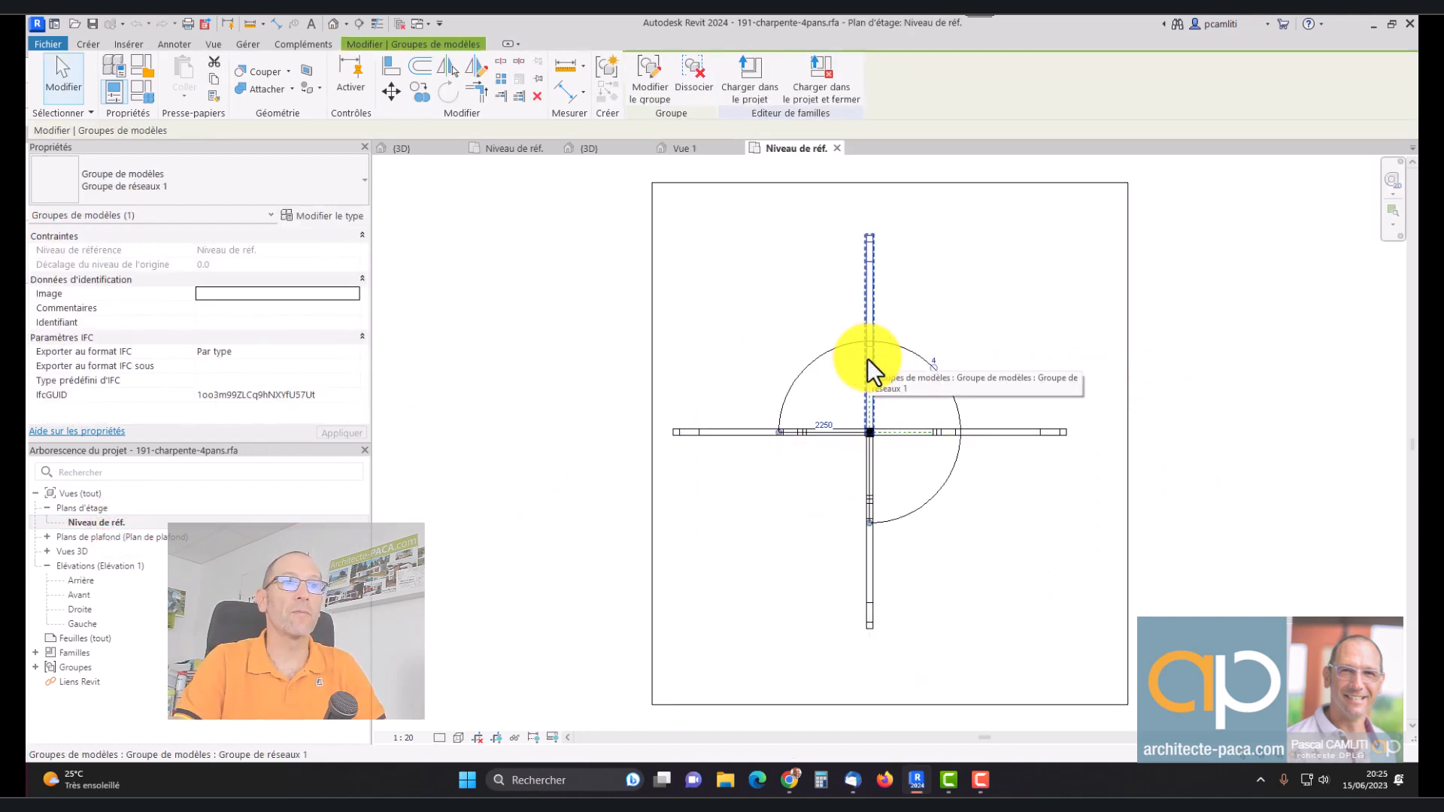
scroll(865, 455, up, 2)
scroll(873, 463, up, 1)
click(939, 432)
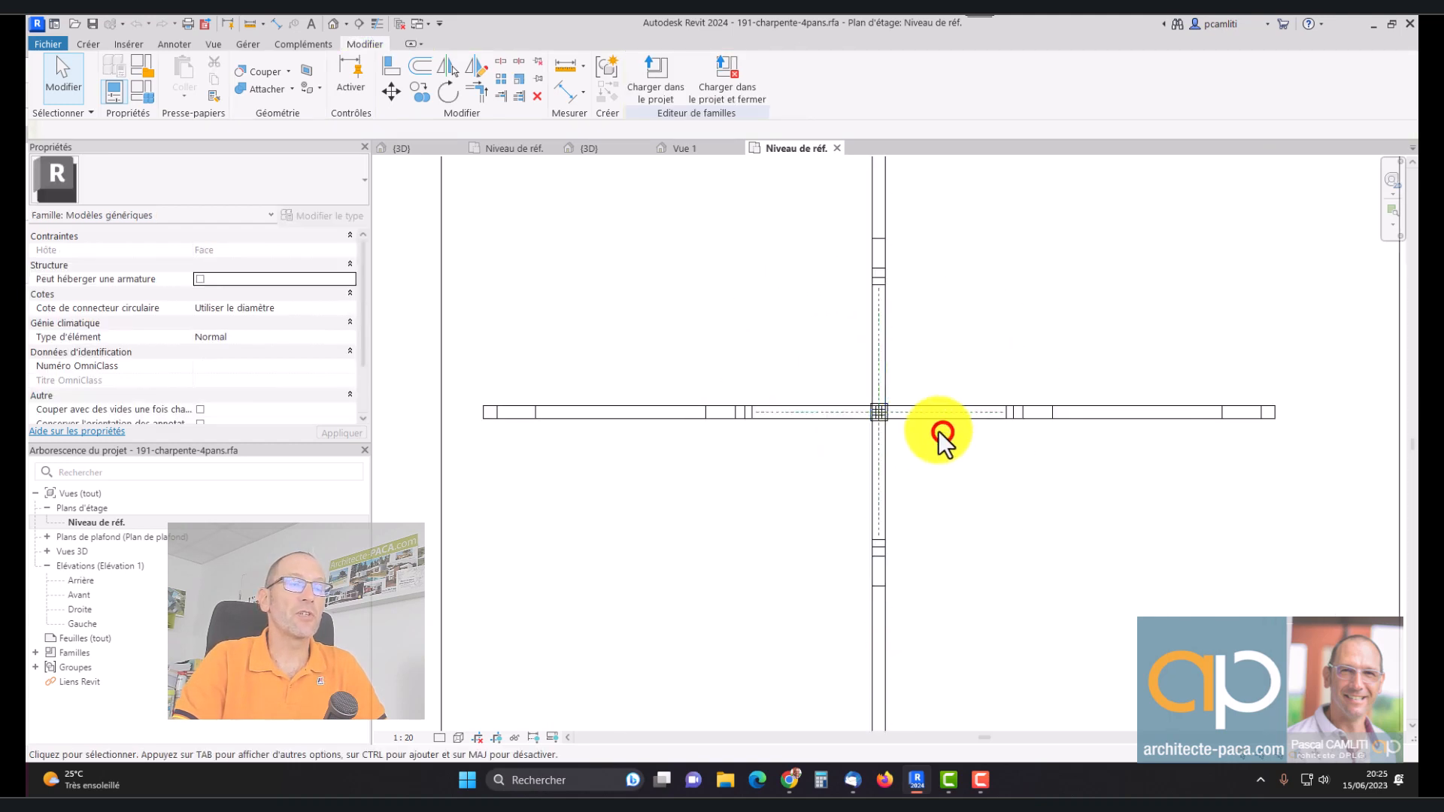
Open the Droite elevation and examine the Haut_Poinçon reference plane and its labelled height dimension
double_click(149, 606)
scroll(967, 374, up, 4)
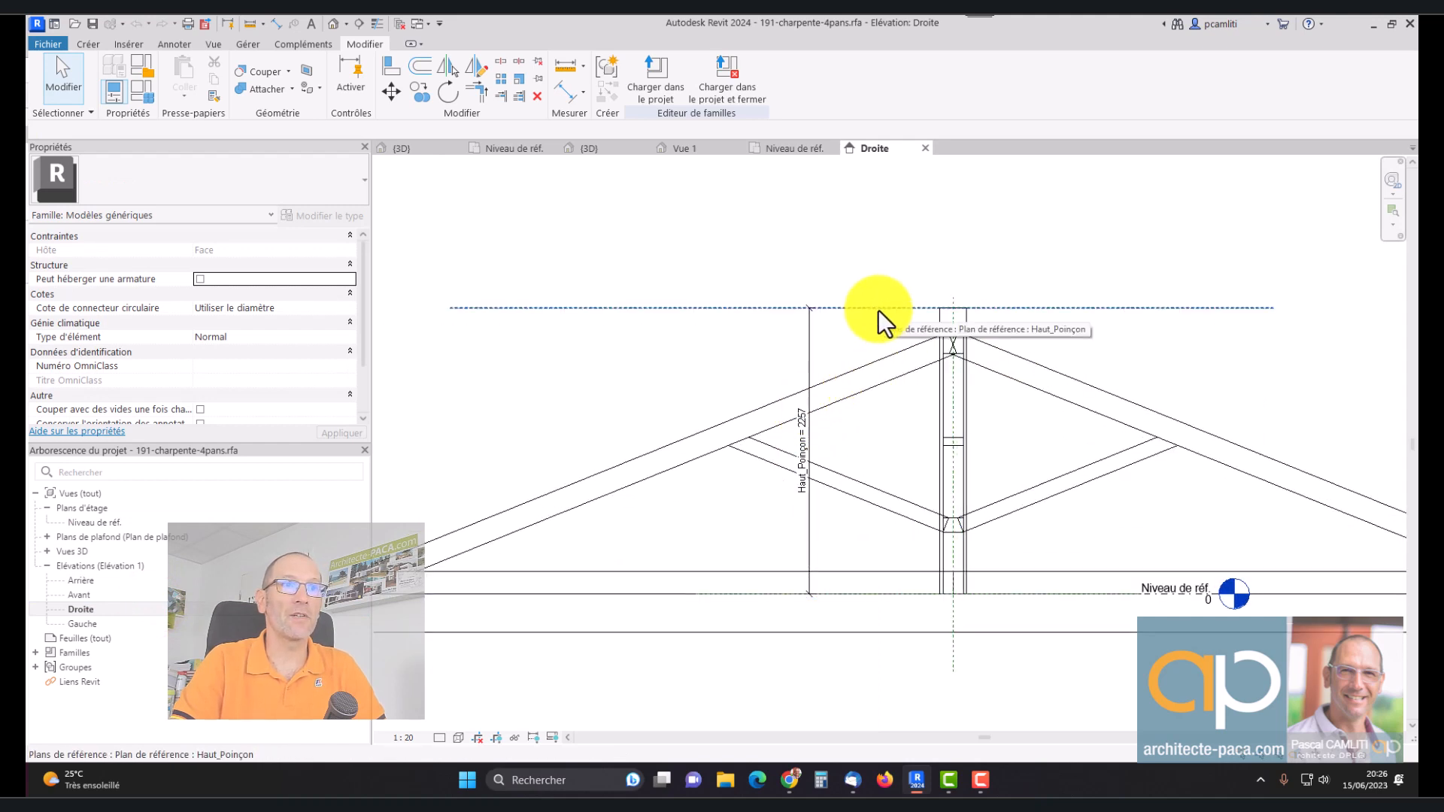
scroll(933, 433, down, 2)
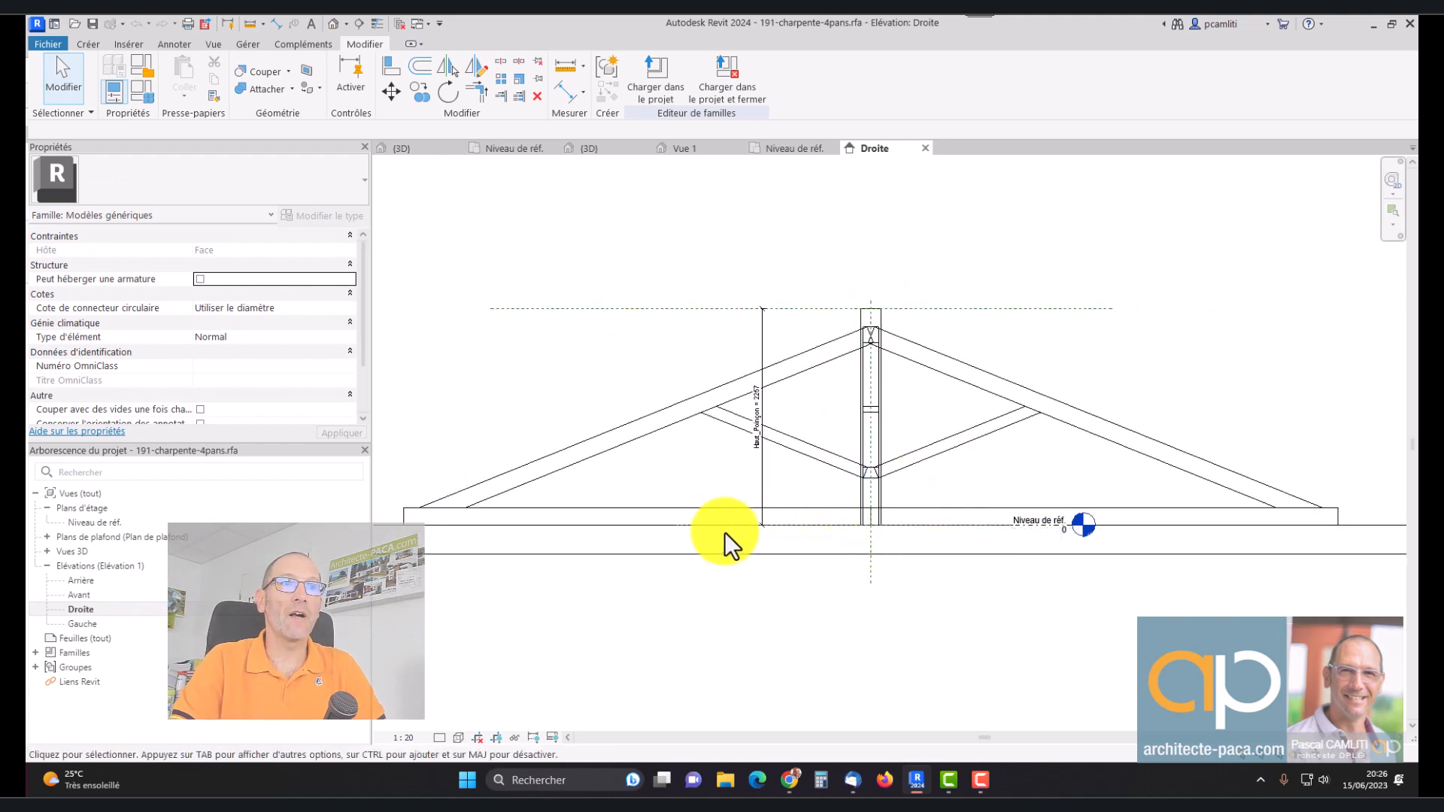
scroll(1173, 521, down, 2)
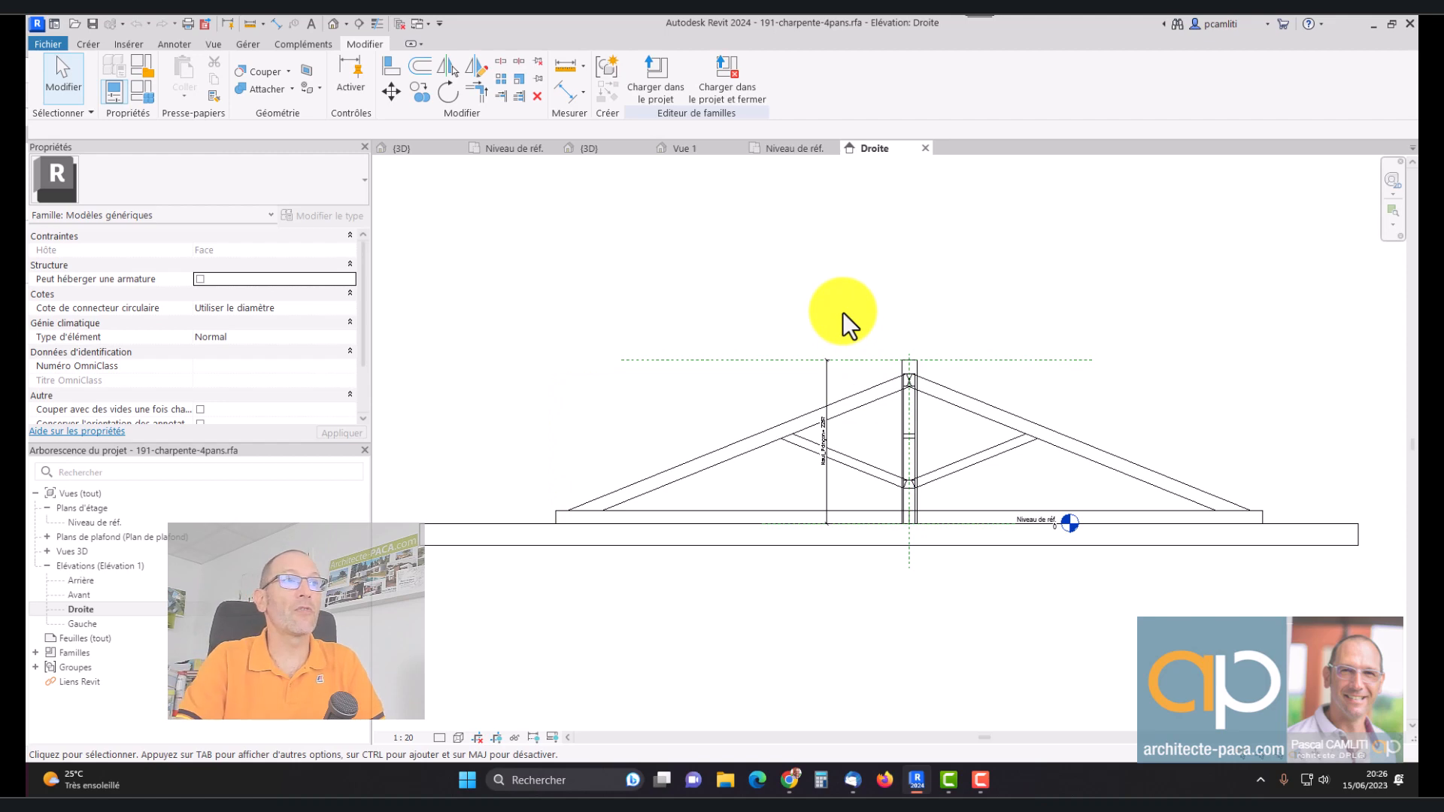
Review the trusses in the 192-projet.rvt 3D view and return to the family's Droite elevation
click(602, 153)
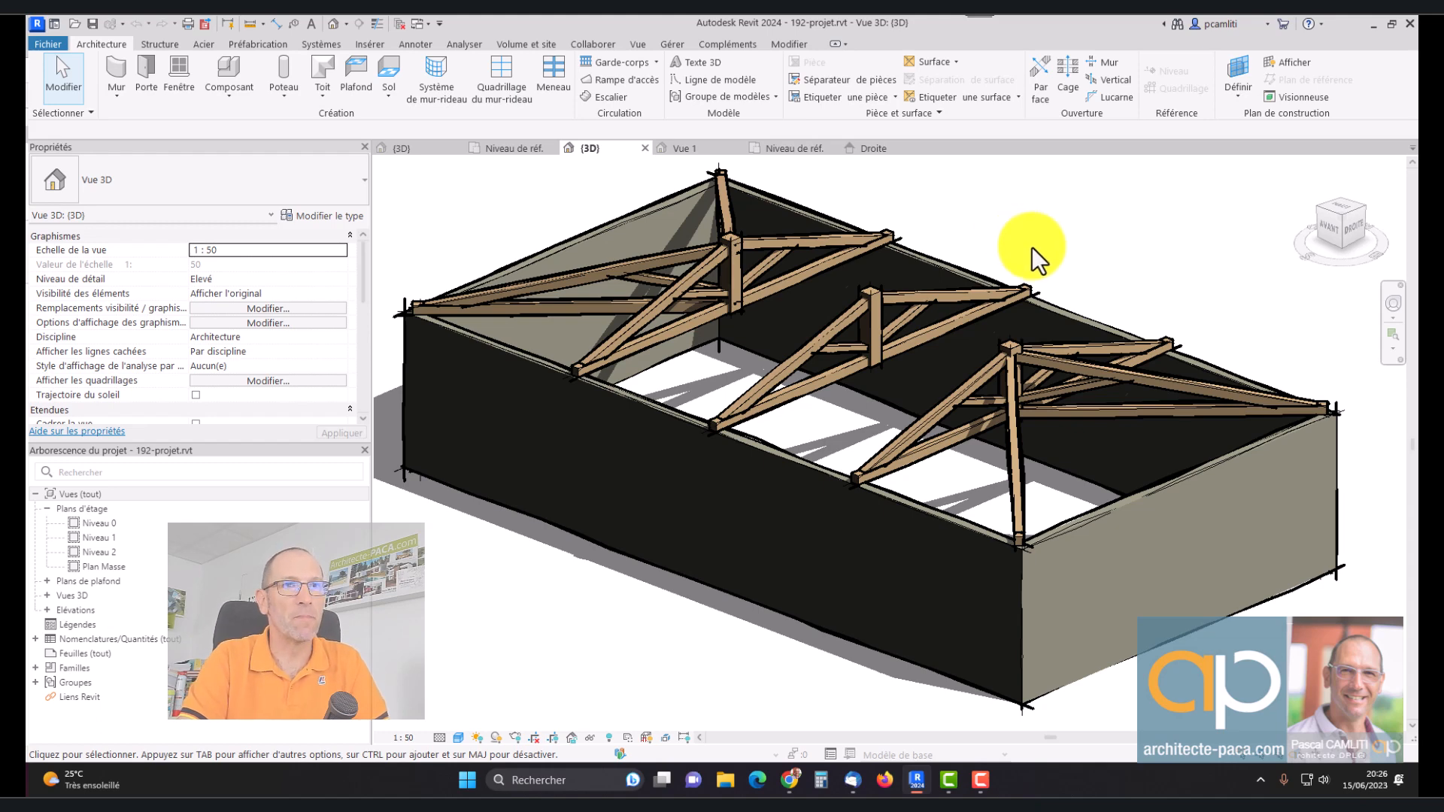
mouse_move(1032, 242)
shift+middle_down()
mouse_move(954, 225)
mouse_move(1038, 245)
shift+middle_up()
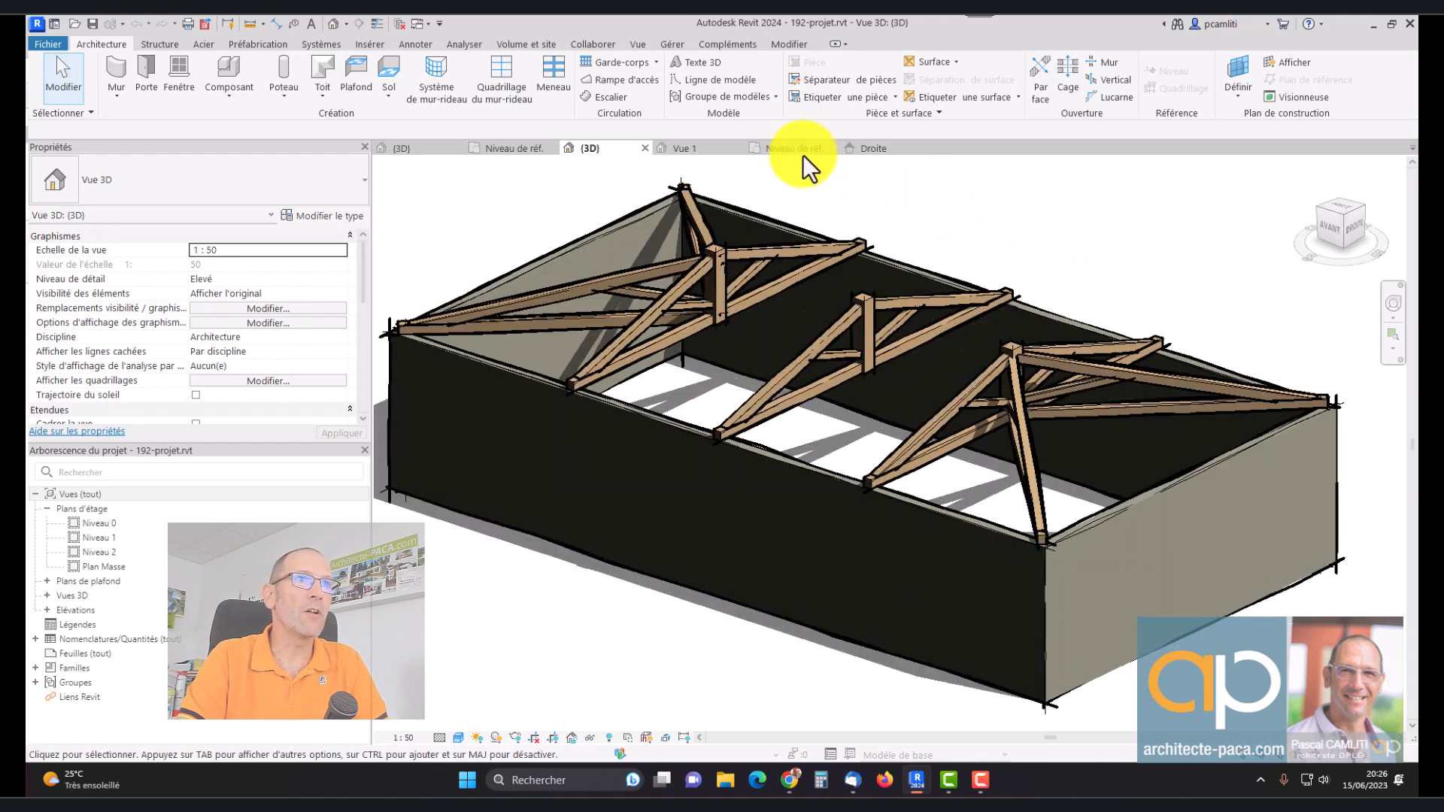
click(875, 149)
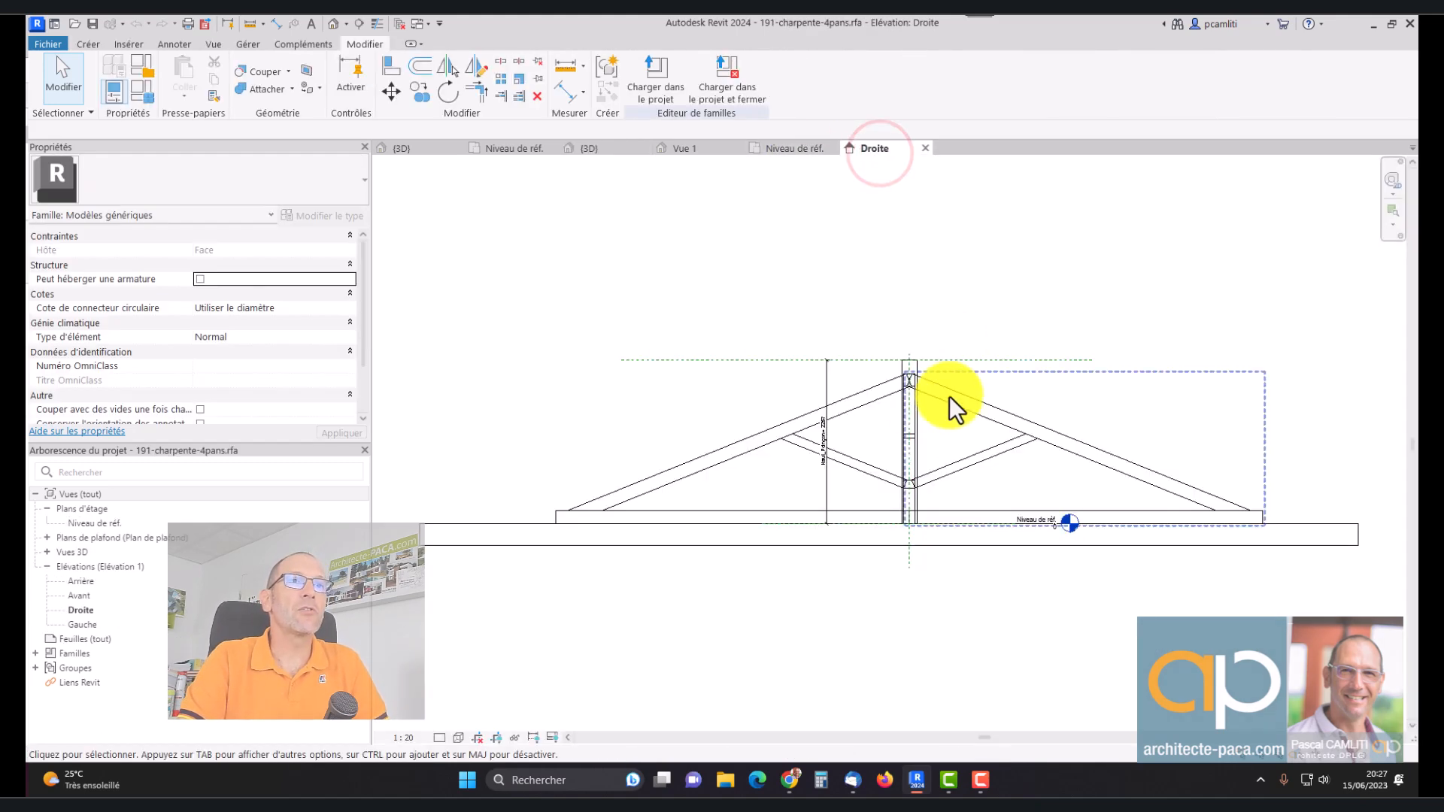
Create a new family from the template Modèle générique métrique (face).rft
click(61, 43)
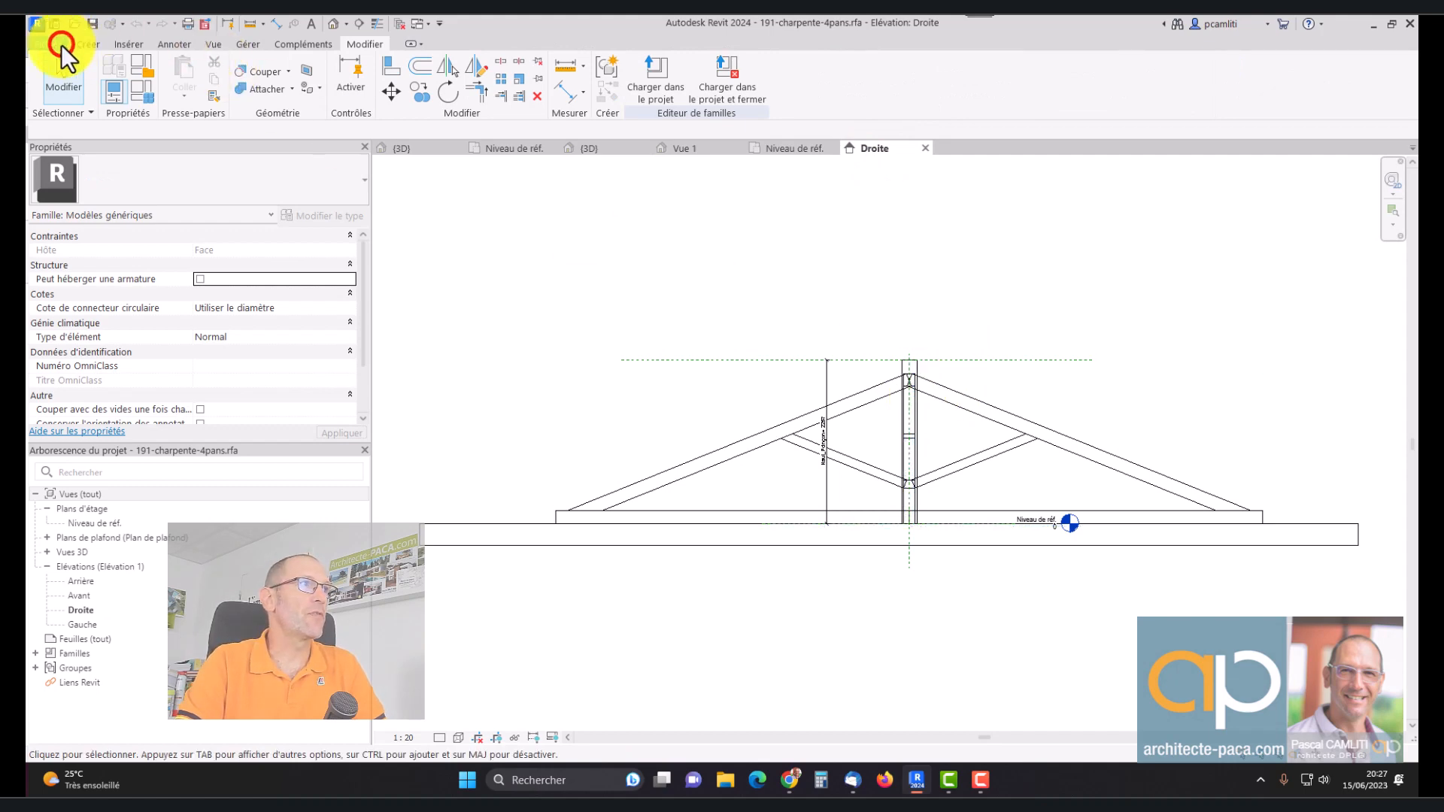
click(124, 109)
click(208, 155)
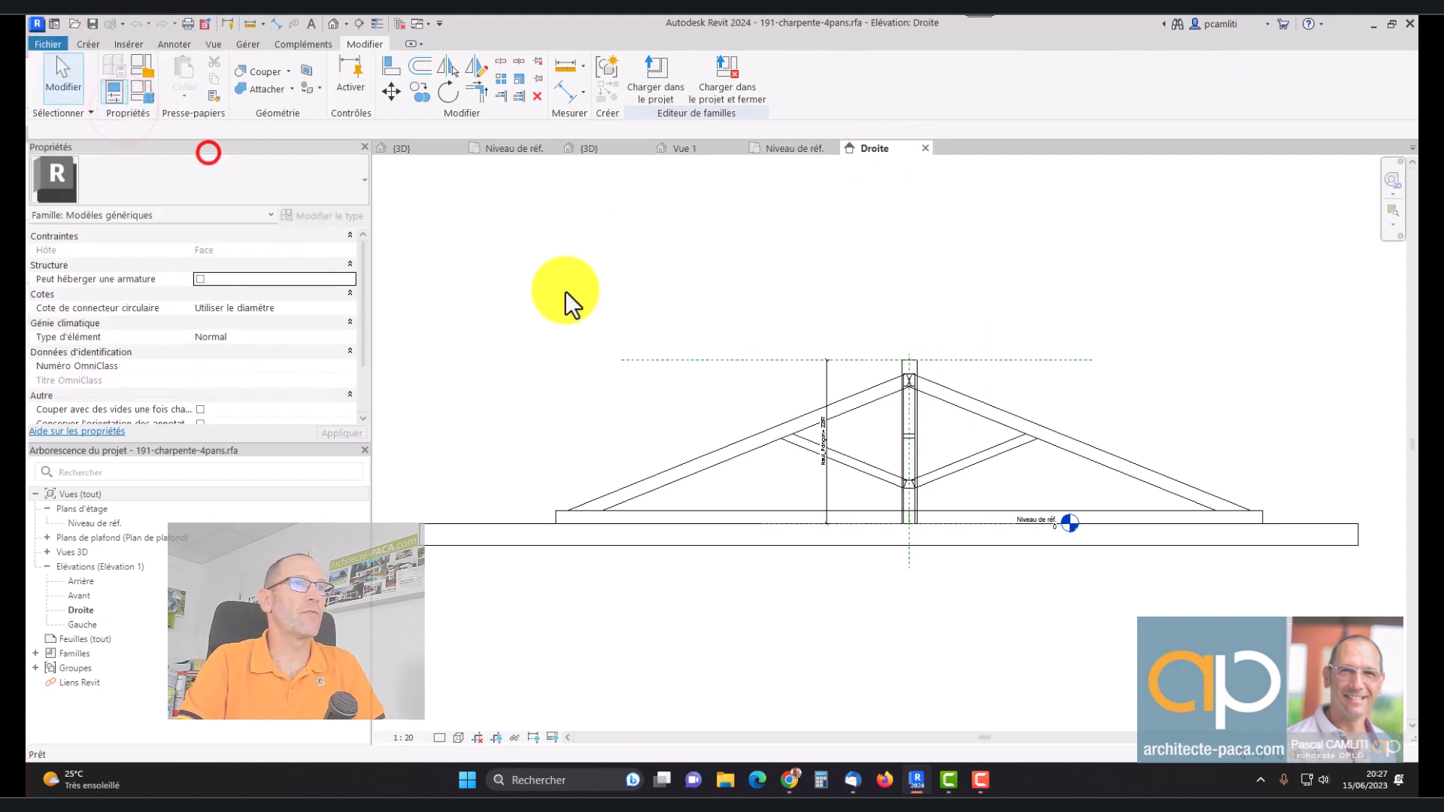
scroll(752, 497, down, 10)
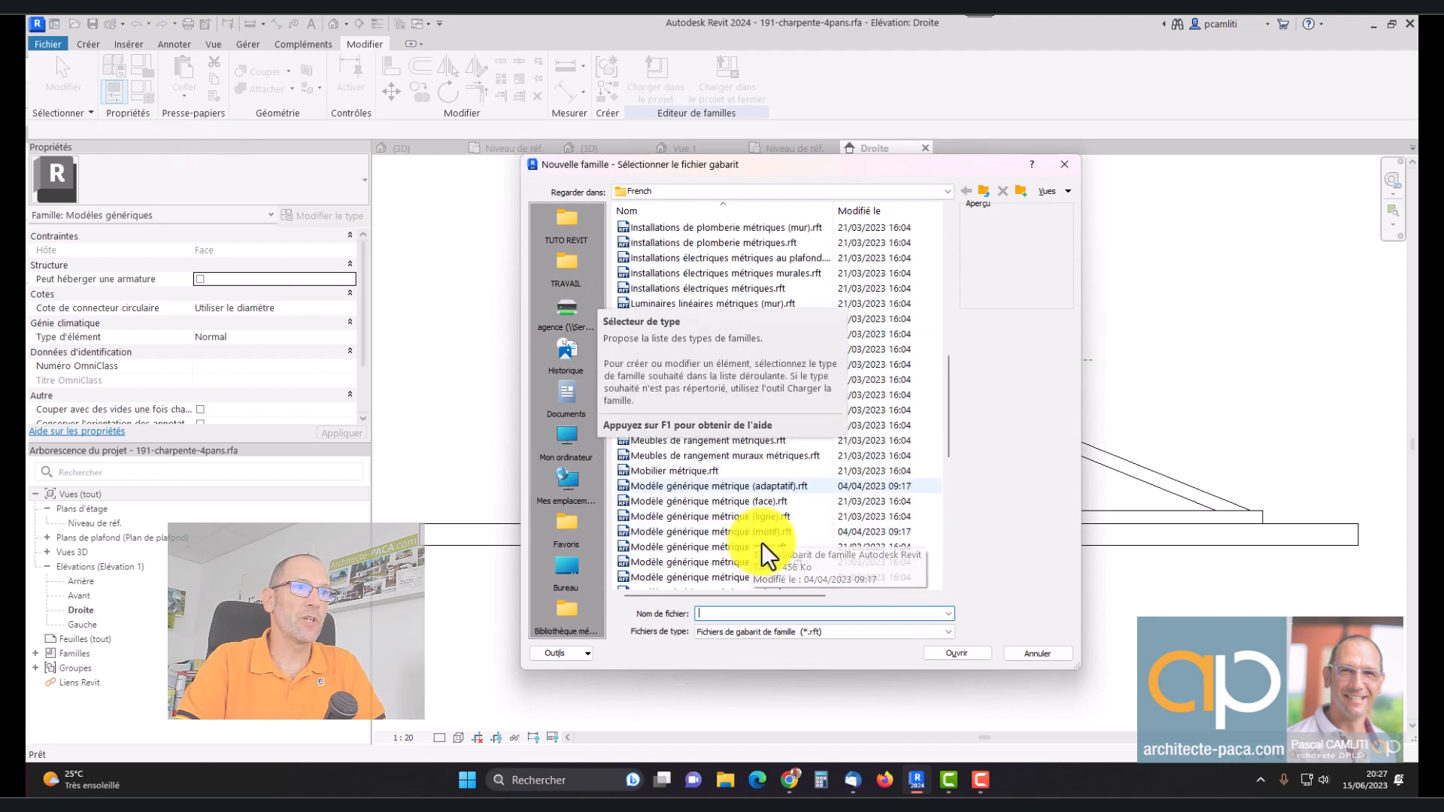
click(779, 501)
click(946, 651)
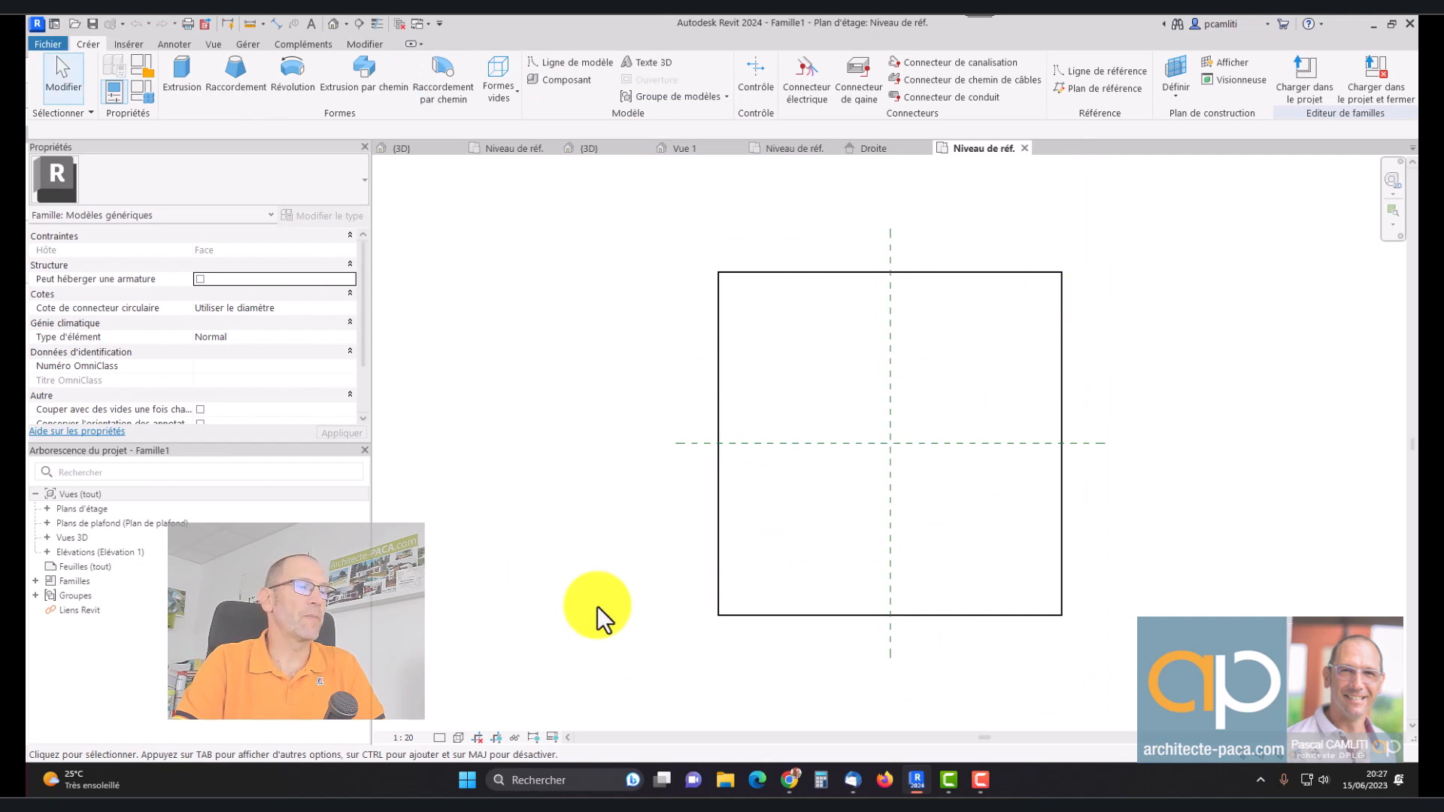
In the Avant elevation, draw a horizontal reference plane about 823 mm above the reference level, crossing the vertical centre plane
double_click(112, 555)
double_click(103, 581)
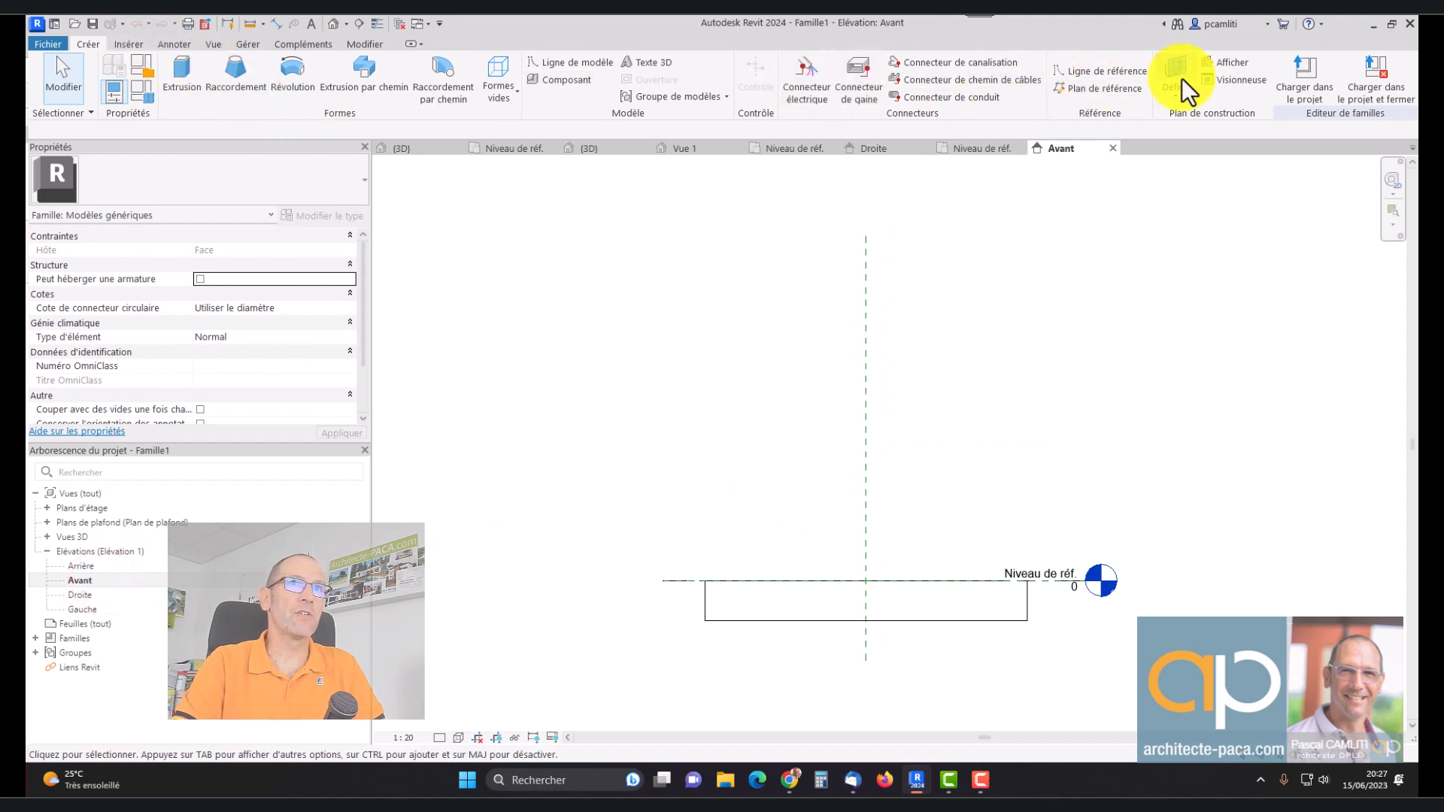
click(1106, 88)
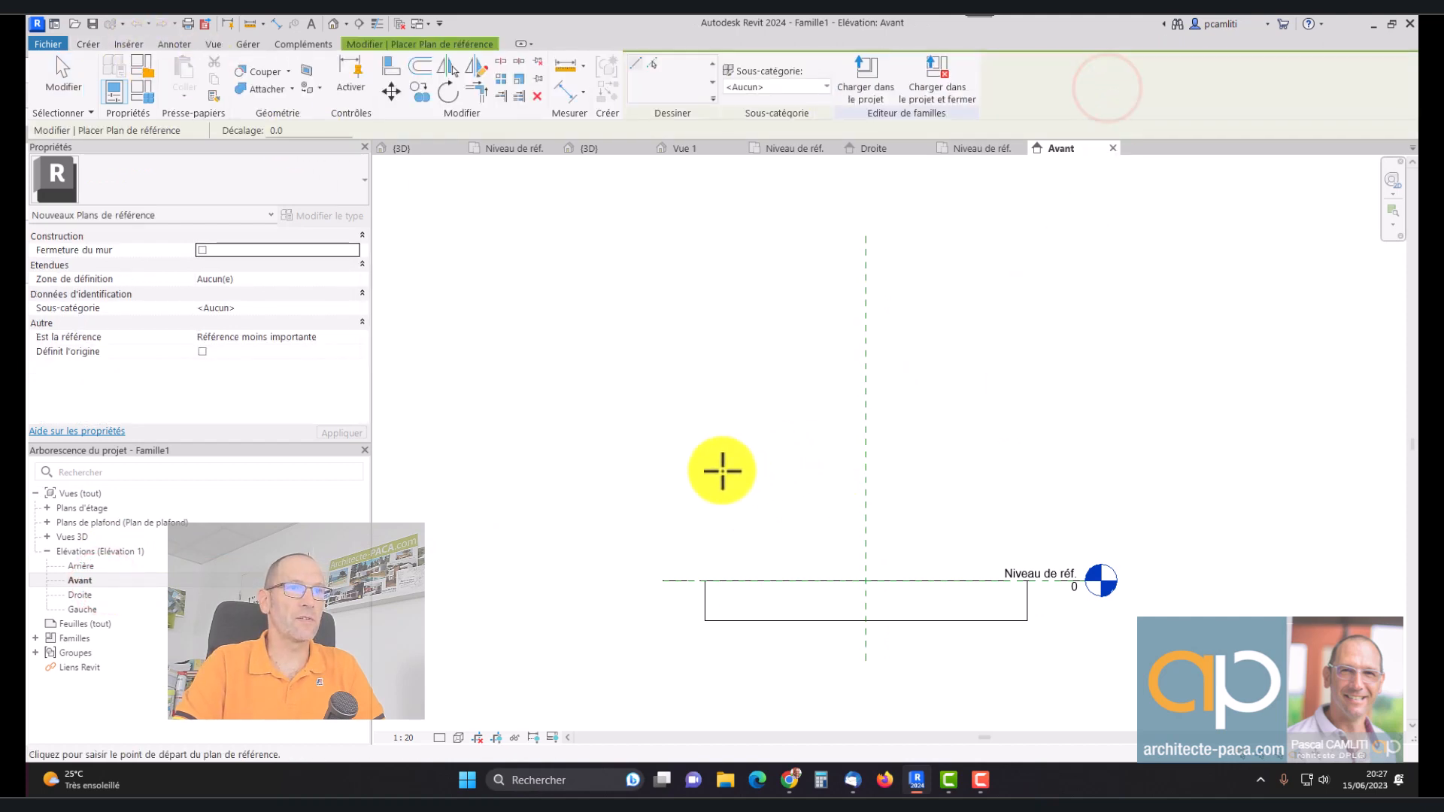
click(709, 471)
click(1051, 471)
key(Escape)
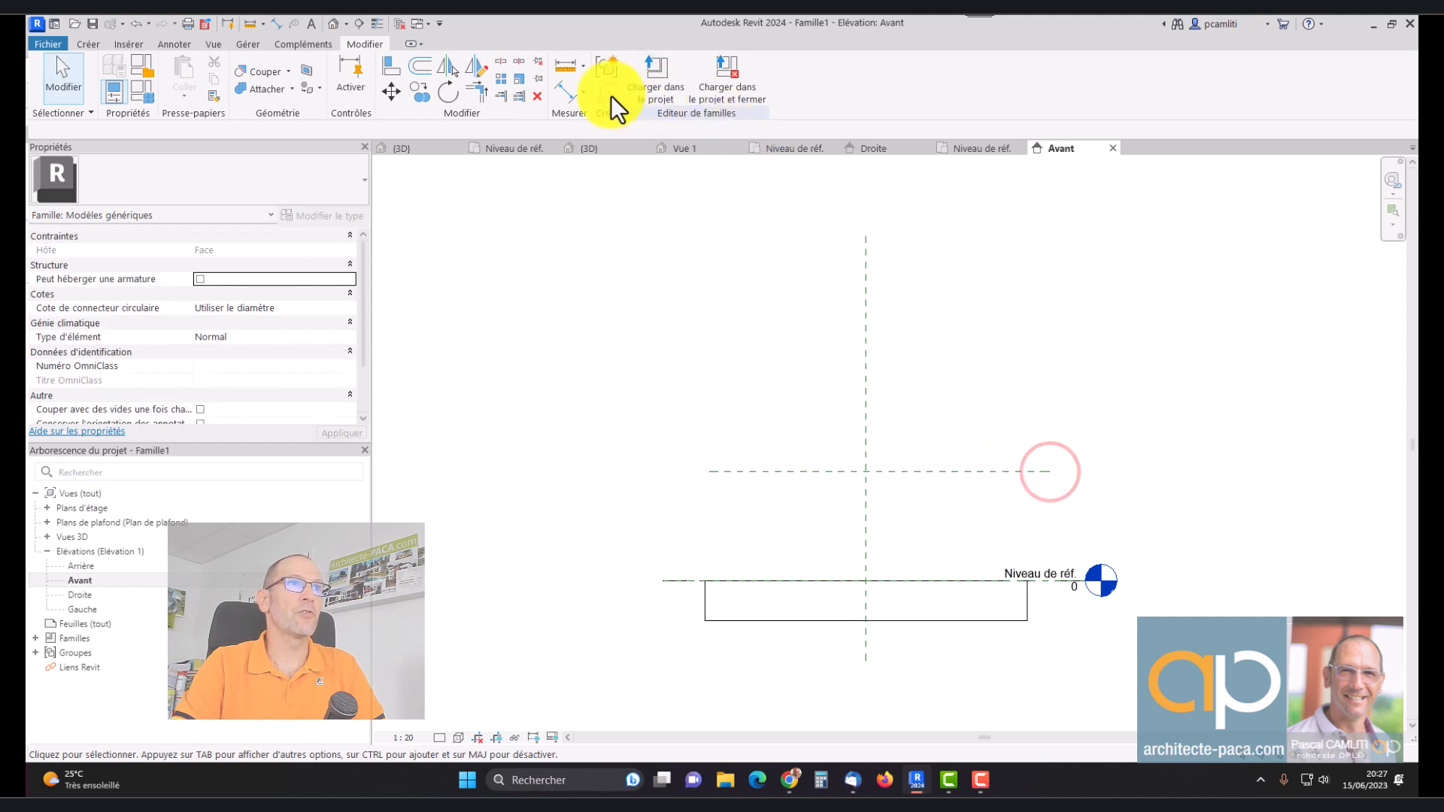
Dimension the new reference plane's height from the reference level and label it with a new family type parameter Hauteur_Poinçon
click(566, 92)
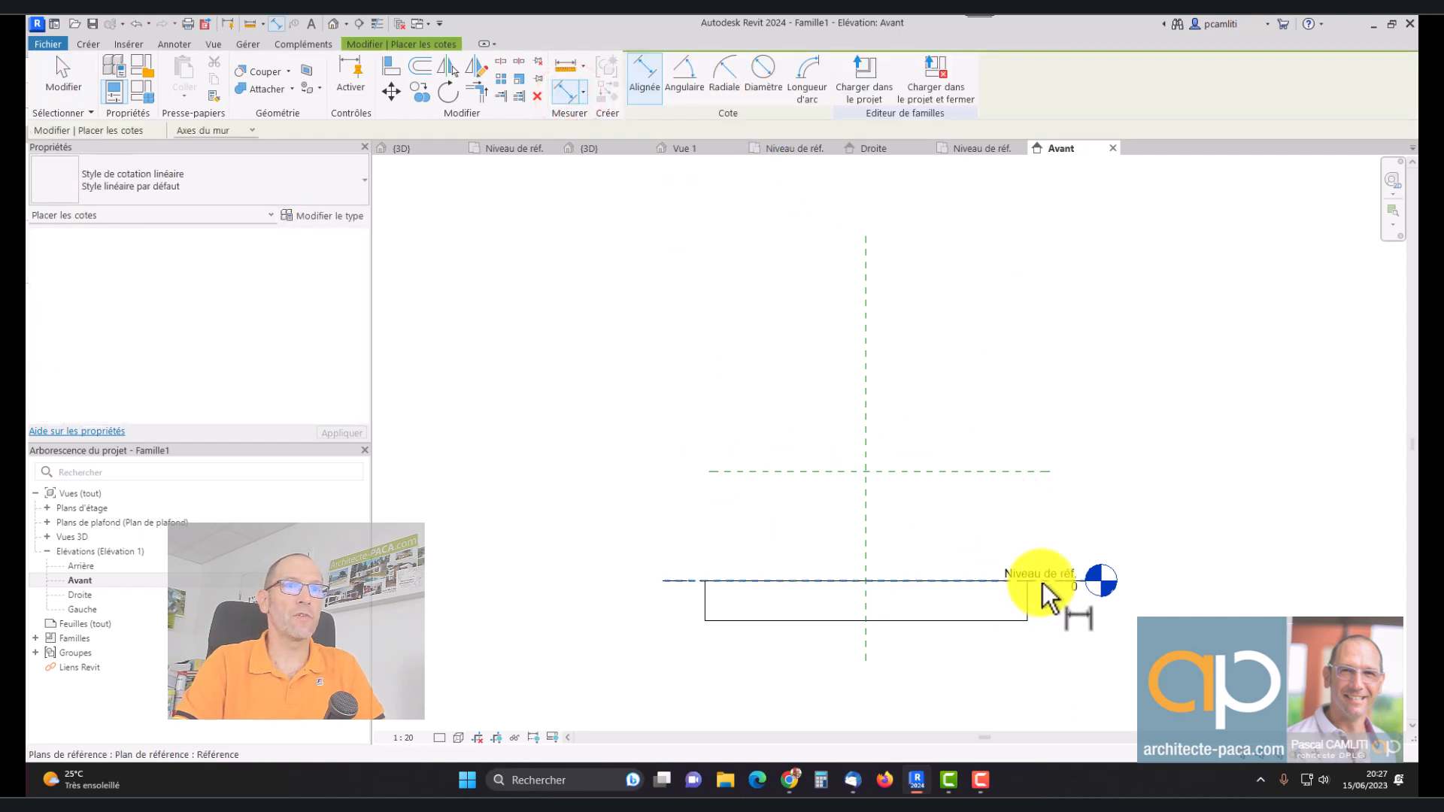
click(1042, 582)
click(1027, 474)
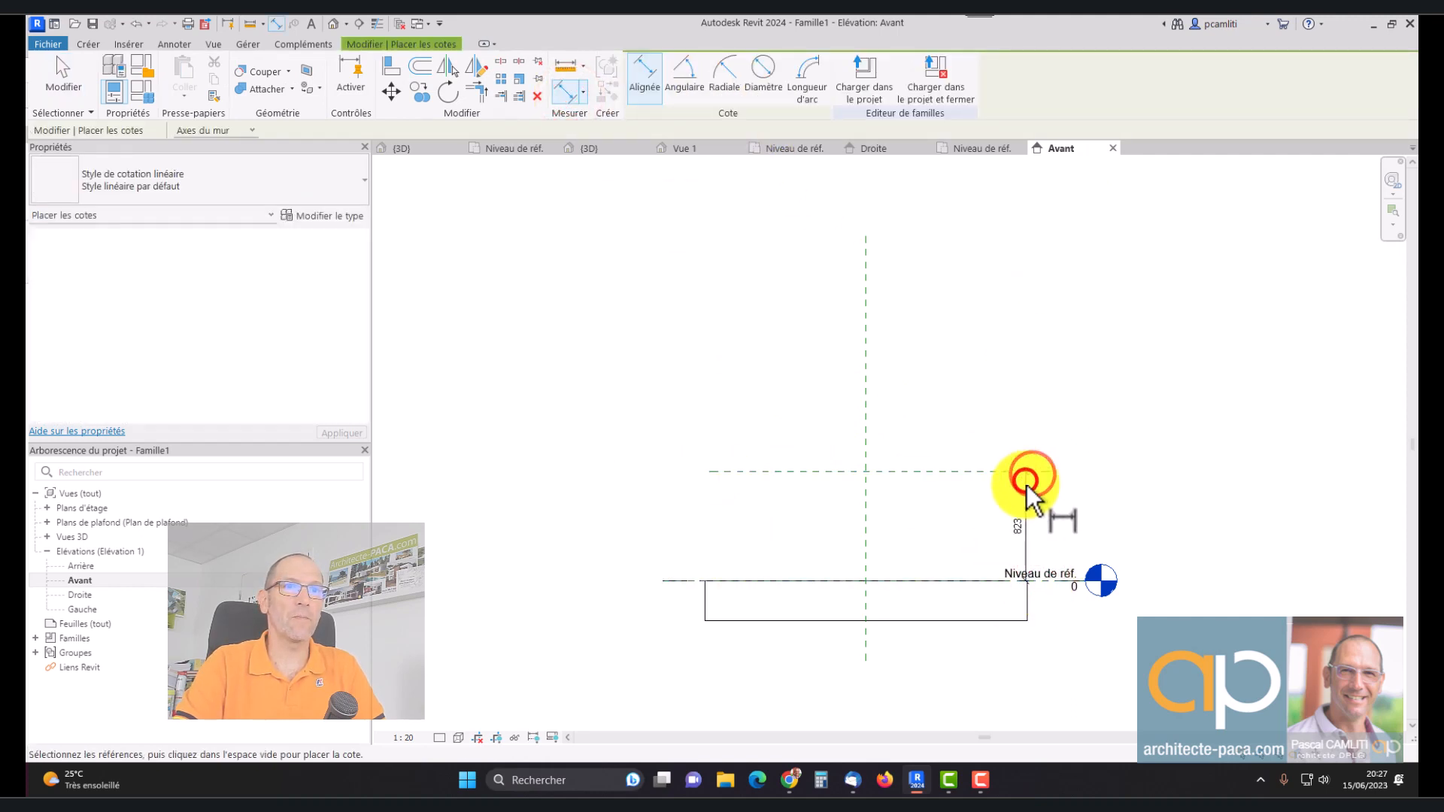
click(1028, 482)
key(Escape)
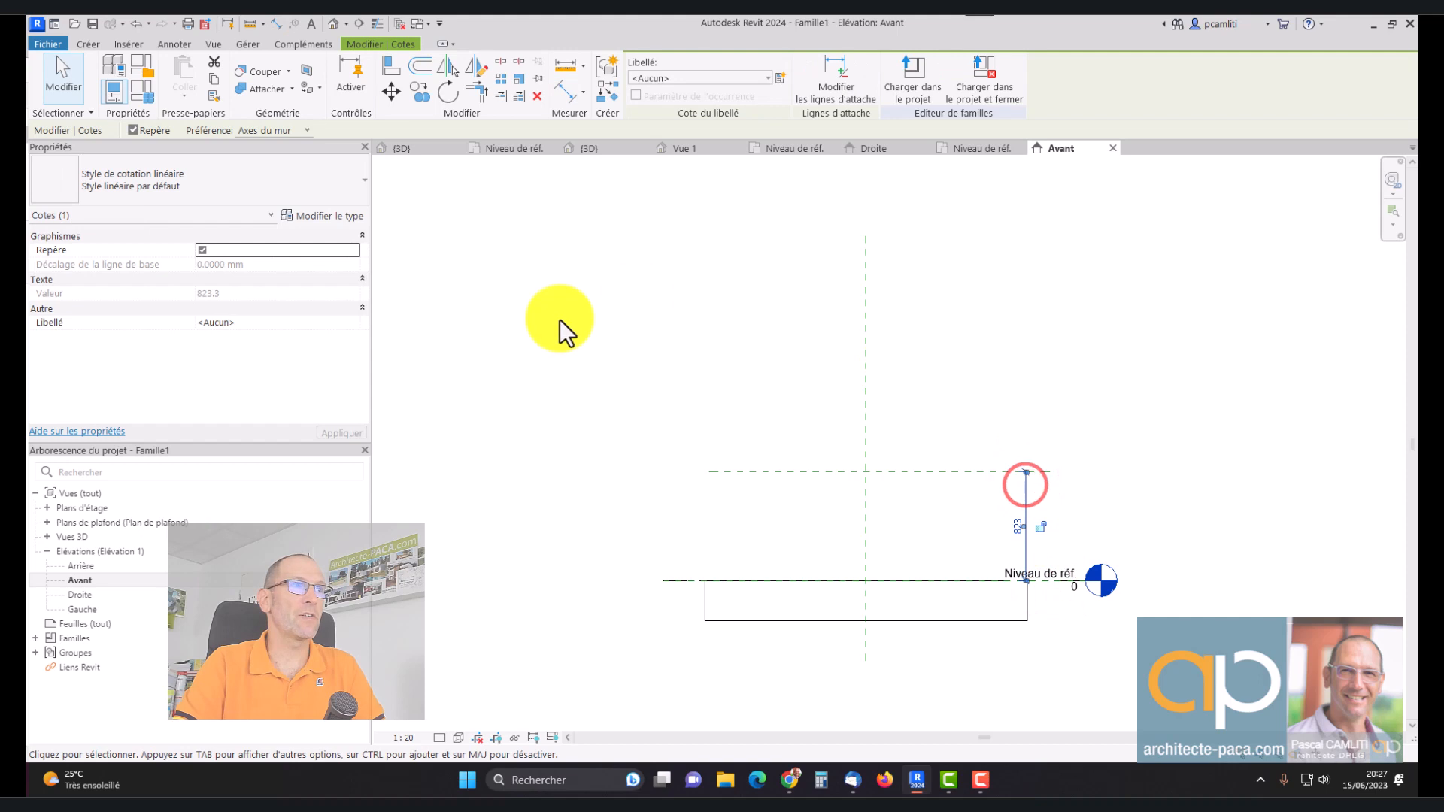
click(779, 78)
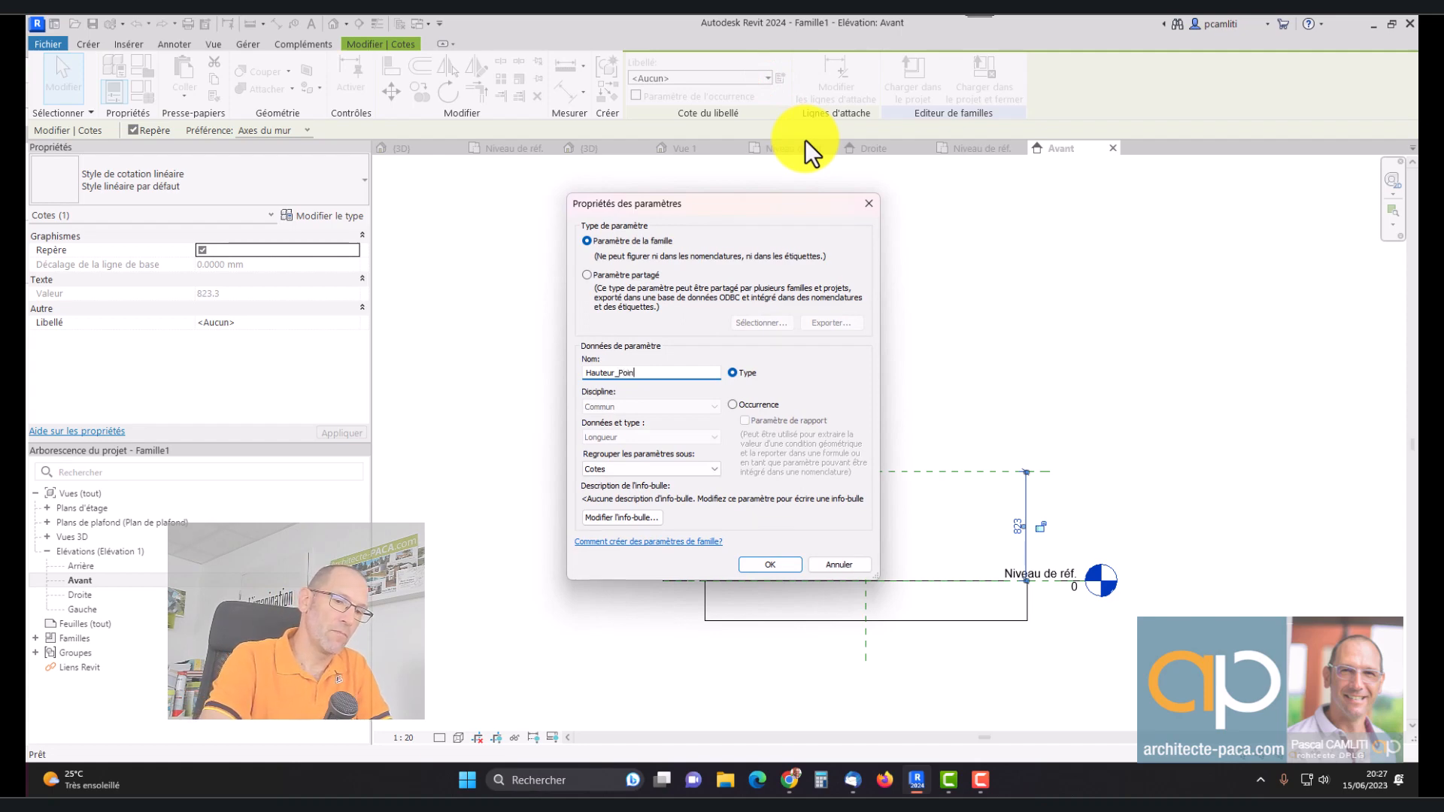
key(Return)
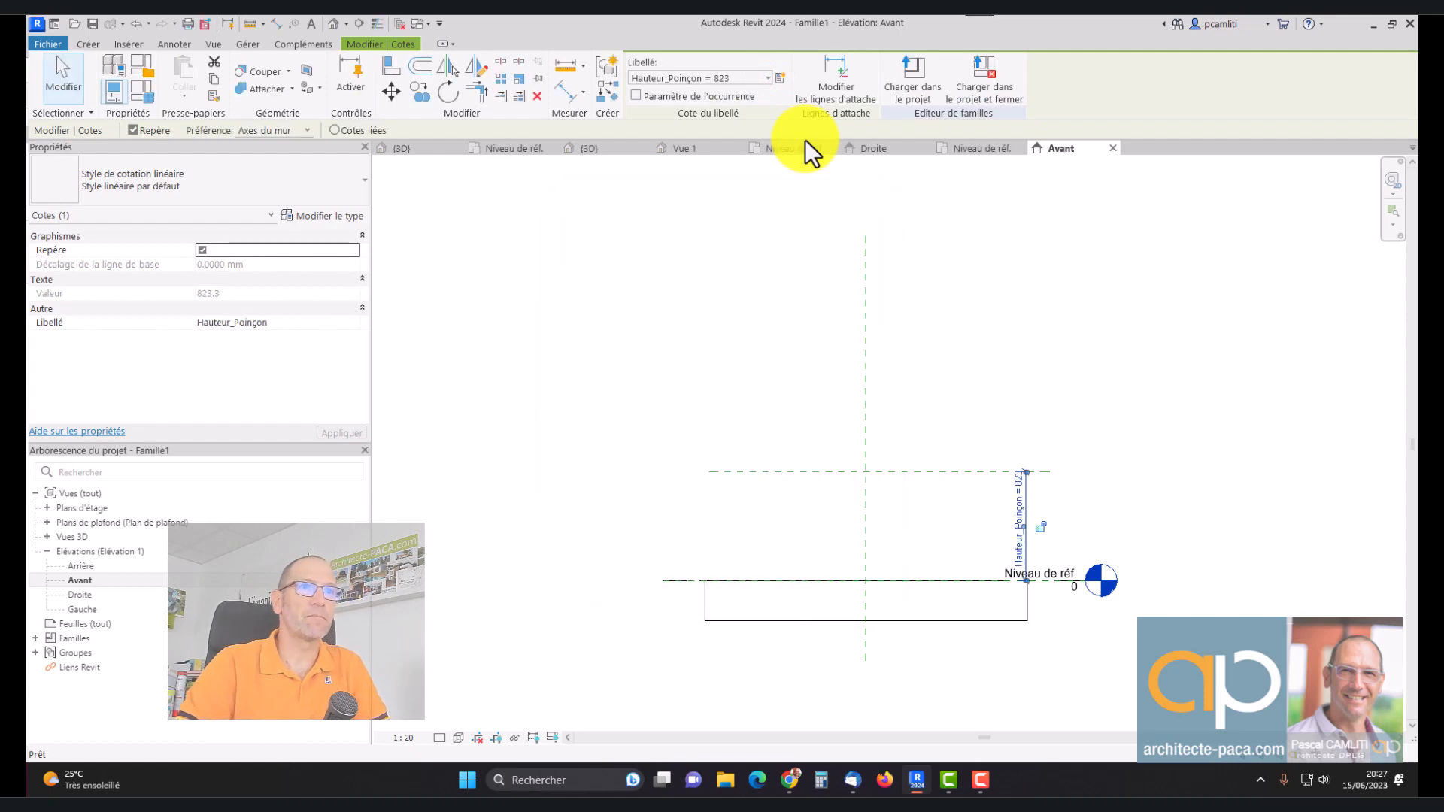
In the Droite elevation of 191-charpente-4pans.rfa, edit the half-truss group and open its nested 191-demi_charpente family, removing the unsatisfied constraints
click(777, 414)
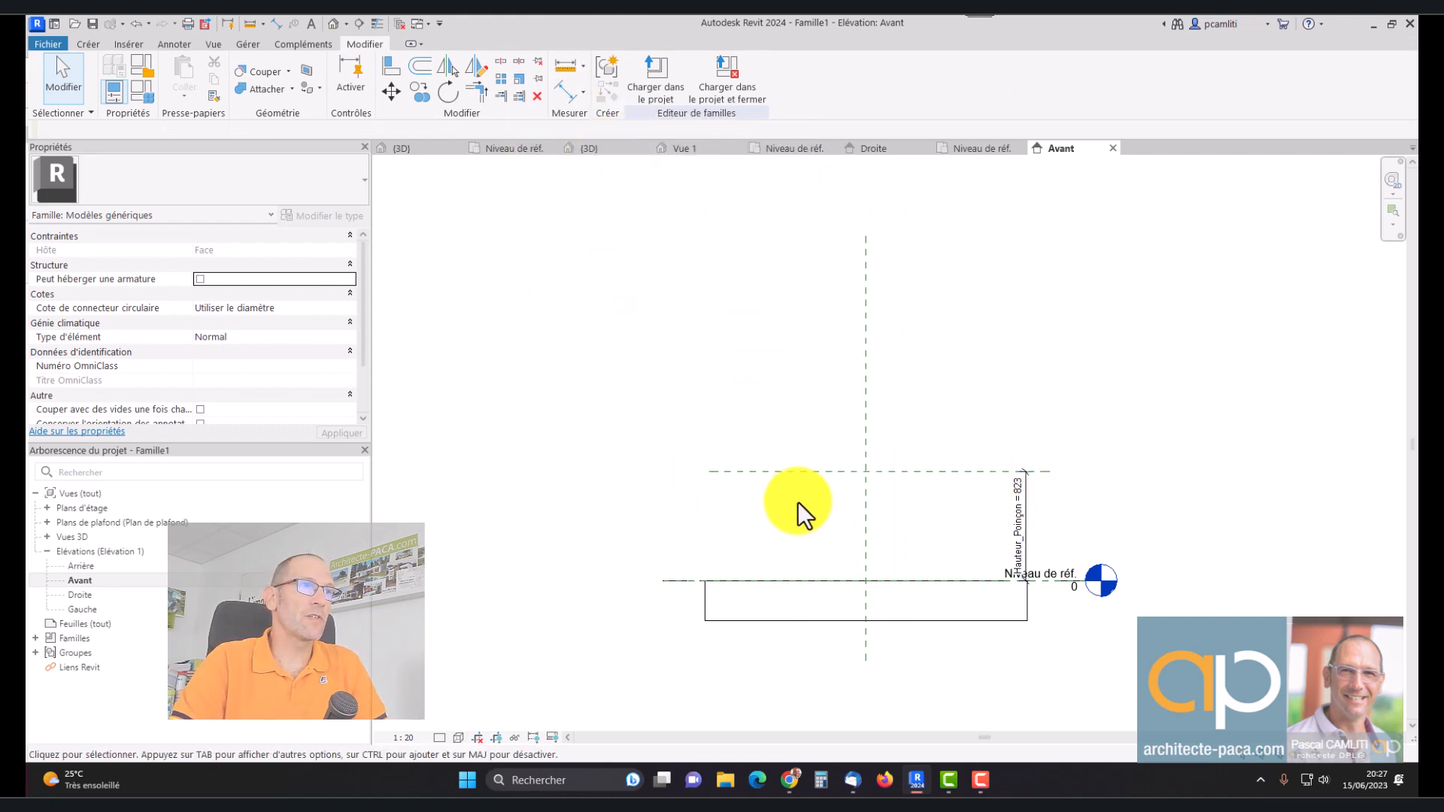
click(970, 149)
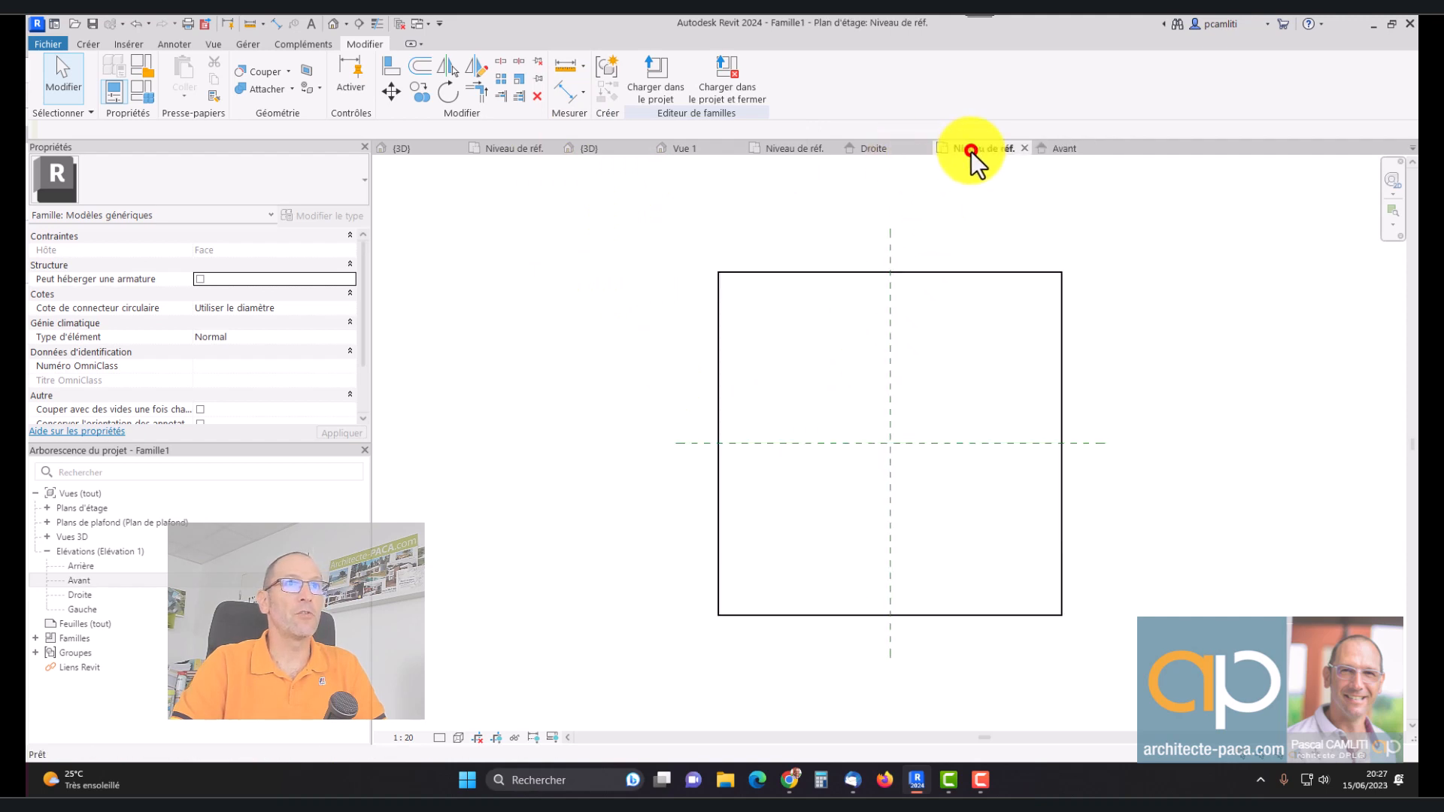
click(906, 149)
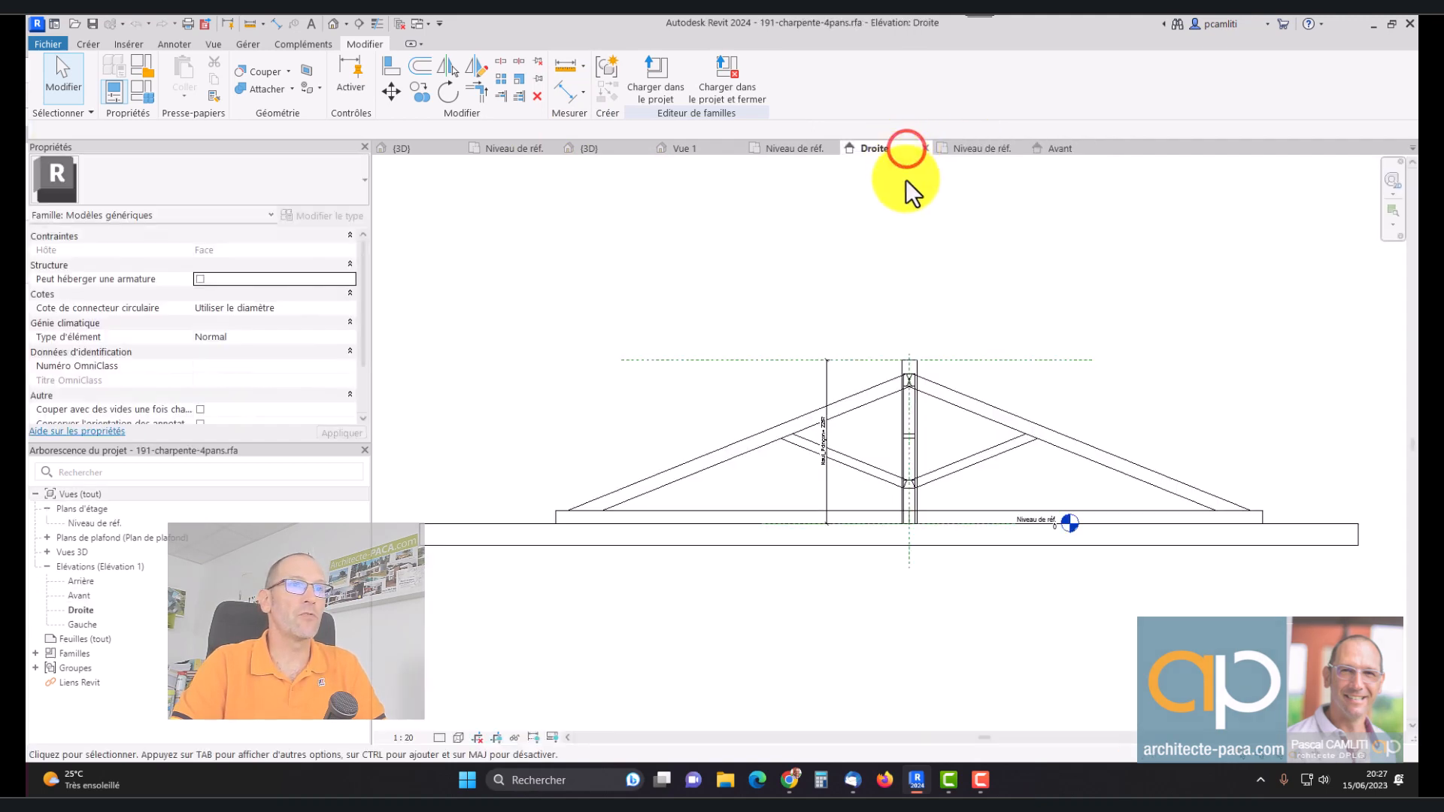
click(867, 391)
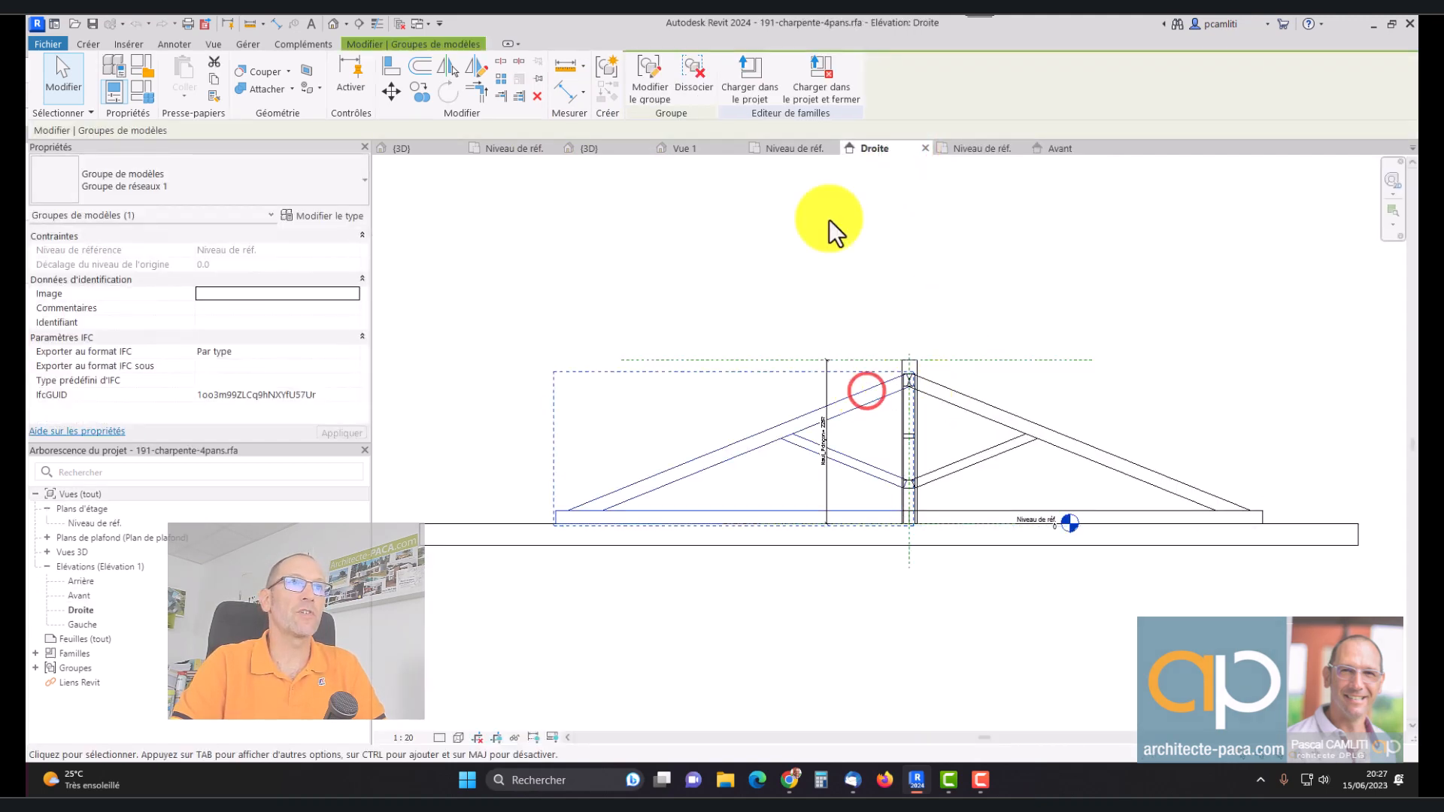
click(656, 87)
click(807, 410)
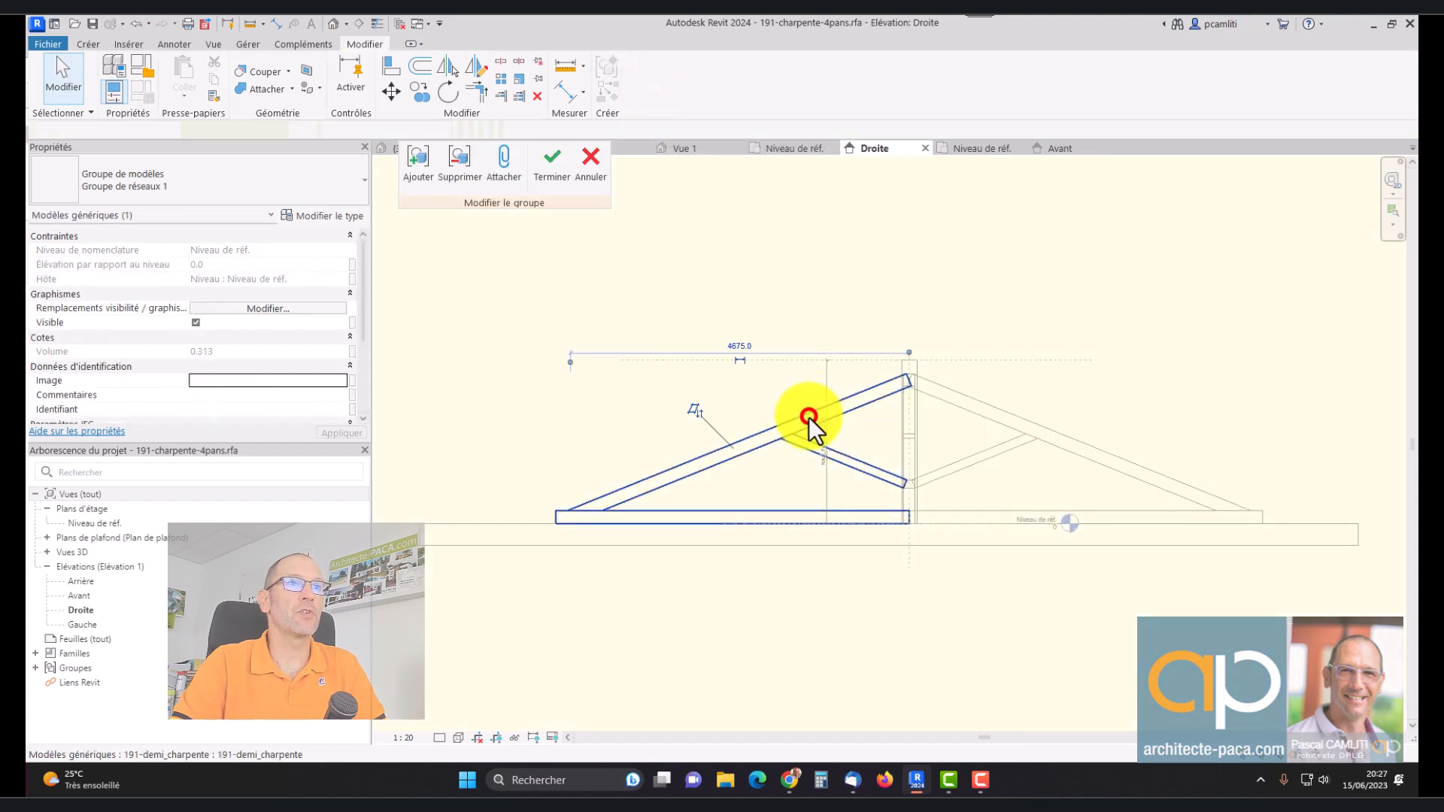
click(650, 87)
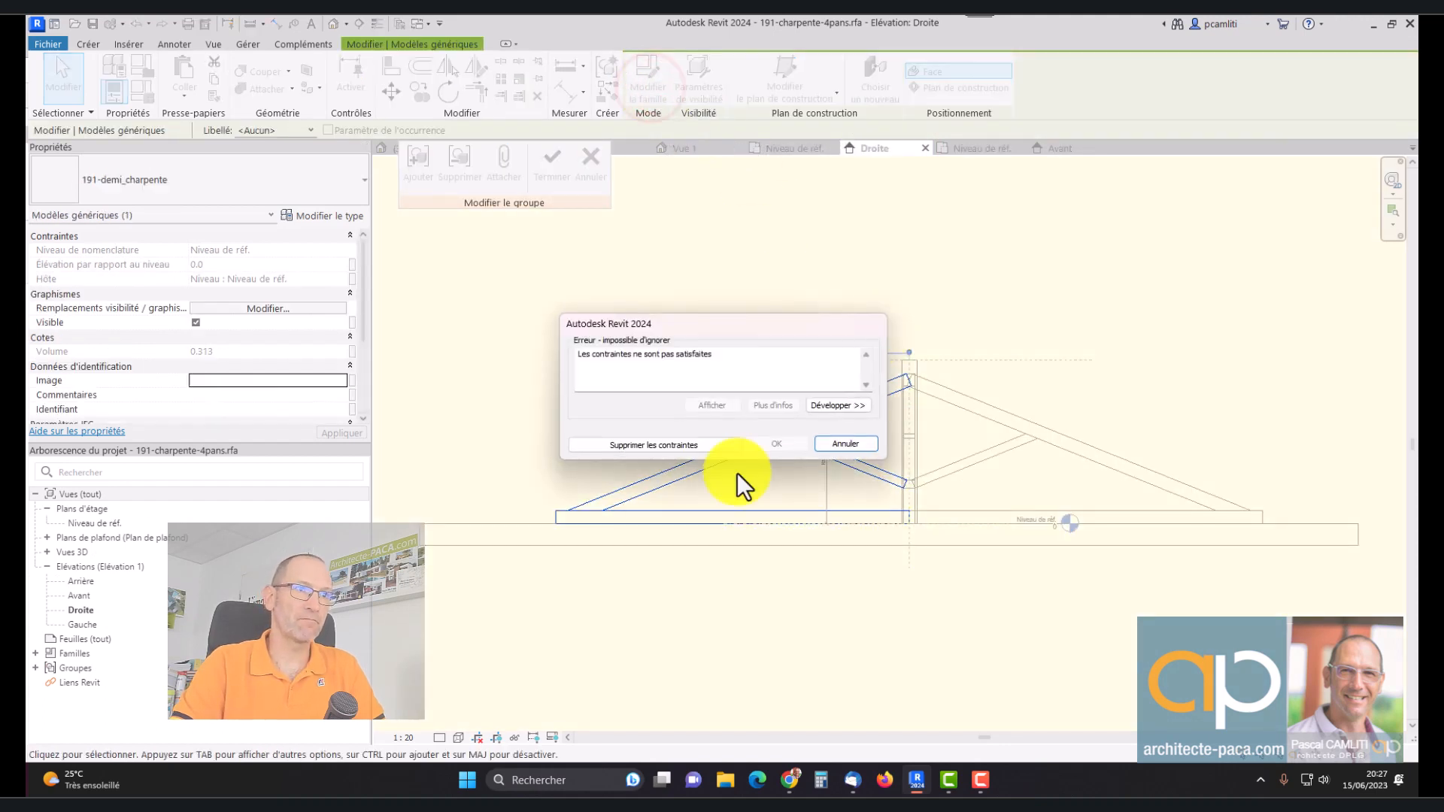
click(704, 449)
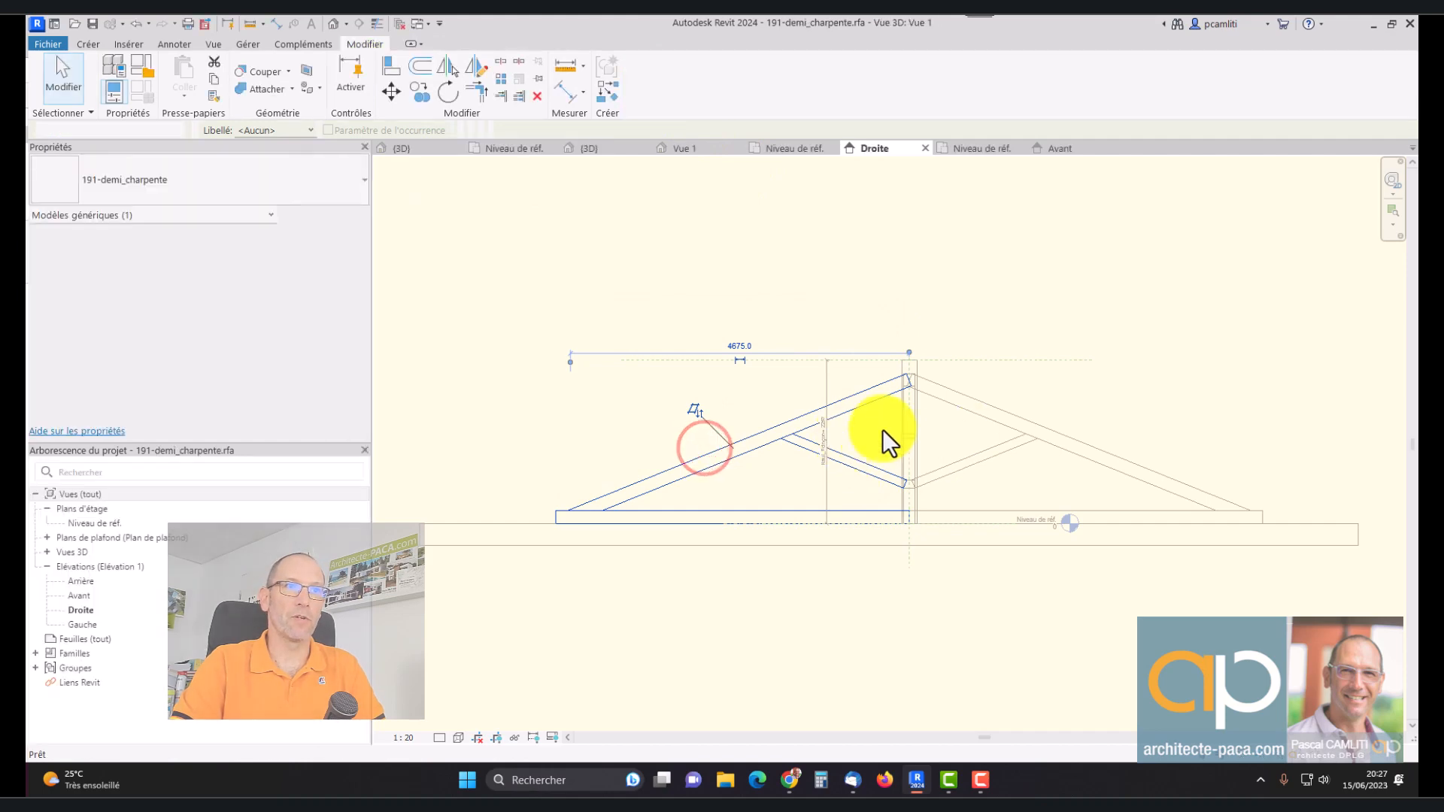
Load 191-demi_charpente into Famille1 and place one instance on the work plane, along the front/back centre plane beside the reference-plane crossing
click(1304, 85)
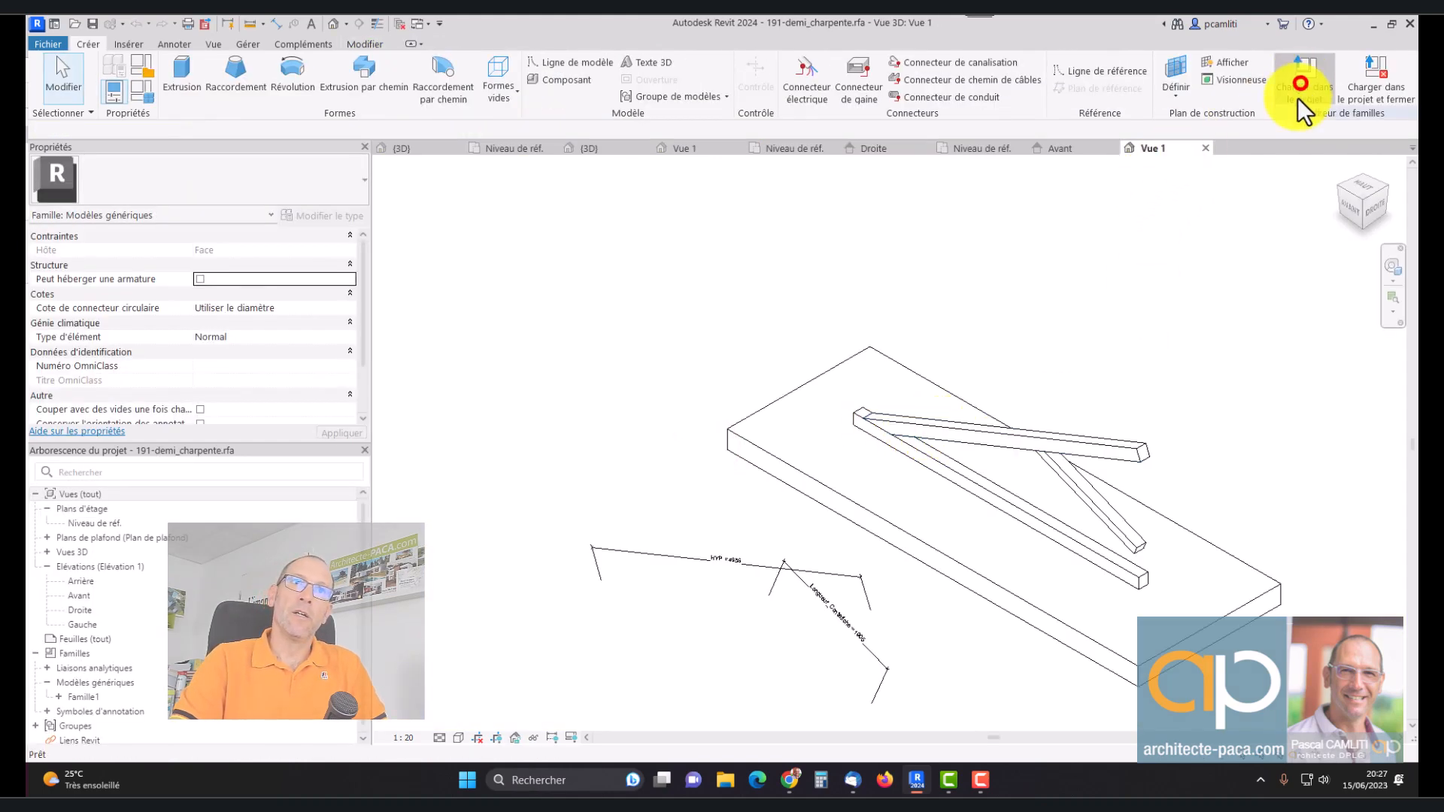
click(631, 364)
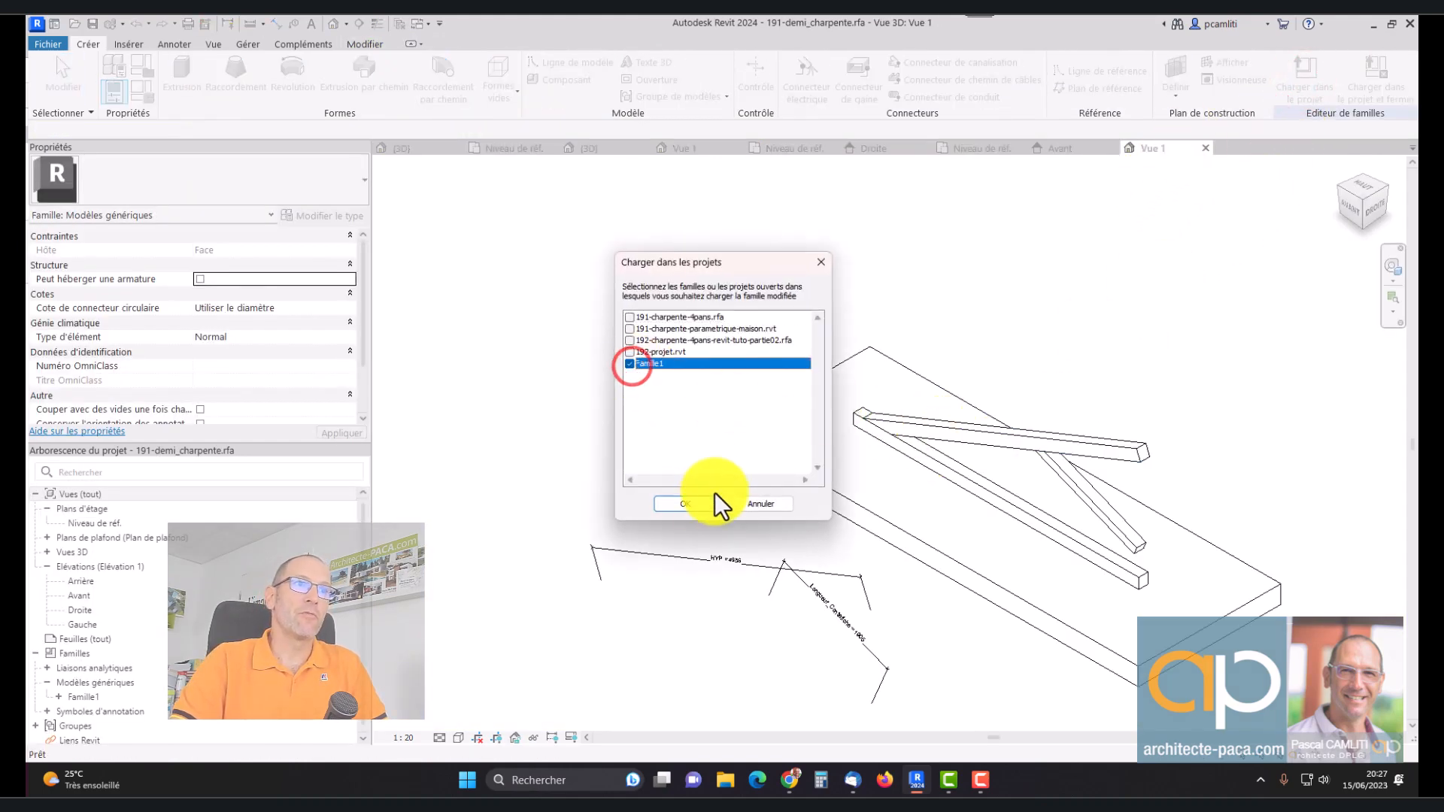
click(696, 503)
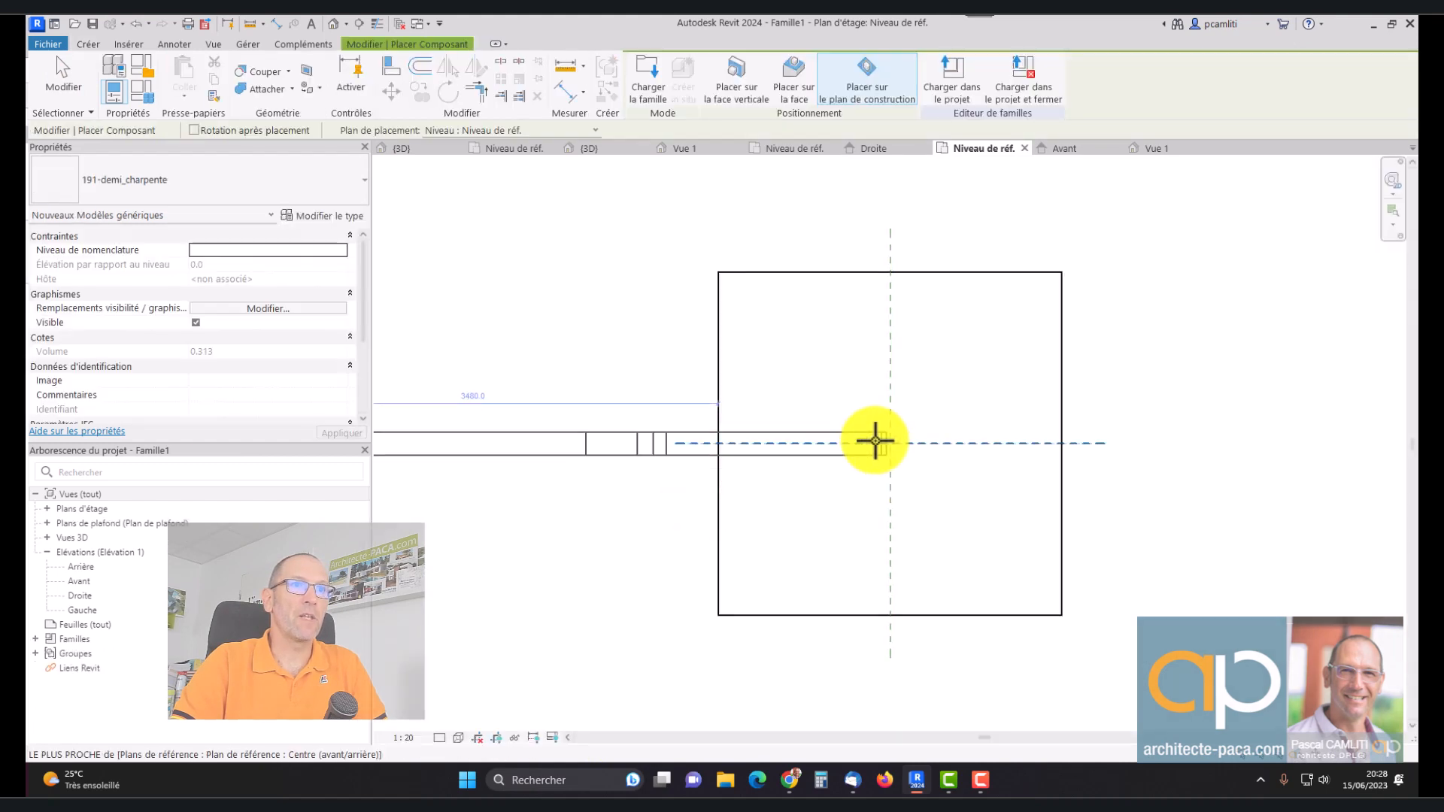
scroll(878, 442, down, 2)
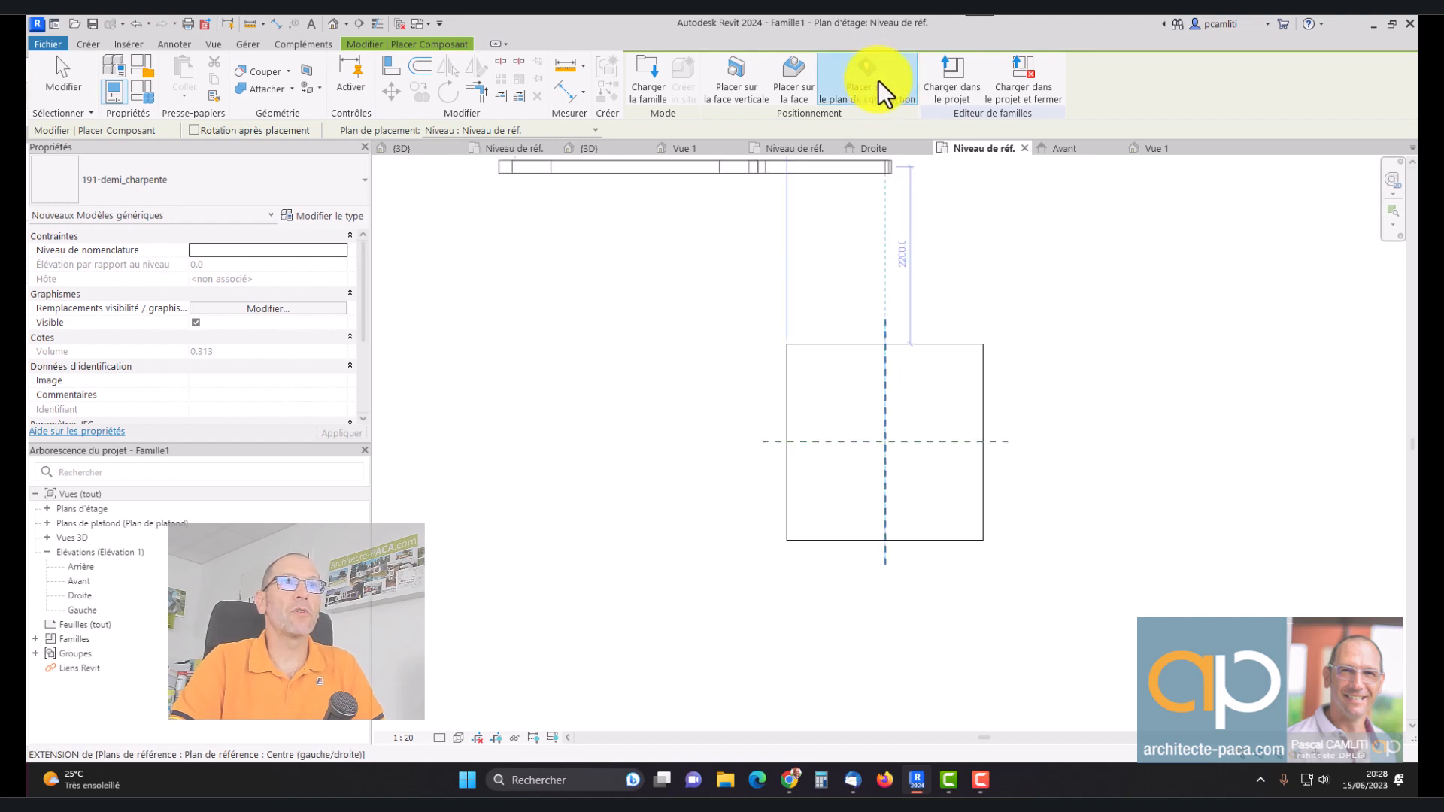
click(869, 442)
key(Escape)
key(Escape)
Stretch the host extrusion outward on all four sides around the half-truss, about 7200 mm left of and 3800 mm above the centre planes
click(927, 346)
scroll(926, 345, down, 2)
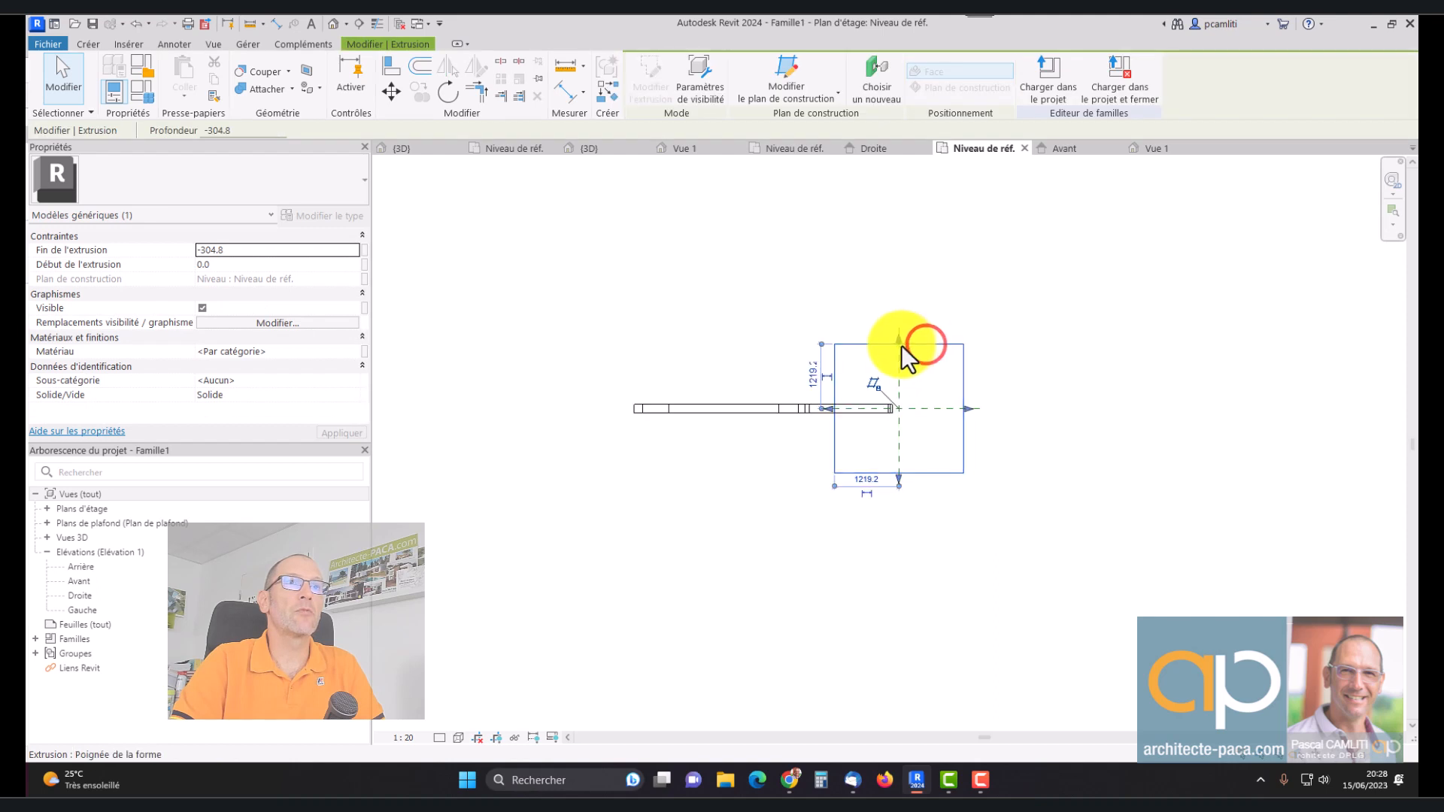
drag(899, 341, 900, 216)
drag(828, 342, 521, 384)
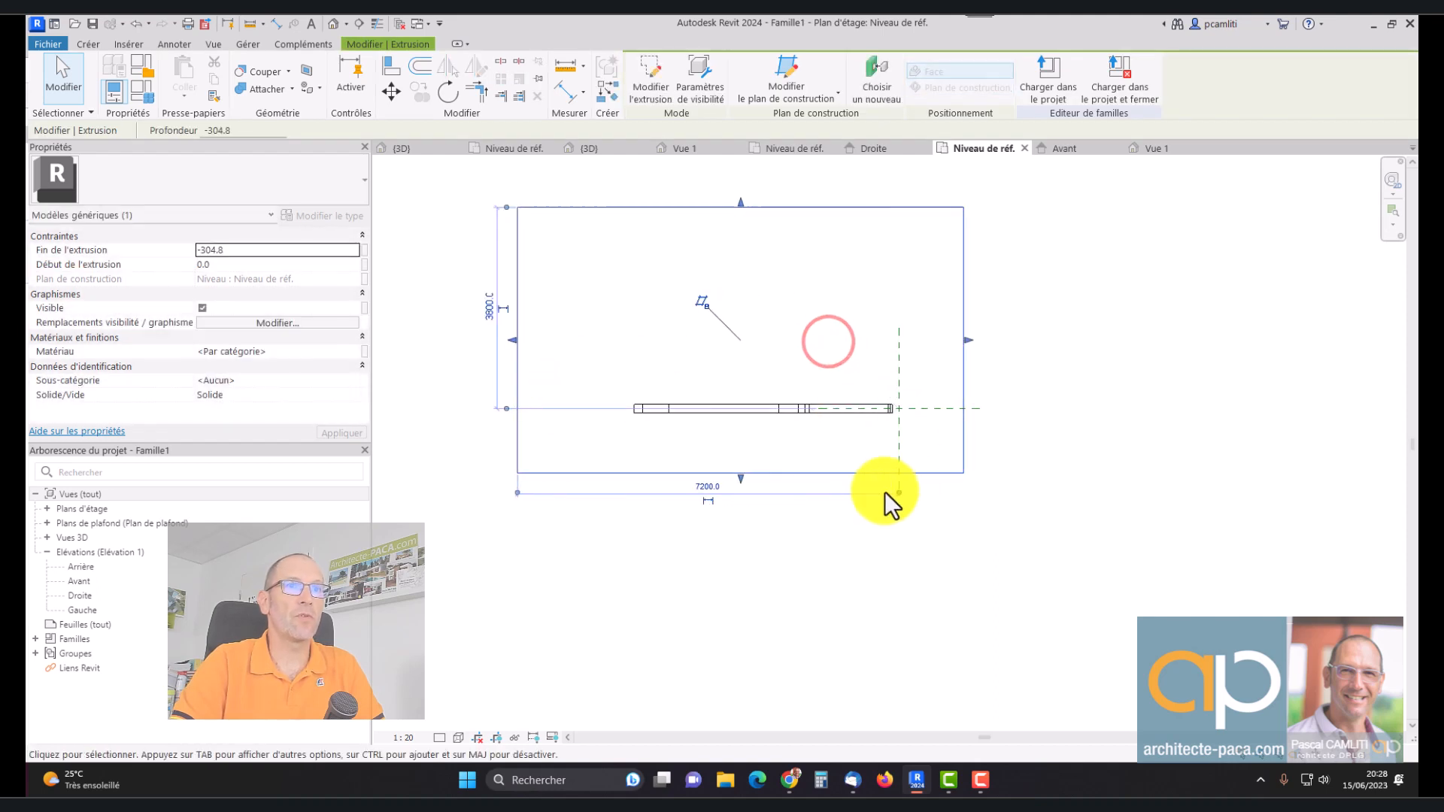
click(899, 493)
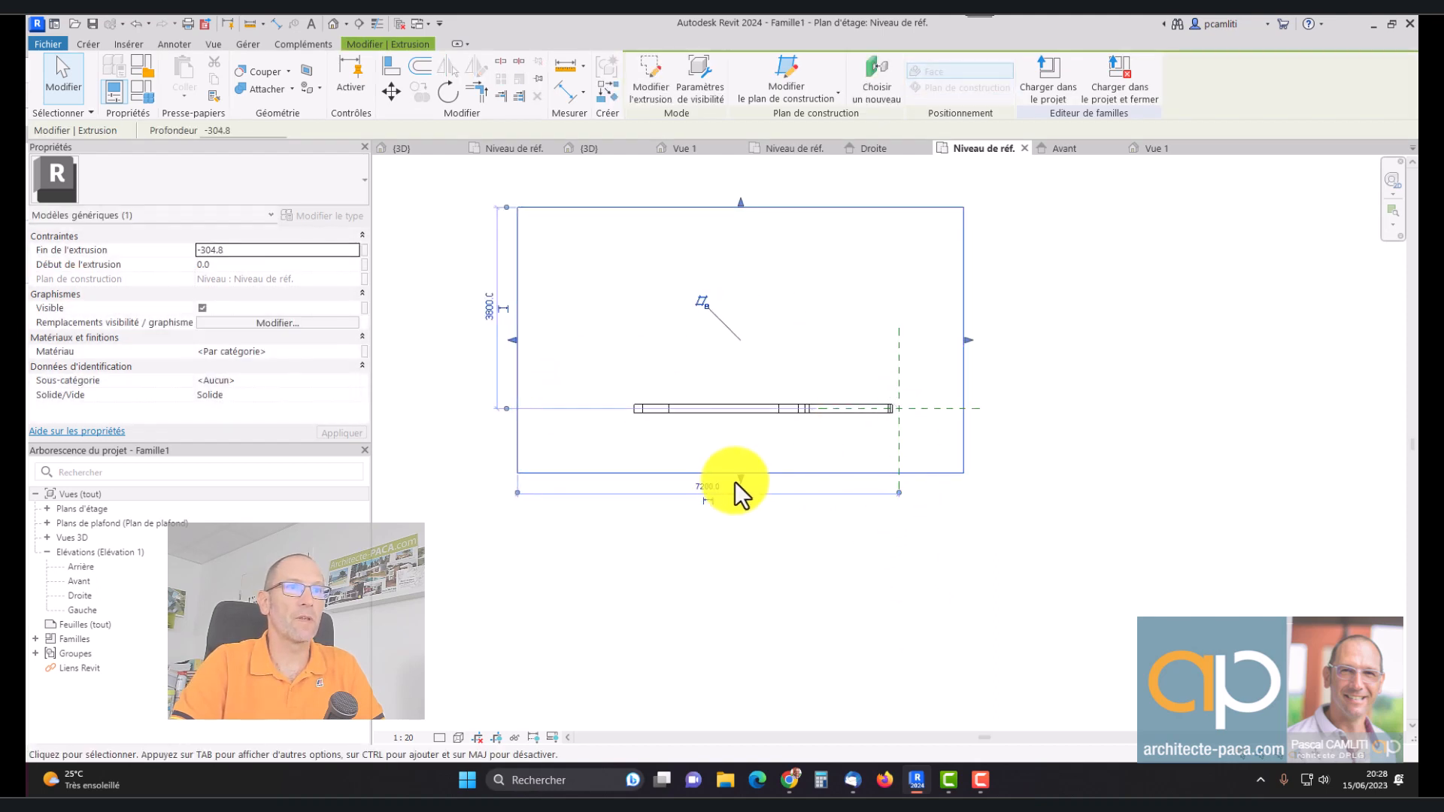
drag(738, 479, 739, 608)
drag(969, 411, 1258, 407)
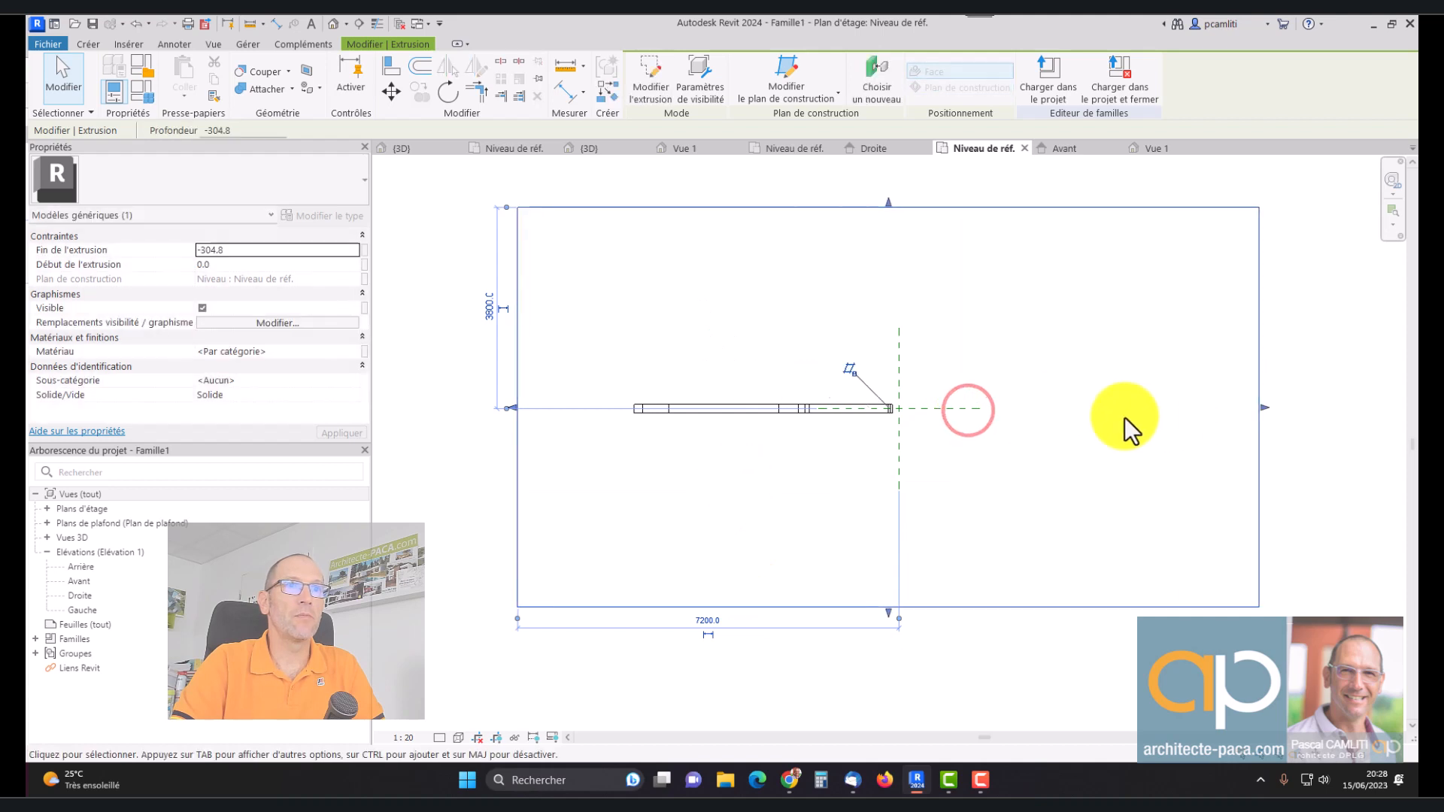
click(1126, 417)
middle_drag(1077, 417, 1018, 467)
scroll(922, 332, down, 1)
click(908, 268)
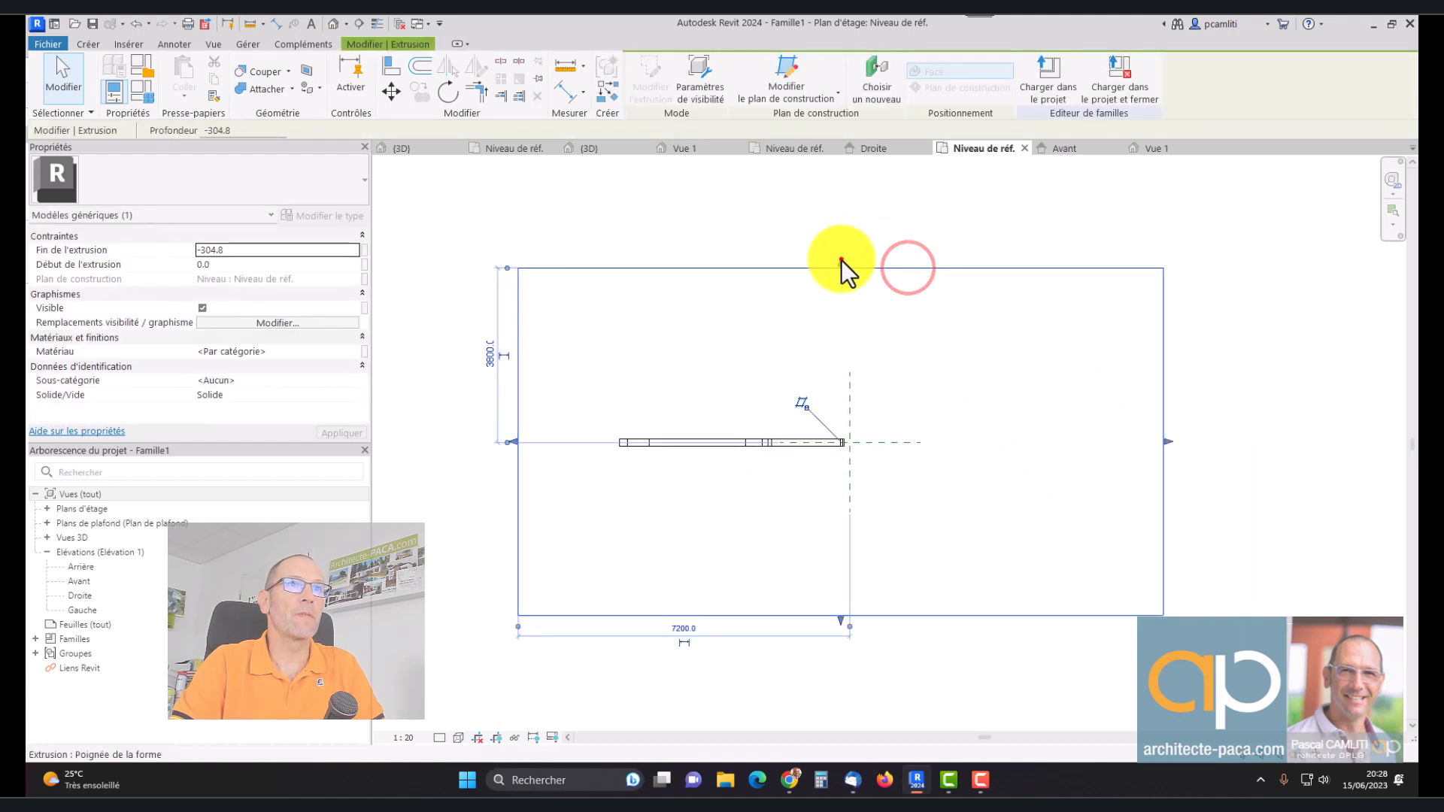
click(841, 260)
Cancel the group edit in 191-charpente-4pans.rfa and examine how the half-trusses meet at the king post in plan
scroll(844, 433, up, 3)
click(821, 455)
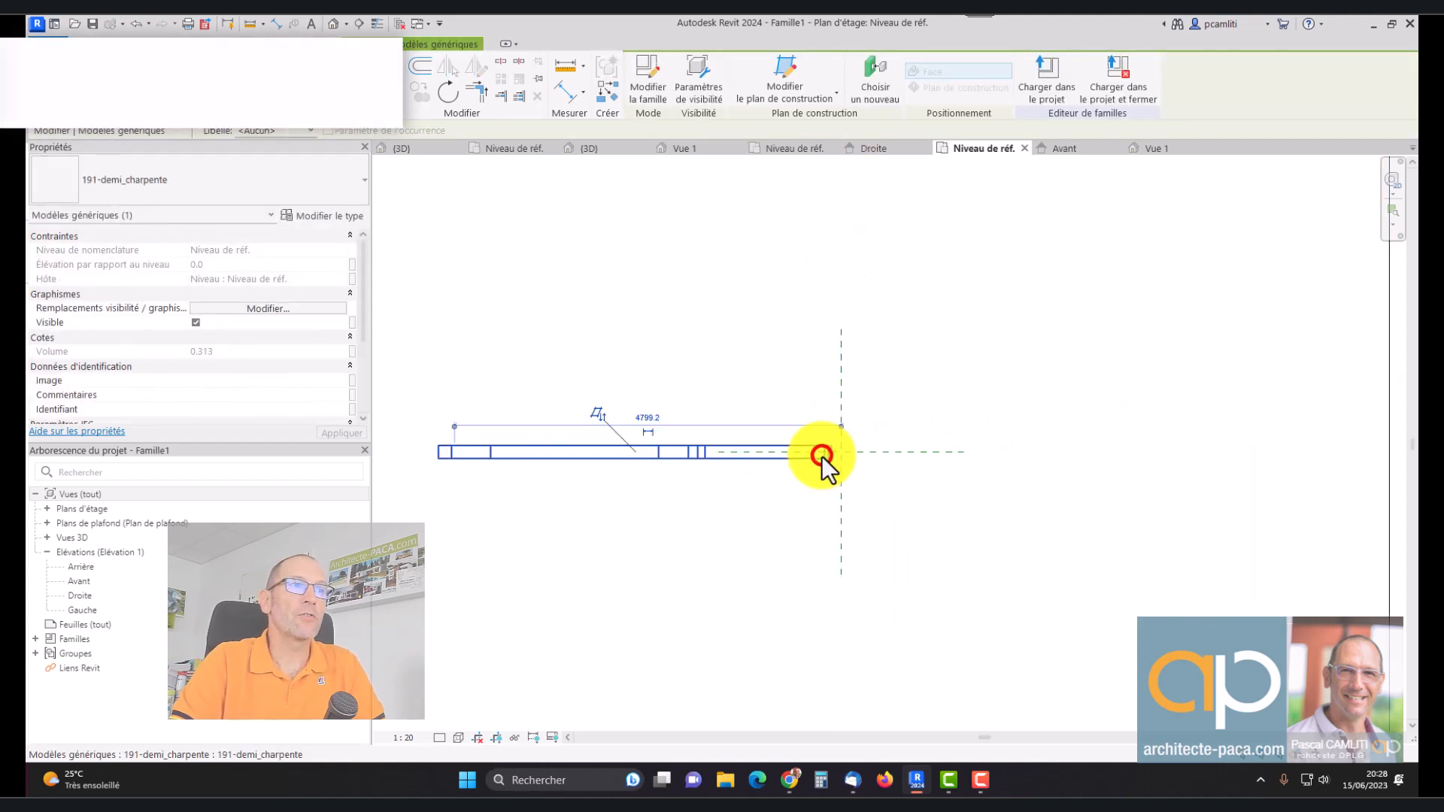
scroll(877, 451, up, 1)
scroll(877, 451, up, 2)
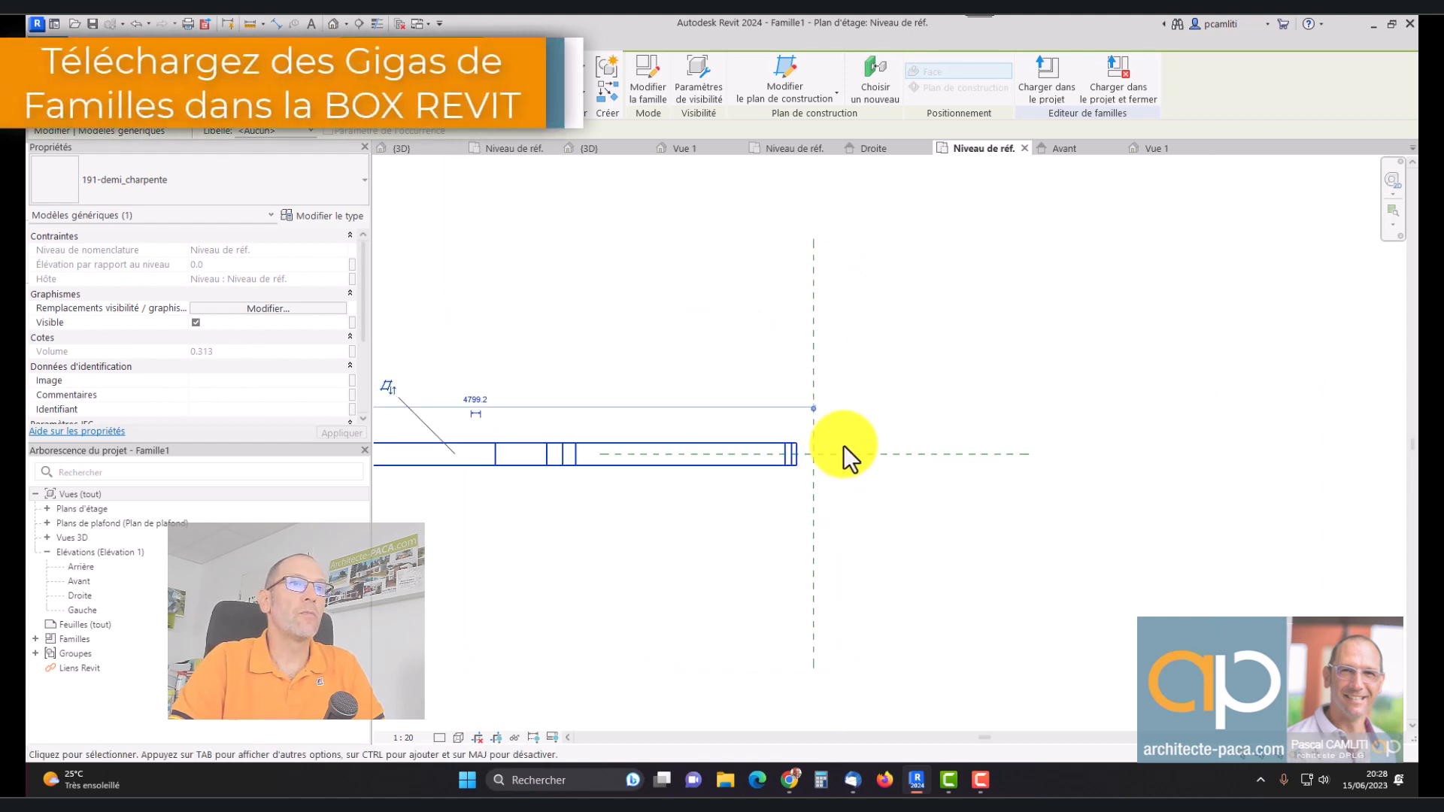
click(798, 149)
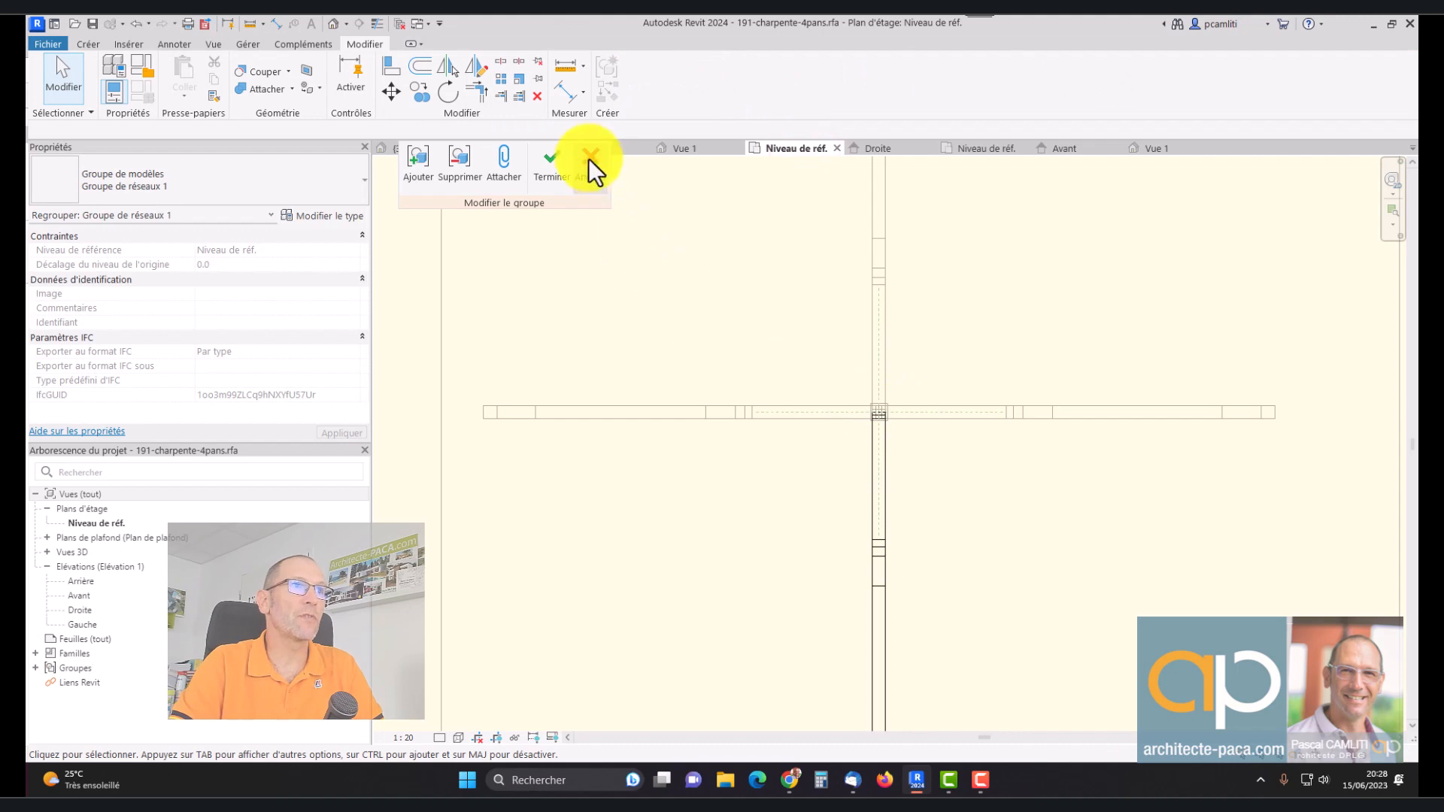
click(591, 158)
scroll(878, 410, up, 5)
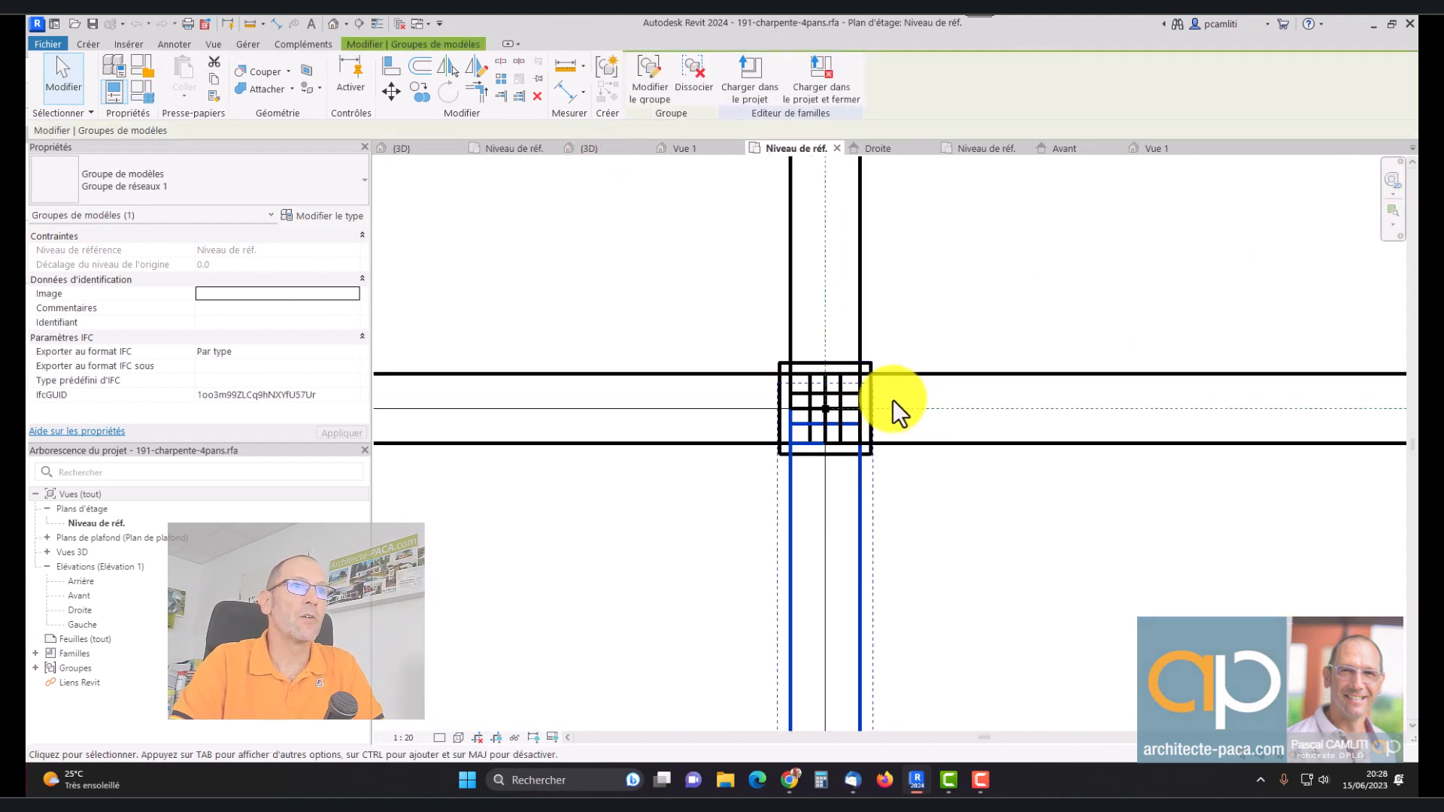
Close 191-demi_charpente.rfa without saving and return to the reference level plan of Famille1
click(1149, 150)
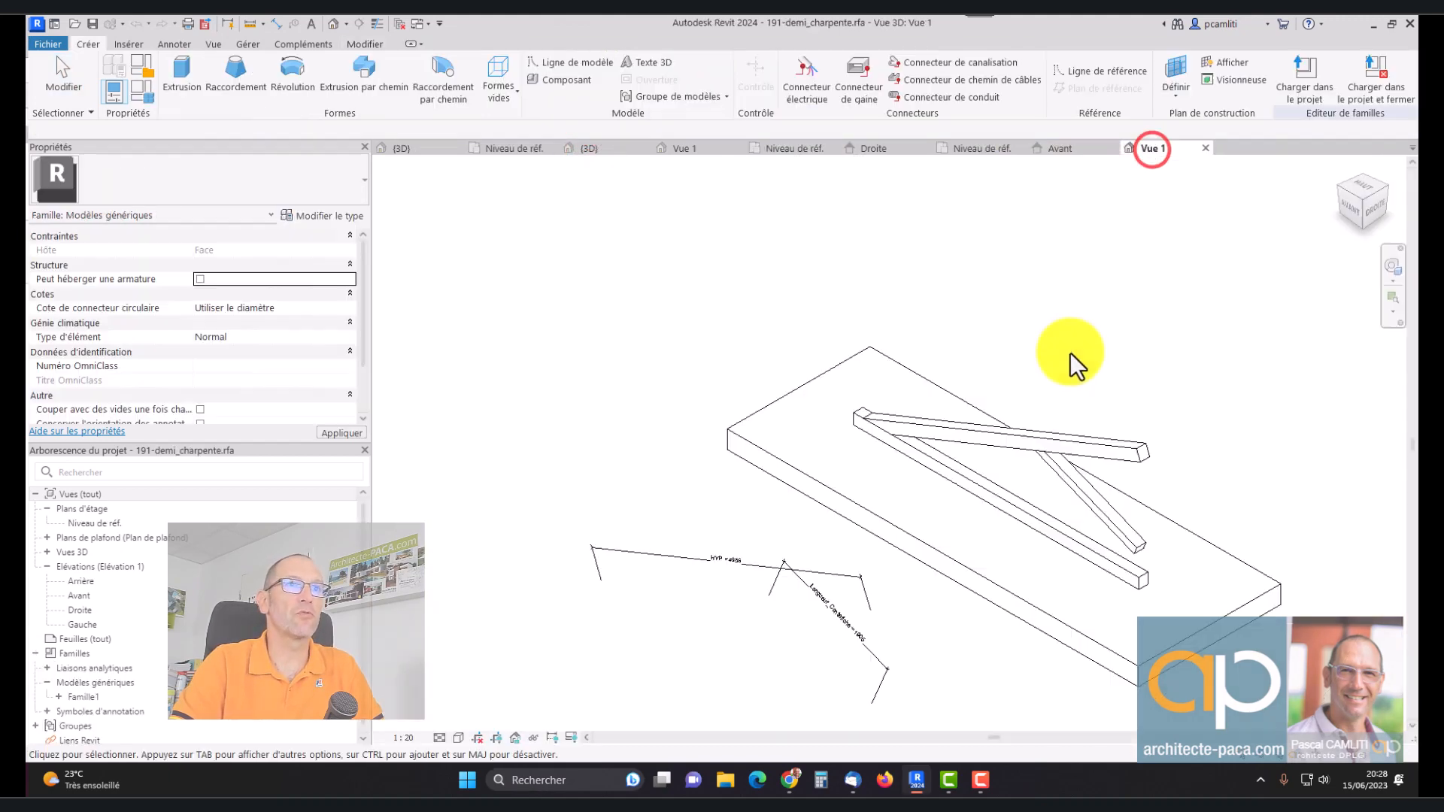
click(1203, 152)
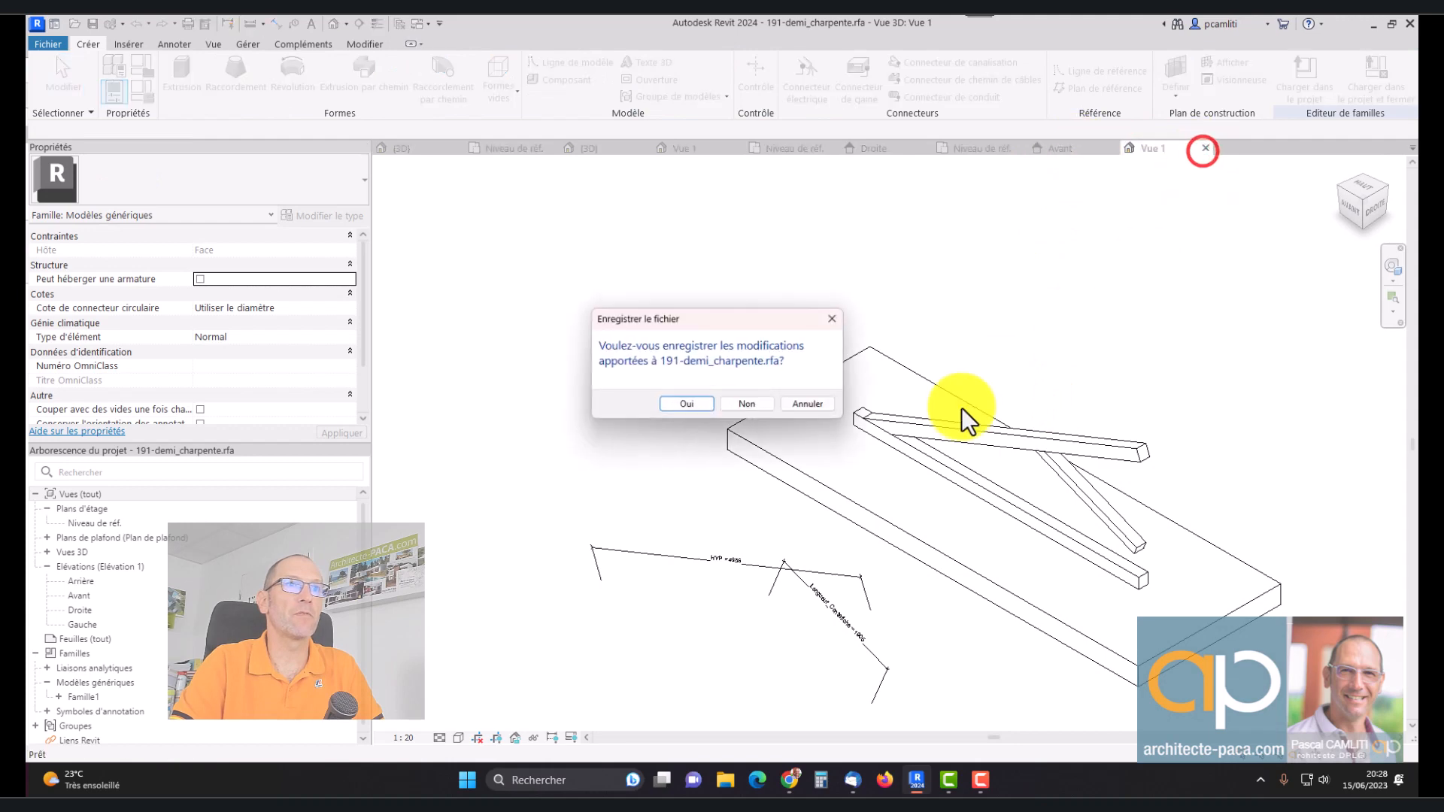
click(769, 406)
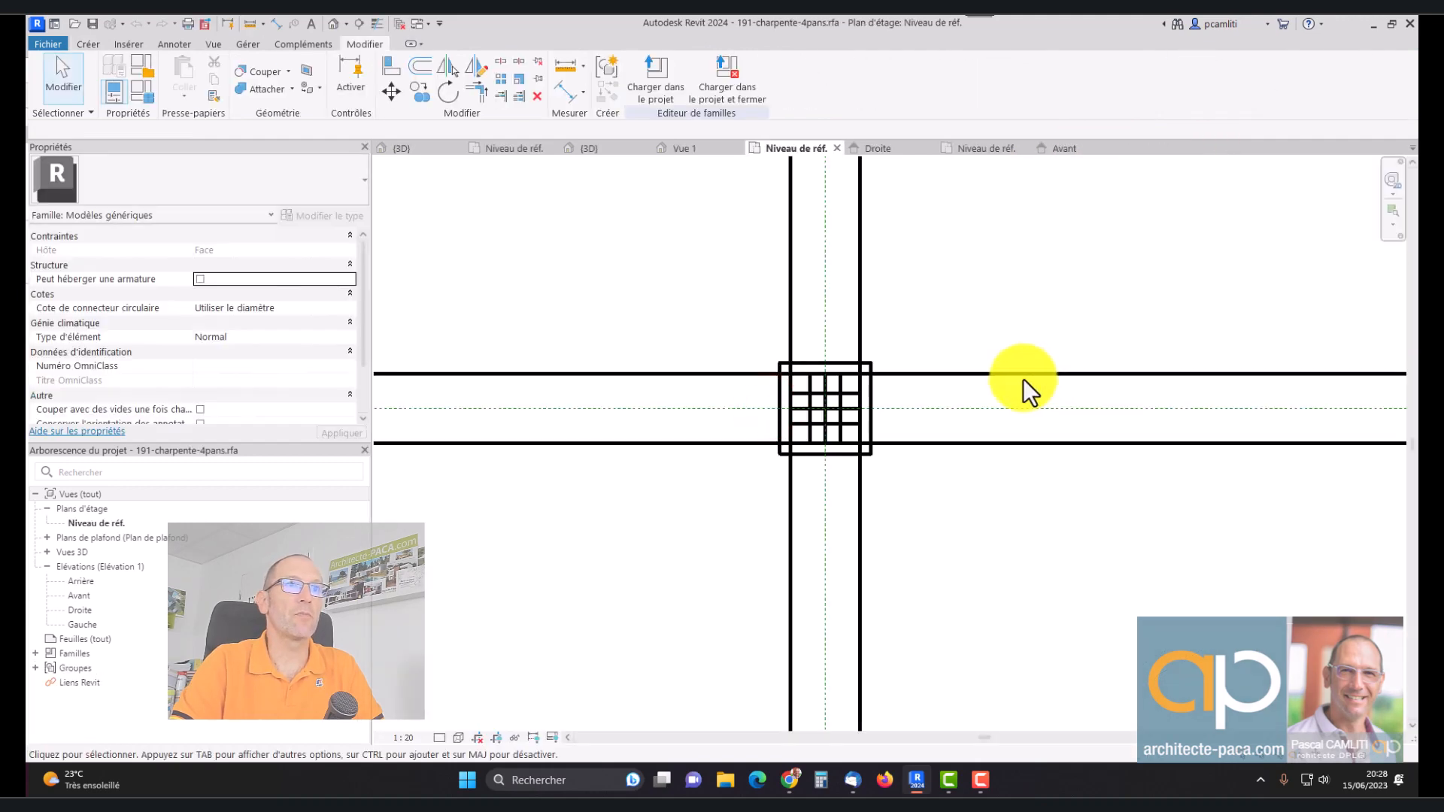
click(1062, 150)
click(996, 152)
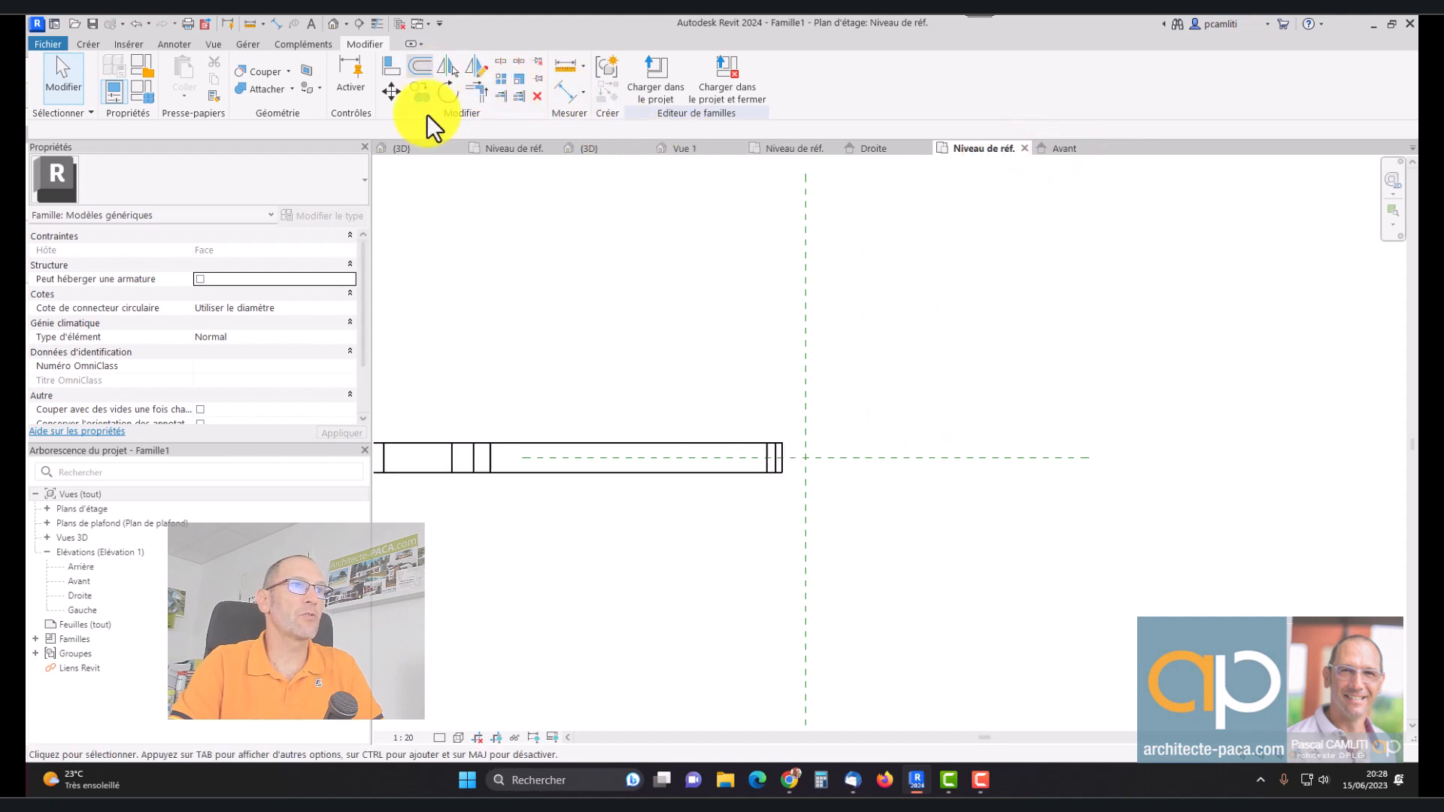
Move the half-truss along its axis so the inner line near its post end lies on the left/right centre plane
click(773, 451)
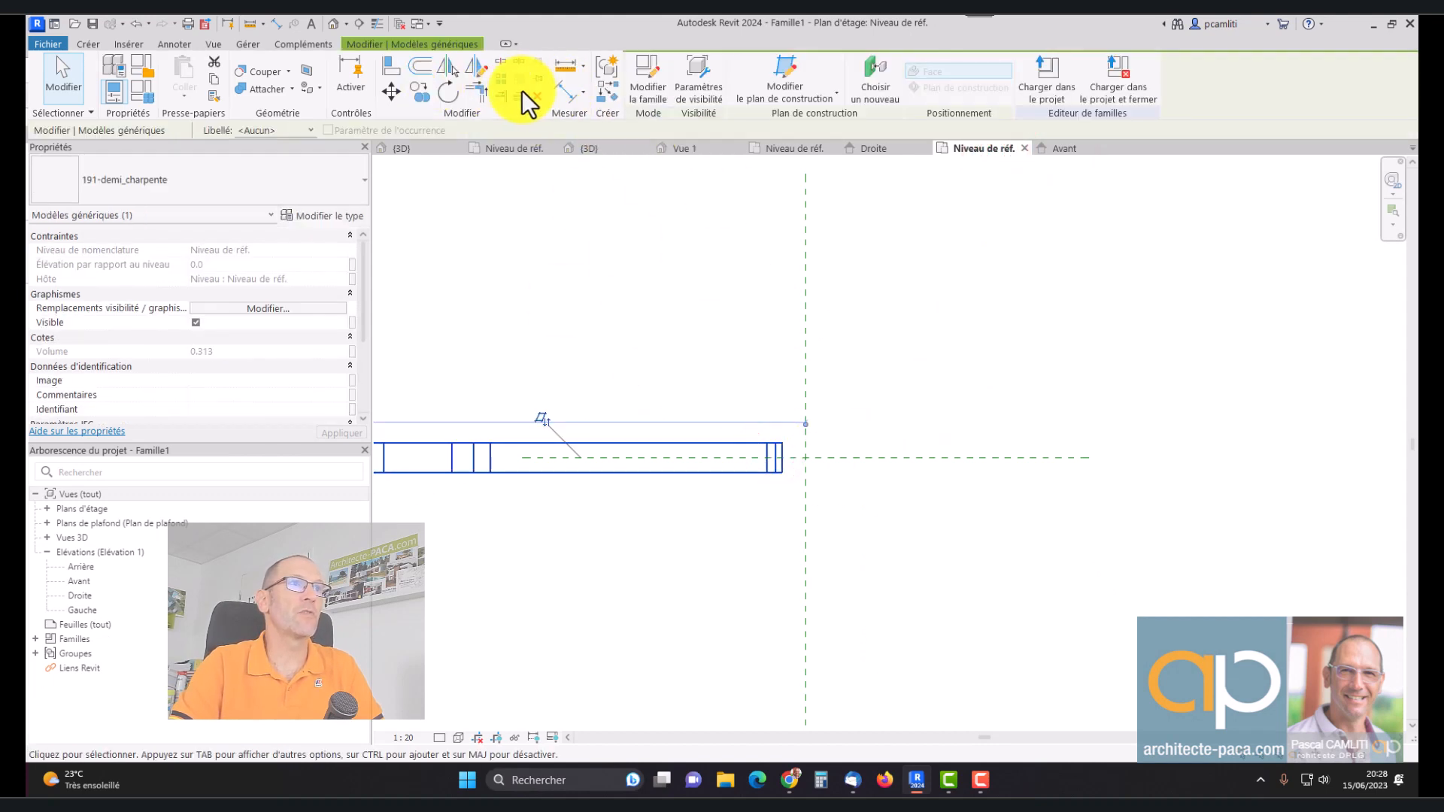
click(391, 91)
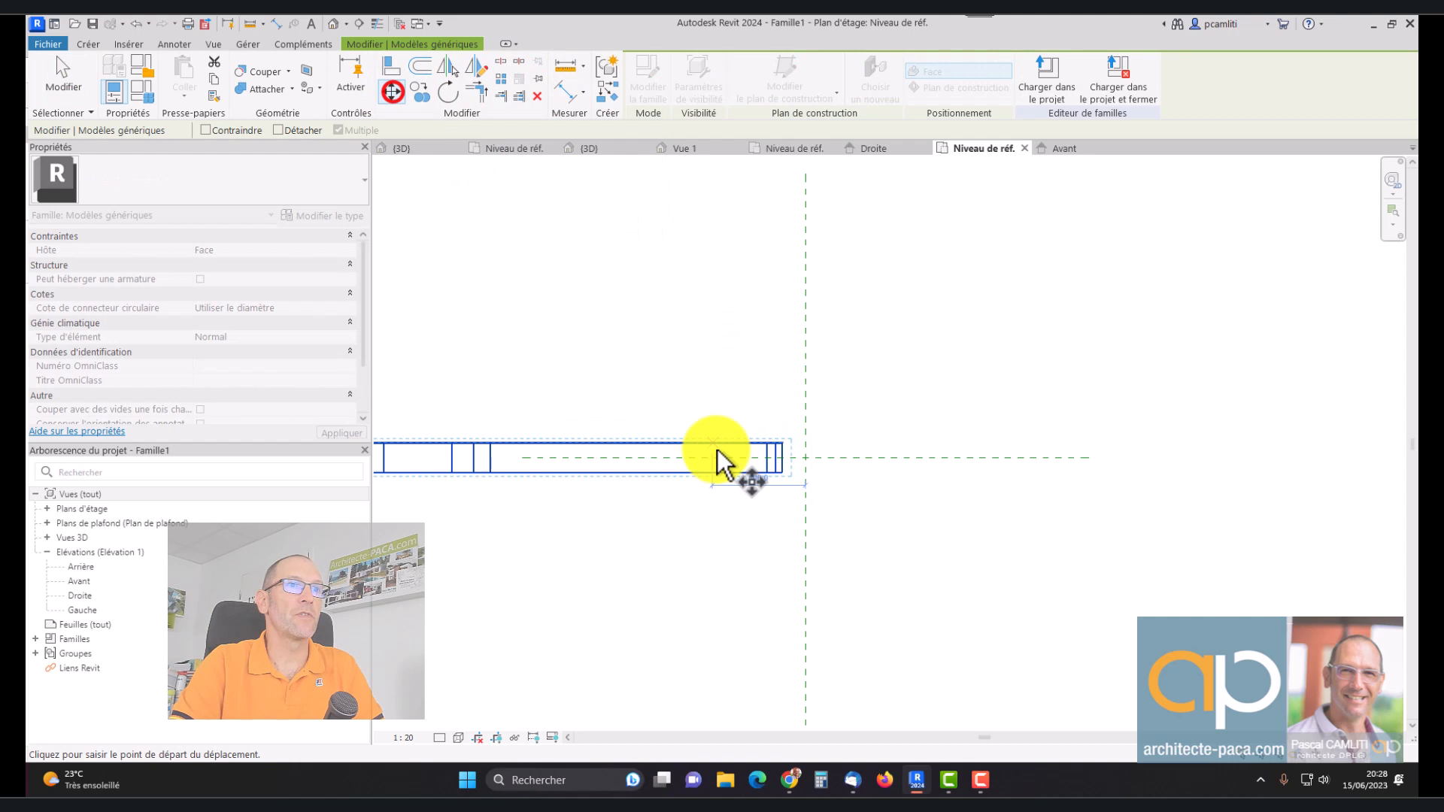
click(775, 459)
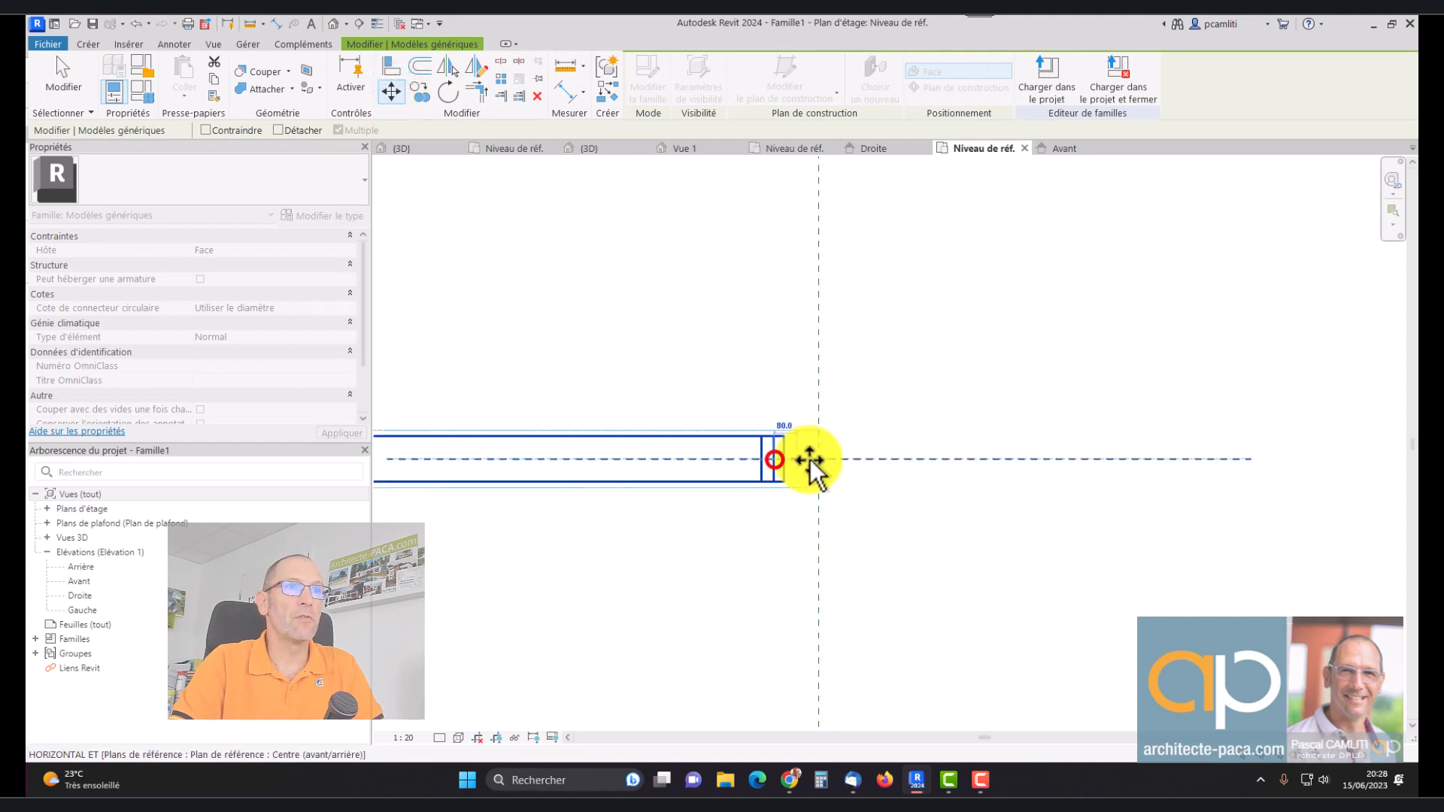
click(818, 459)
click(890, 459)
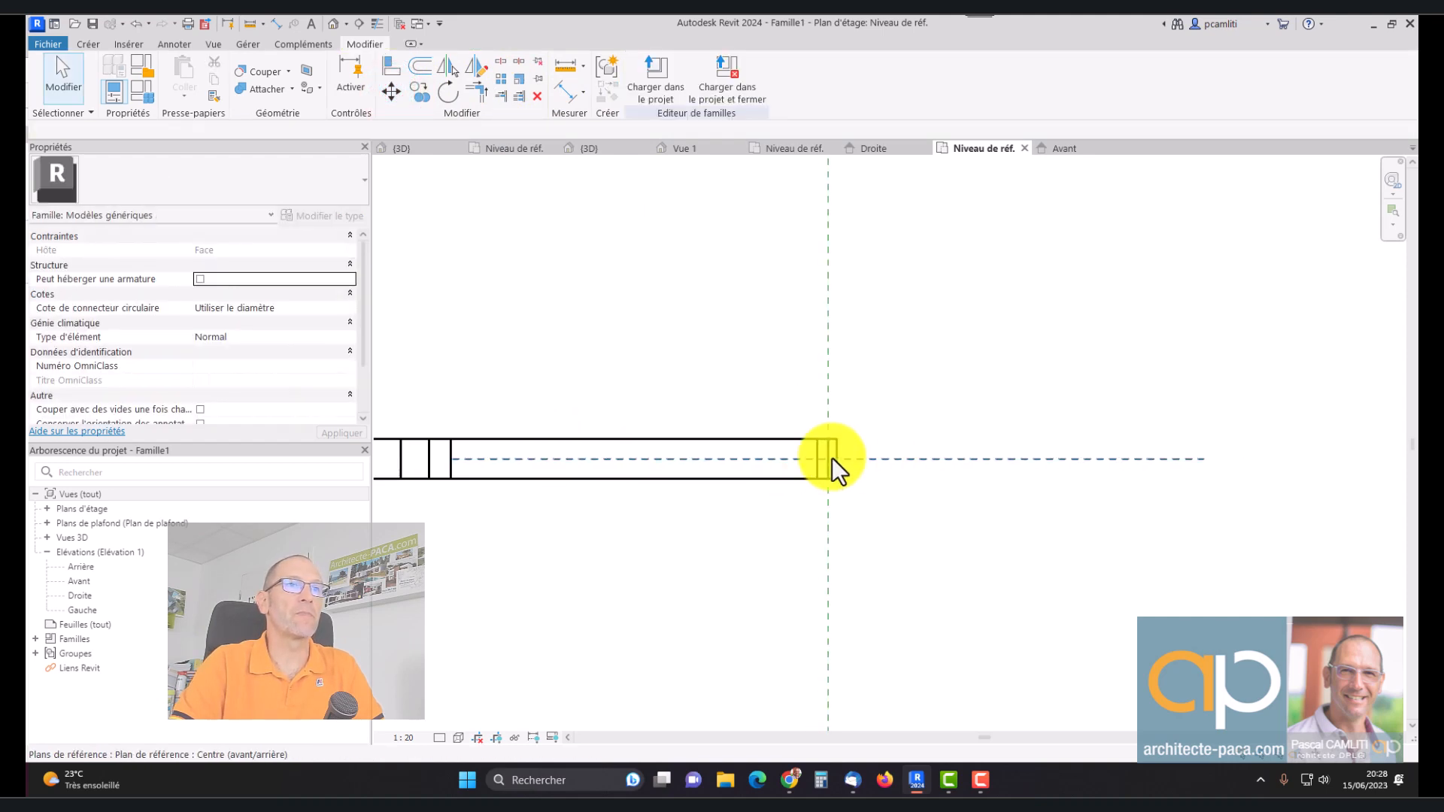
click(812, 440)
scroll(815, 440, down, 3)
scroll(817, 440, down, 2)
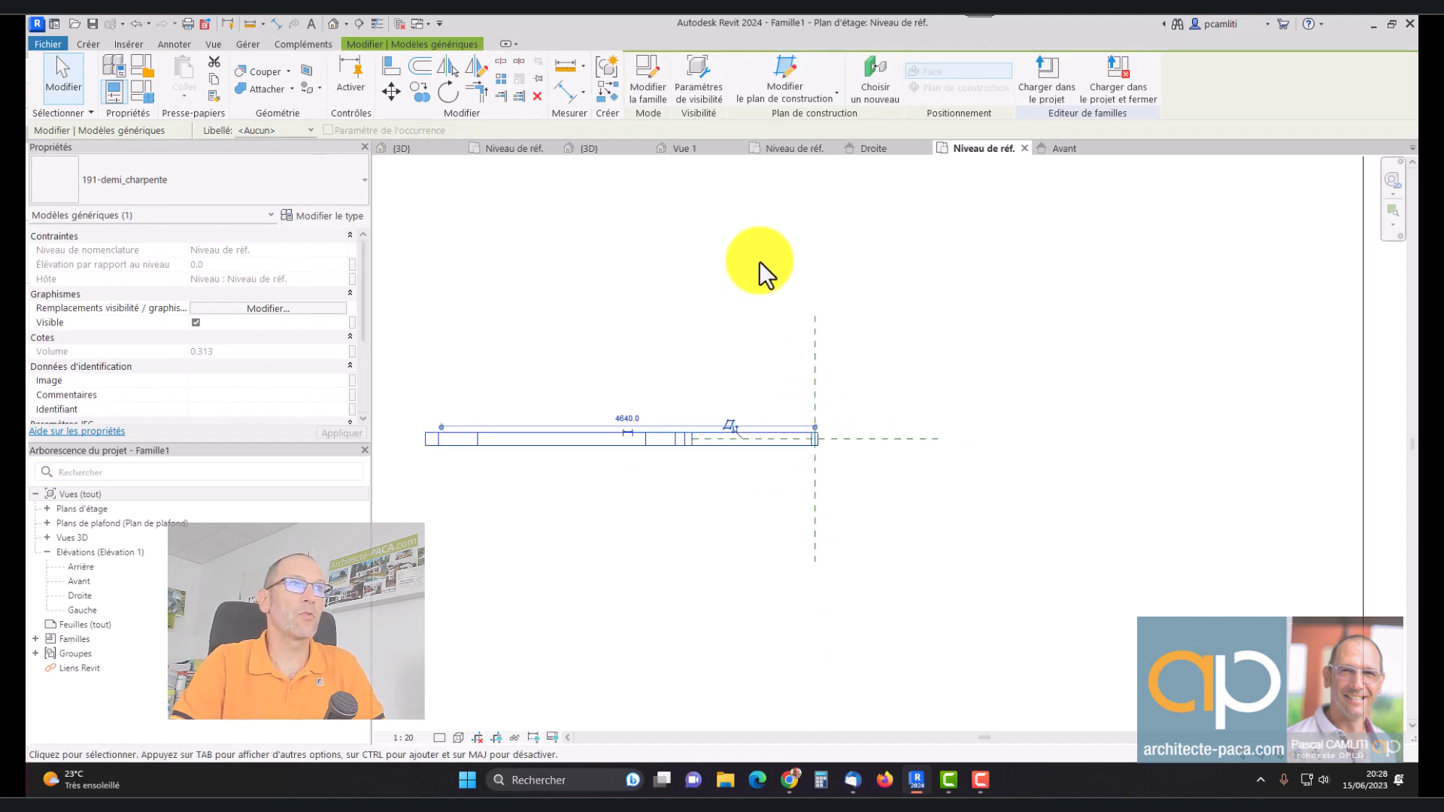
click(501, 78)
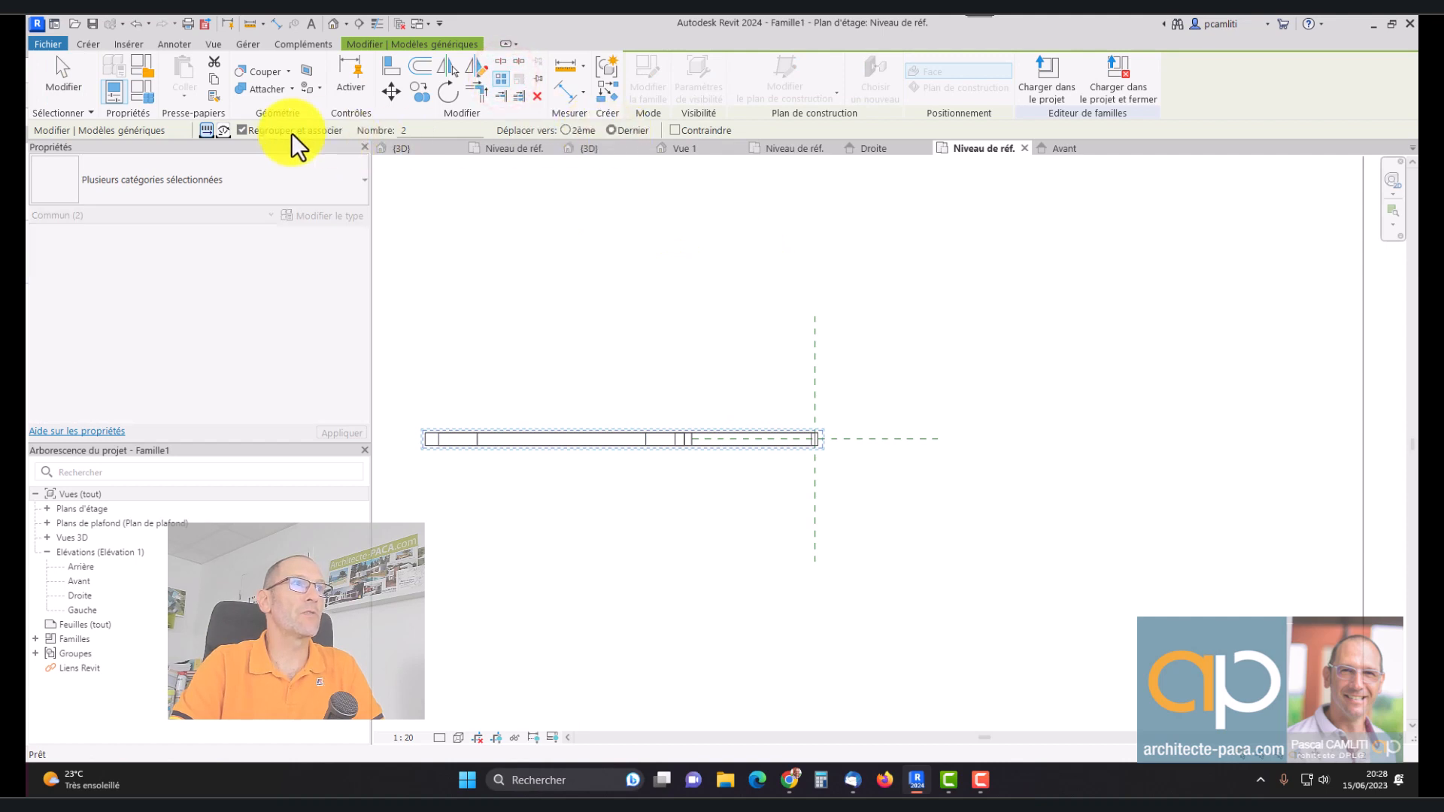
click(224, 130)
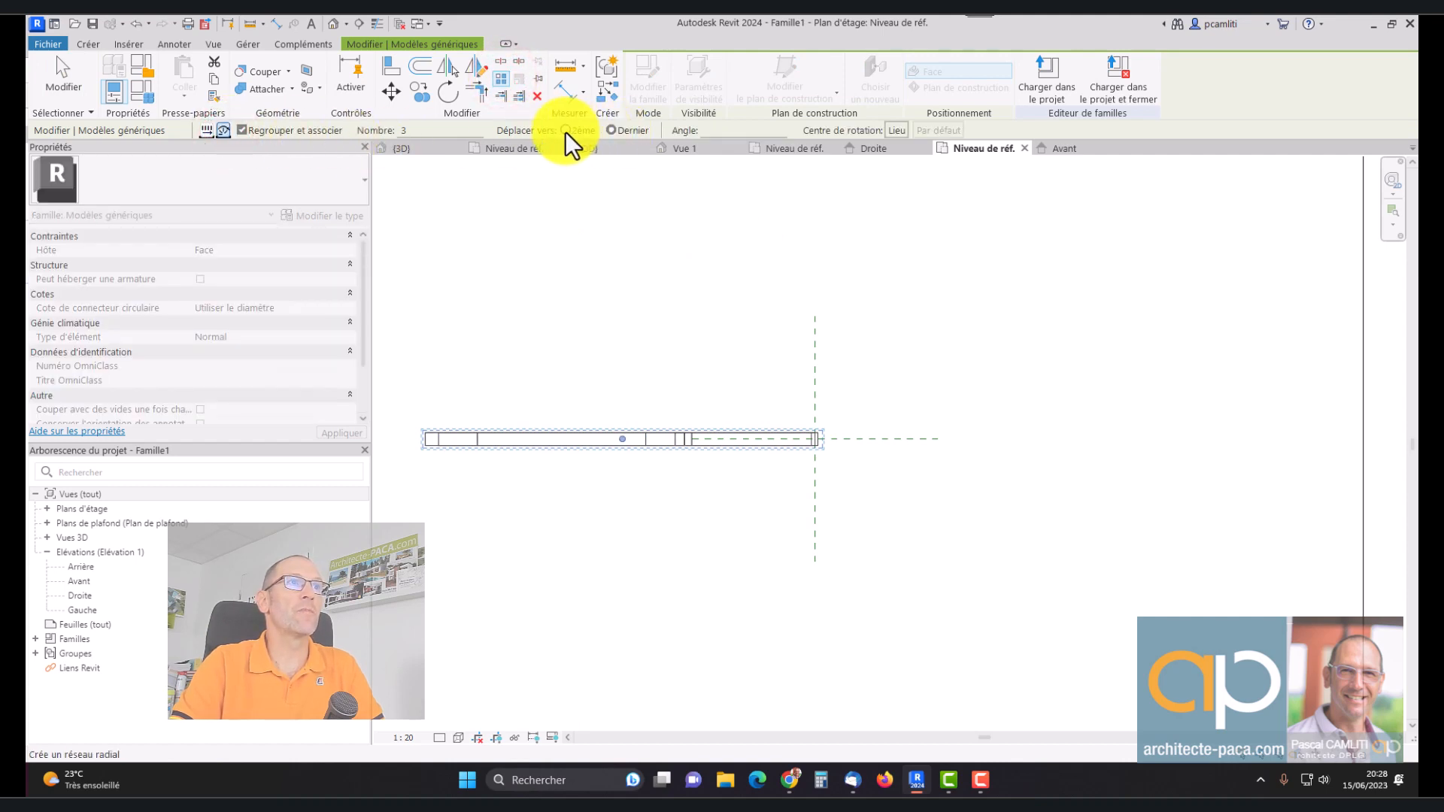
double_click(378, 134)
text(4)
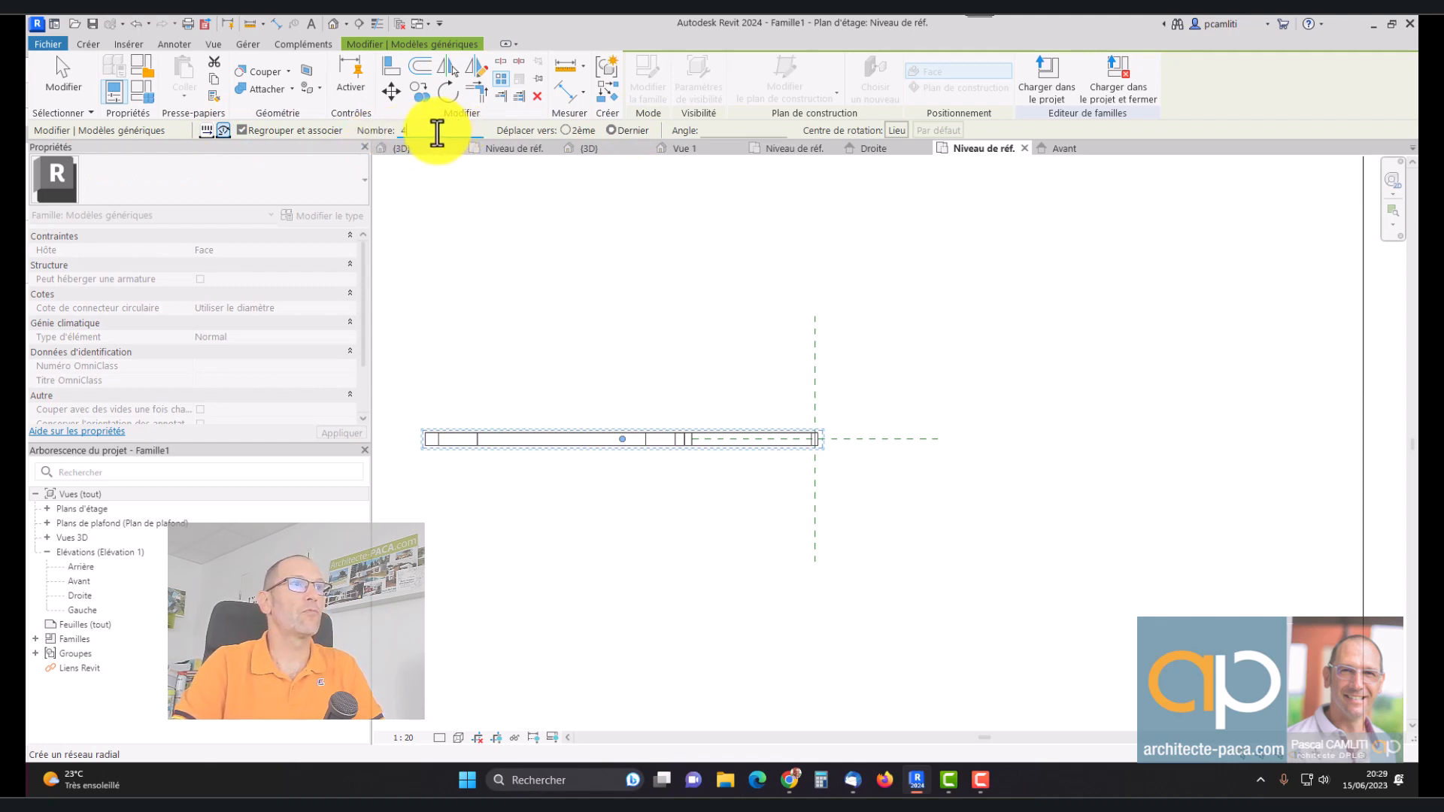
drag(437, 131, 374, 136)
text(3)
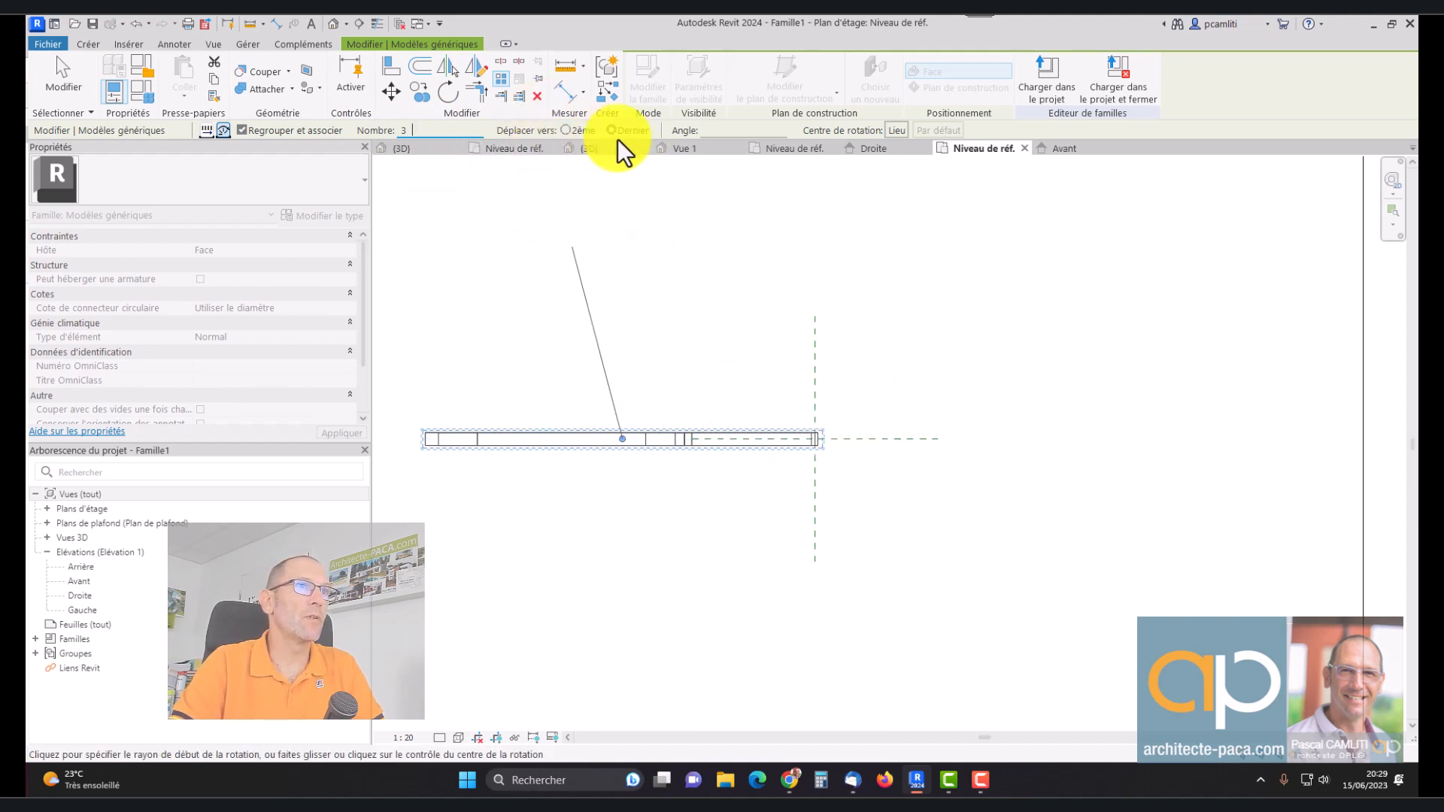
click(515, 186)
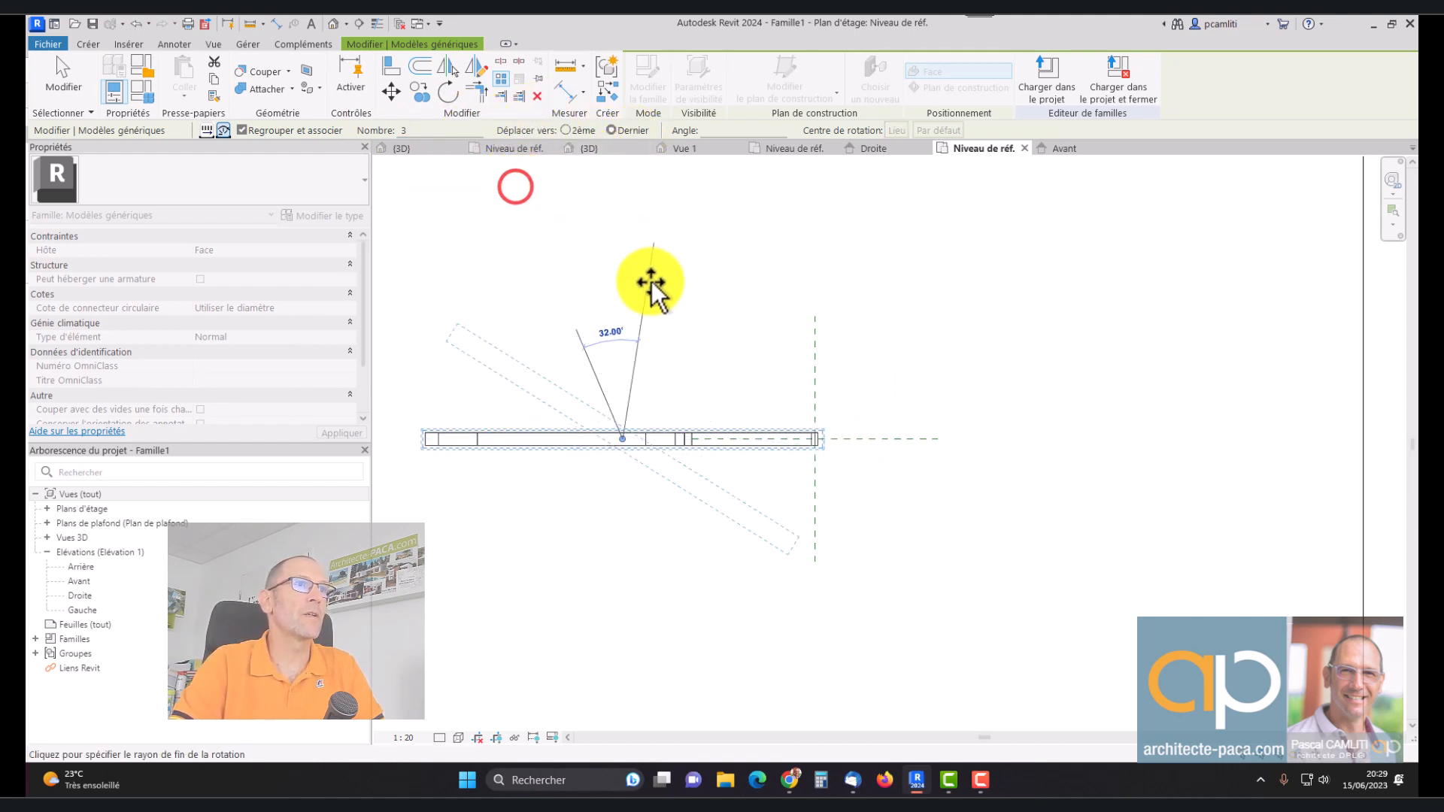
click(650, 284)
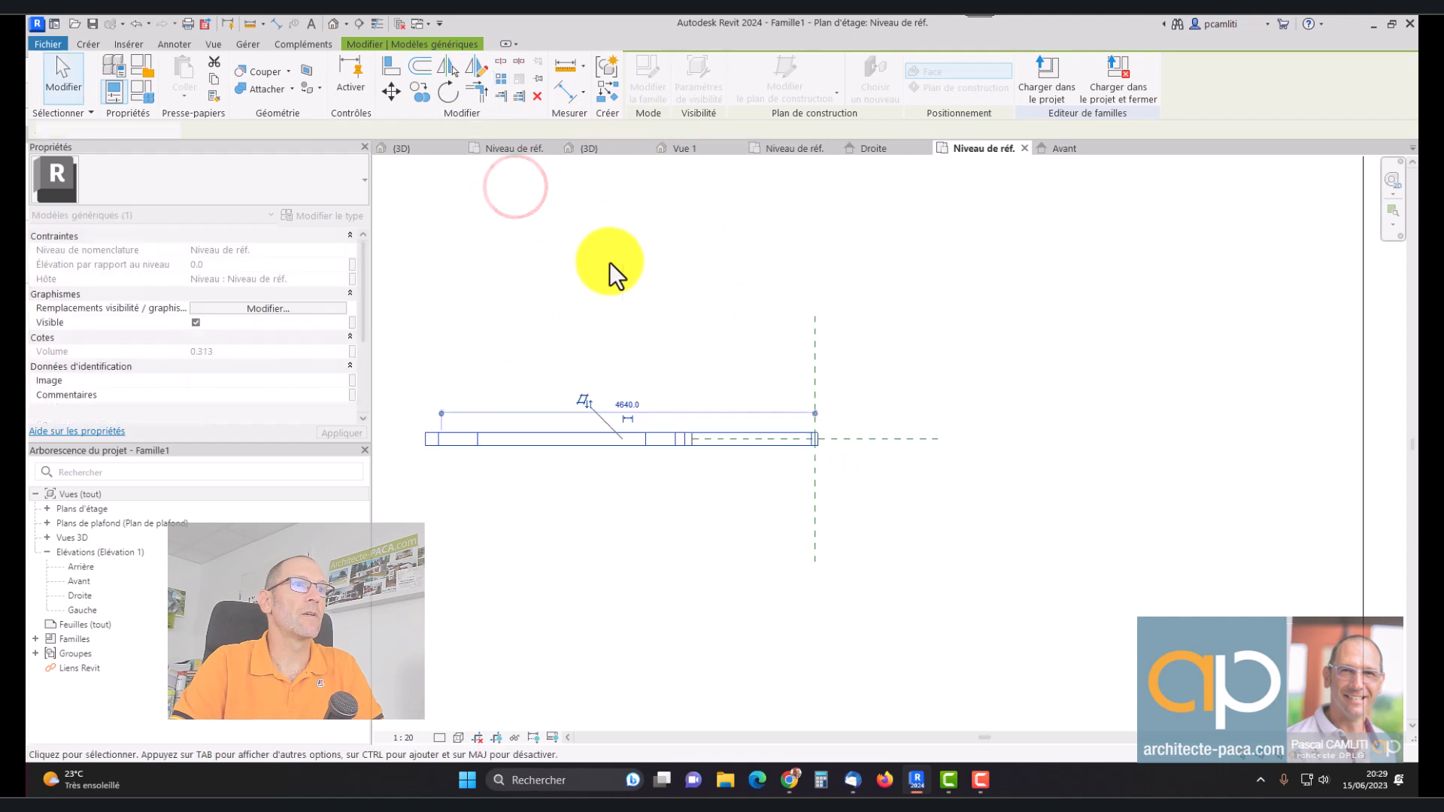
Radially array the half-truss about the intersection of the centre planes, with three grouped members and the last one at 90°
click(661, 435)
click(503, 80)
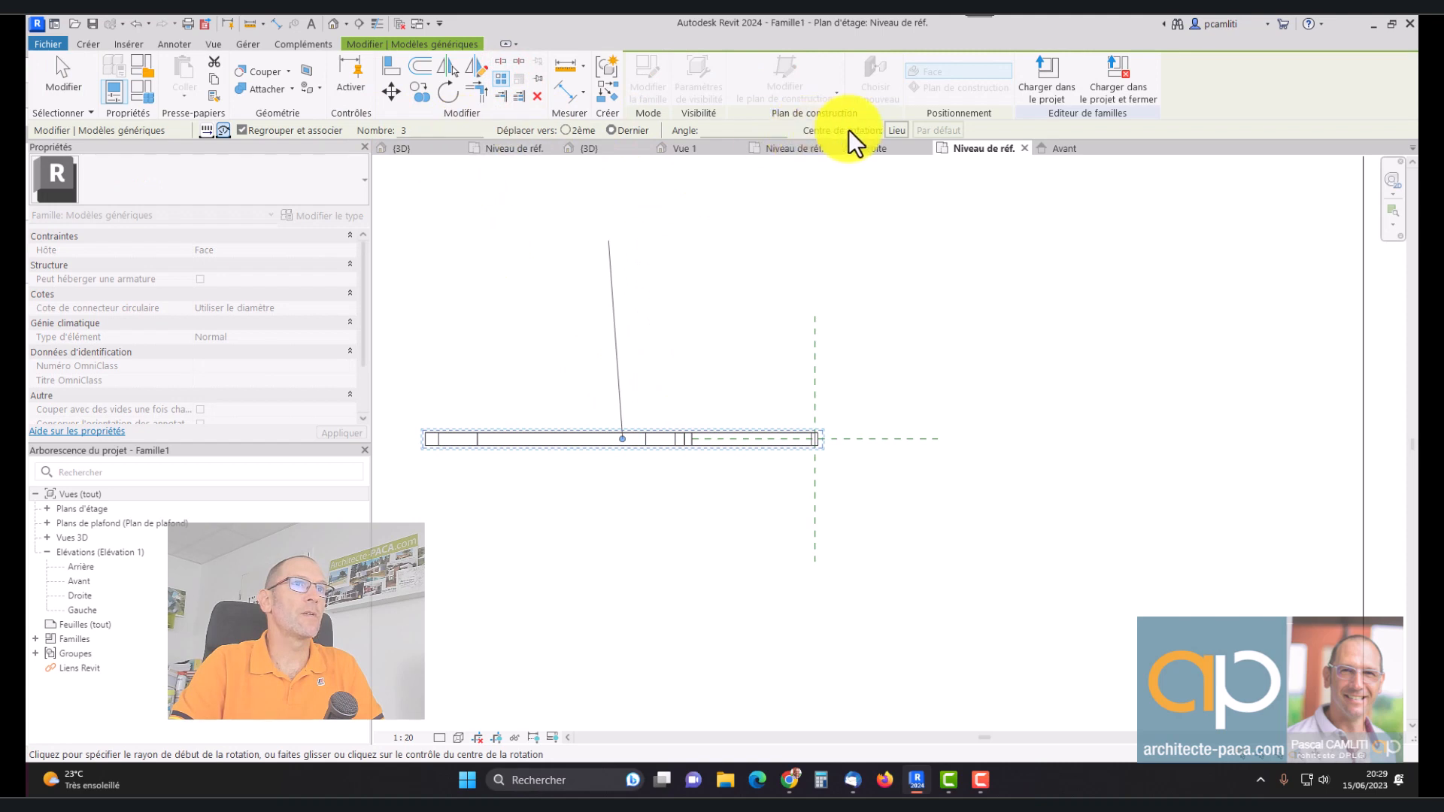
click(894, 130)
scroll(812, 436, up, 4)
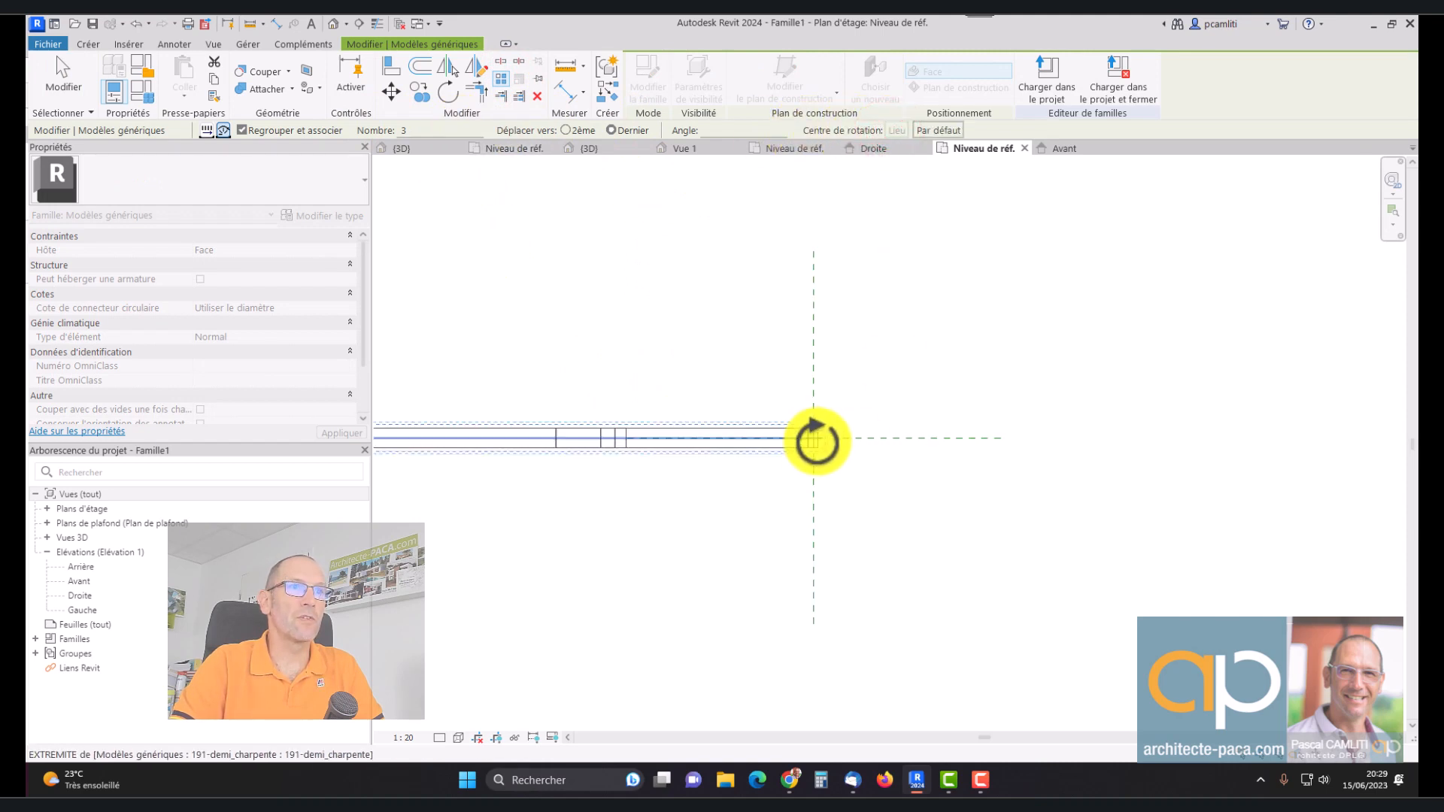
click(811, 435)
scroll(810, 436, down, 3)
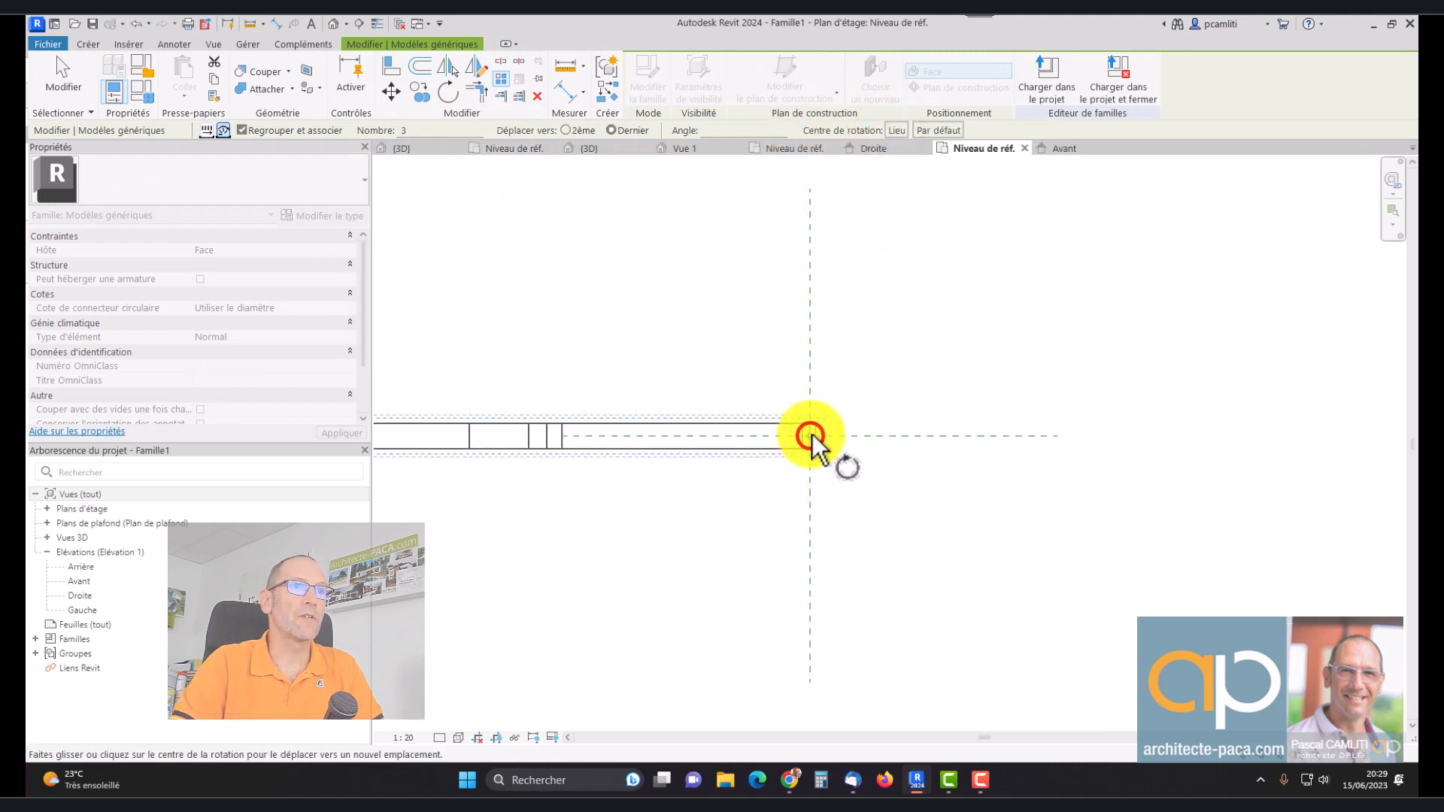
click(607, 436)
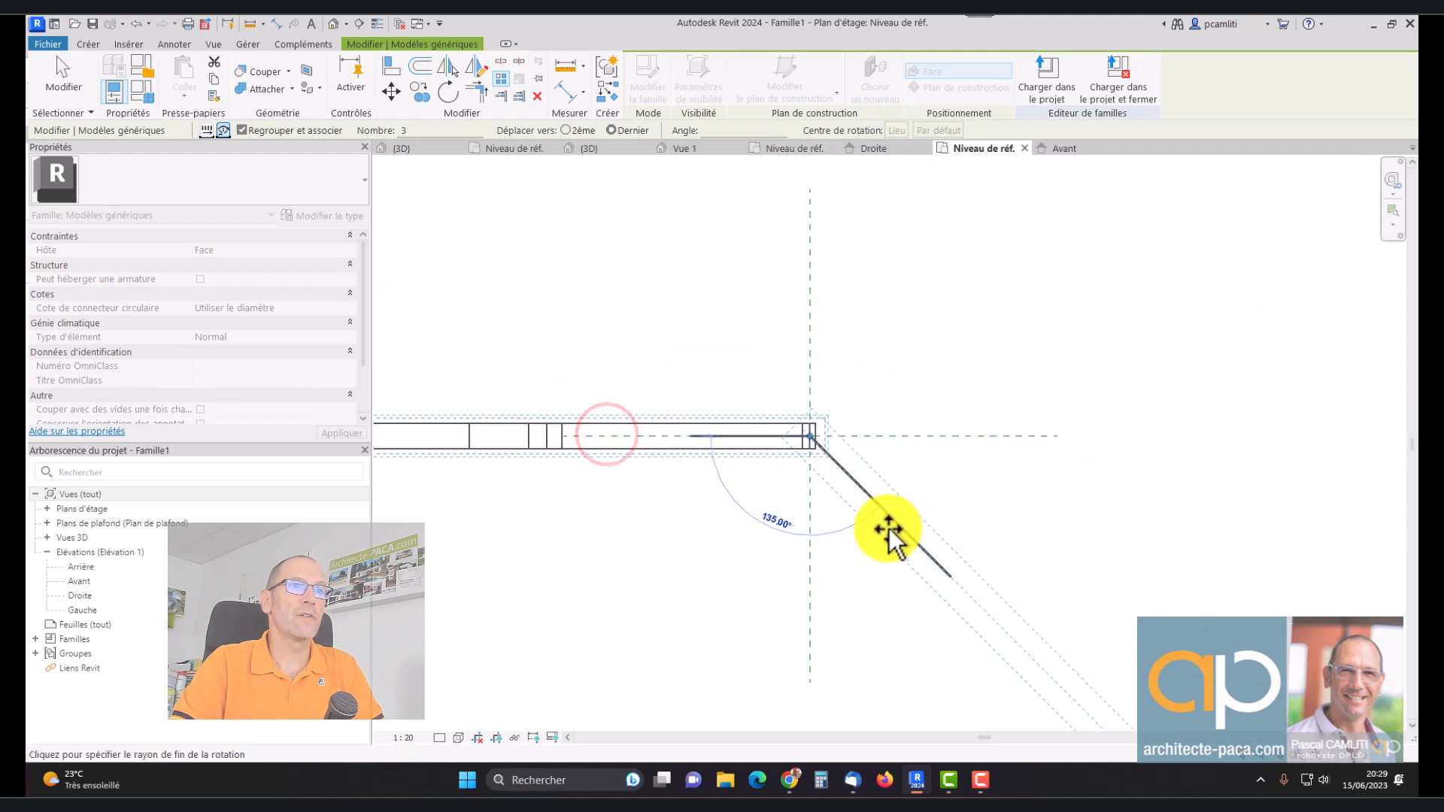
click(813, 570)
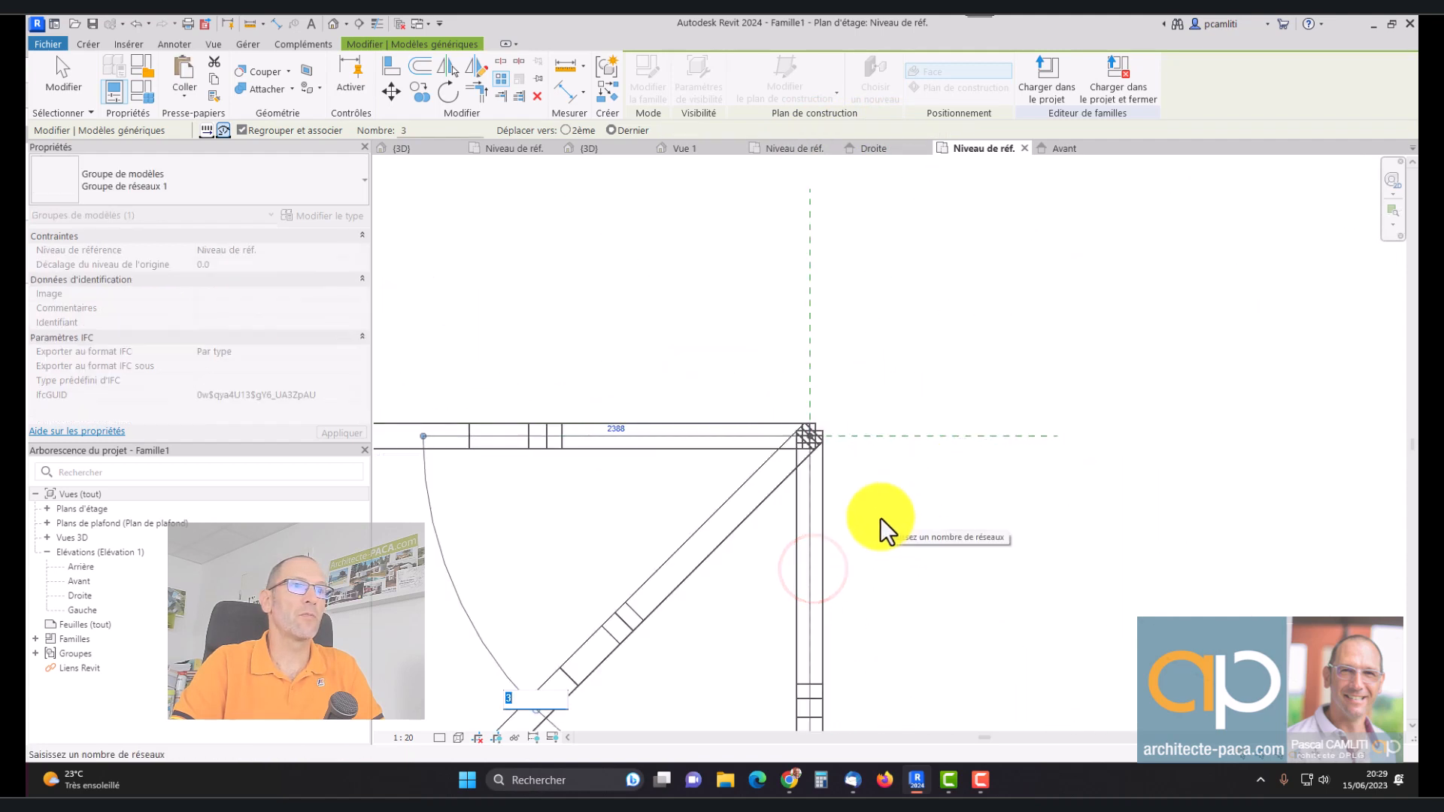
scroll(880, 517, down, 2)
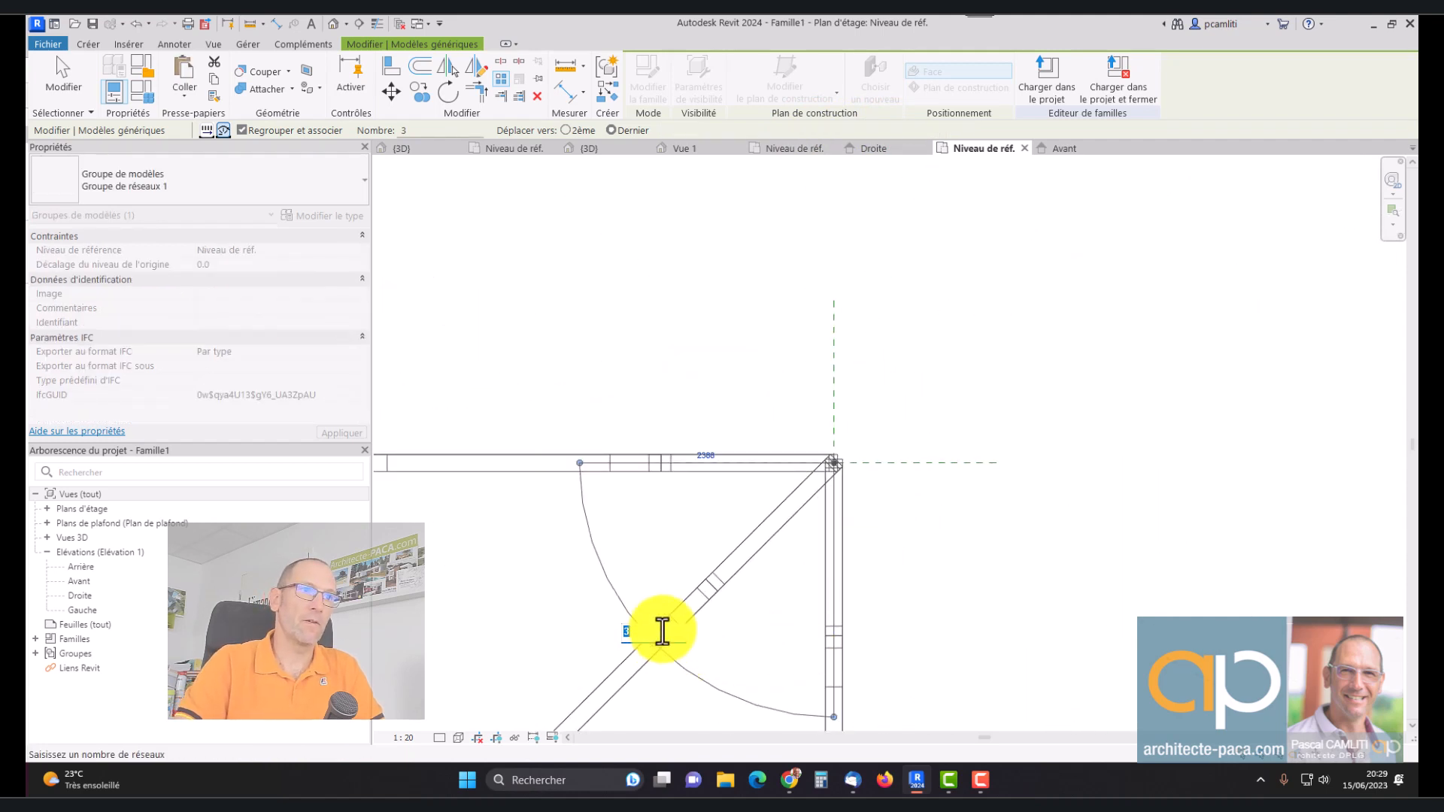
scroll(857, 647, down, 2)
middle_drag(895, 477, 851, 364)
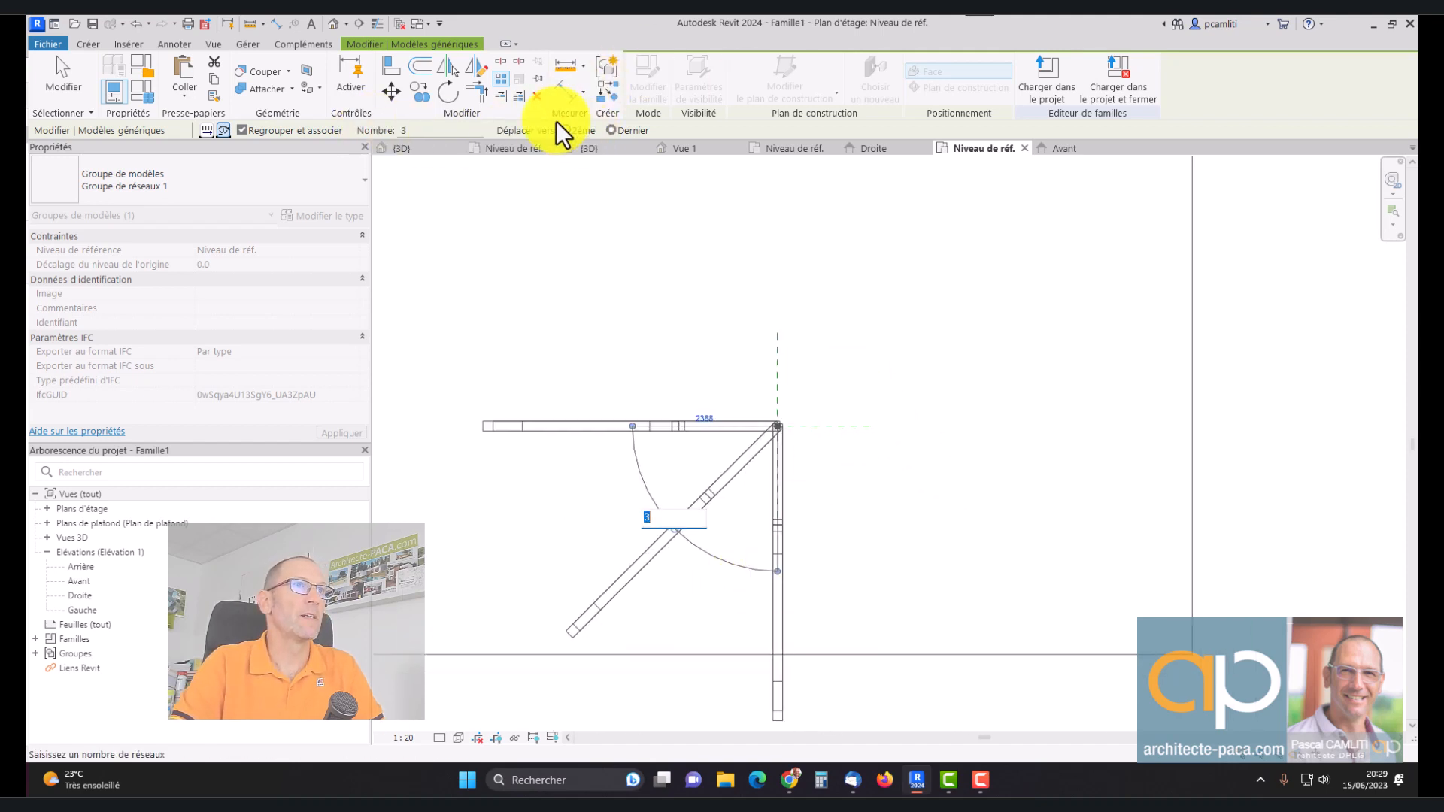
Try to rotate the arrayed half-truss 180° about the intersection of the centre planes
click(460, 94)
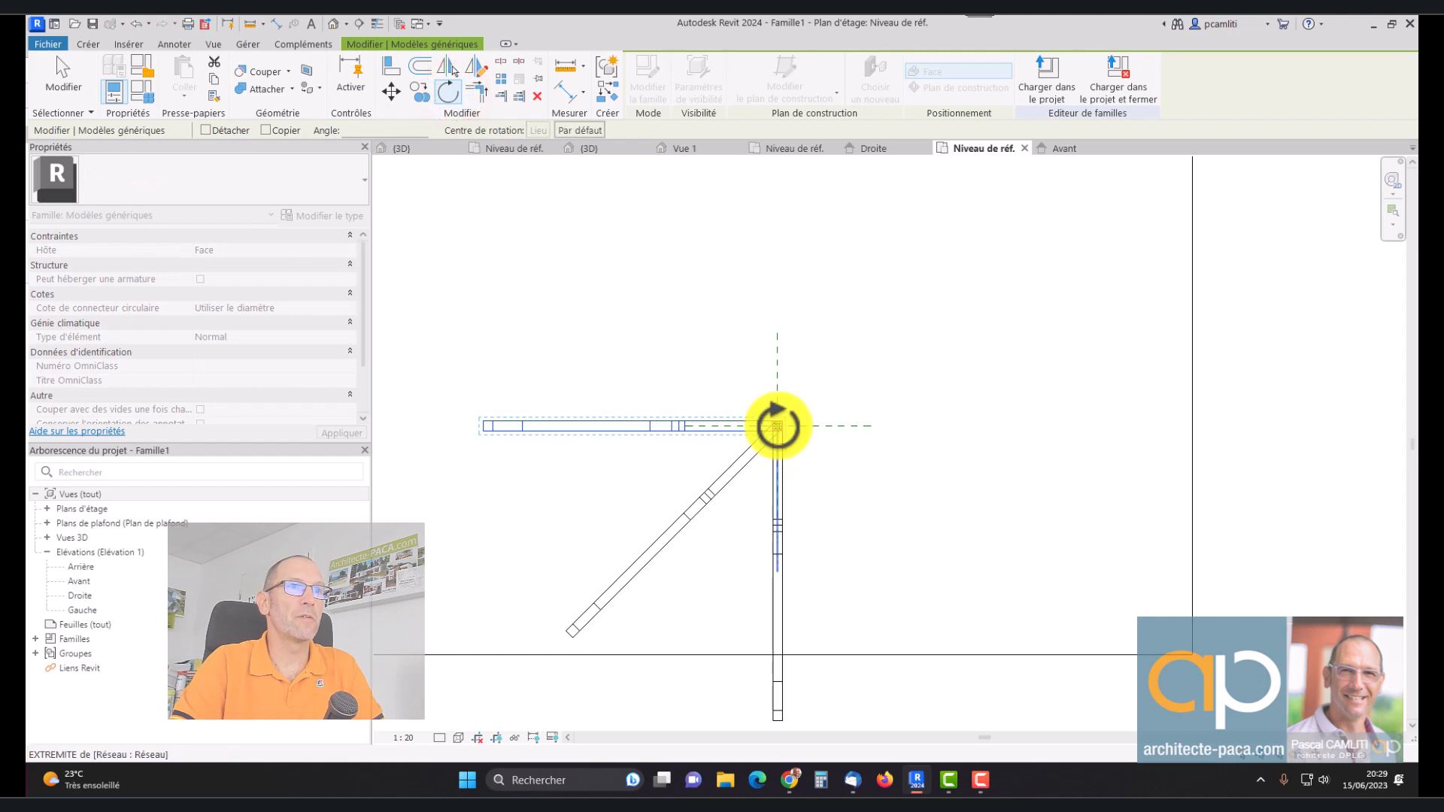
click(778, 598)
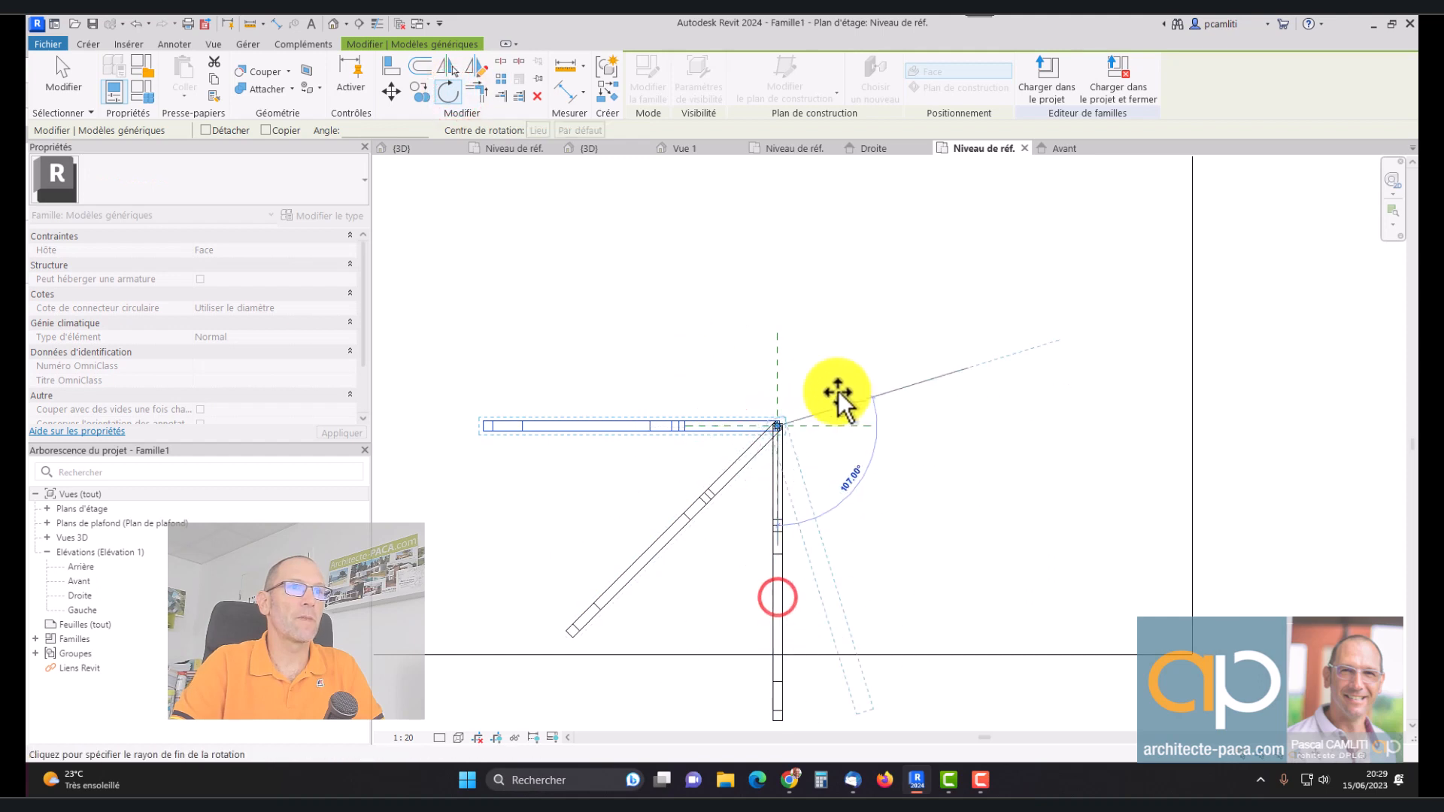
click(782, 380)
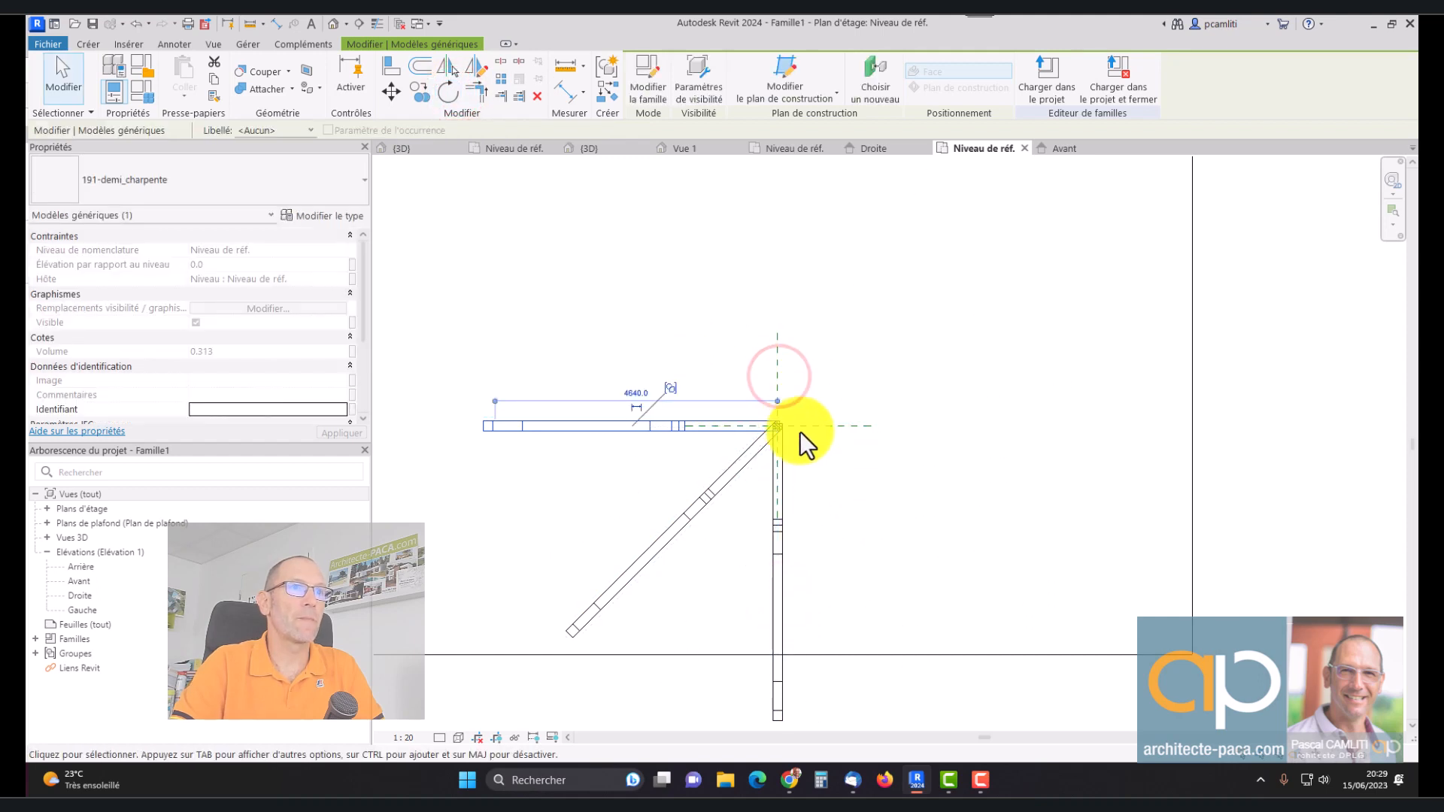
Edit the array group of the half-truss along the left/right centre plane, rotate its half-truss 180° about the king post and finish the group
scroll(787, 467, up, 2)
click(775, 498)
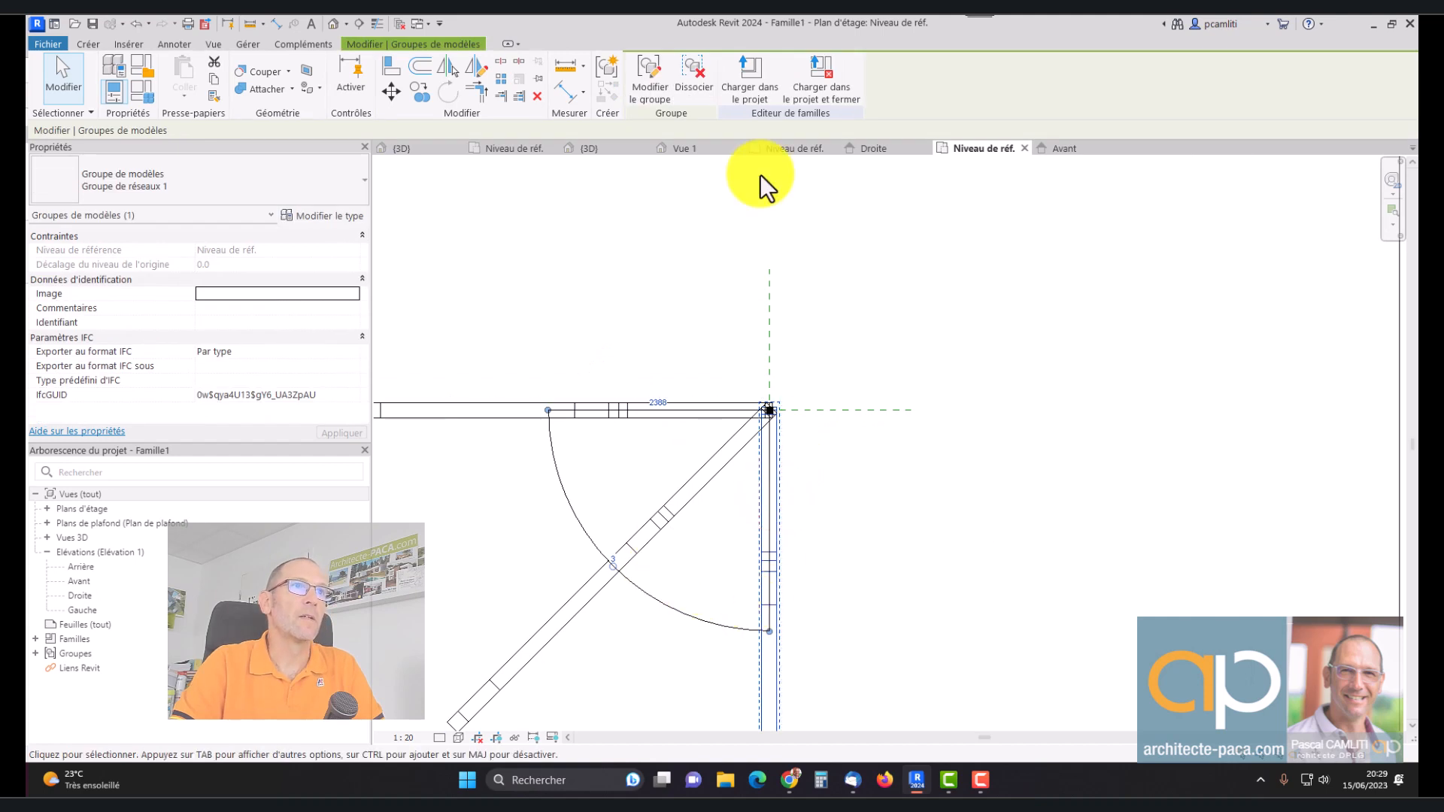
click(656, 75)
click(797, 574)
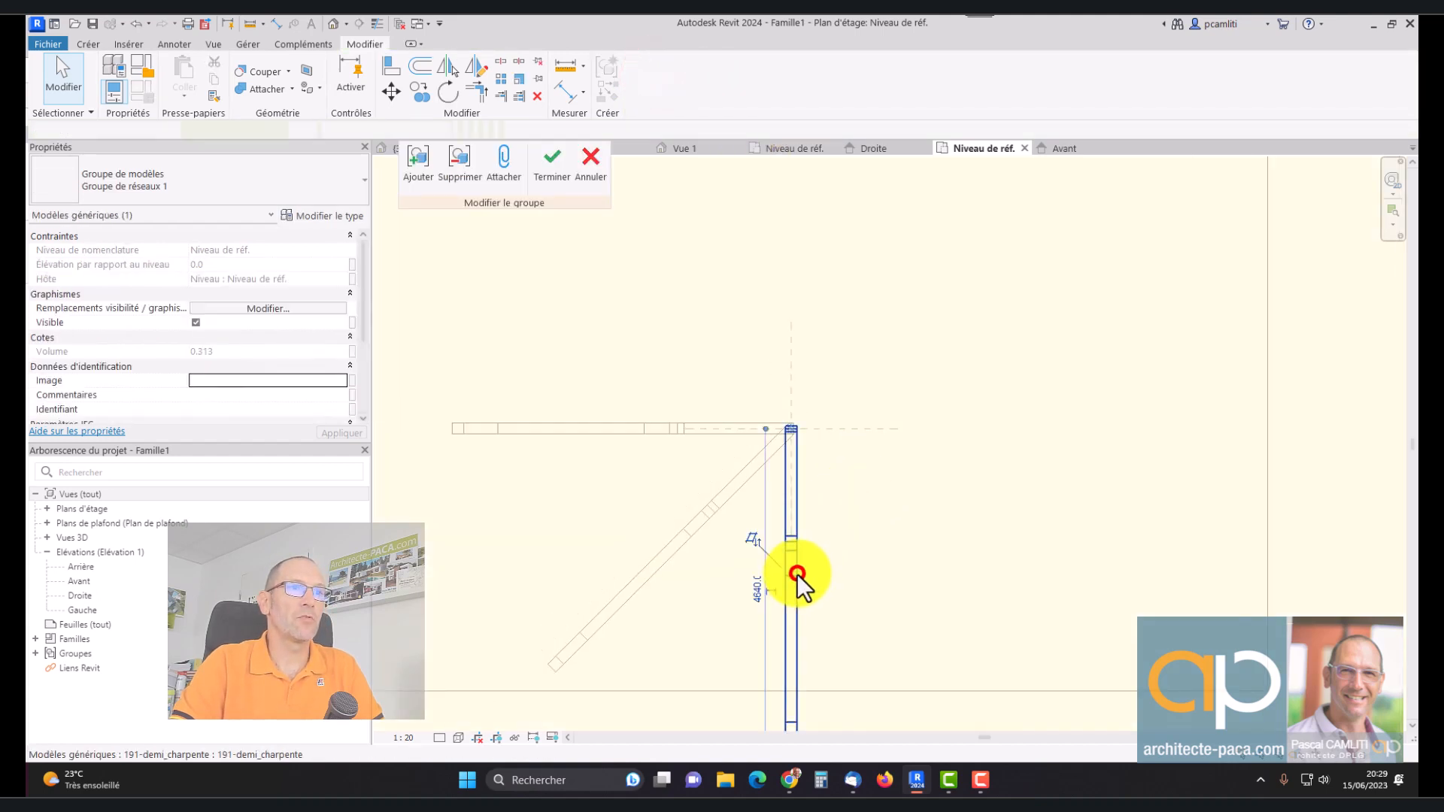
click(451, 92)
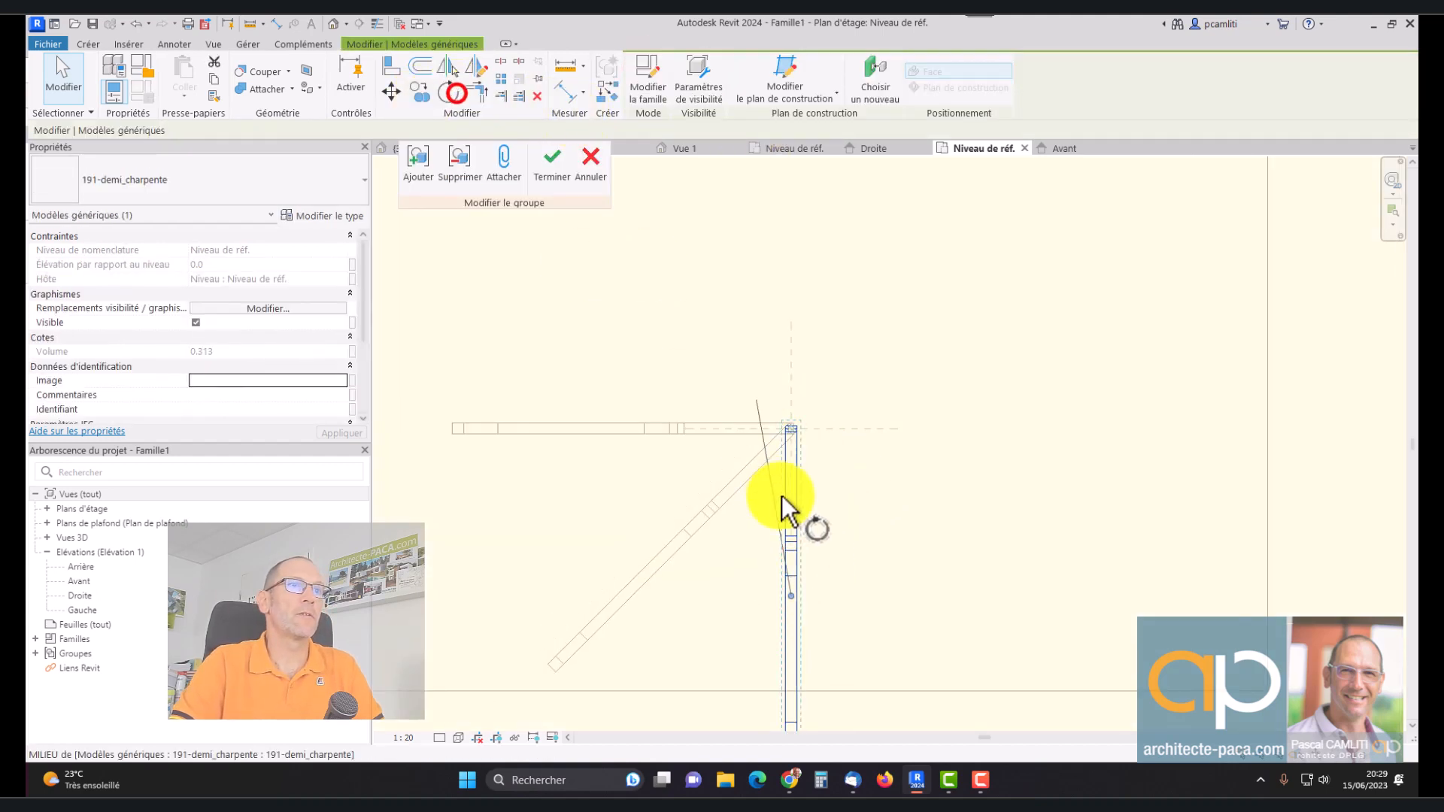
click(791, 429)
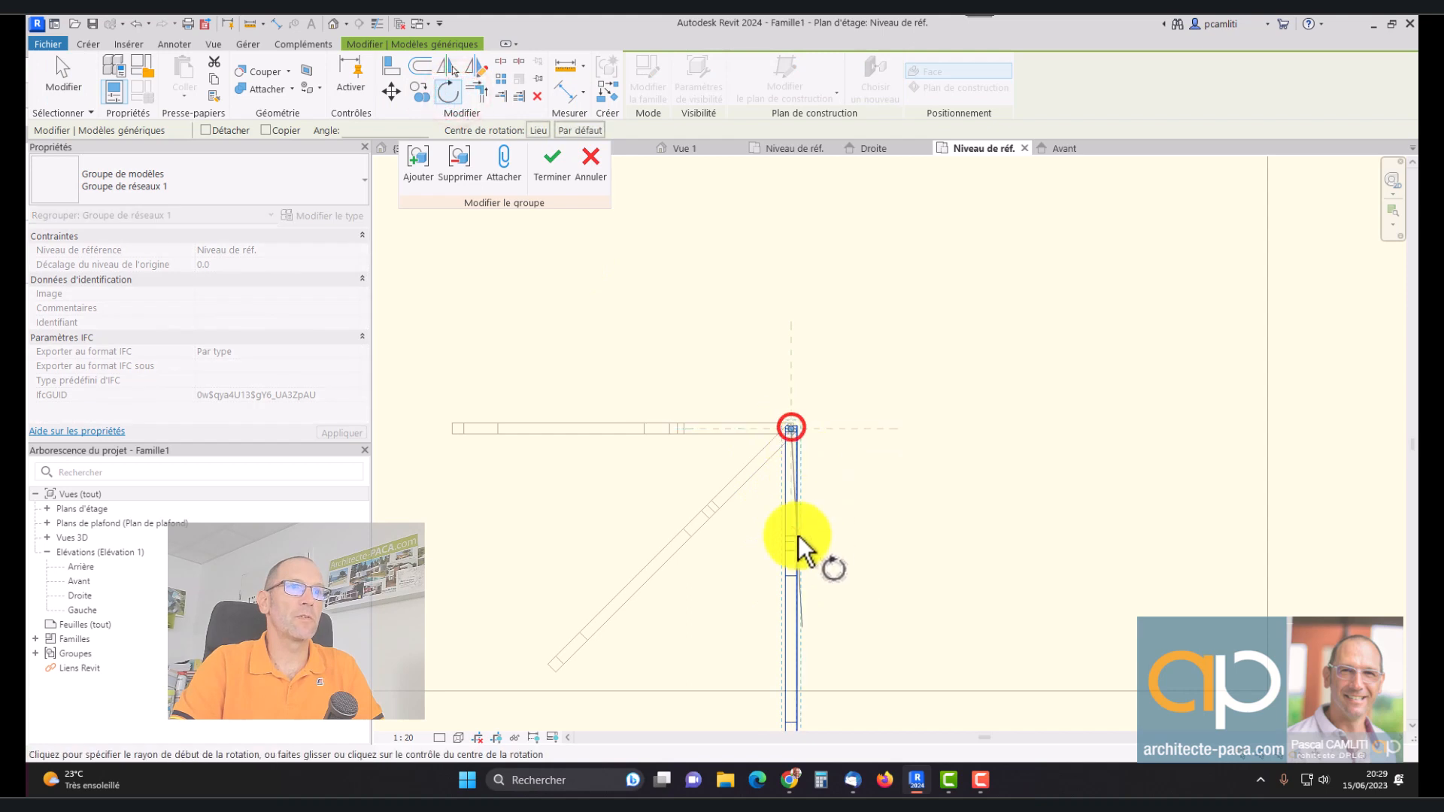
click(792, 548)
click(793, 367)
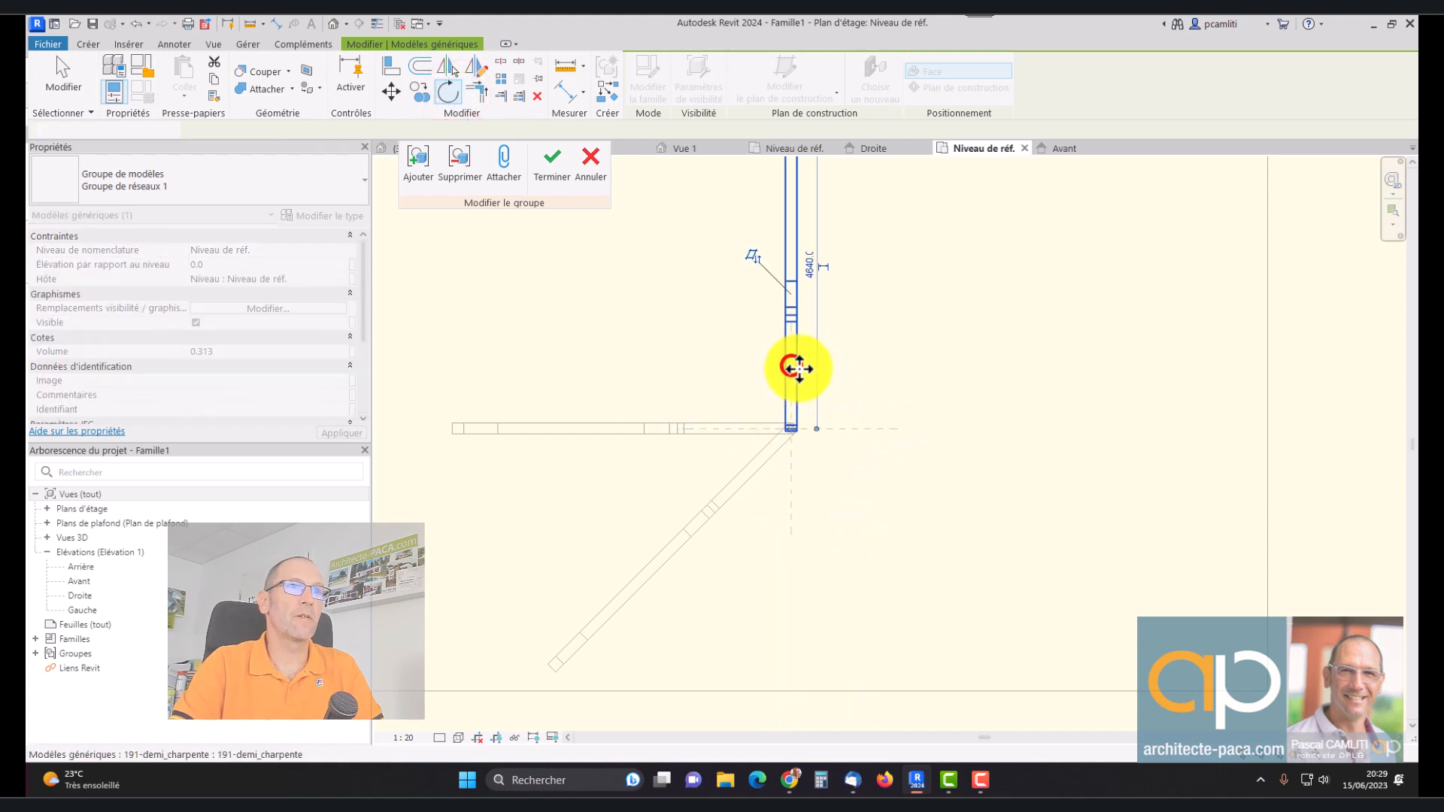
click(546, 173)
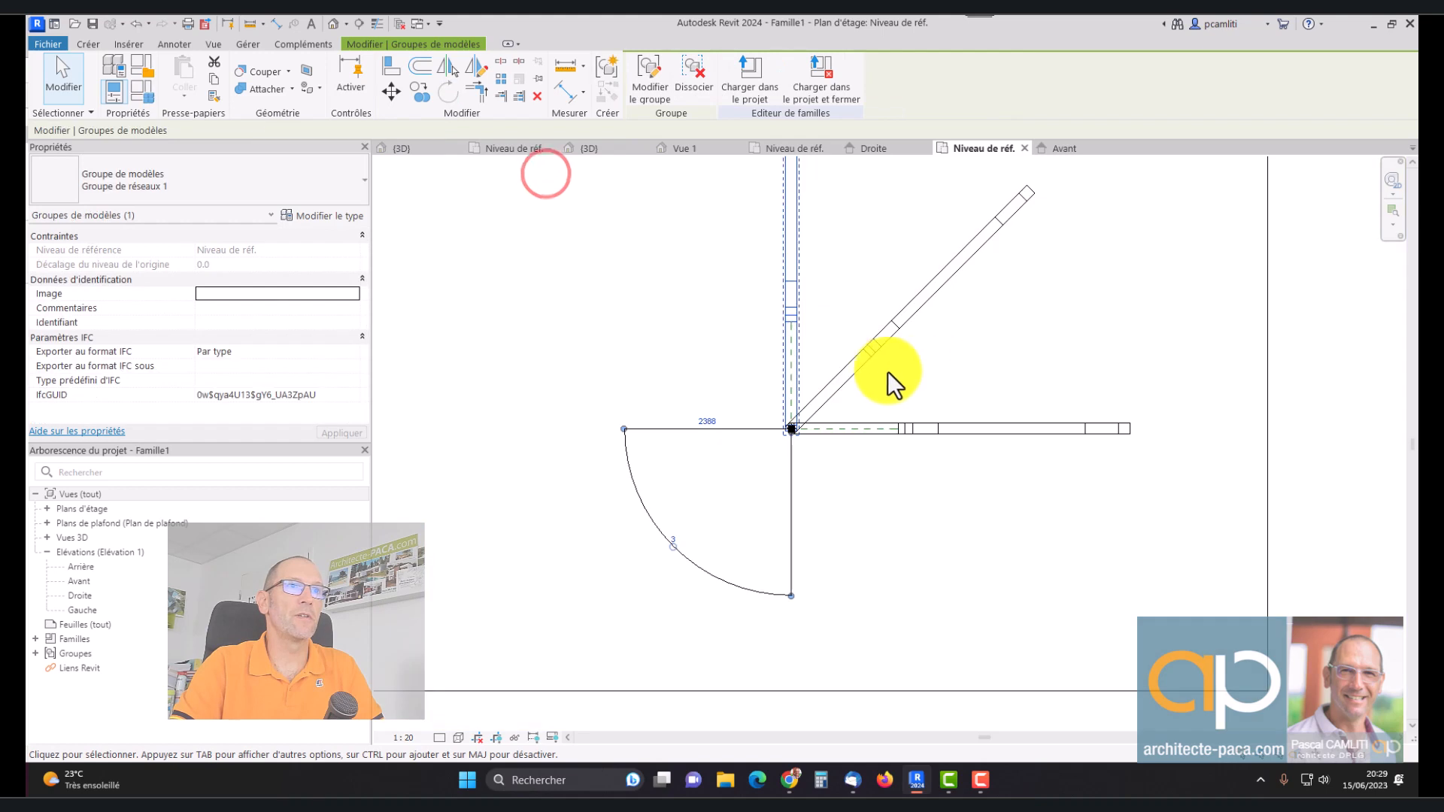
Undo the group edit, its rotation and the radial array, back to the single half-truss
click(951, 393)
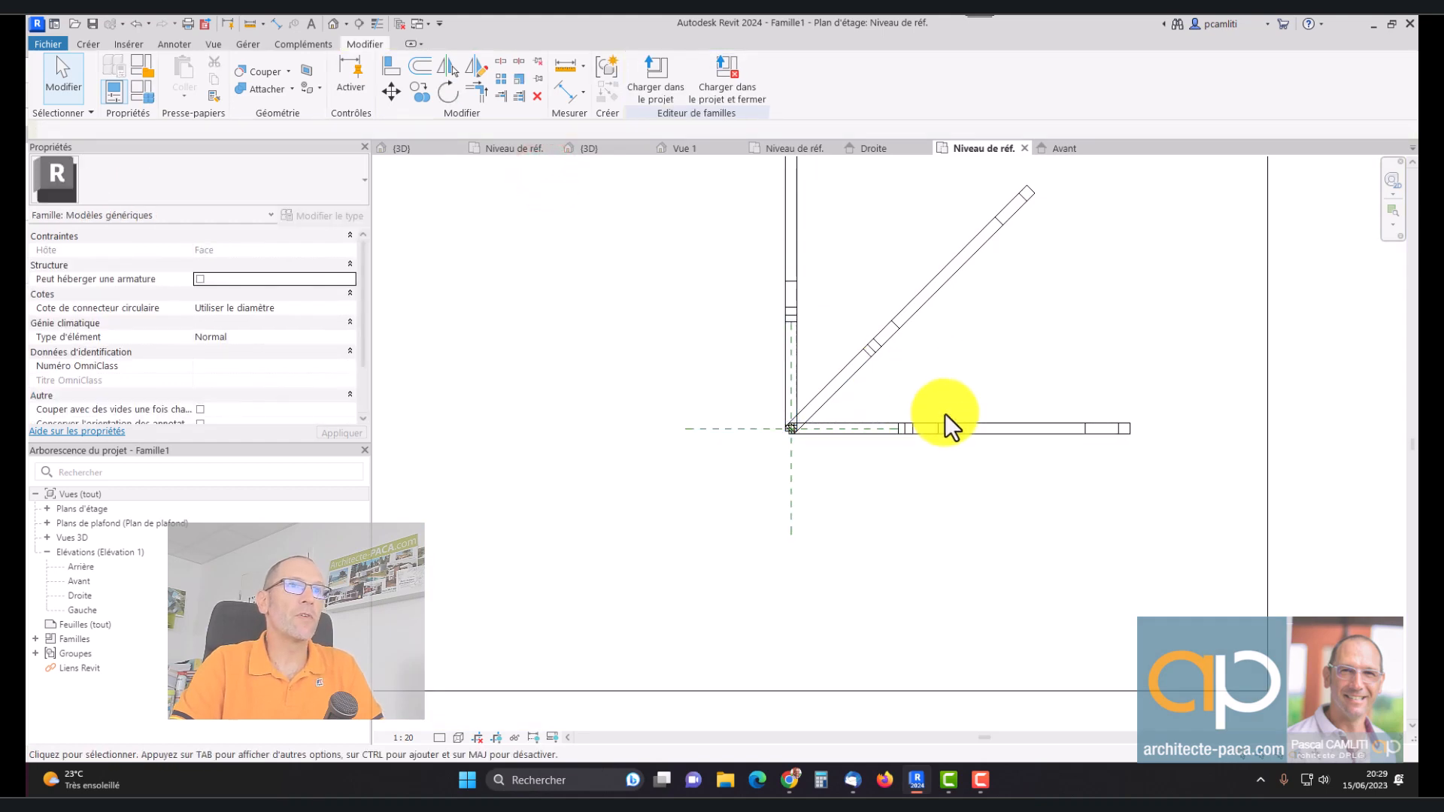
click(870, 354)
key(Escape)
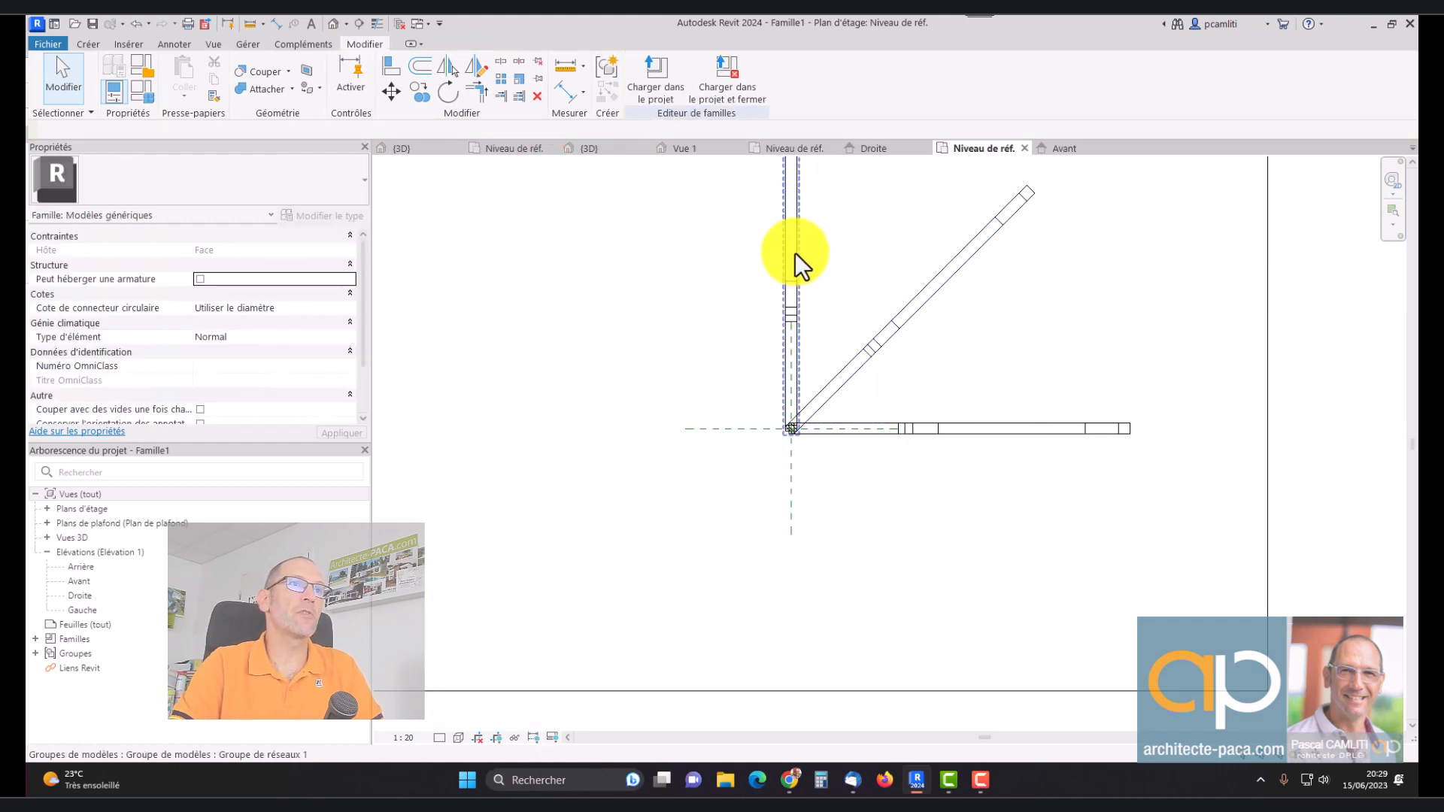
key(ctrl+z)
key(ctrl+z)
key(ctrl+z)
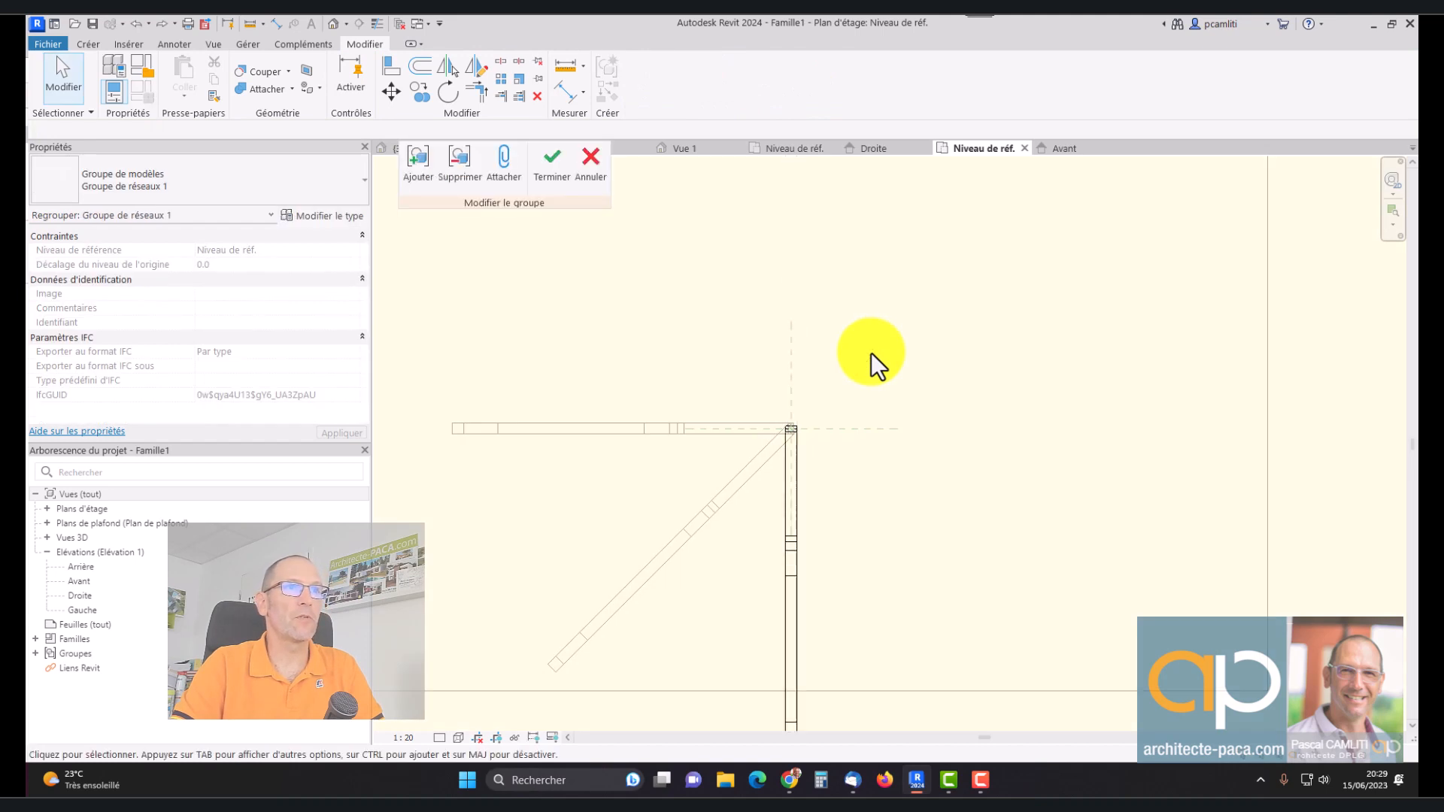
key(ctrl+z)
Radially array the half-truss about the intersection of the centre planes with 4 grouped members, placing the second at 90°
click(771, 434)
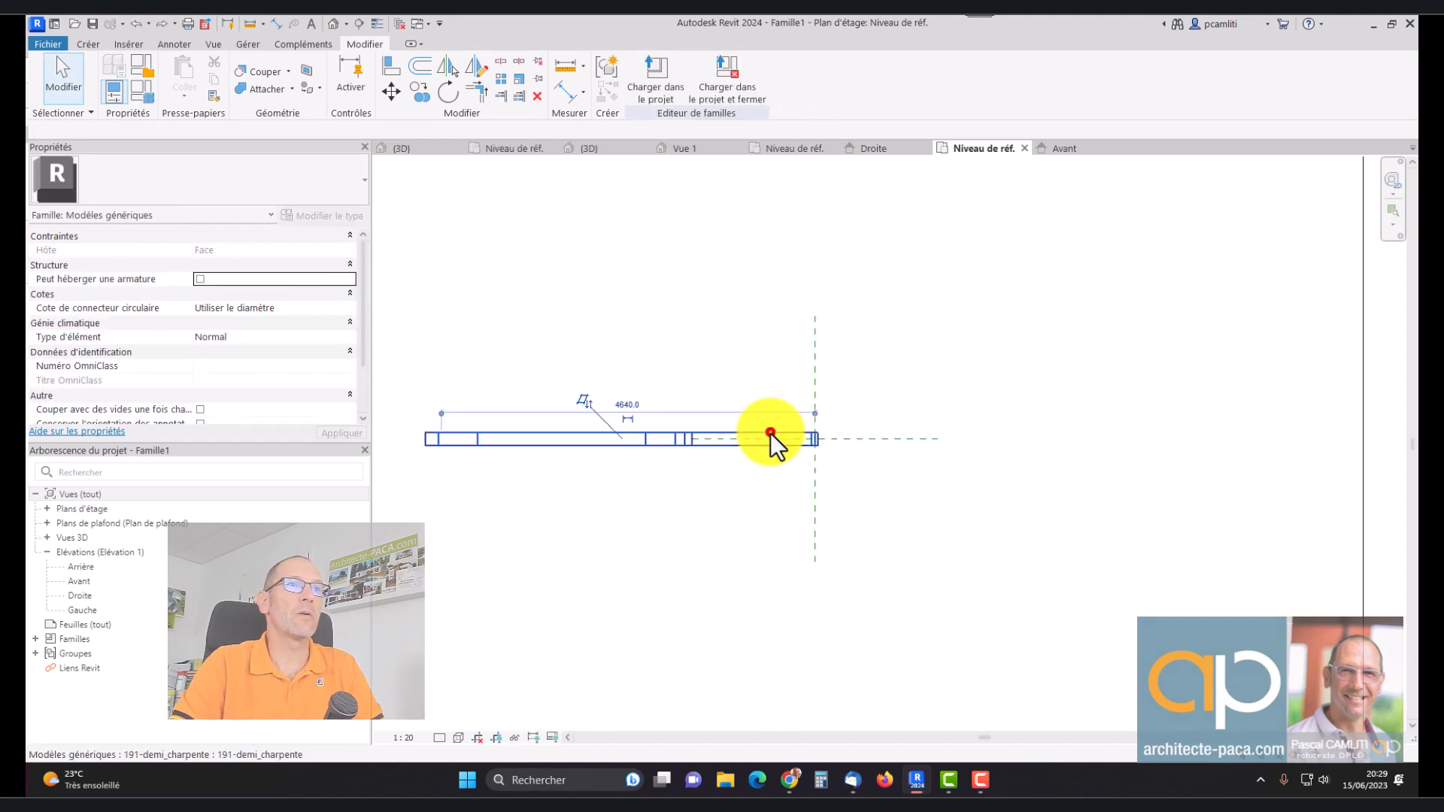
click(499, 79)
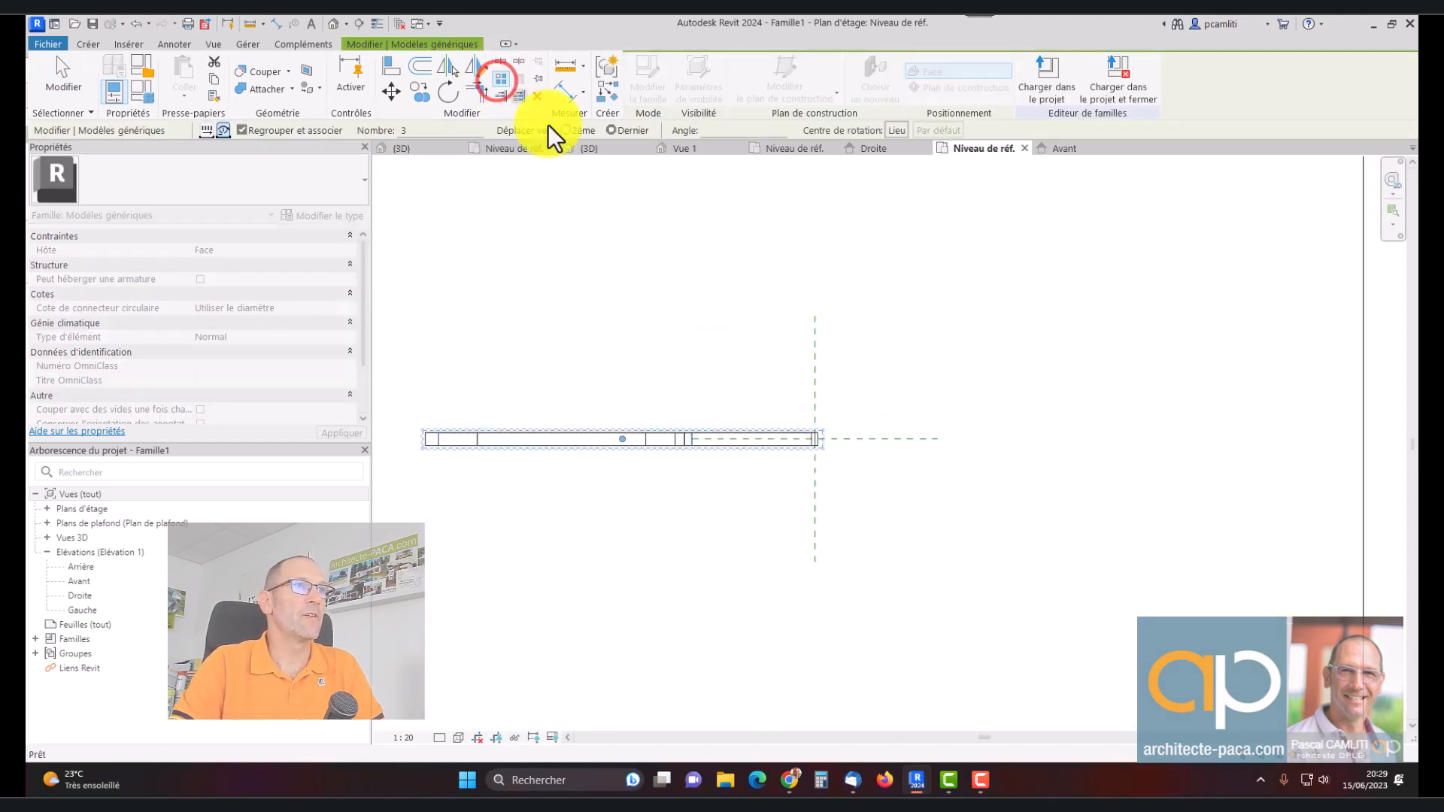
click(898, 130)
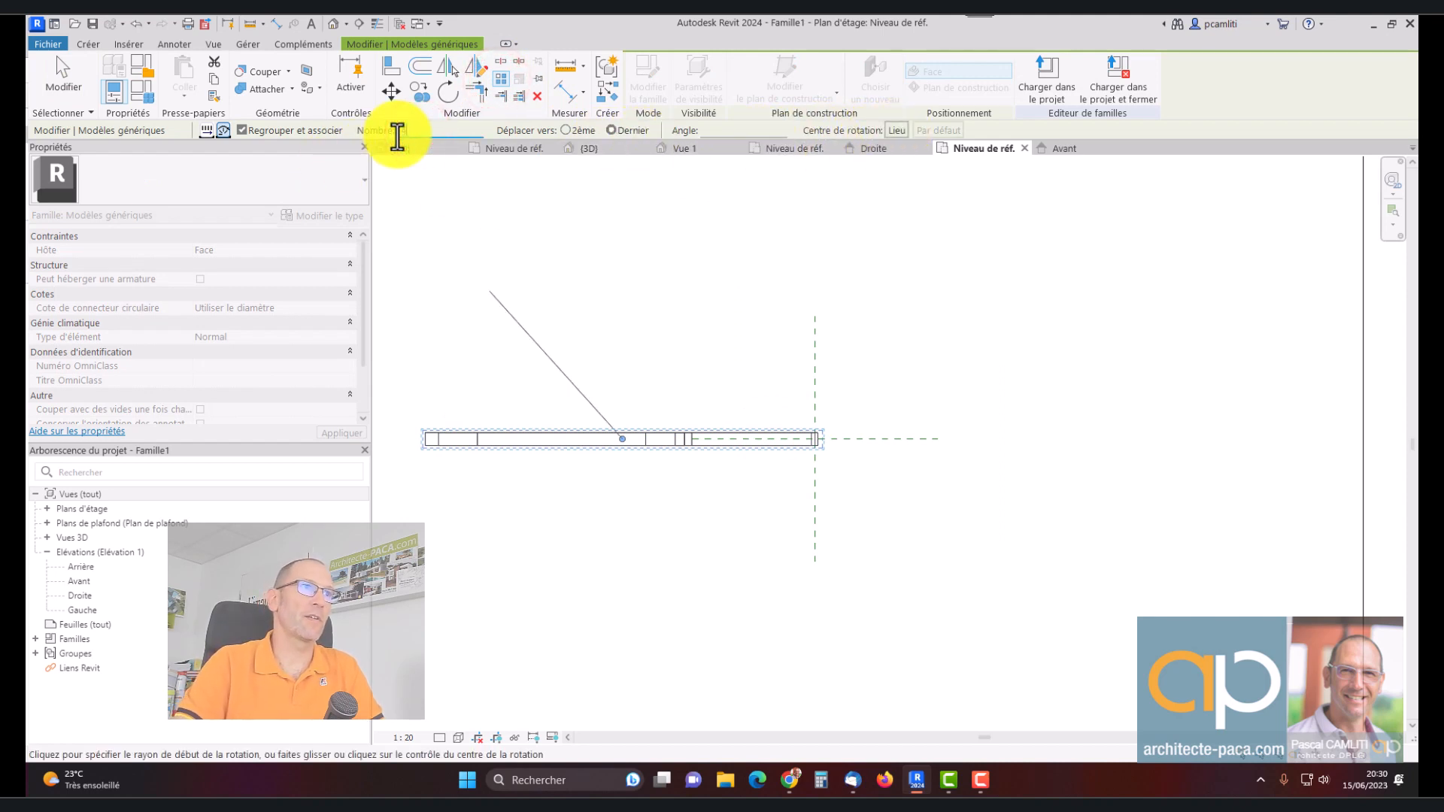
text(4)
click(566, 130)
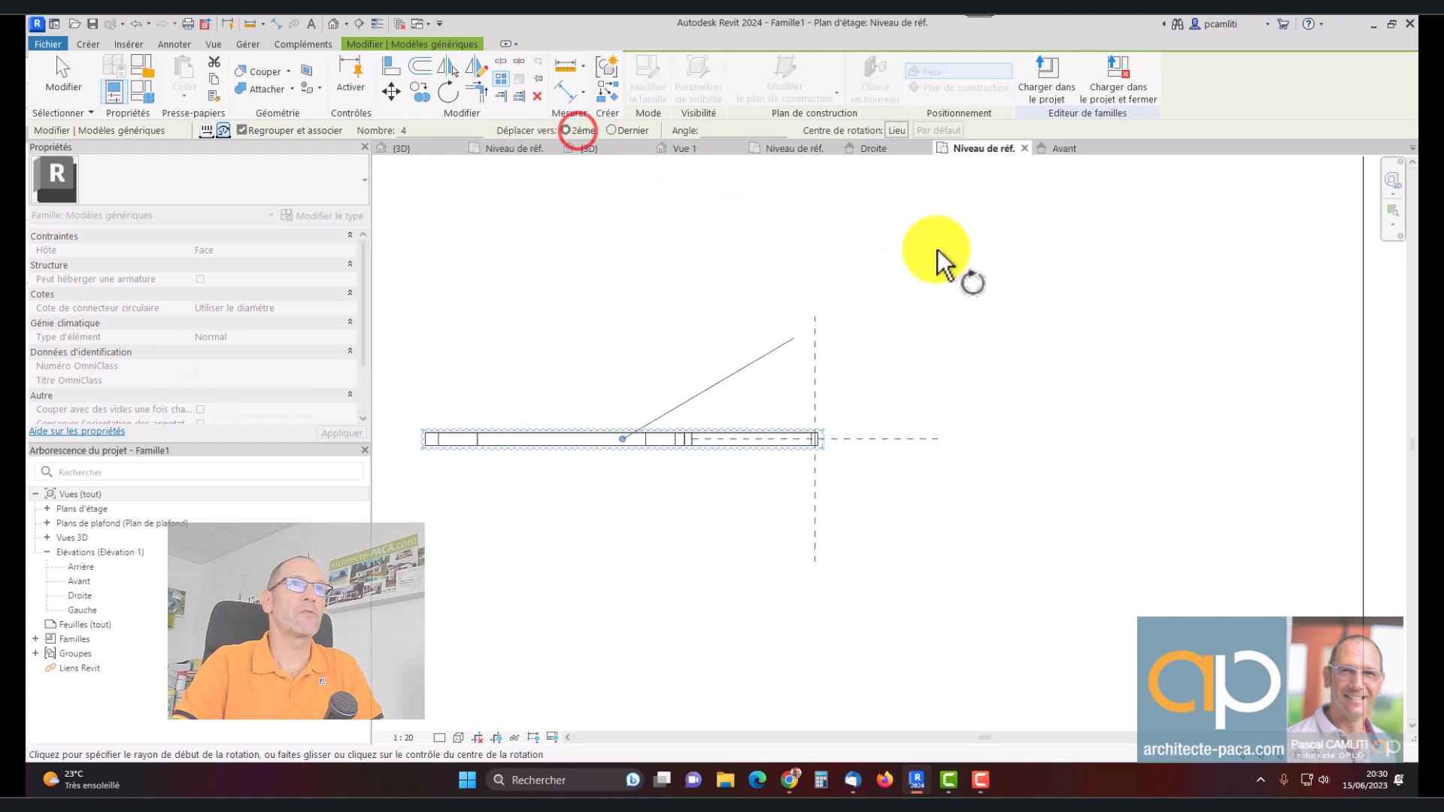
click(898, 130)
scroll(814, 432, up, 2)
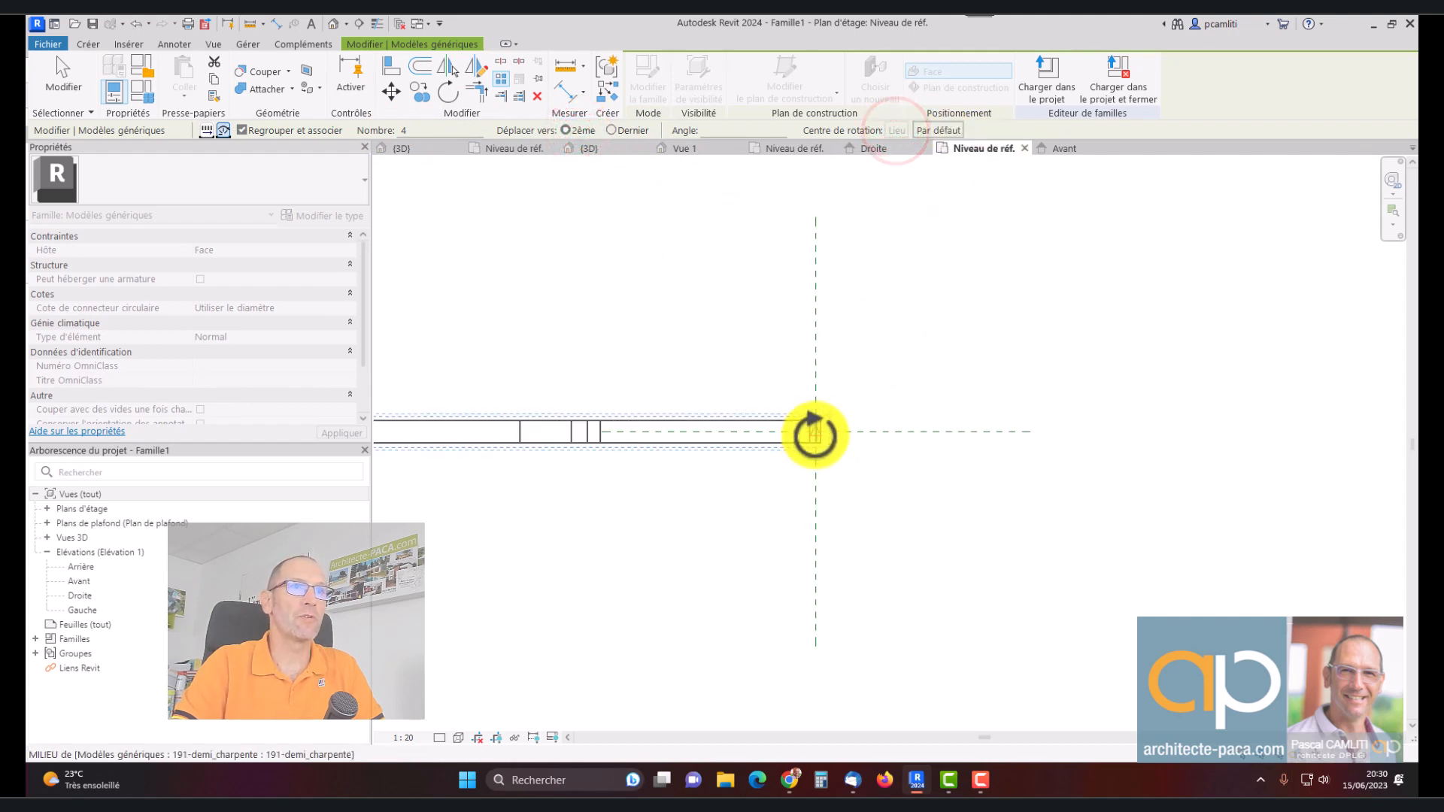
click(815, 434)
click(710, 433)
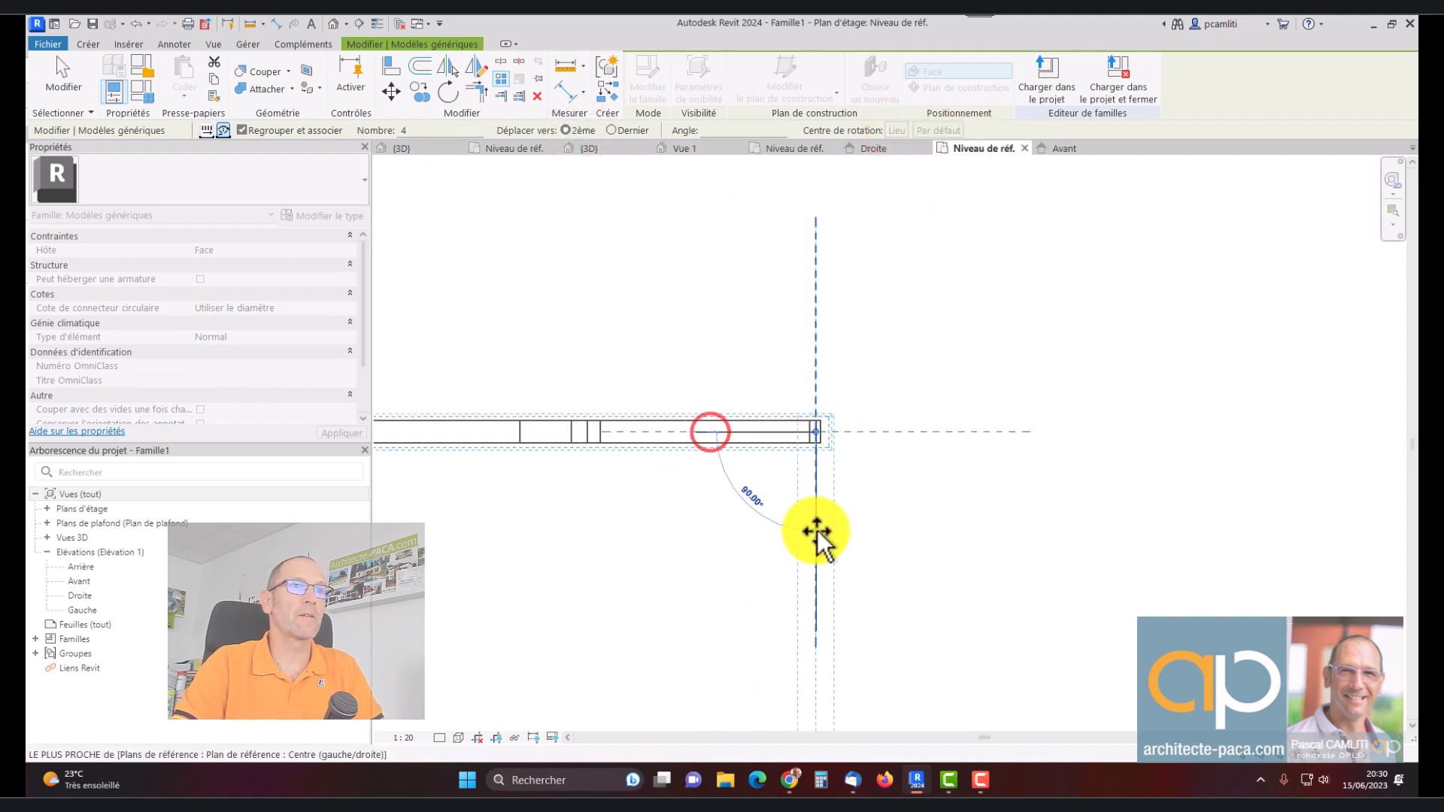
click(817, 531)
key(Escape)
scroll(929, 393, down, 3)
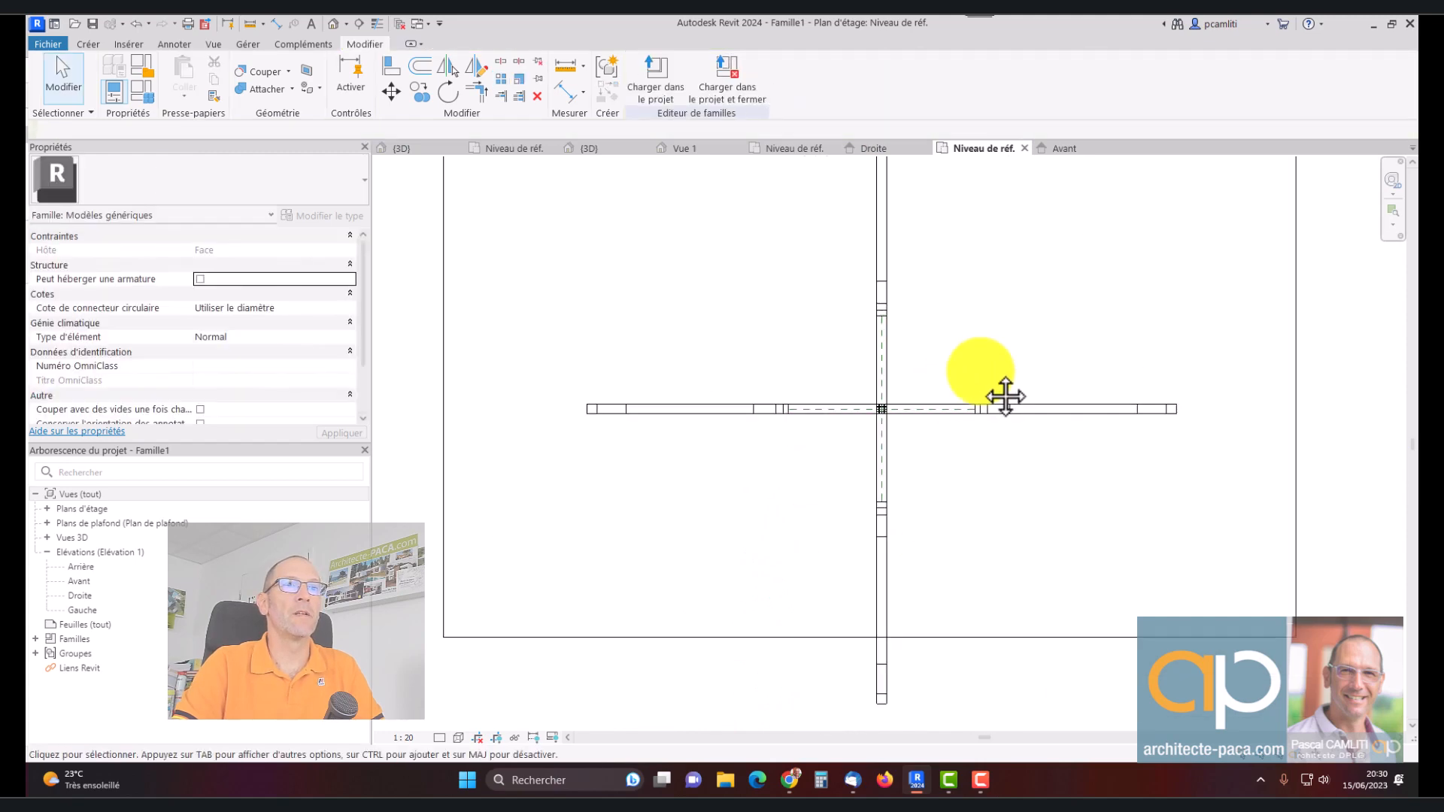
Examine the arrayed half-trusses on the host in the 3D view
key(3)
key(d)
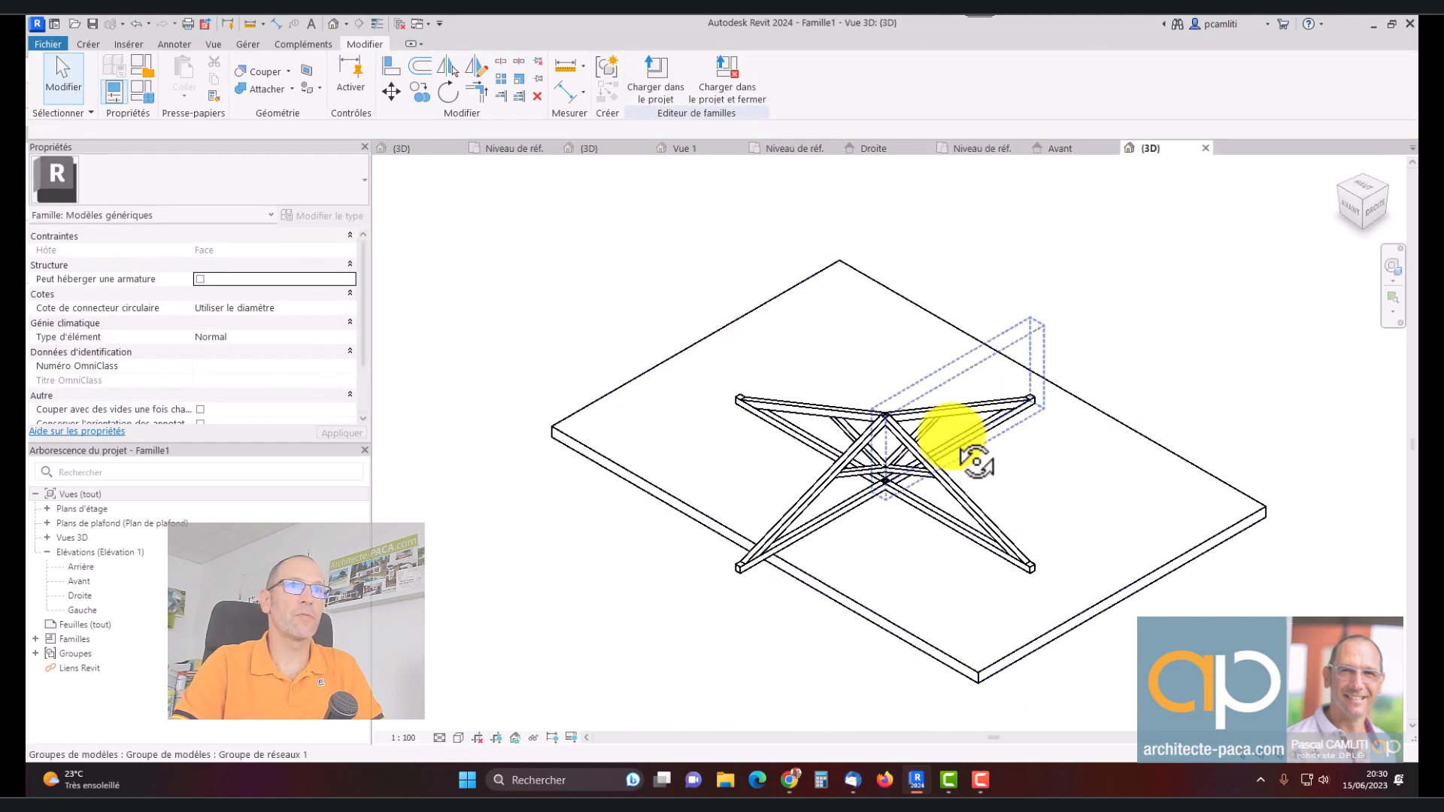
shift+middle_drag(970, 455, 1010, 375)
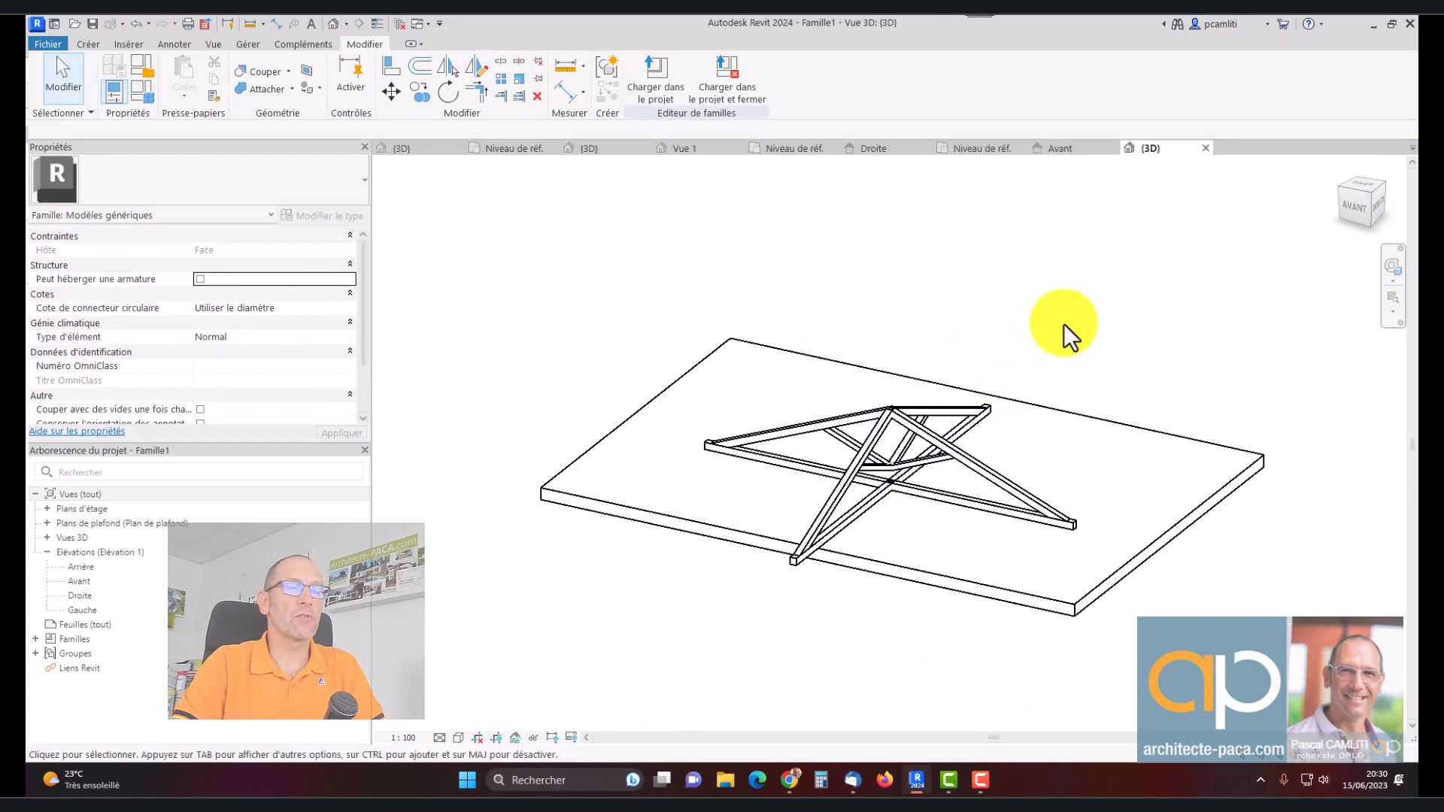
In the reference level plan, start an extrusion and sketch a rectangle about 240 by 205 mm around the crossing of the half-trusses
double_click(102, 509)
double_click(113, 523)
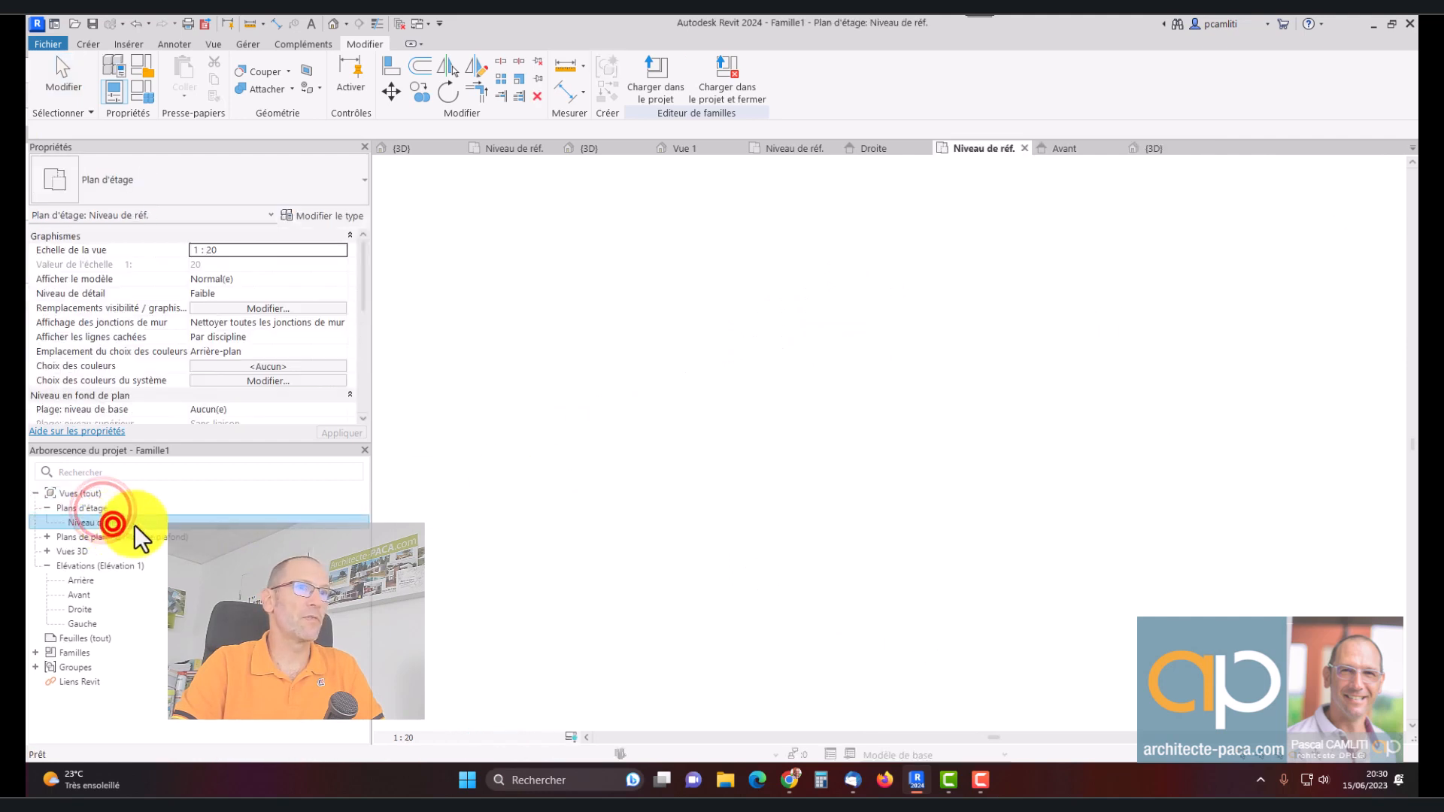
click(83, 45)
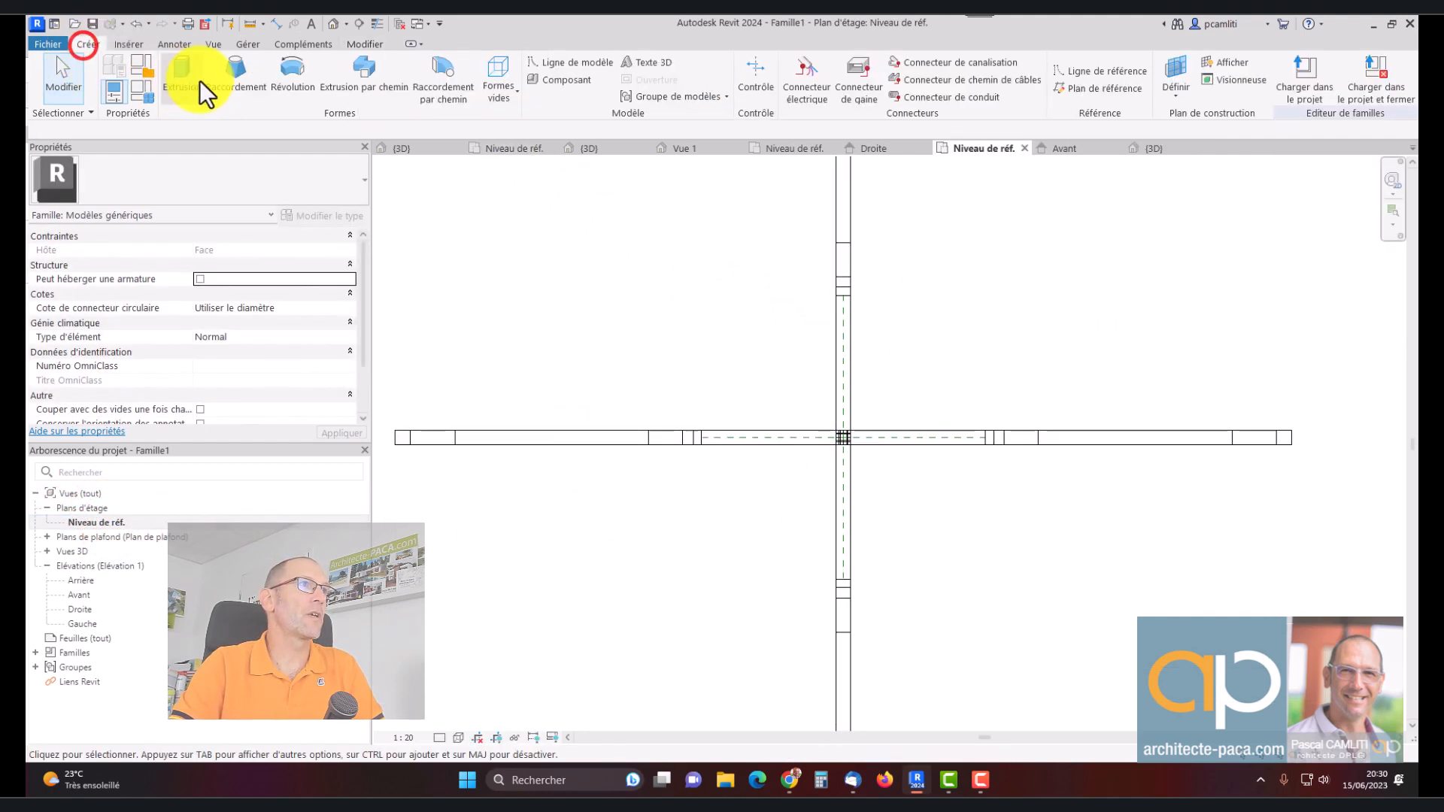
click(202, 81)
scroll(832, 372, up, 3)
scroll(786, 281, up, 2)
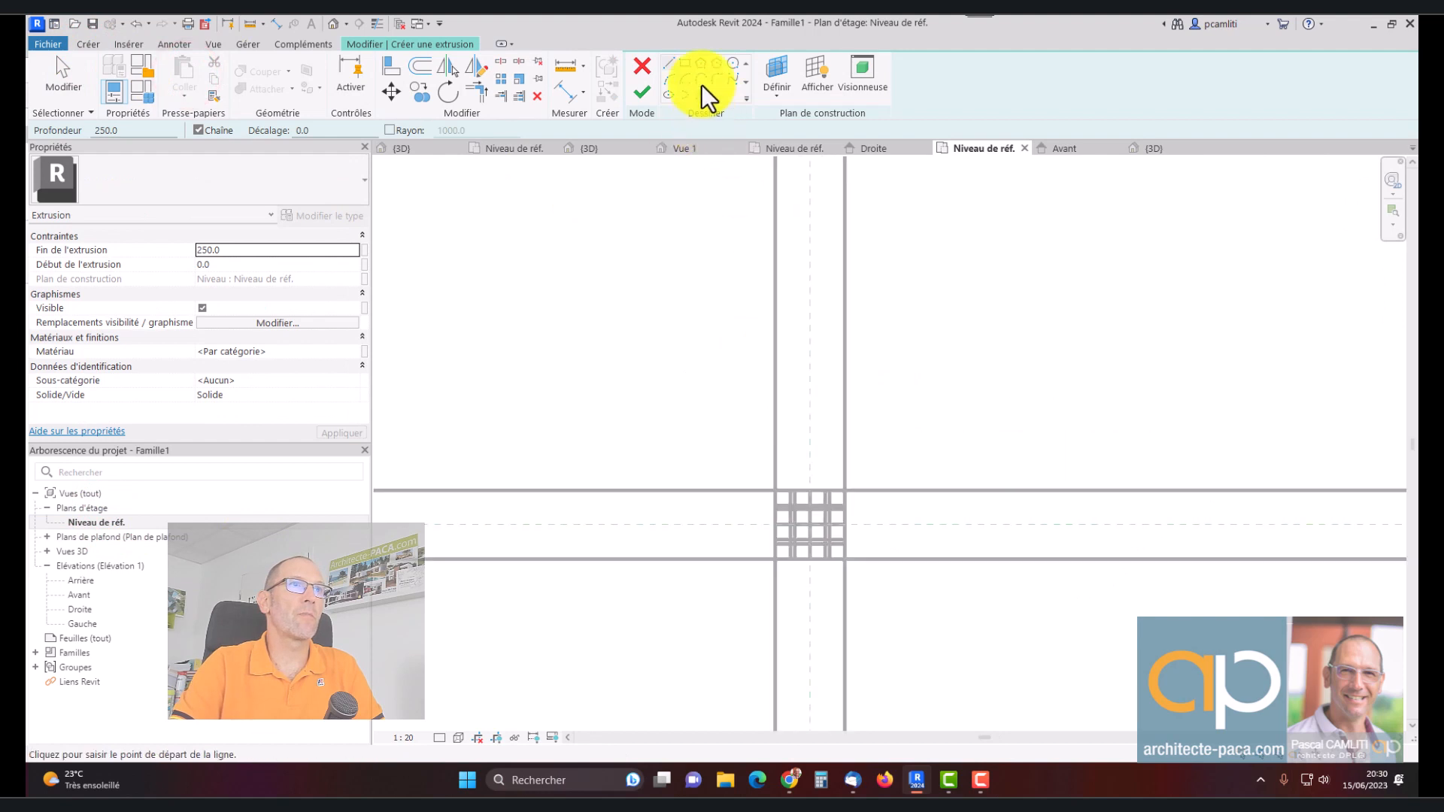
click(688, 63)
scroll(751, 493, up, 2)
click(765, 459)
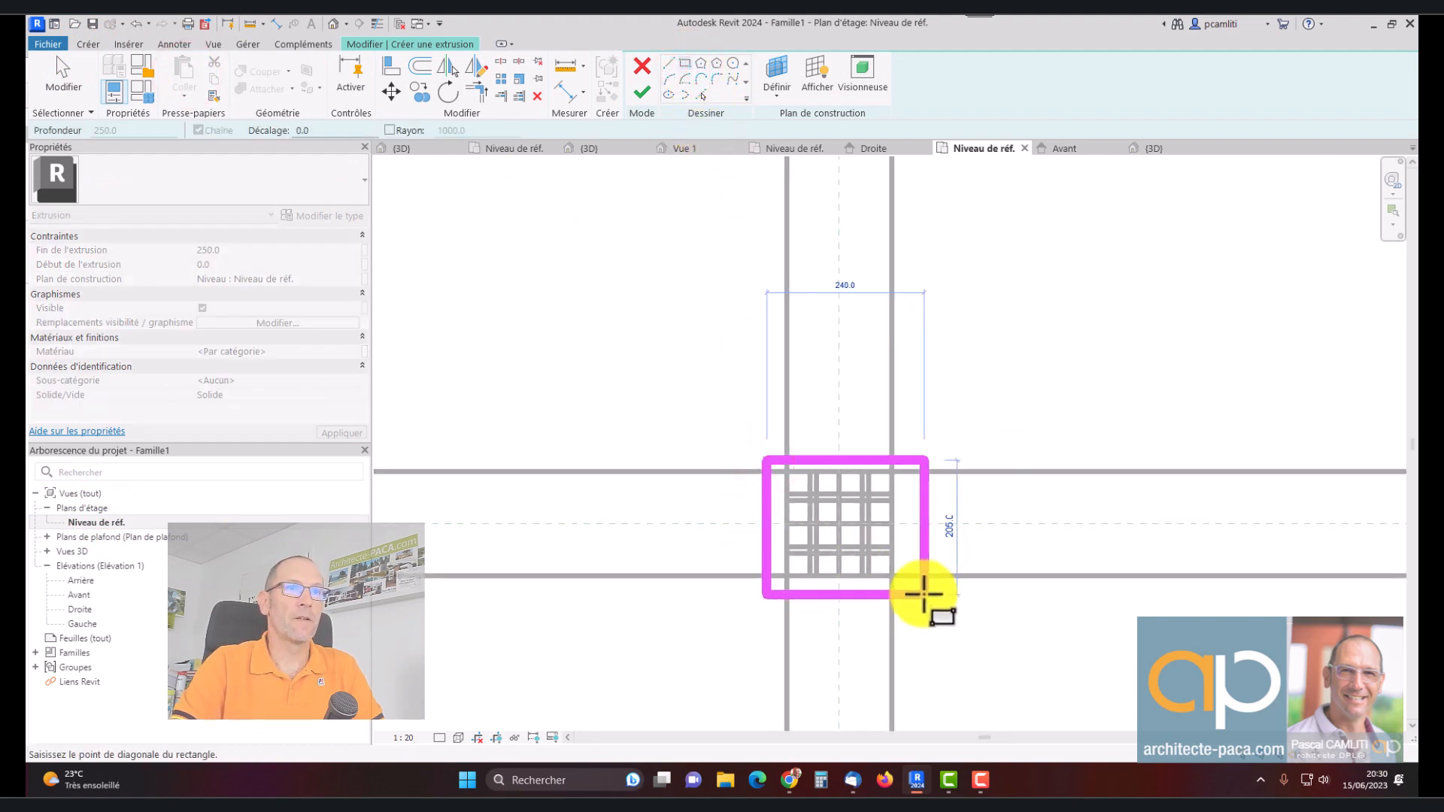
click(924, 594)
key(Escape)
key(Escape)
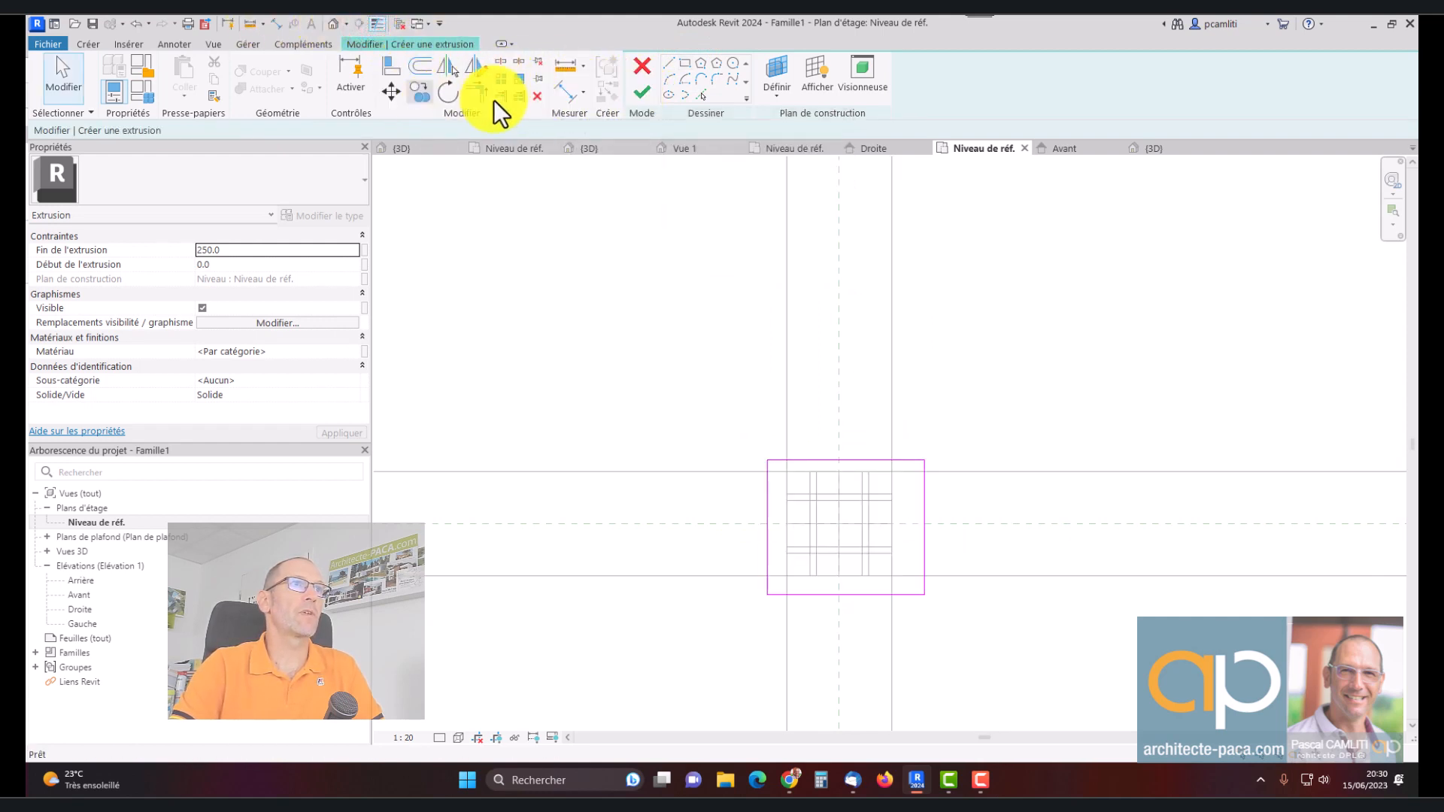
Place a chained aligned dimension between the rectangle's two vertical sides and the left/right centre plane, above the rectangle
click(563, 94)
click(840, 438)
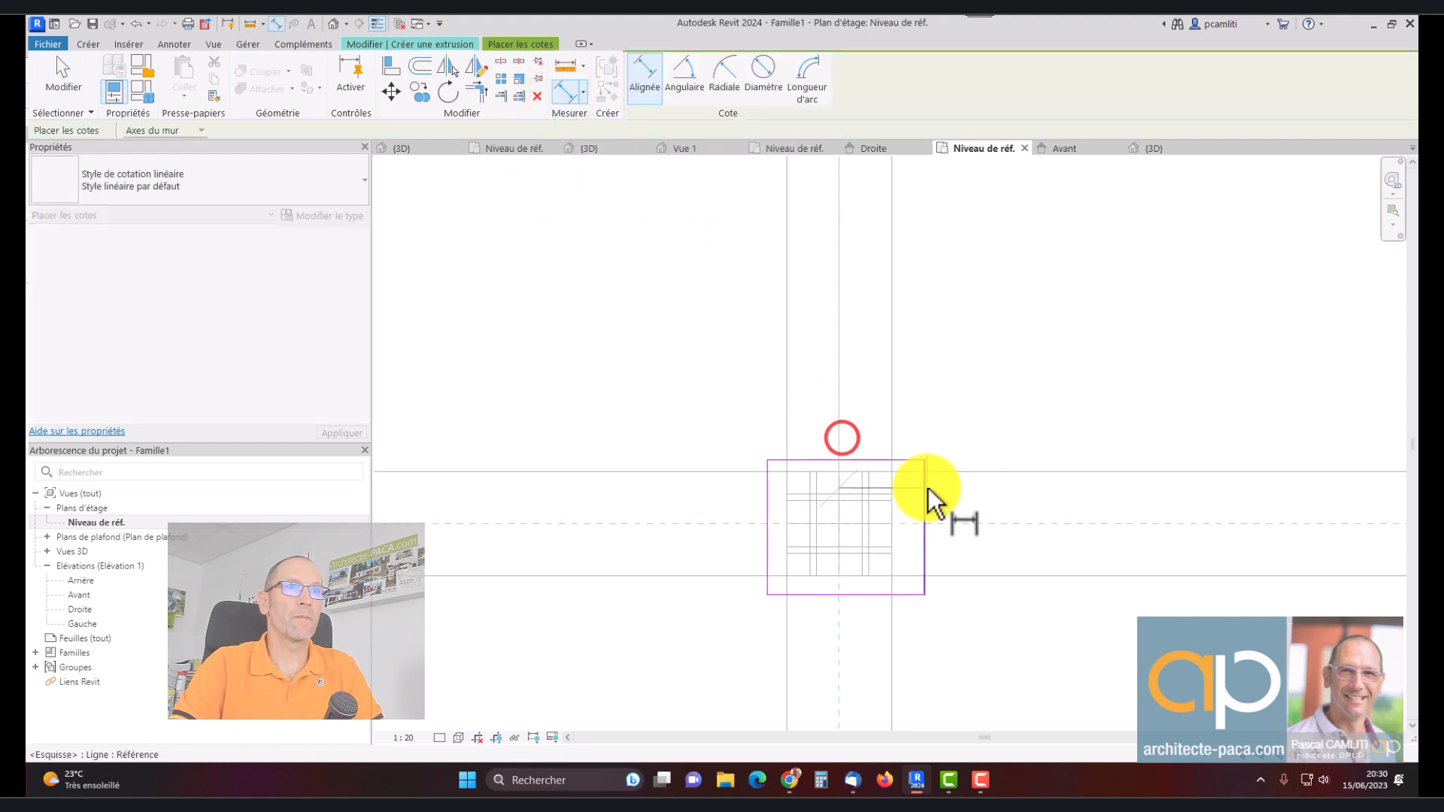
click(923, 490)
click(765, 499)
click(716, 390)
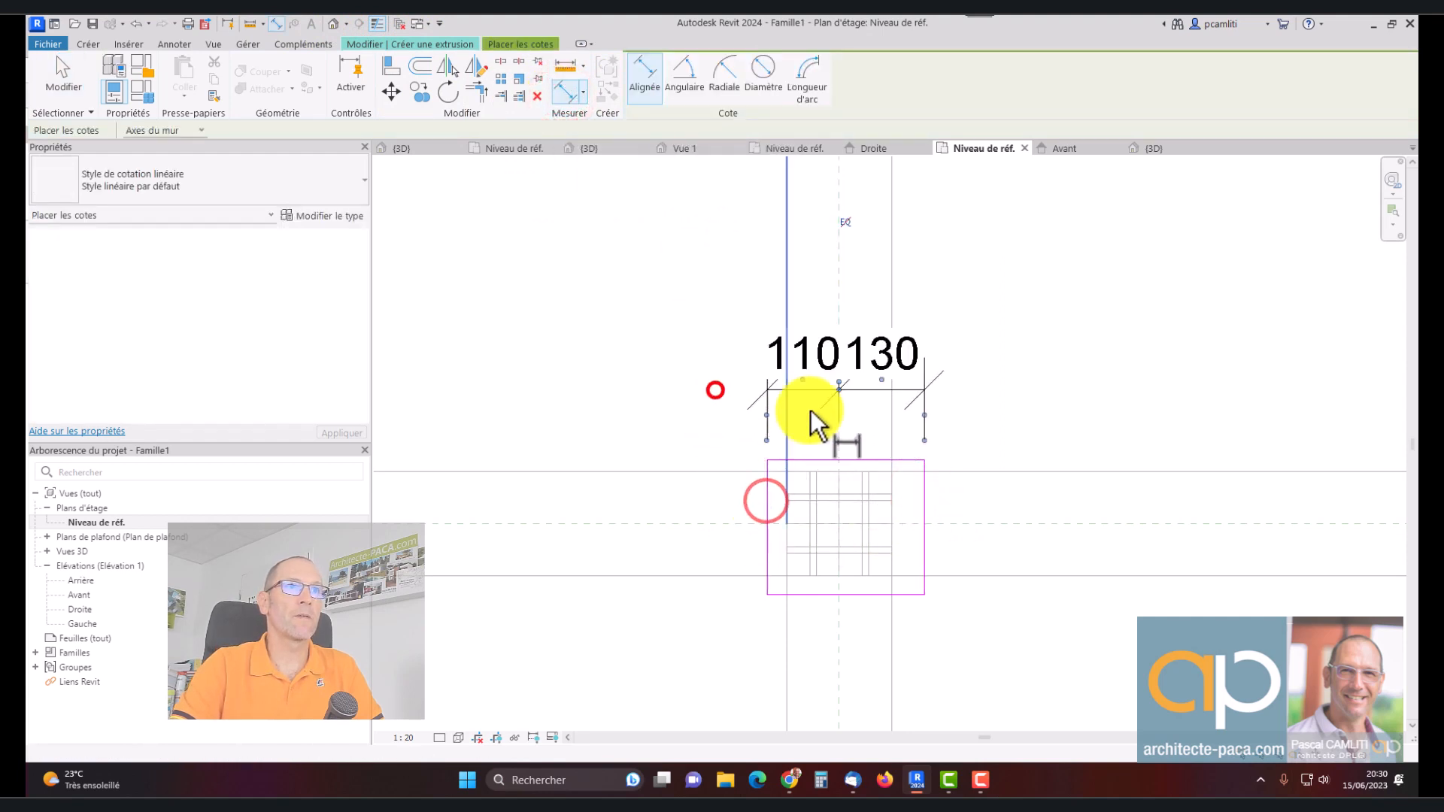
Apply an equality constraint to the chained dimension so the rectangle's vertical sides are centred on the left/right centre plane
key(Escape)
click(925, 477)
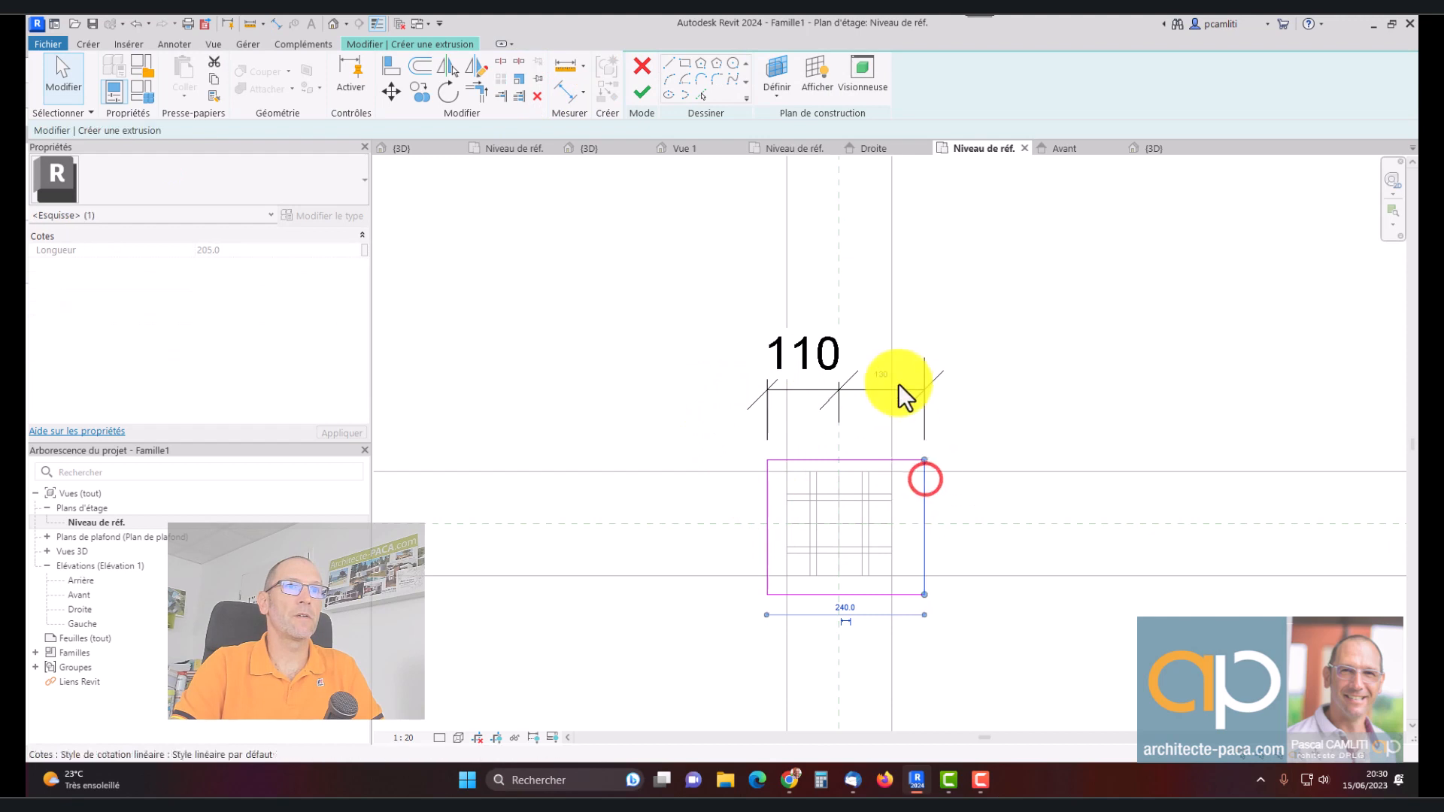
click(889, 376)
click(951, 454)
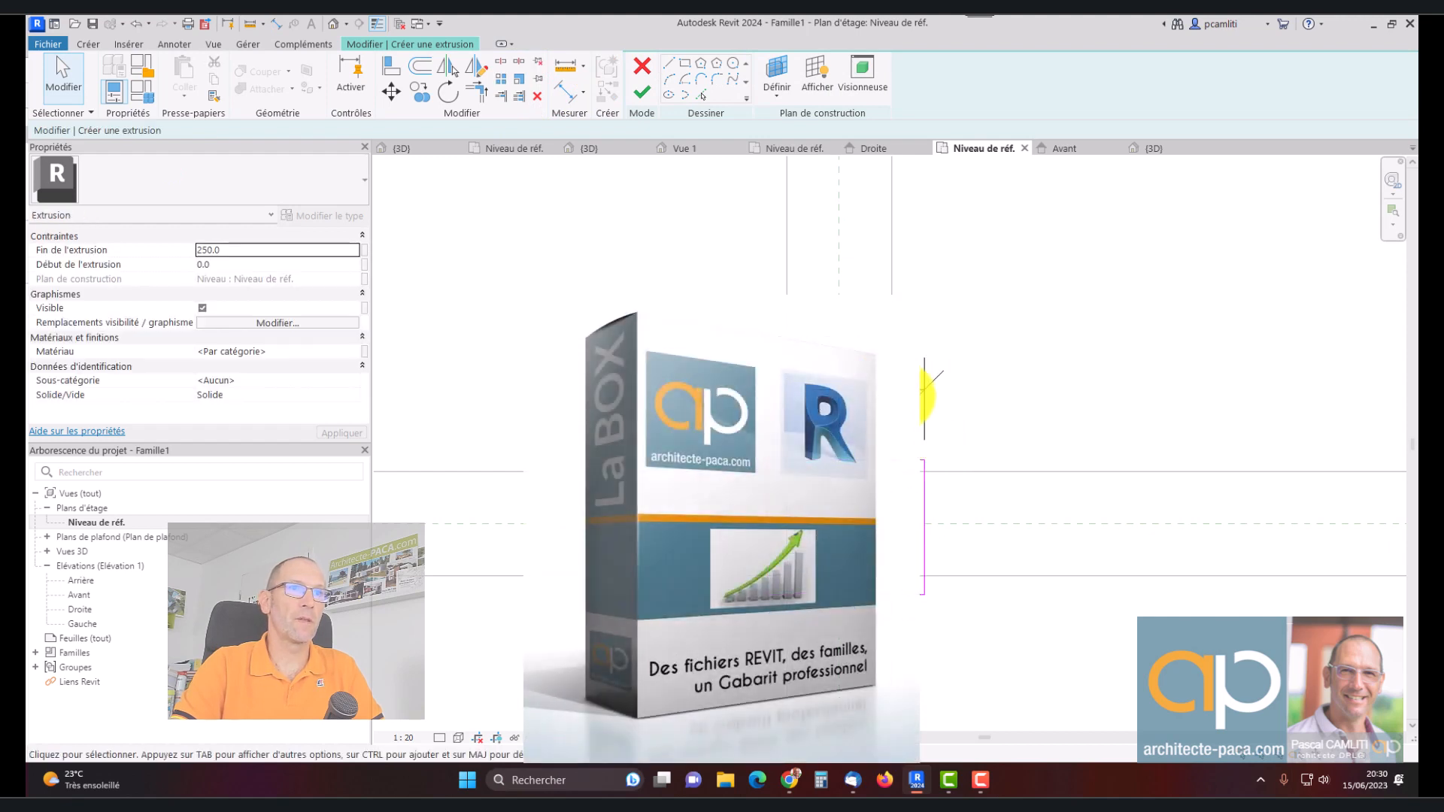
click(906, 388)
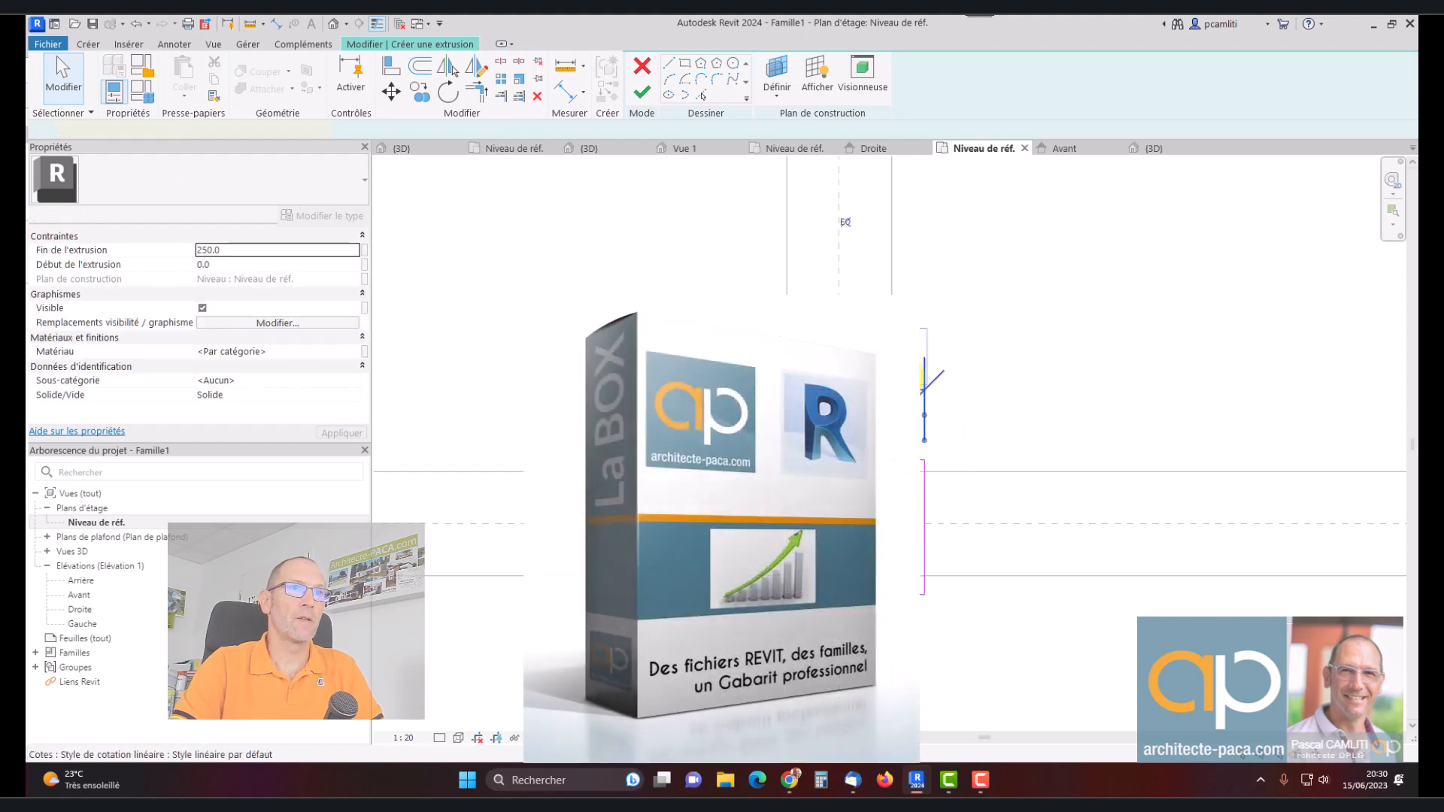
Dimension from the left/right centre plane to one vertical side of the rectangle and set that distance to 120 mm
click(565, 90)
click(912, 483)
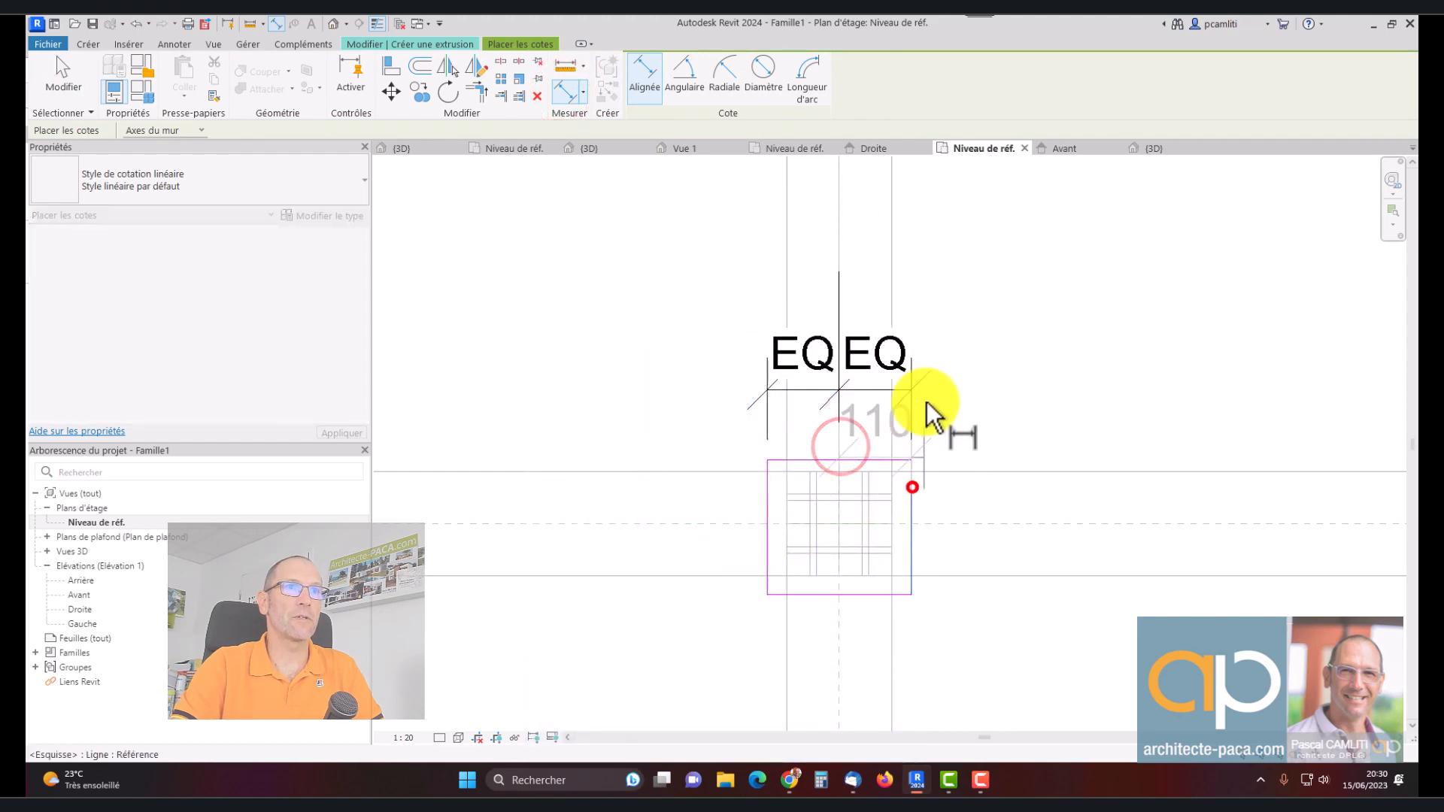
click(954, 233)
key(Escape)
click(911, 498)
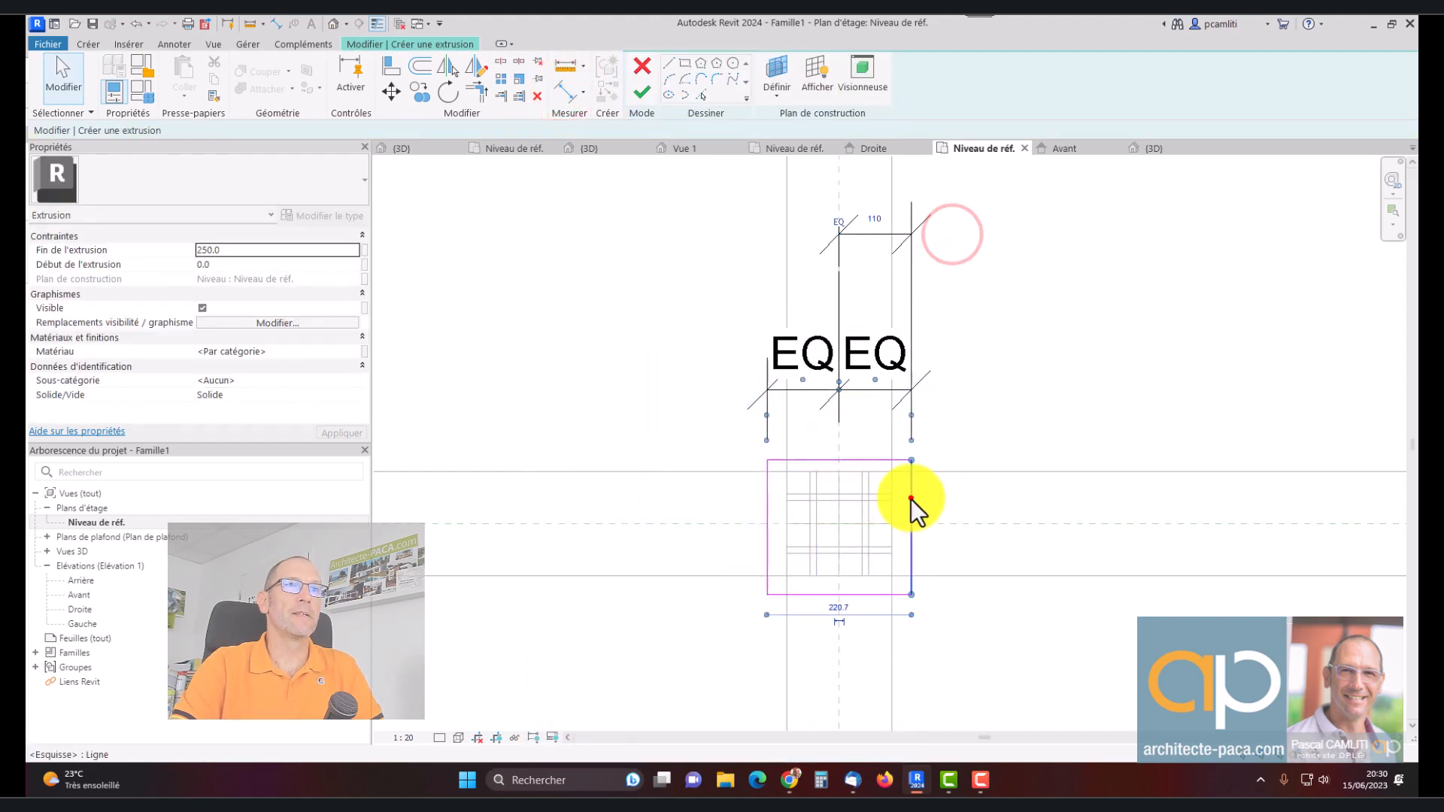
click(880, 223)
text(120)
key(Return)
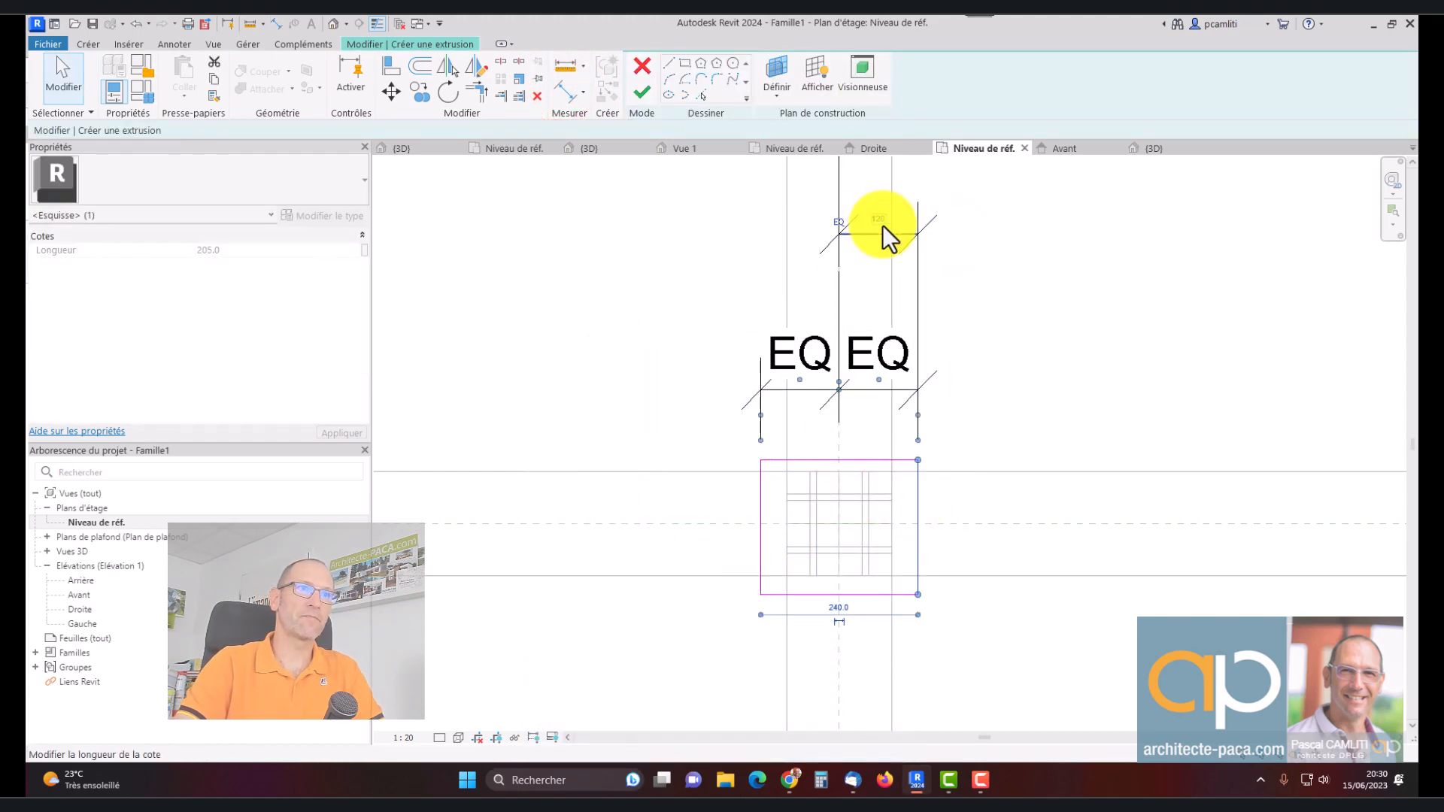
click(978, 301)
scroll(1076, 370, down, 3)
middle_drag(1077, 373, 999, 390)
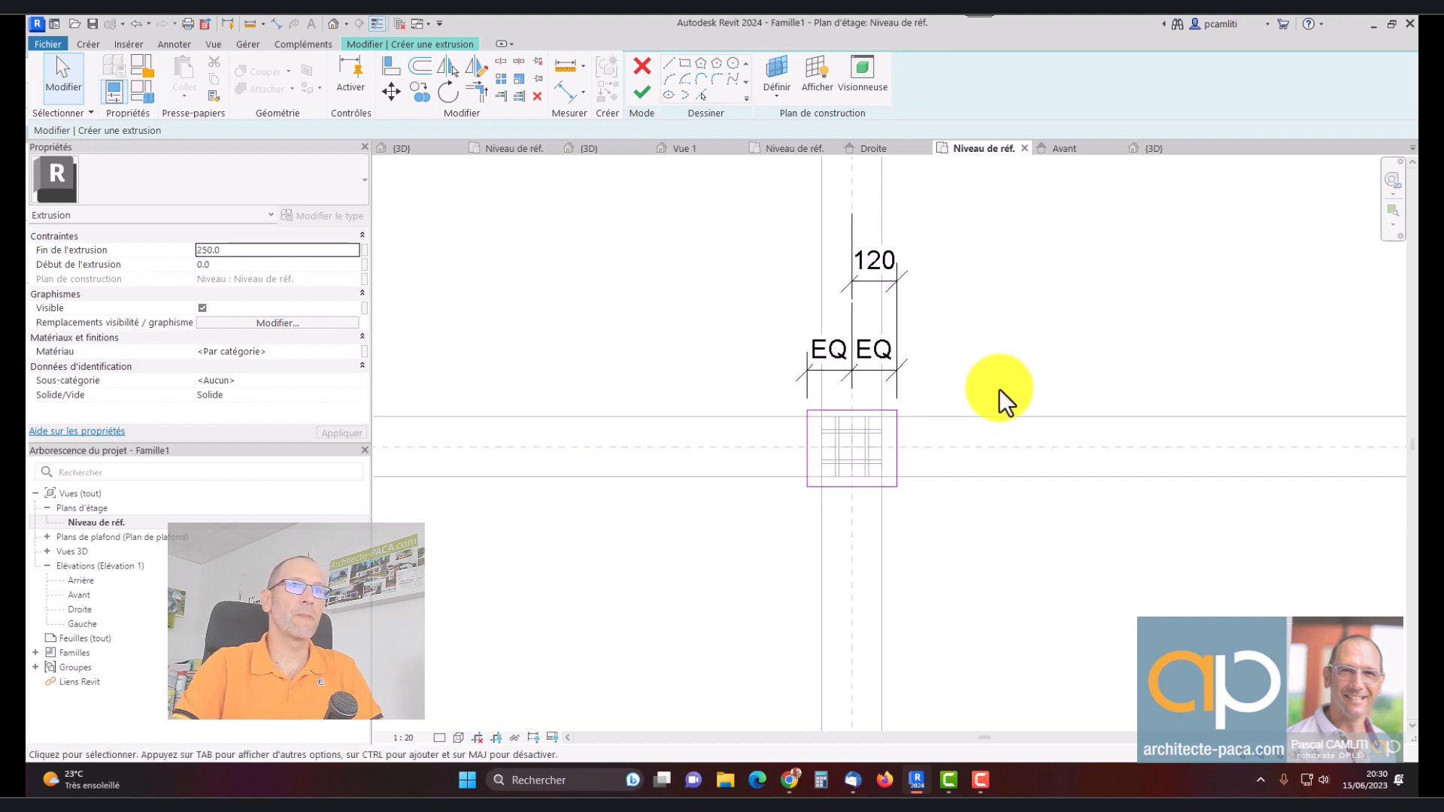
Dimension the rectangle's two horizontal sides with the front/back centre plane in one chain and make the segments equal
click(575, 102)
scroll(873, 415, up, 2)
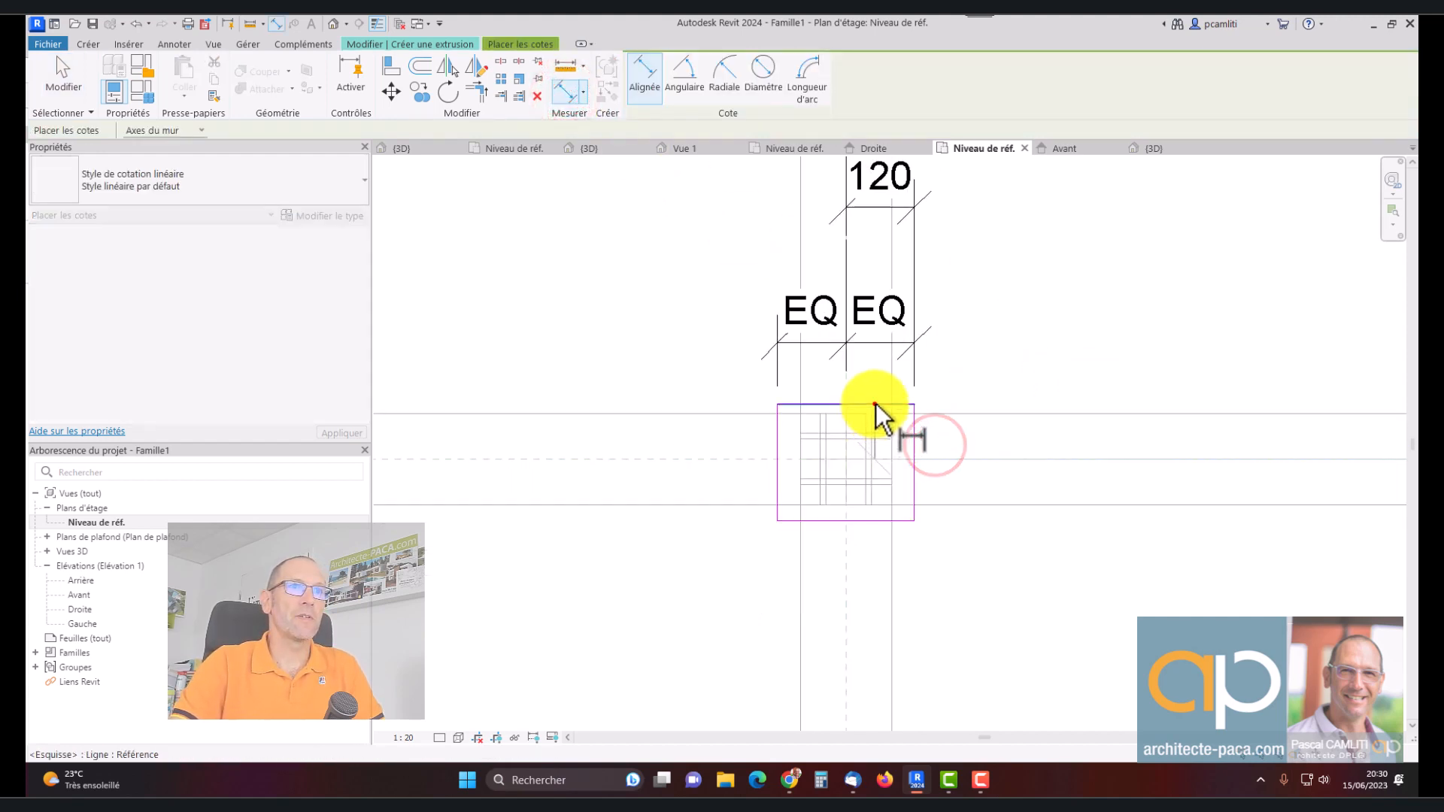
click(876, 404)
click(874, 519)
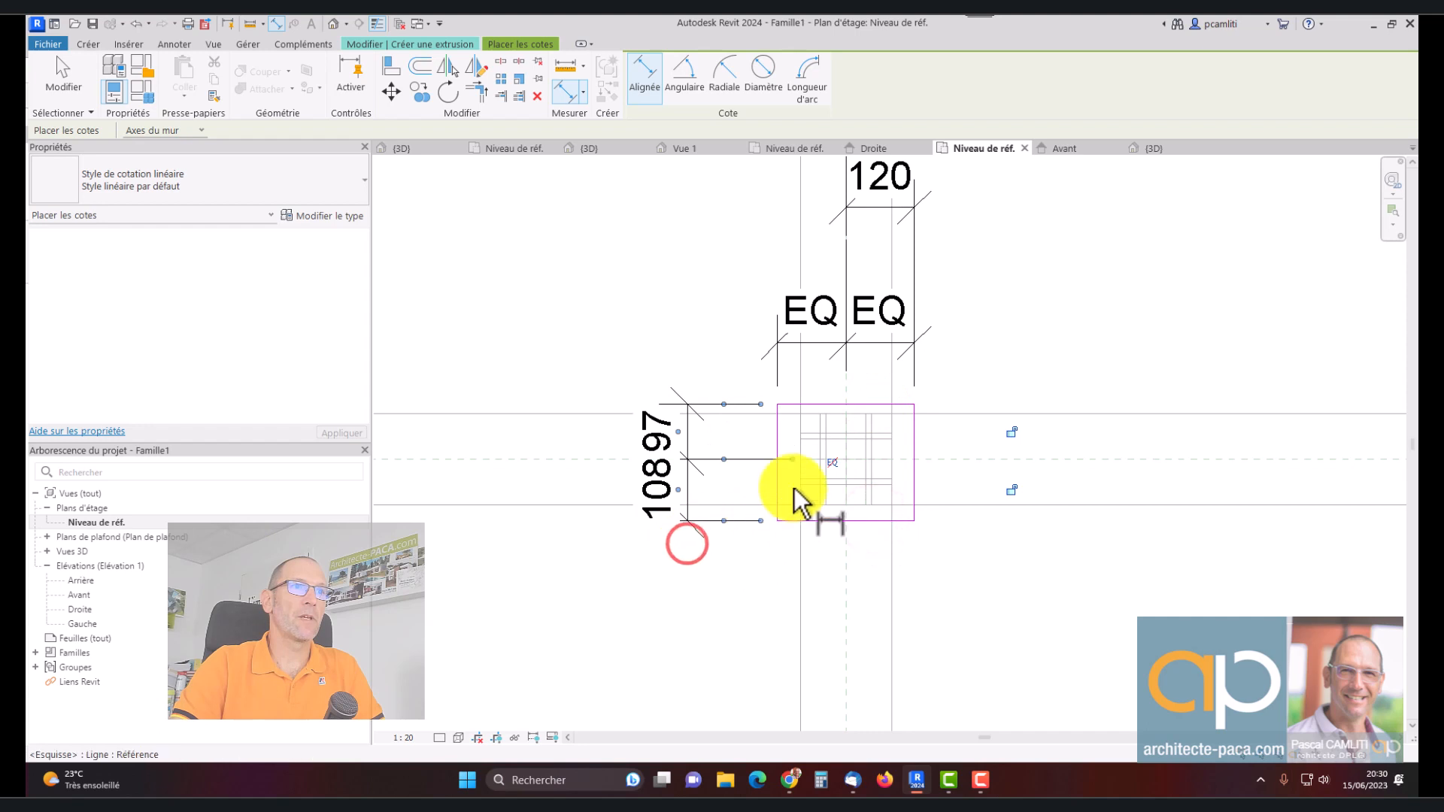
click(833, 462)
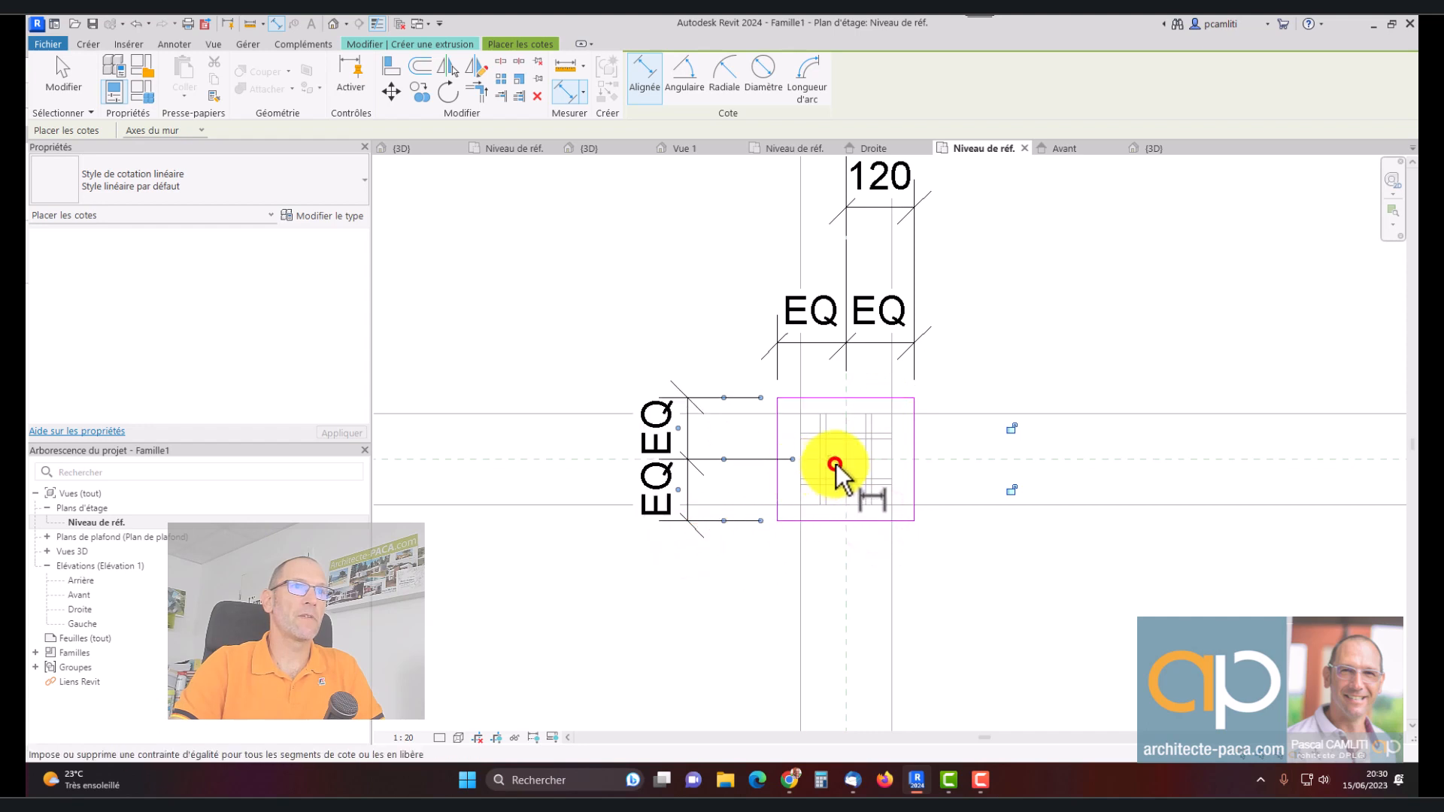
Dimension from the front/back centre plane to the rectangle's lower side, set it to 120 mm and finish the extrusion sketch
click(962, 461)
click(888, 521)
click(1053, 543)
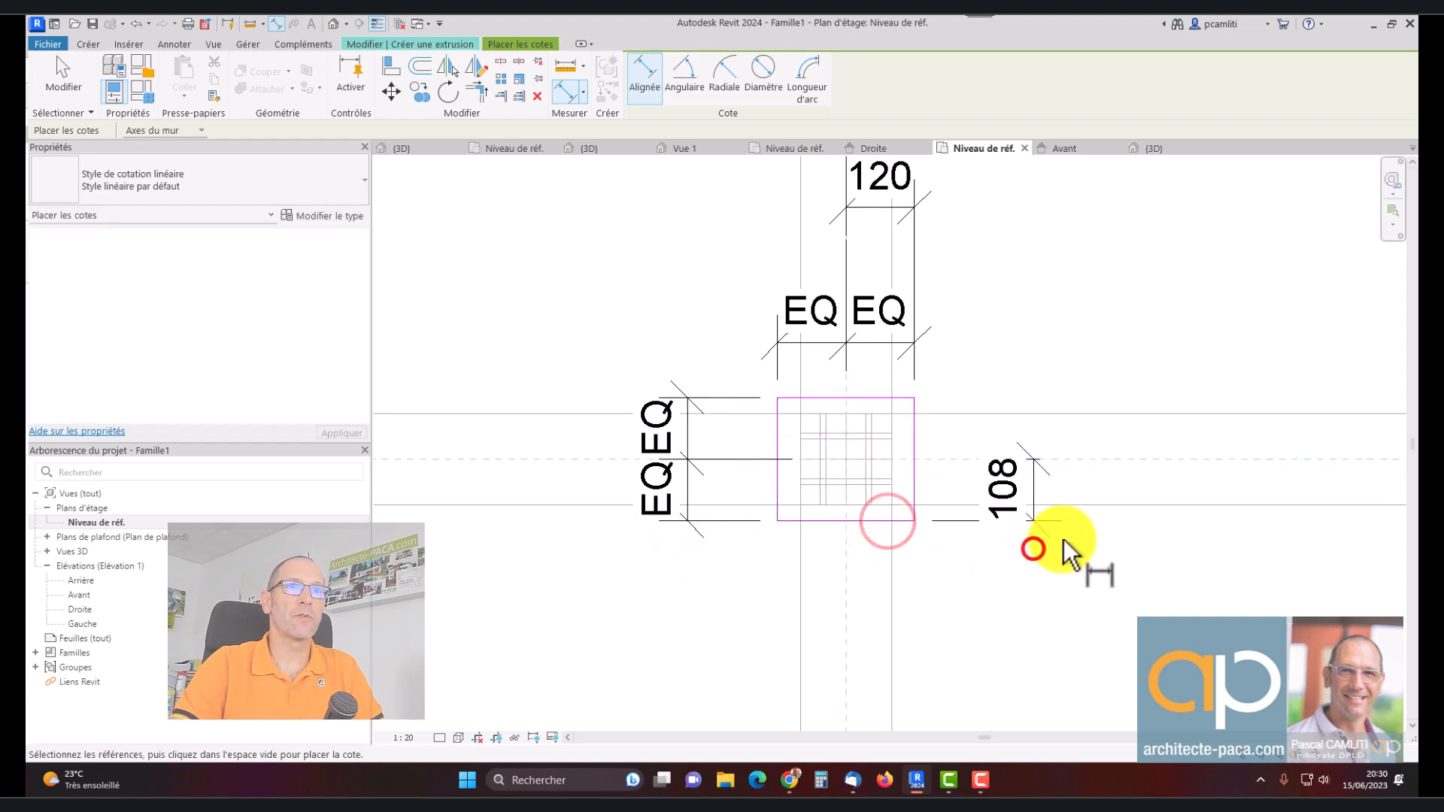
key(Escape)
click(897, 521)
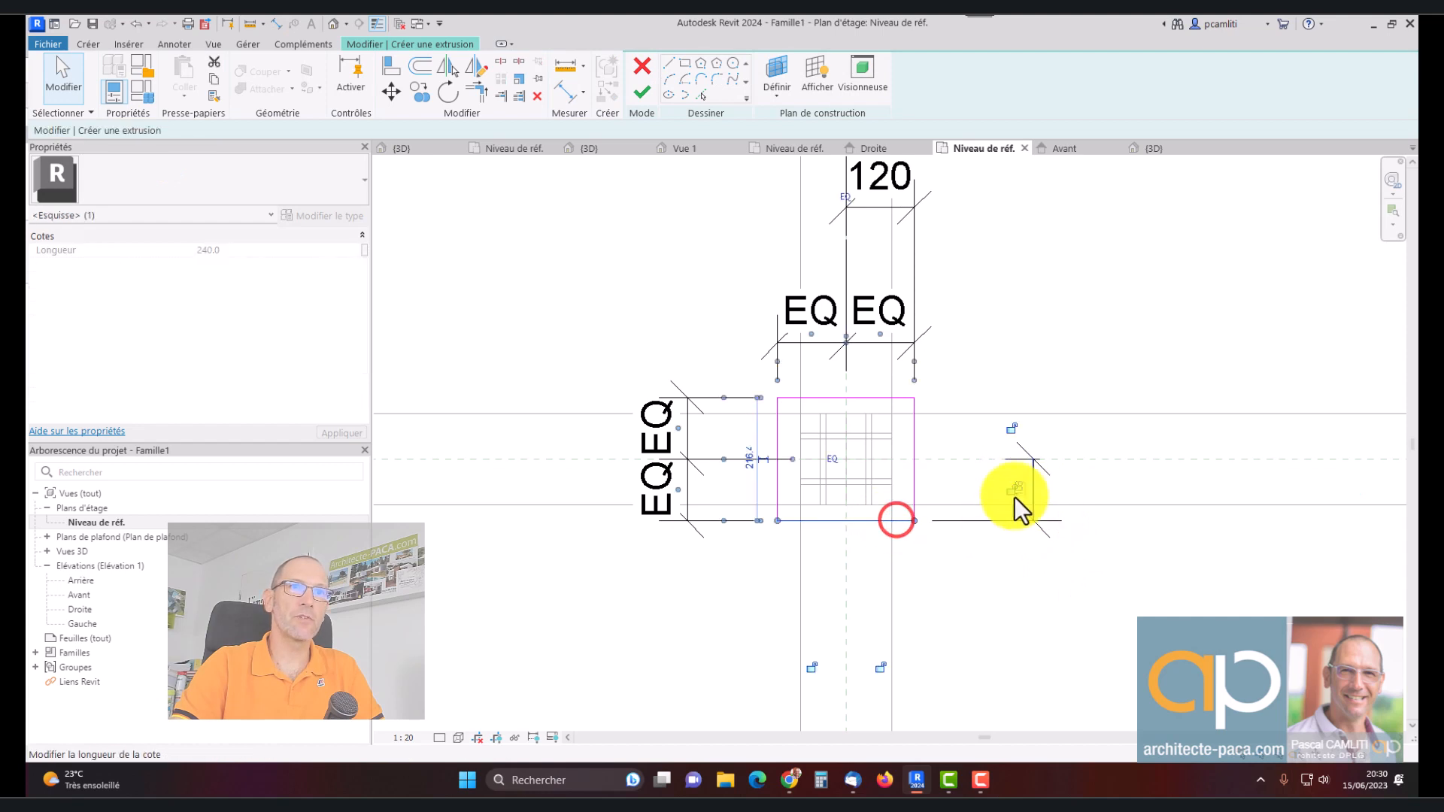
click(1014, 490)
text(120)
key(Return)
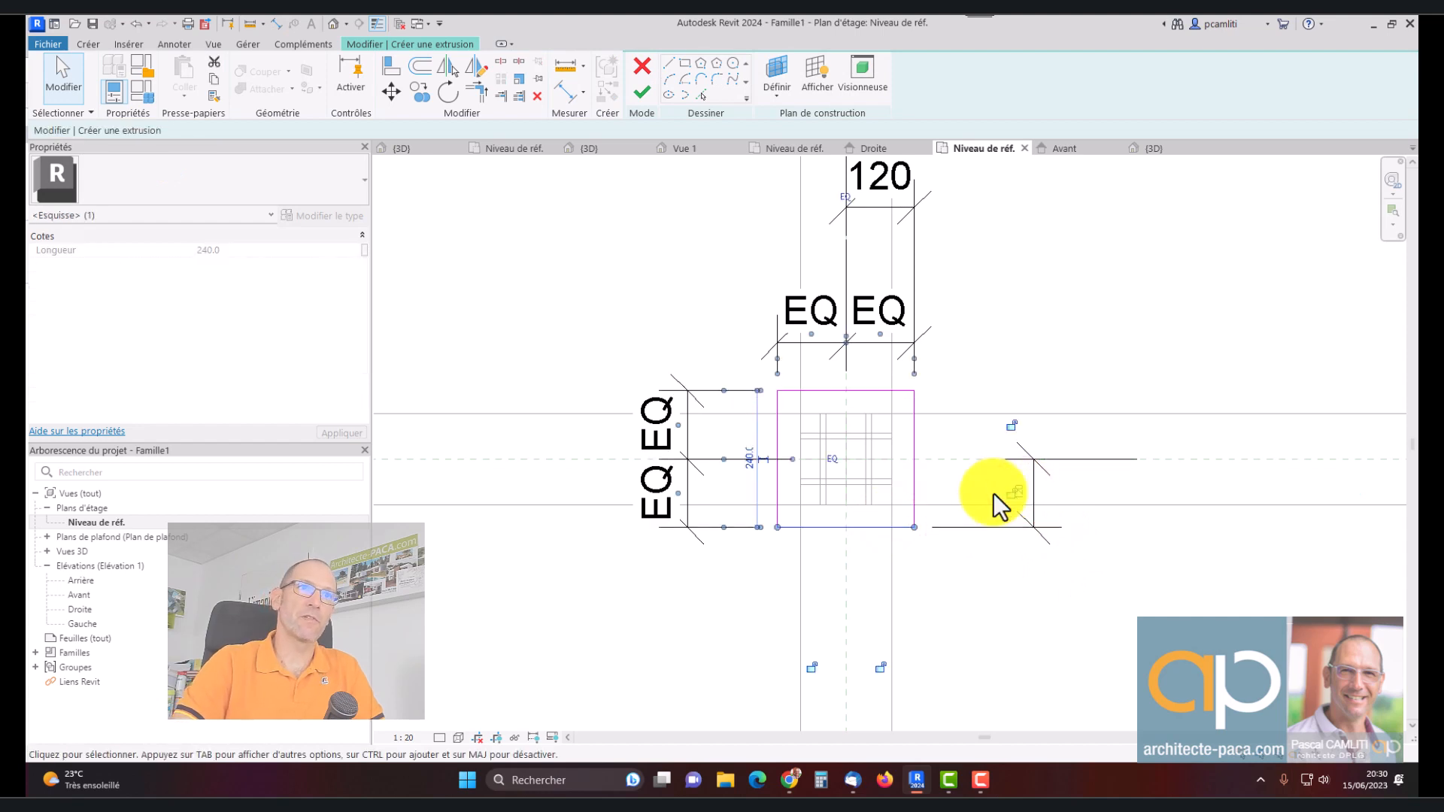
click(929, 295)
click(641, 93)
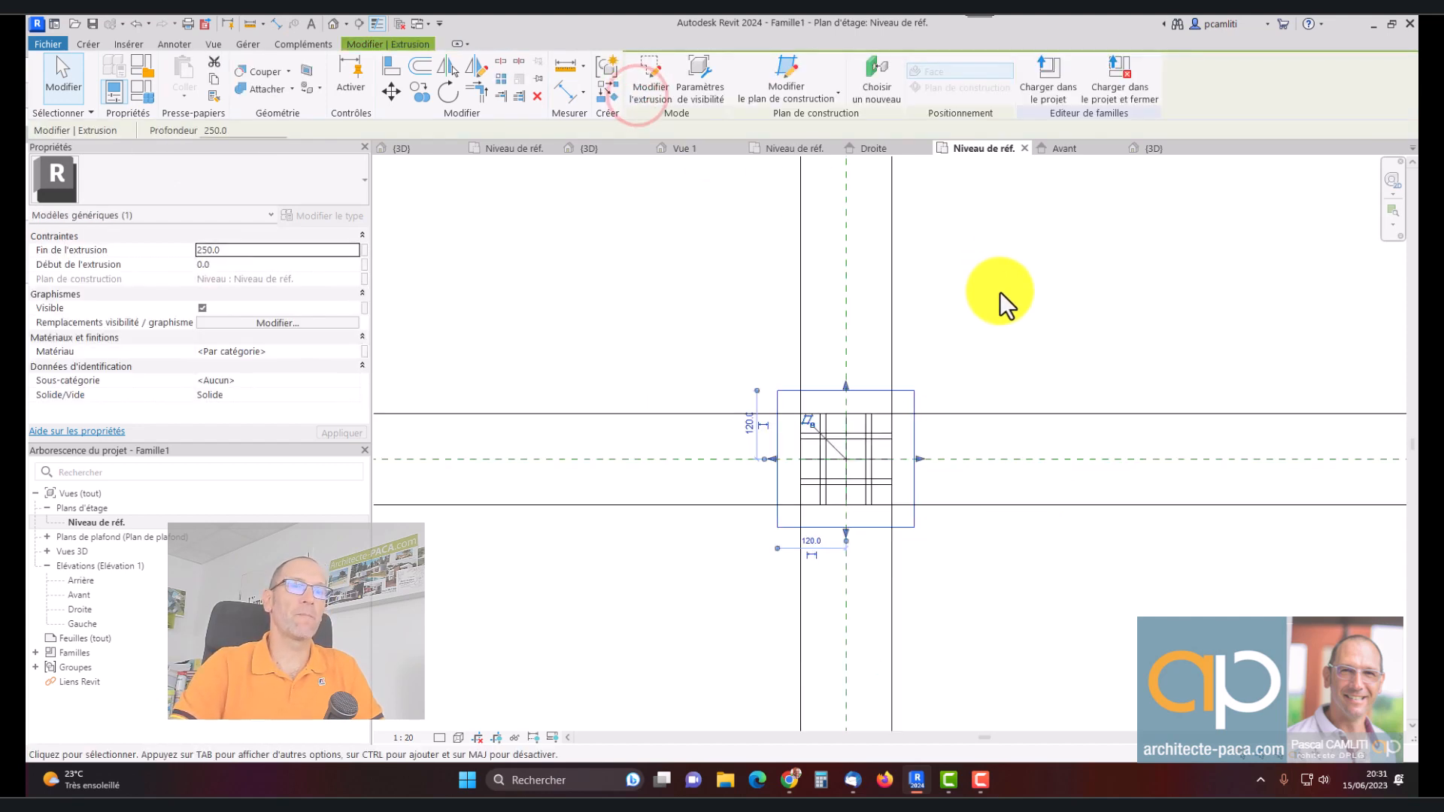
In the 3D view, associate the king post extrusion's end with the family parameter Hauteur_Poinçon
key(ctrl+Tab)
shift+middle_drag(931, 423, 881, 493)
click(887, 480)
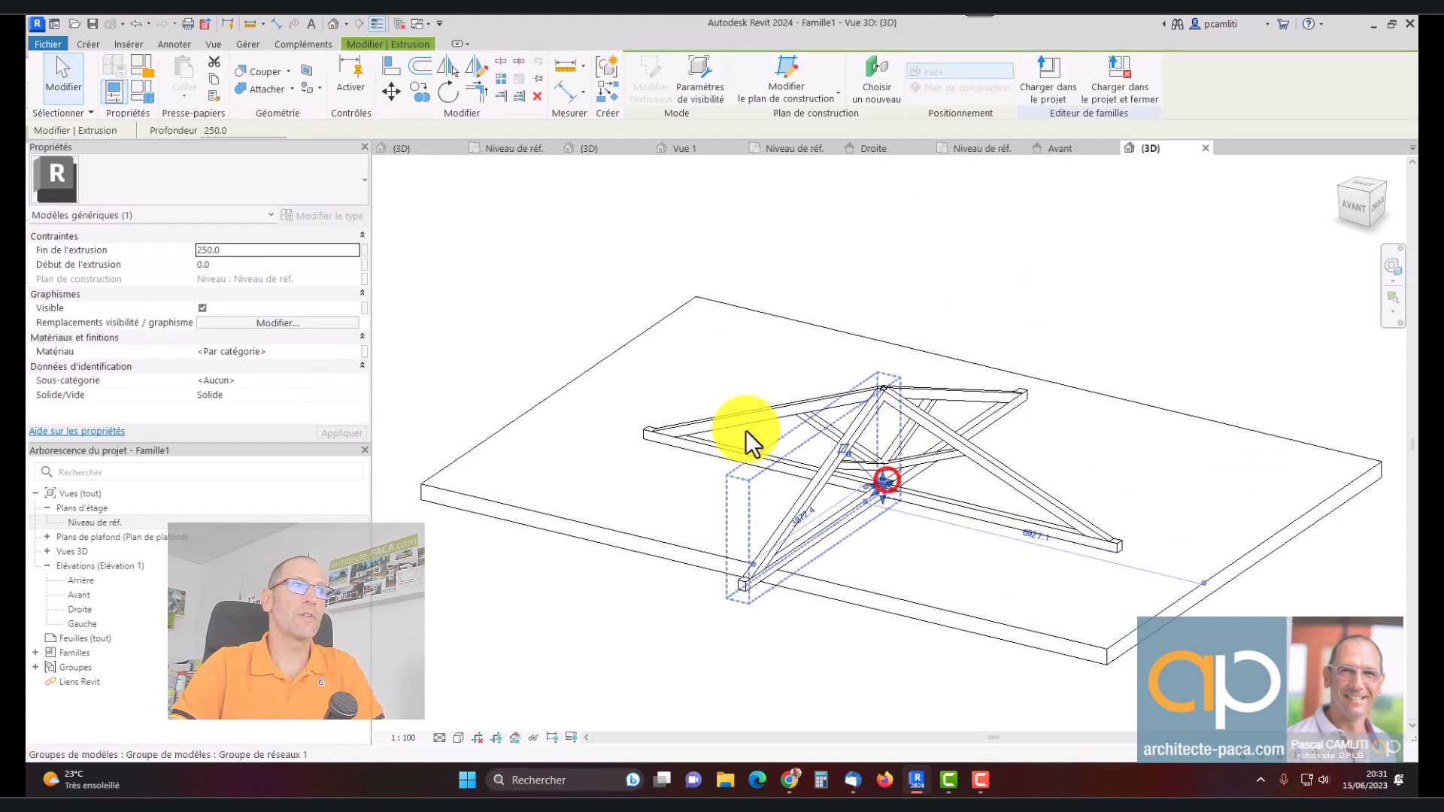
click(364, 250)
click(679, 360)
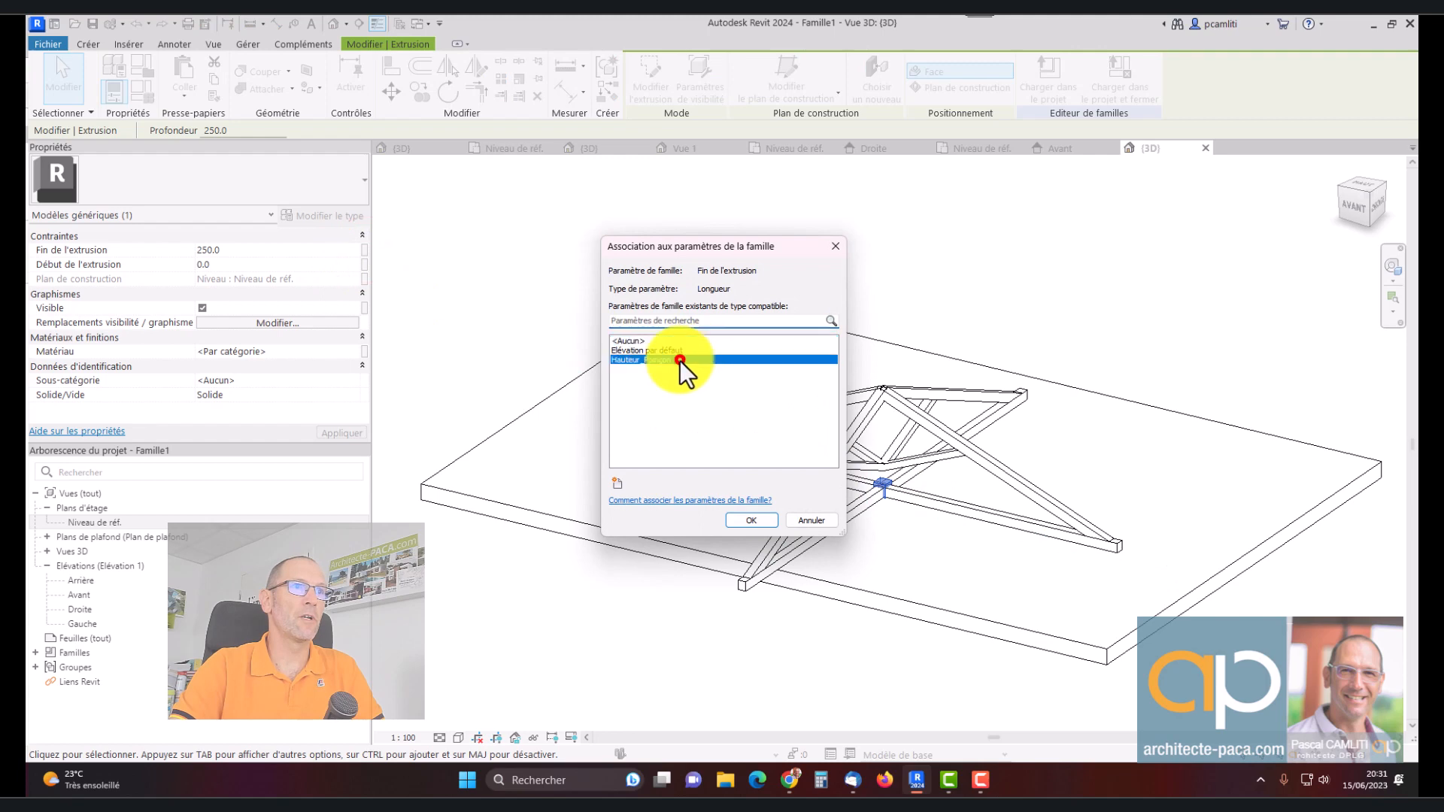
click(758, 521)
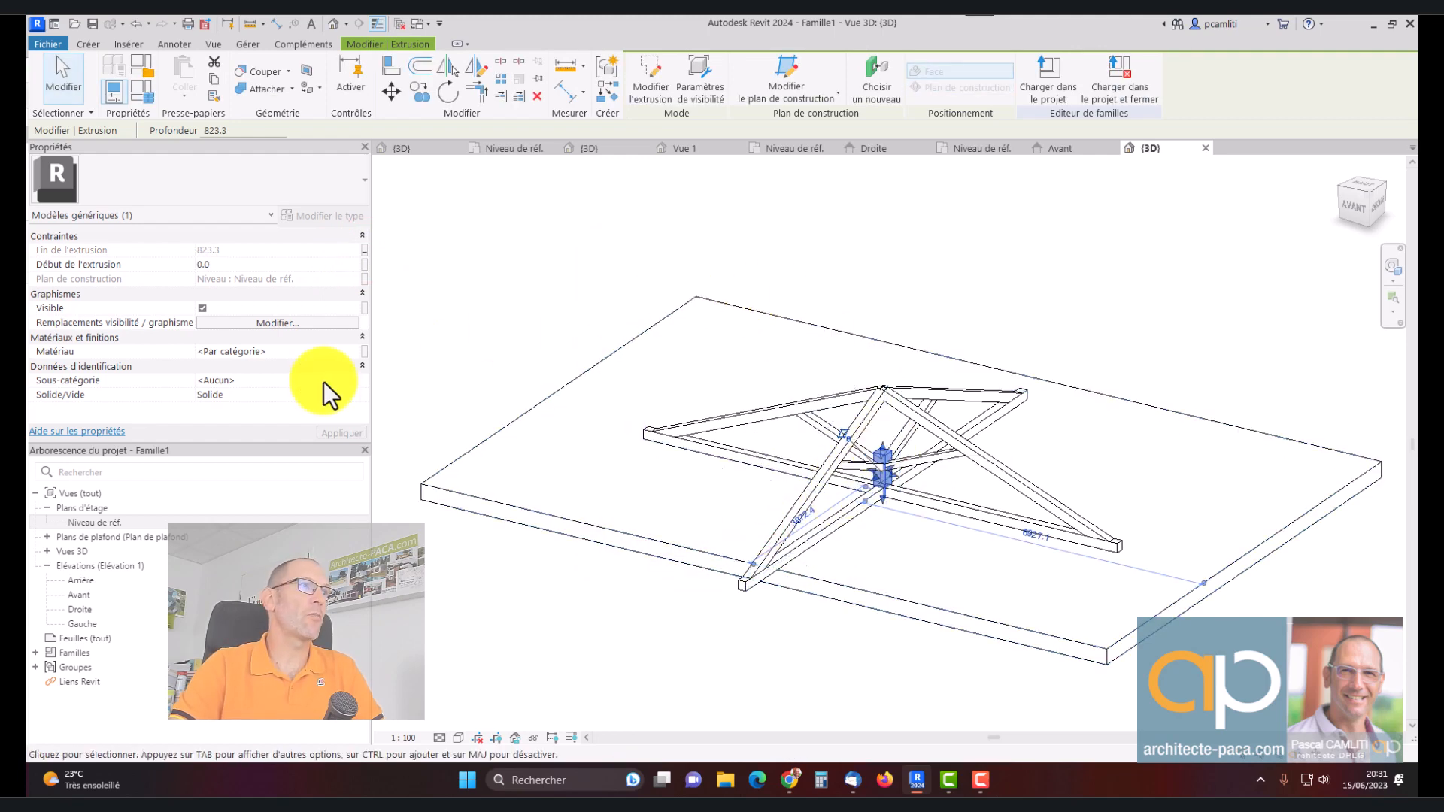
In the front elevation, raise the king post's height reference plane above the ridge, to about 2180 mm
click(1352, 206)
scroll(1275, 260, down, 3)
middle_drag(1211, 293, 869, 520)
scroll(874, 516, down, 2)
click(872, 483)
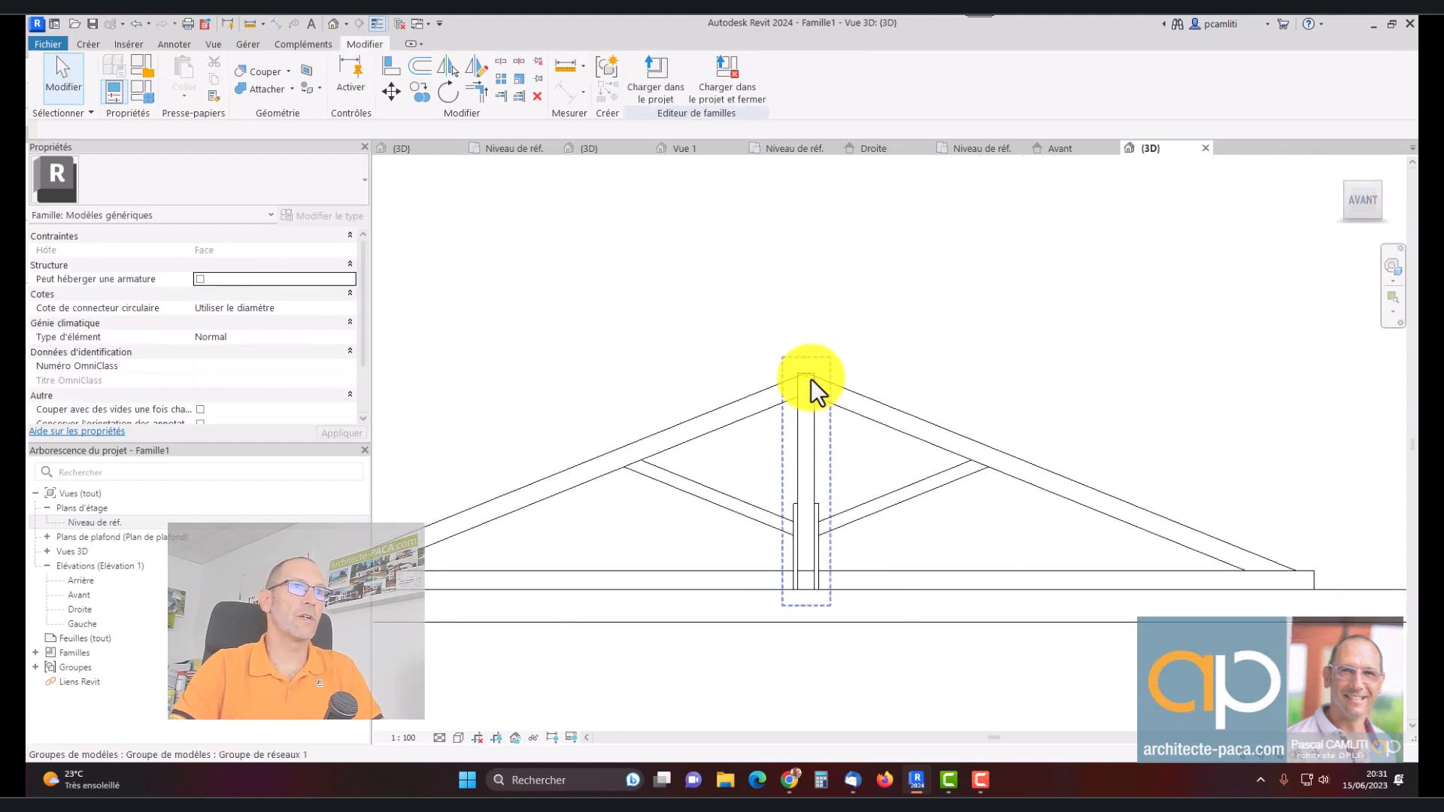
double_click(110, 612)
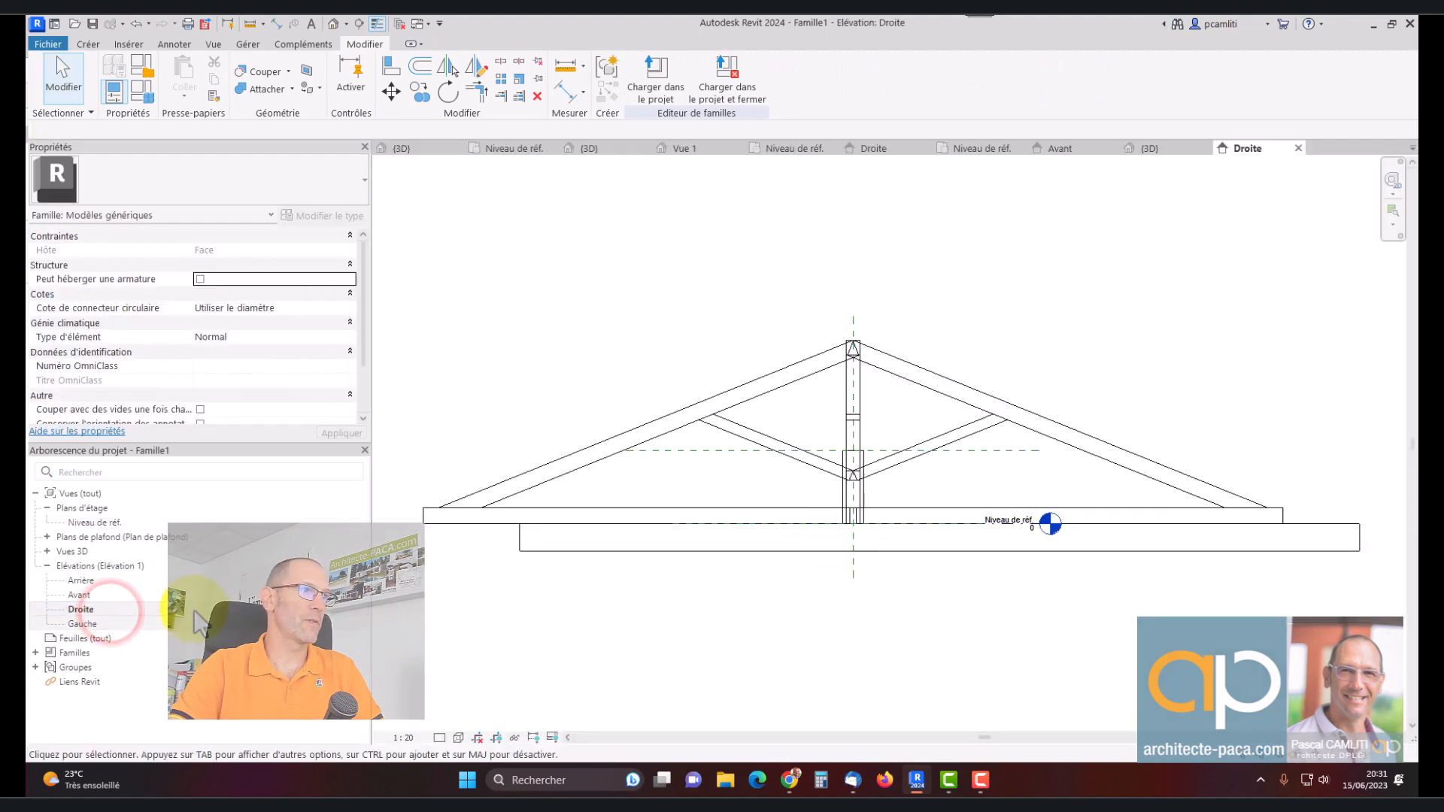
double_click(133, 596)
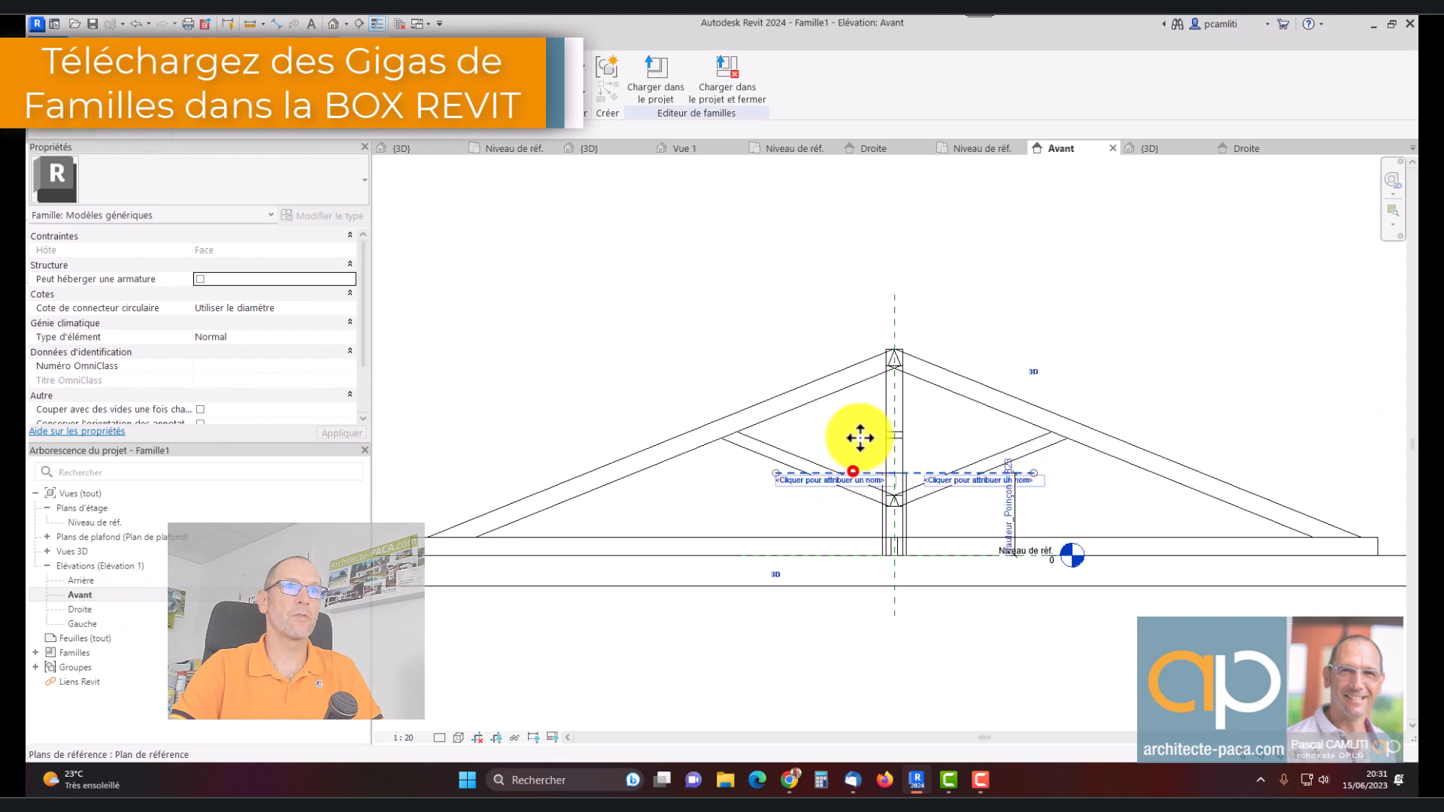
drag(852, 472, 928, 339)
click(874, 345)
click(959, 313)
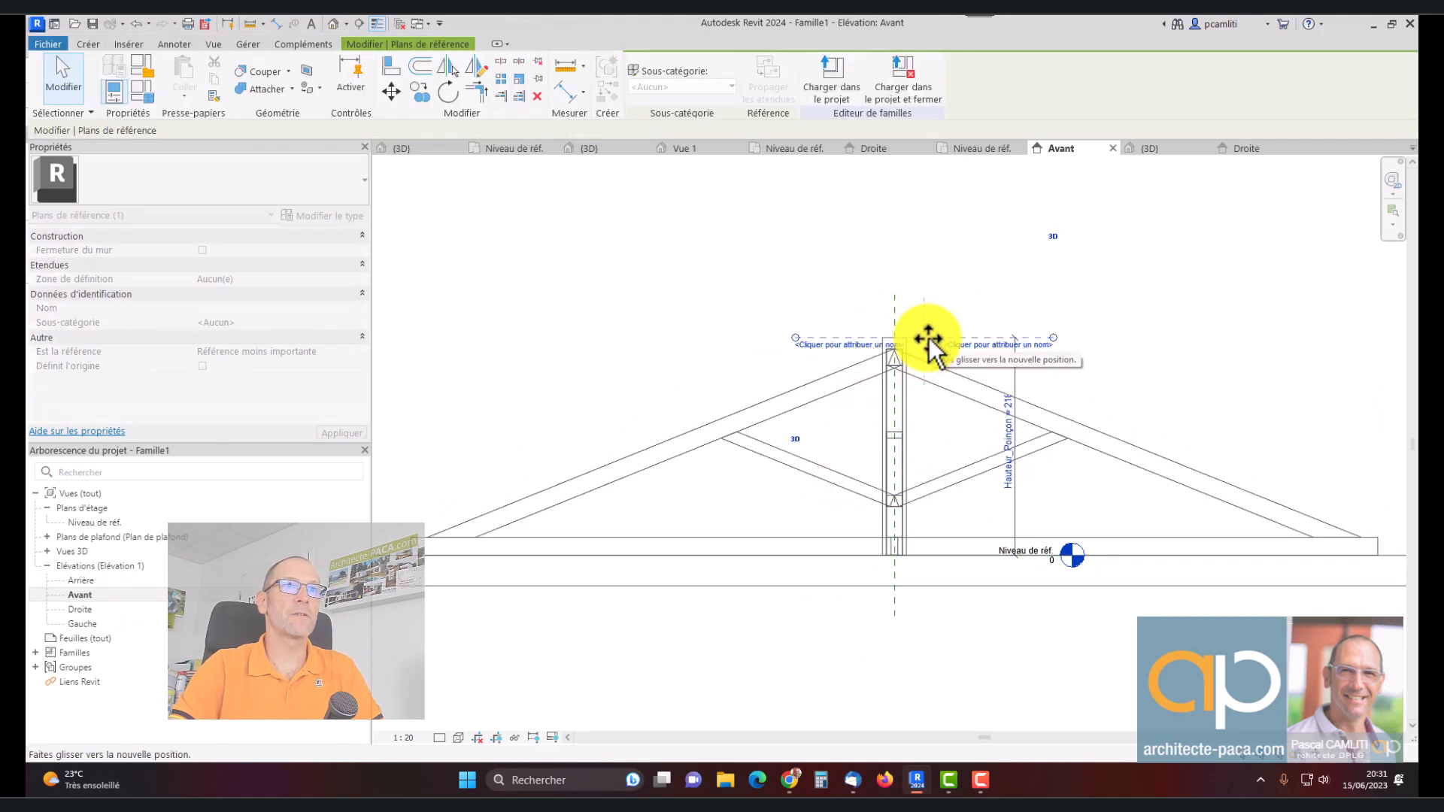
click(966, 352)
scroll(1097, 395, down, 1)
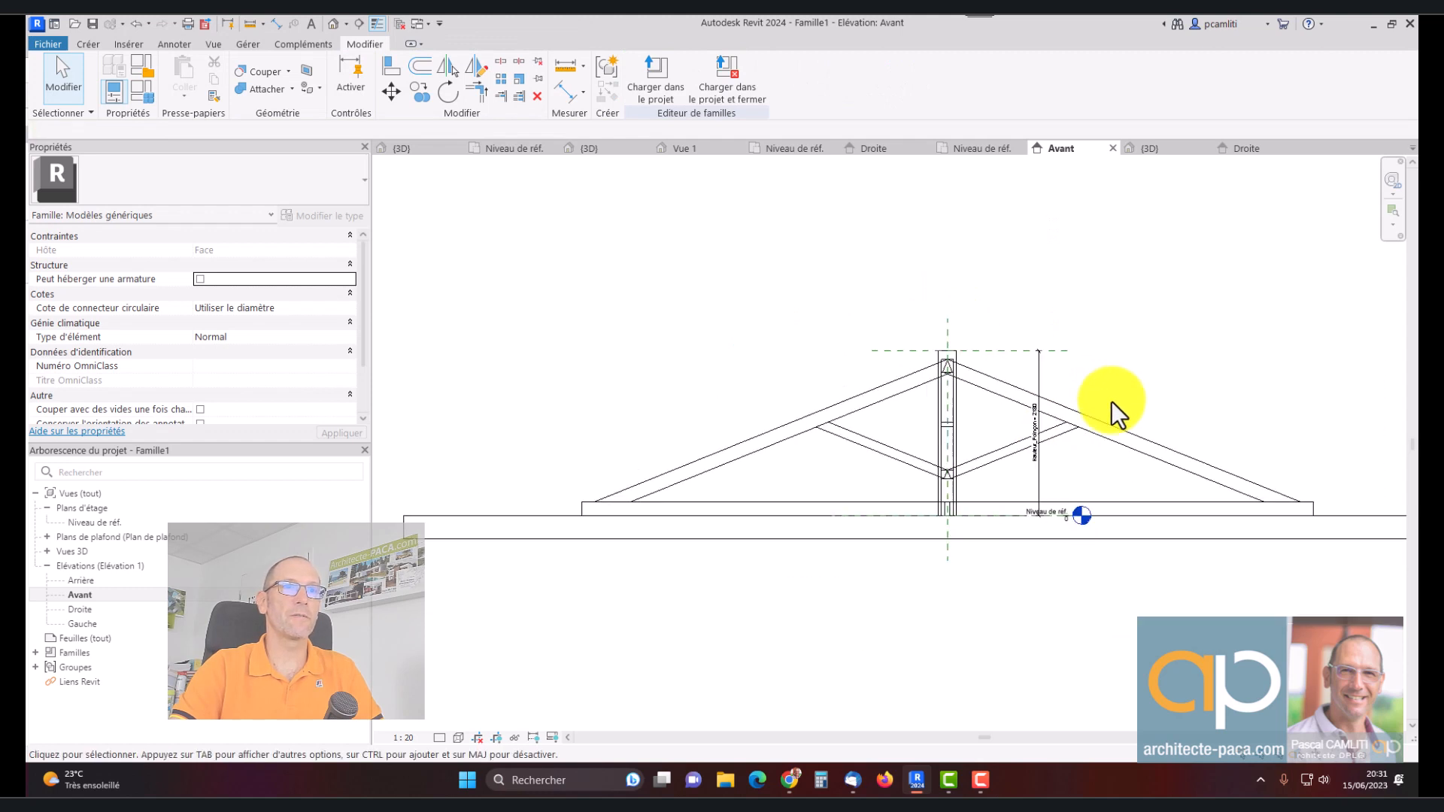
Display the front elevation in the shaded visual style (Ombré)
click(460, 737)
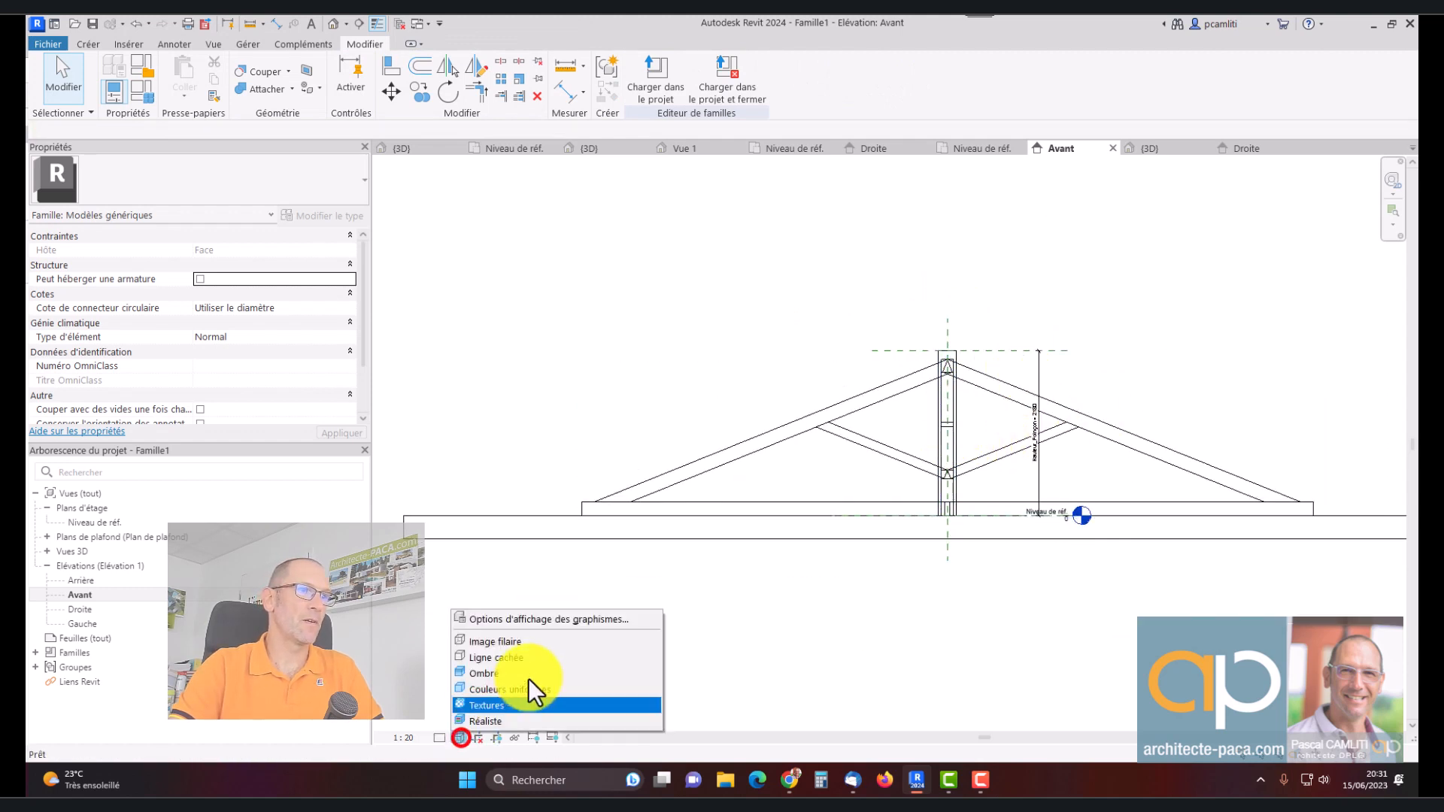
click(527, 675)
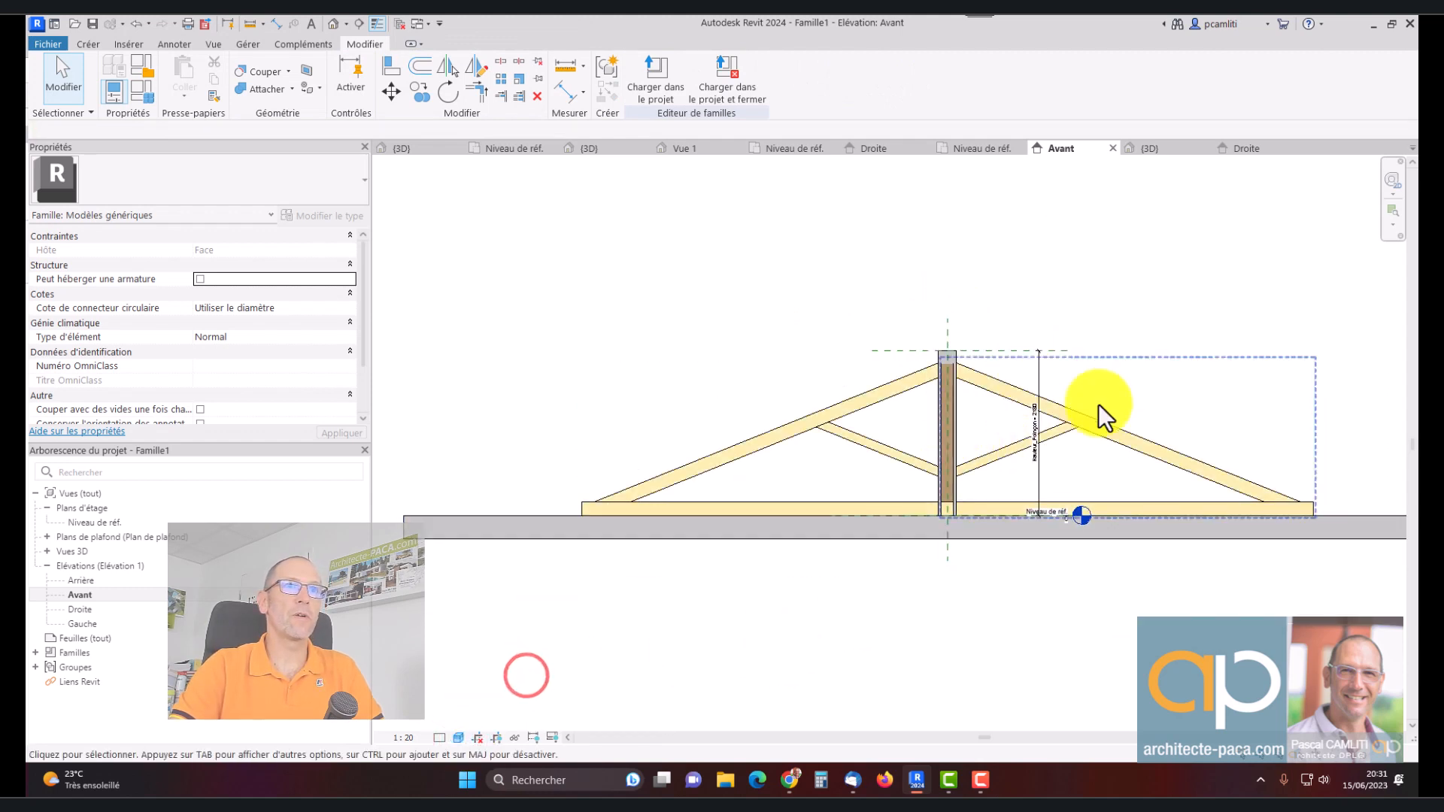
click(1119, 391)
middle_drag(1151, 380, 968, 512)
Examine the king post in the 3D view and review the family's parameters in the family types
key(ctrl+Tab)
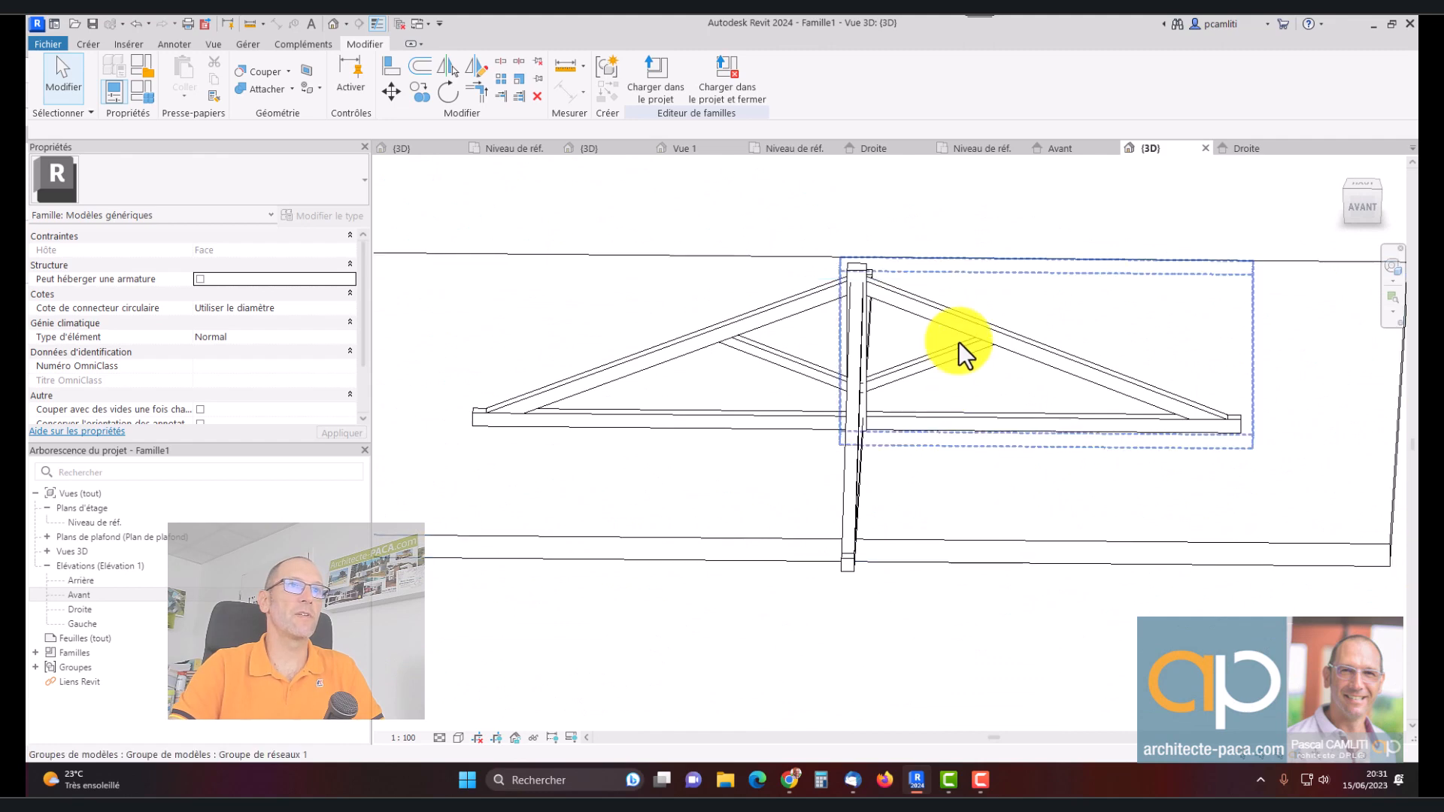
click(795, 296)
click(566, 210)
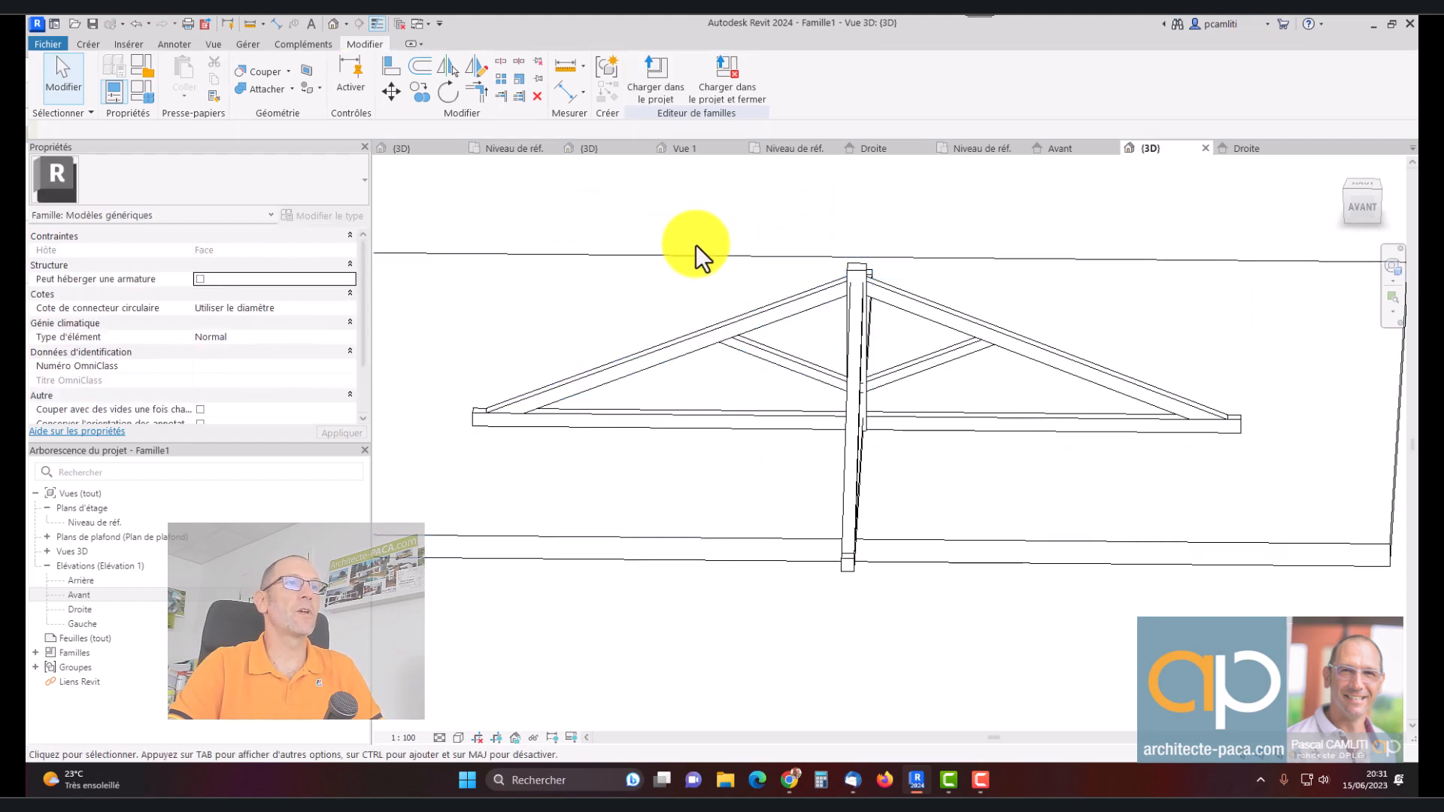
click(148, 97)
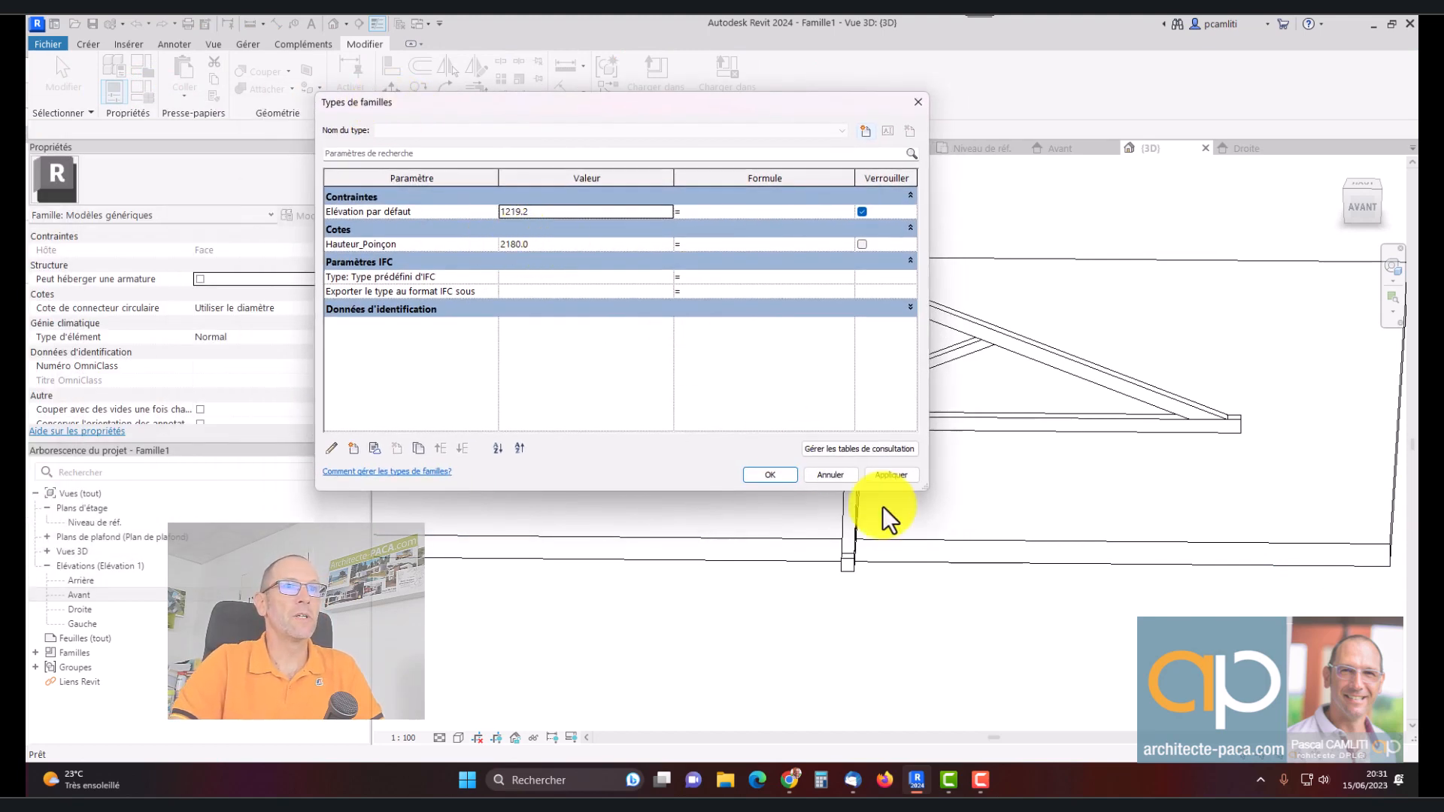
drag(926, 491, 971, 560)
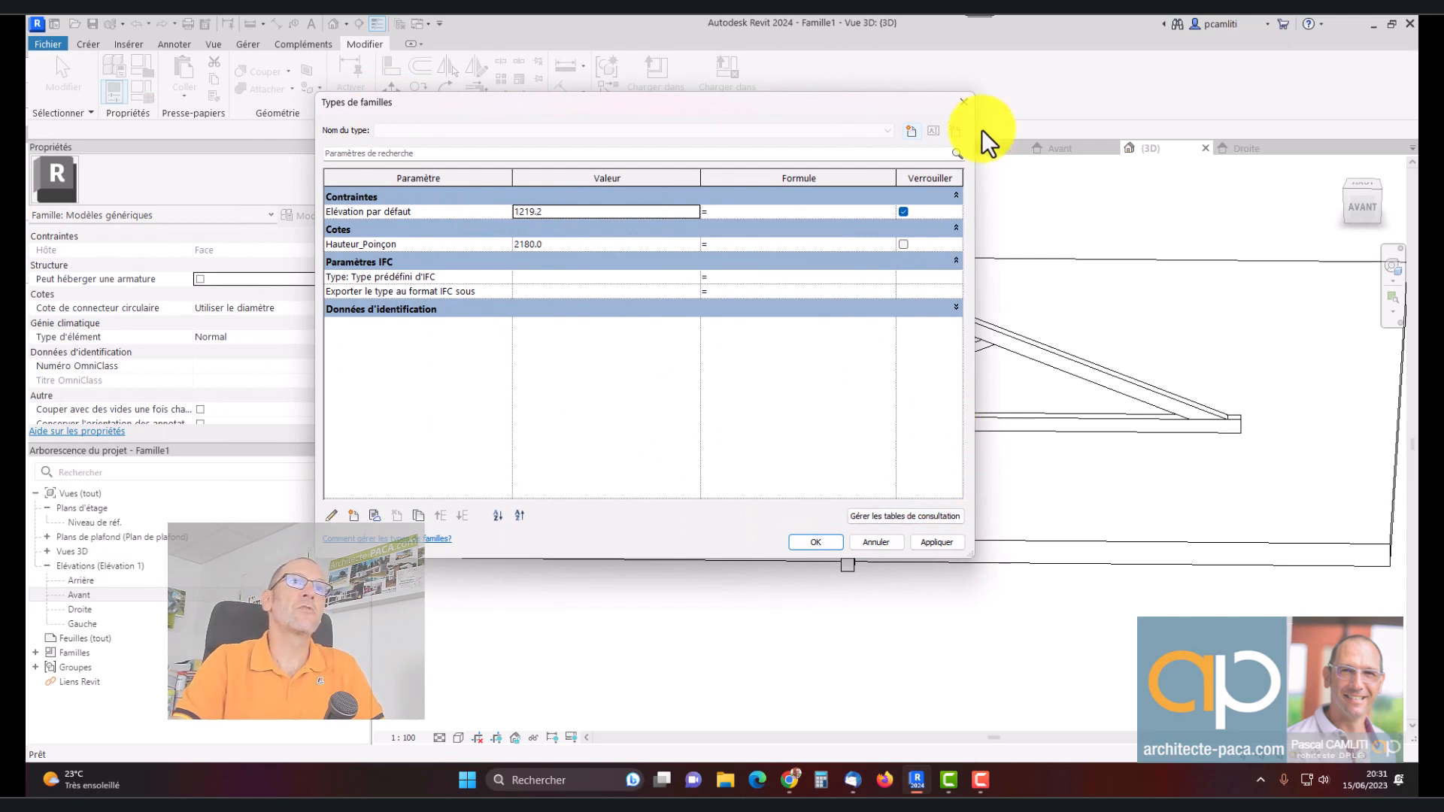
click(965, 103)
Switch to the right elevation of the 191-charpente-4pans family and close all inactive views
click(960, 152)
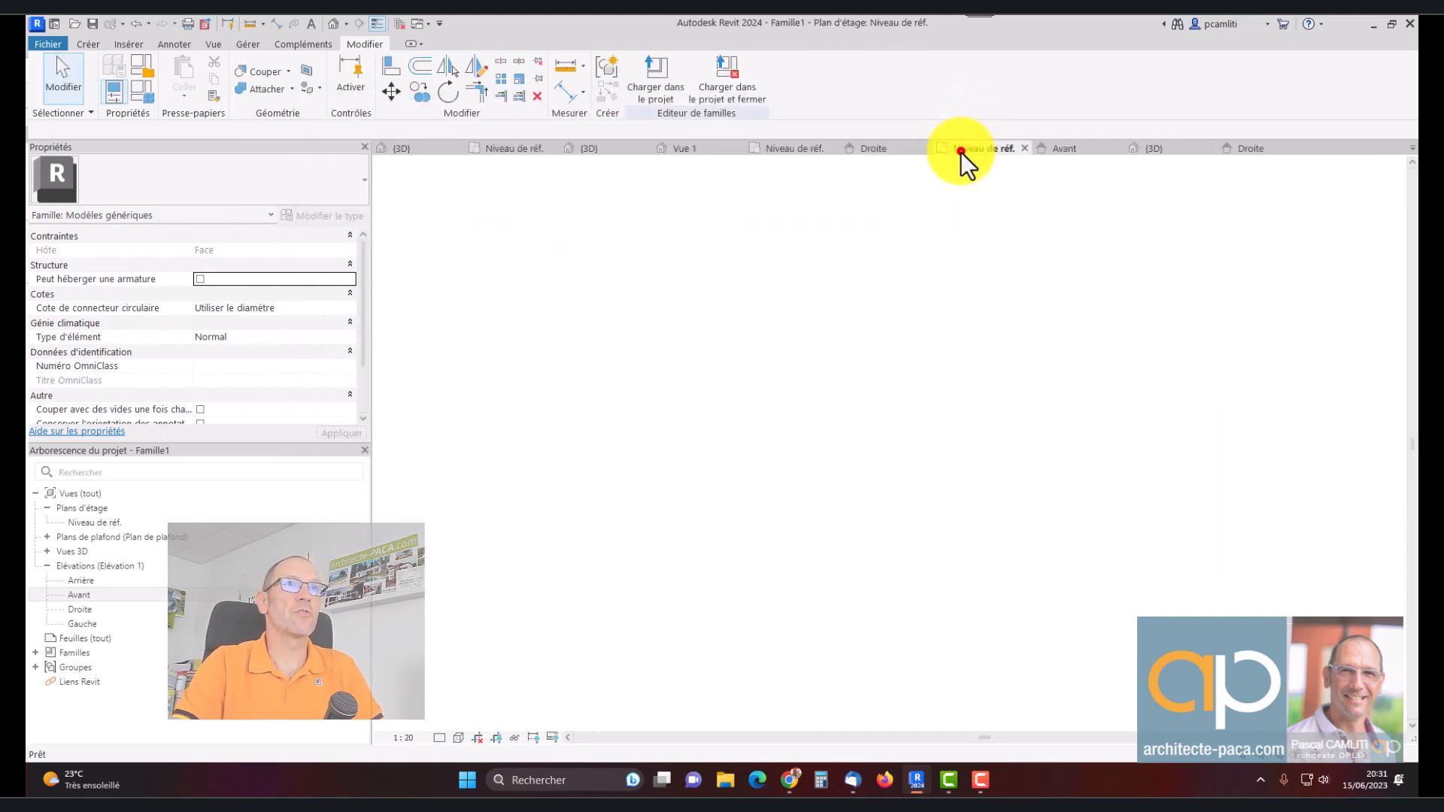
click(893, 148)
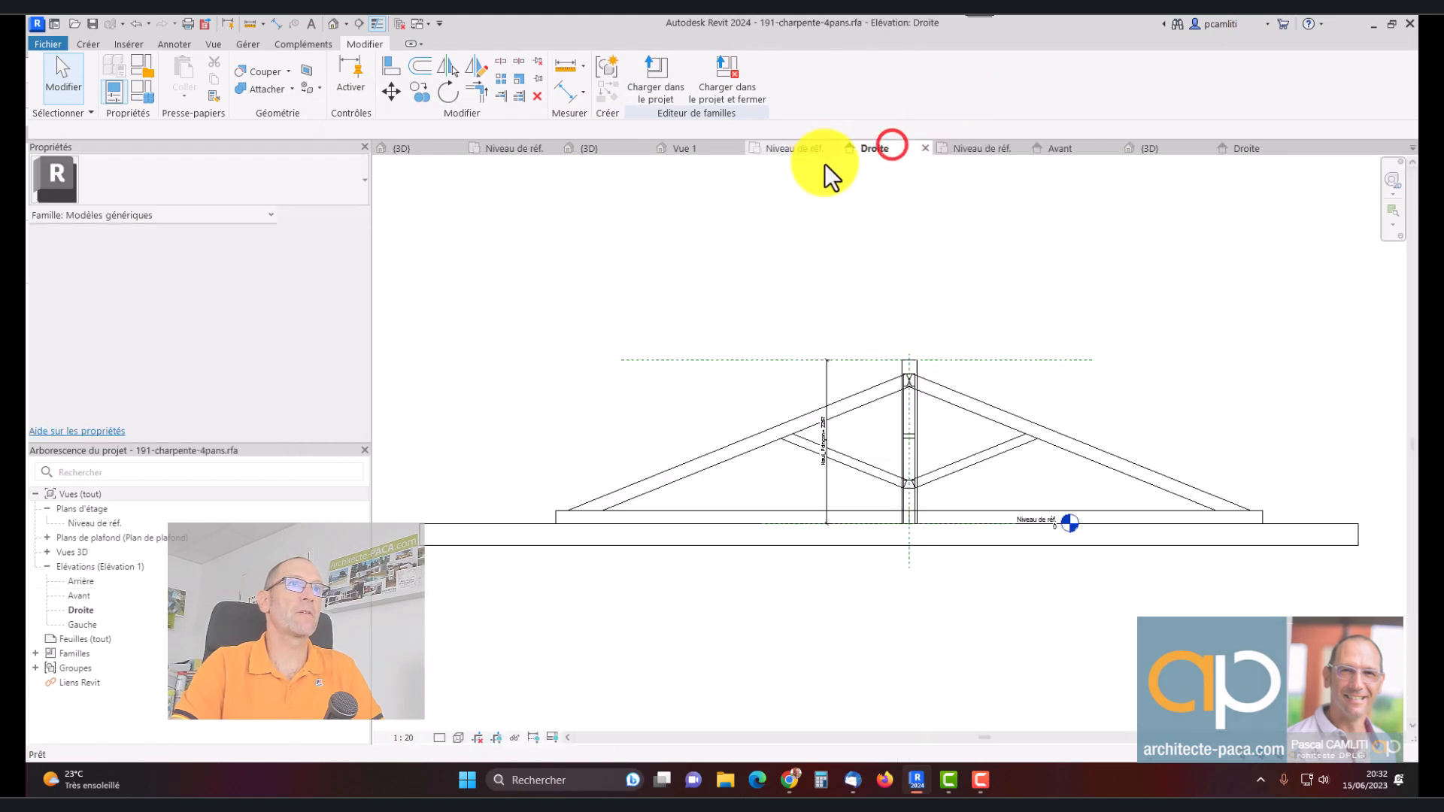
click(885, 251)
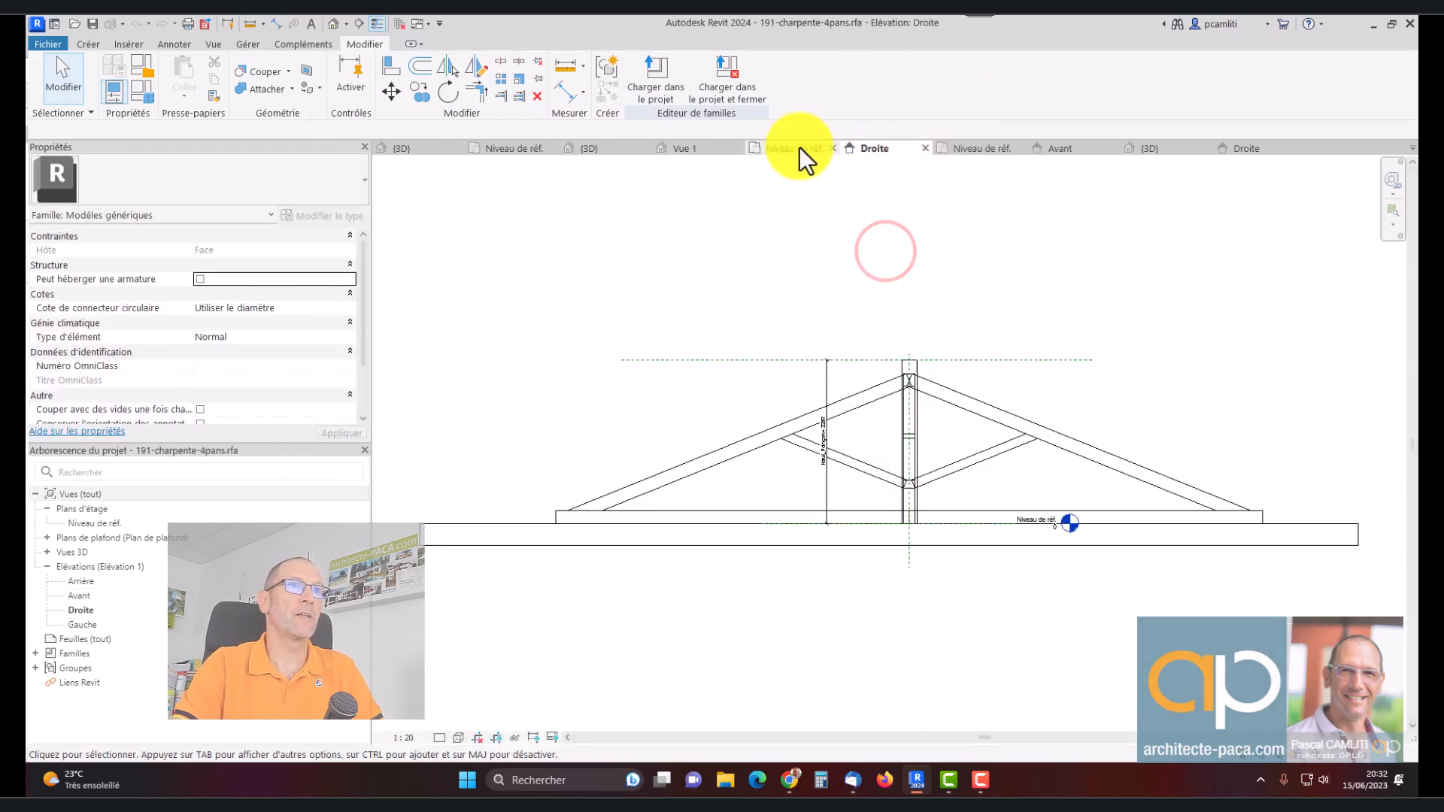
click(401, 25)
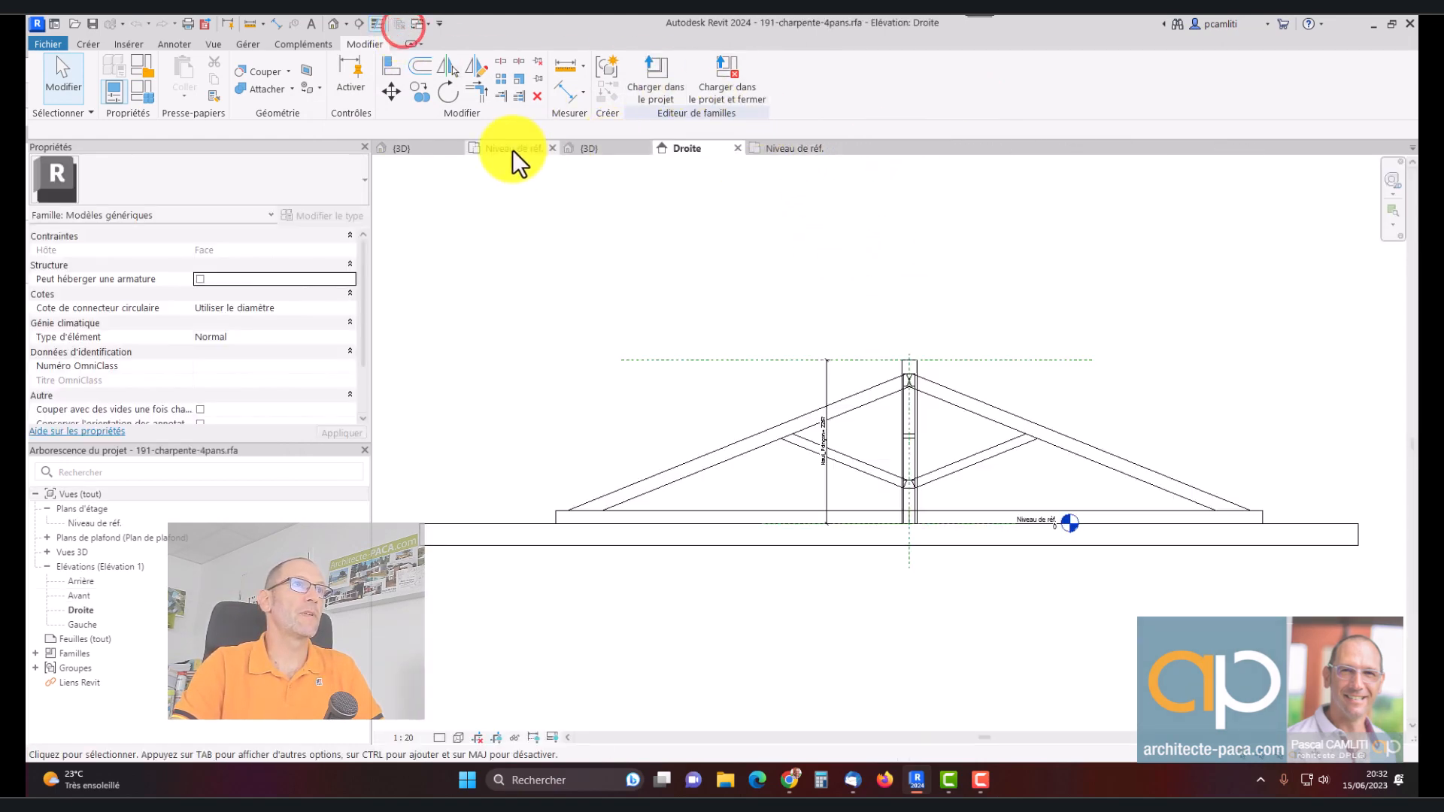
In the 3D view of the 191-charpente-parametrique-maison project, open the type properties of the placed 191-charpente-4pans roof frame
click(514, 148)
click(411, 146)
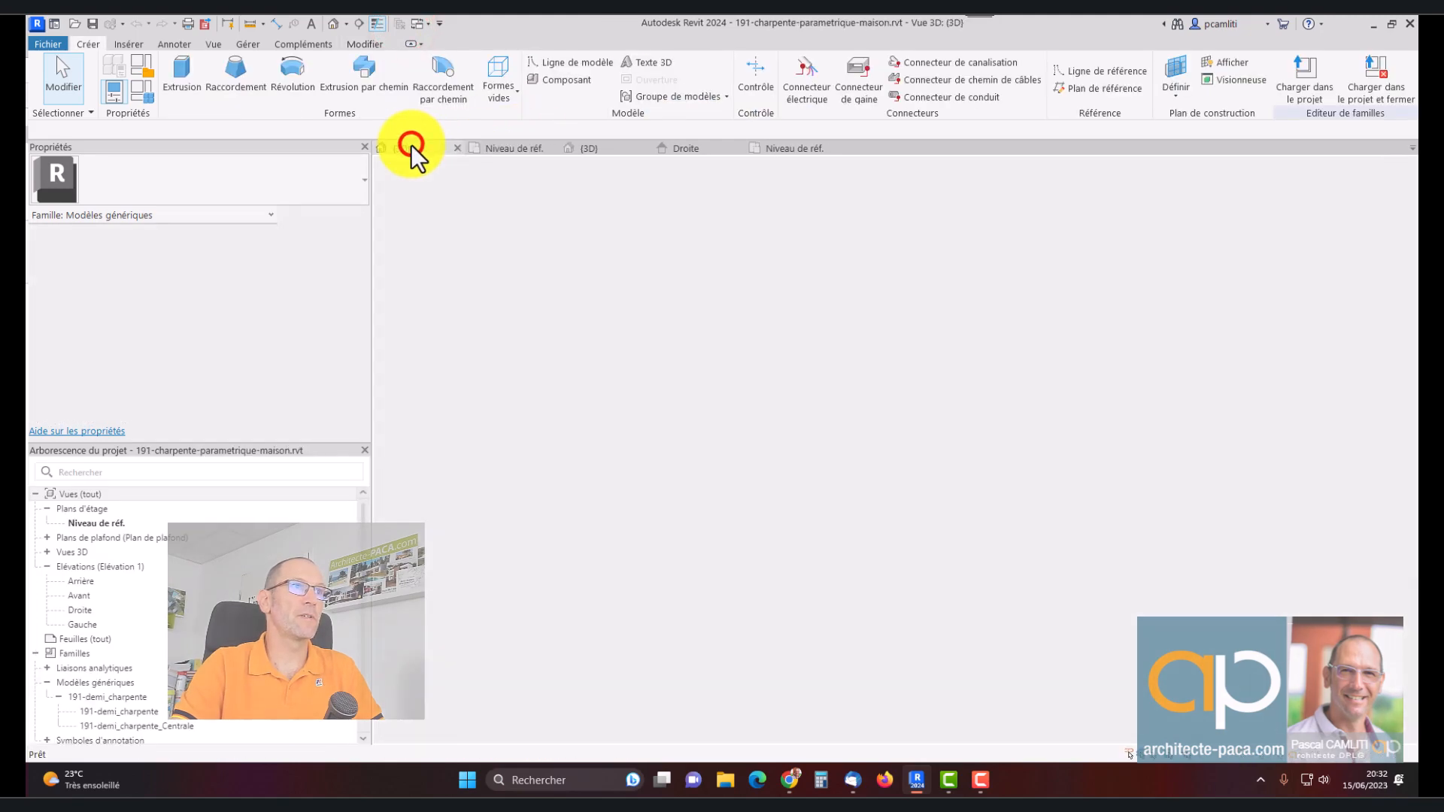
click(738, 276)
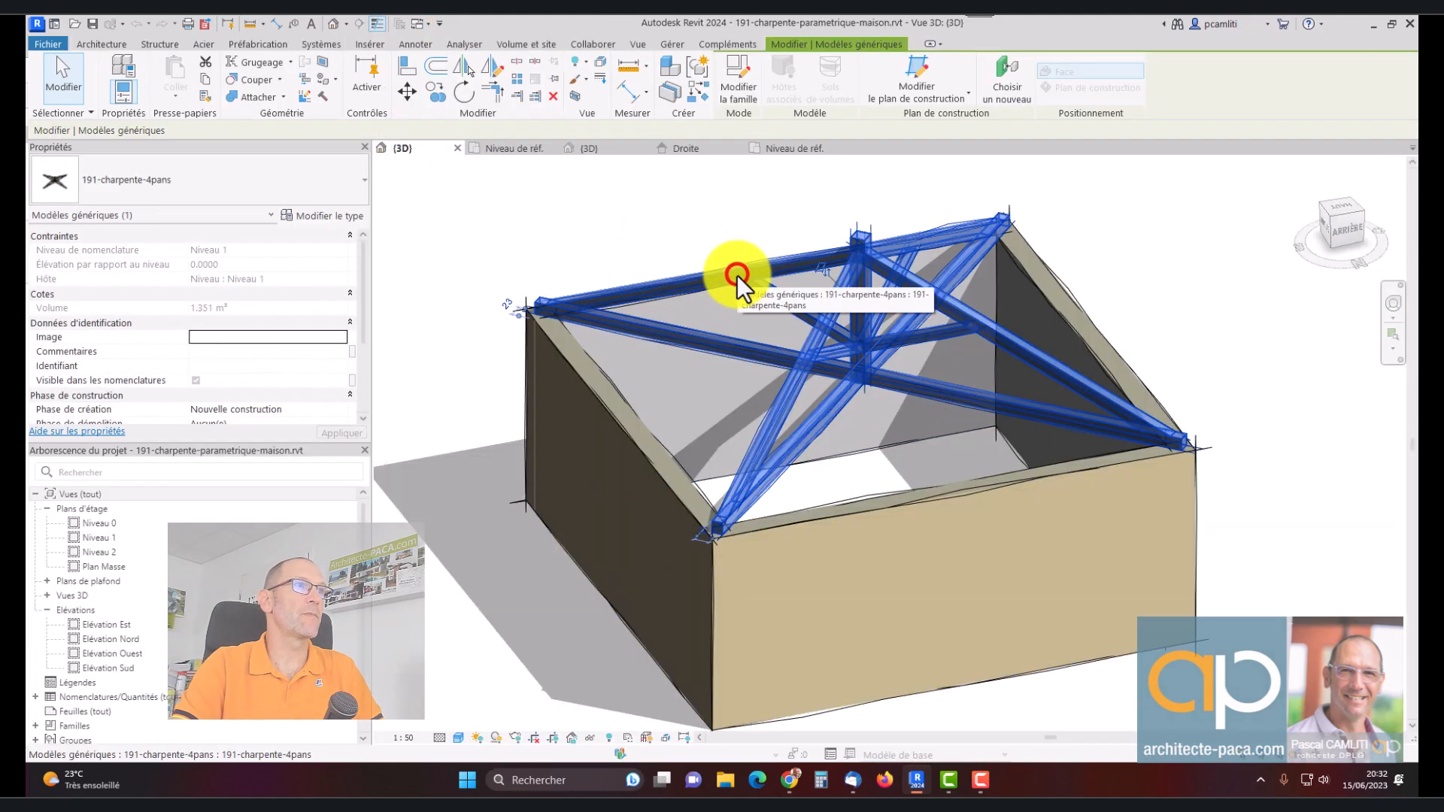
click(331, 215)
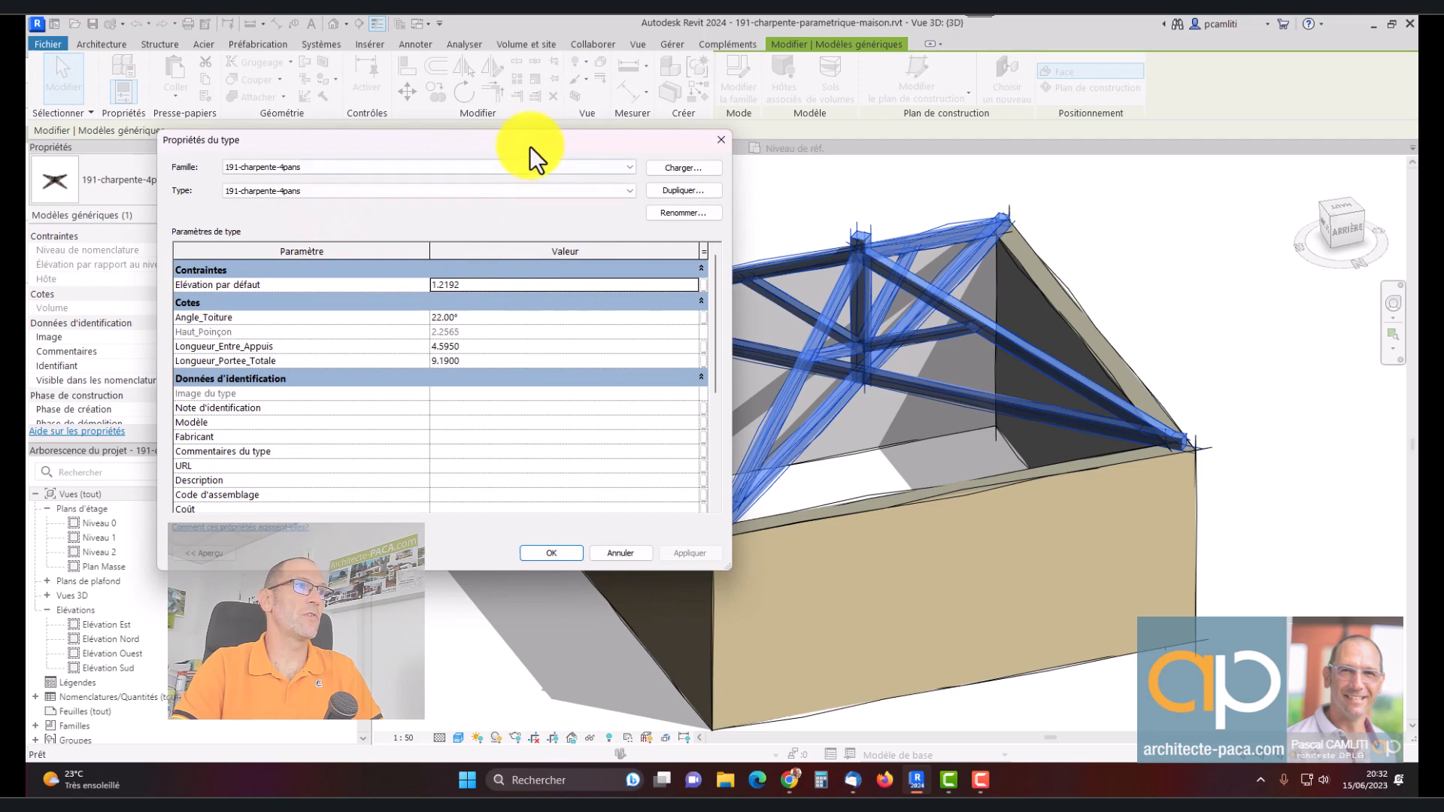
Review the placed roof frame's type dimensions, then open its family and examine the formulas driving its parameters
drag(533, 139, 908, 105)
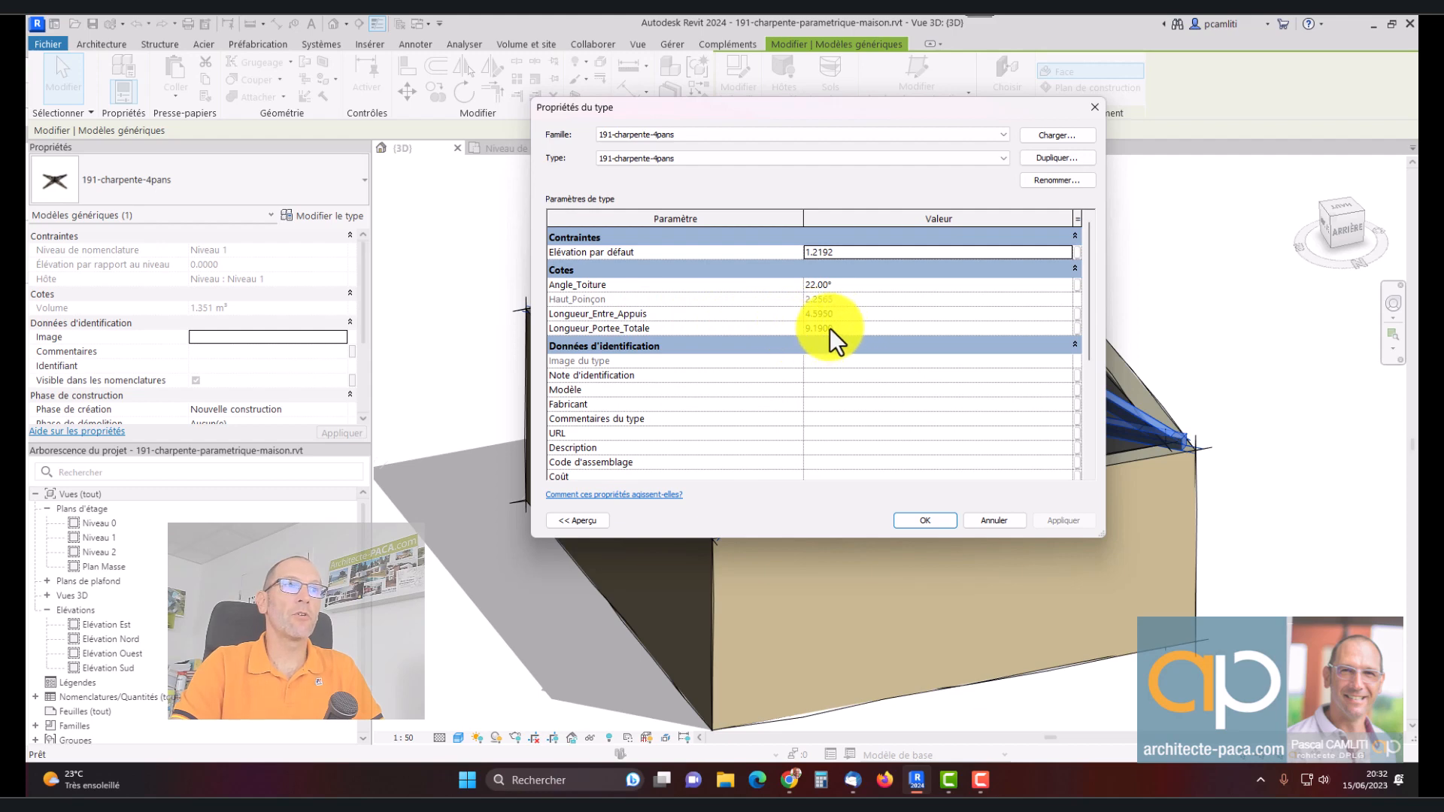
click(1100, 111)
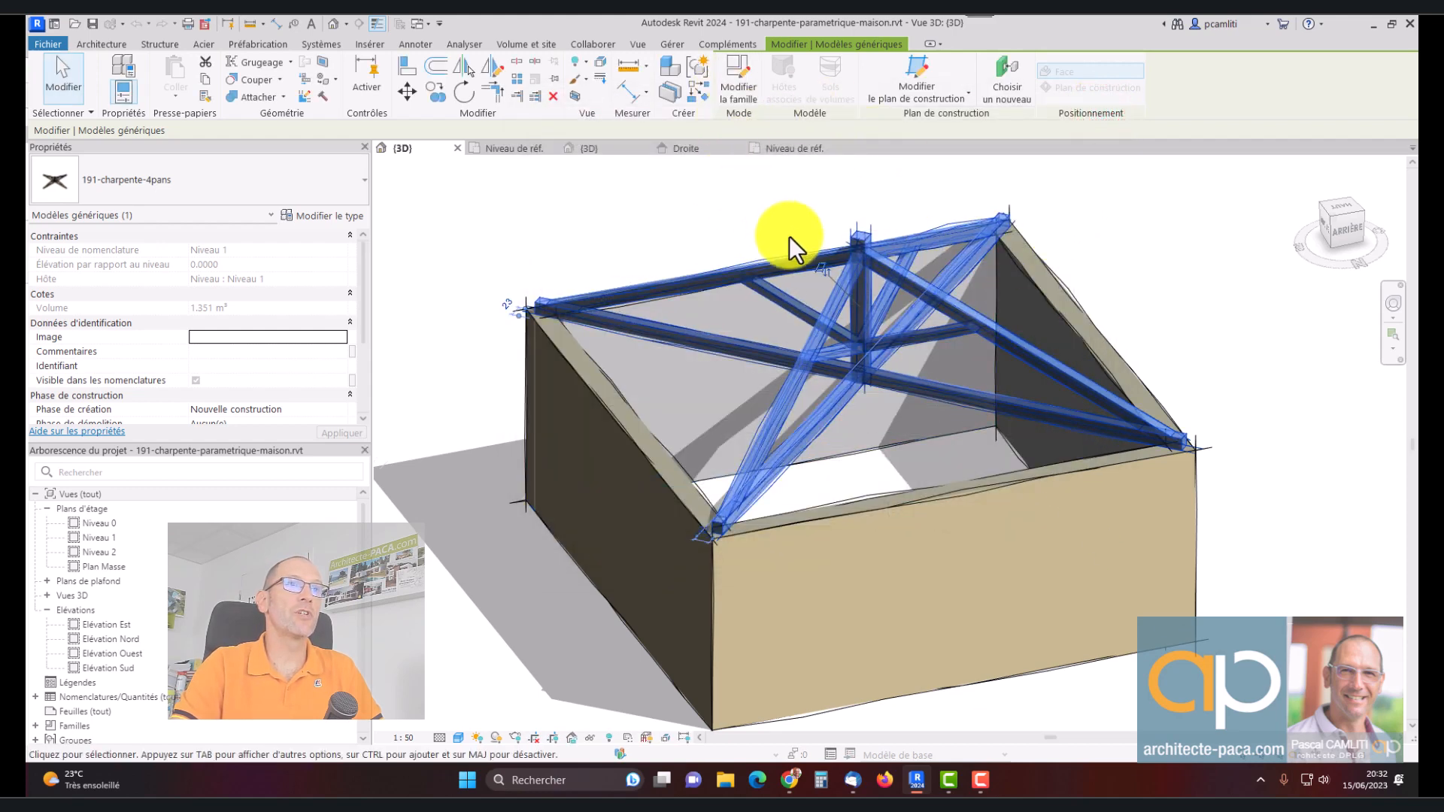
click(735, 89)
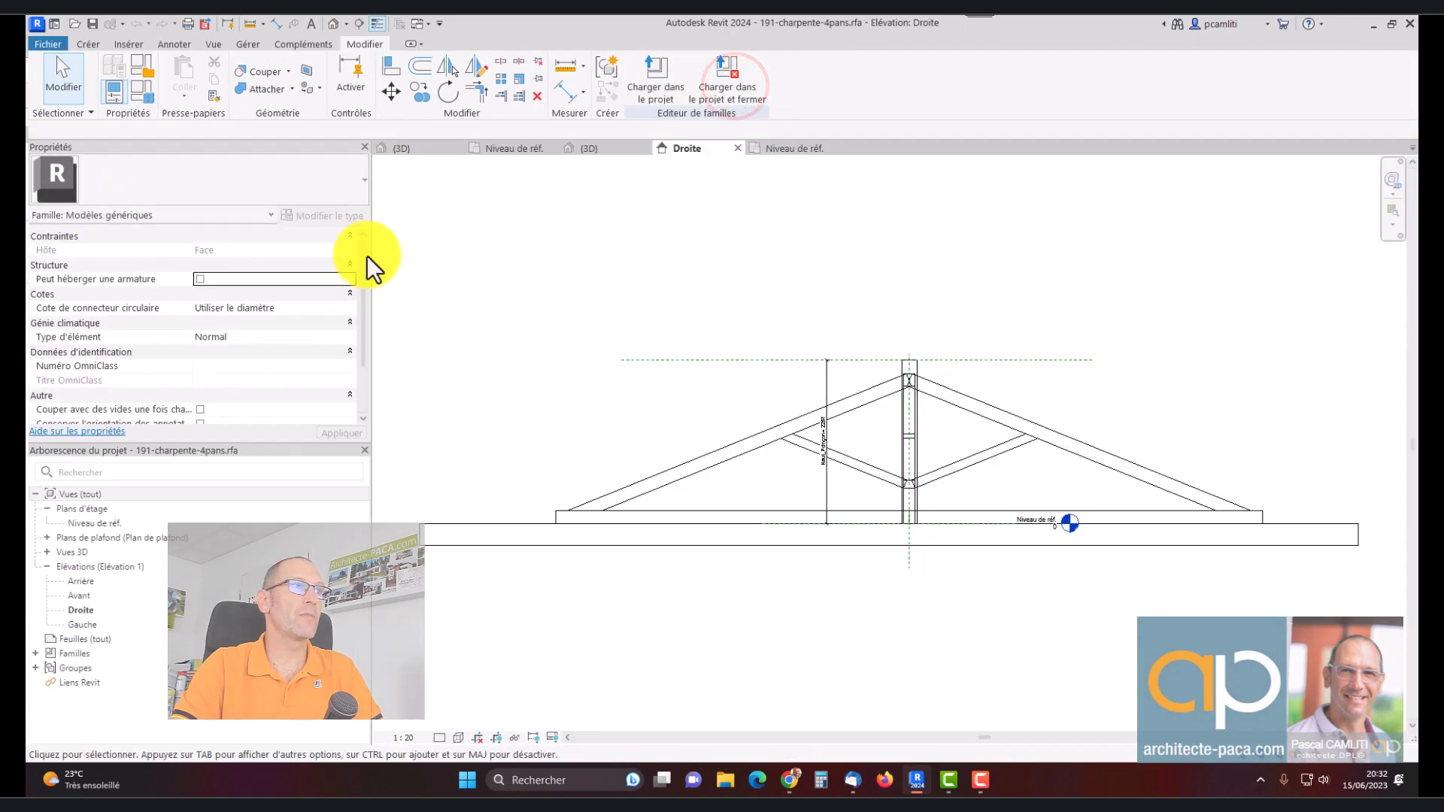
click(141, 92)
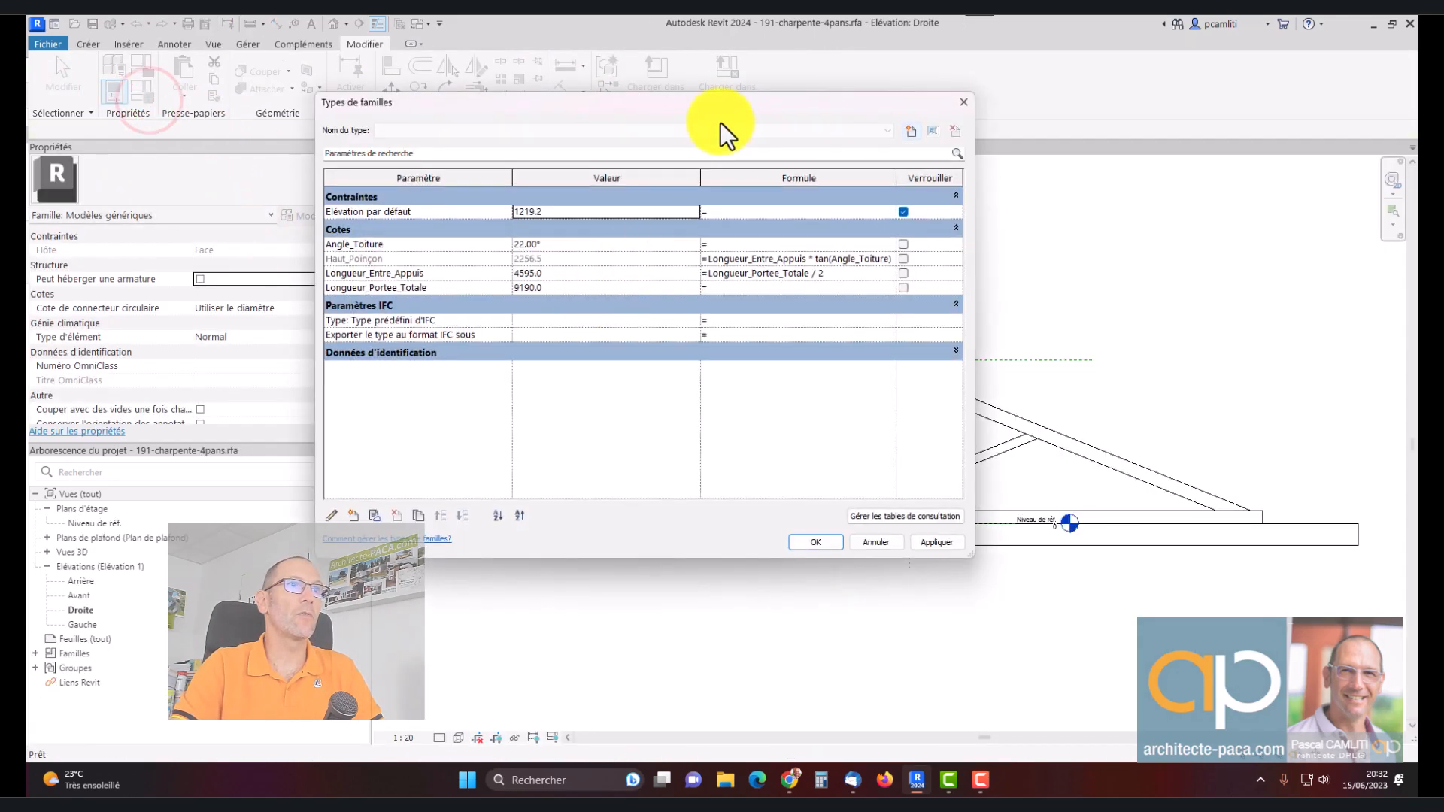
drag(721, 110, 822, 124)
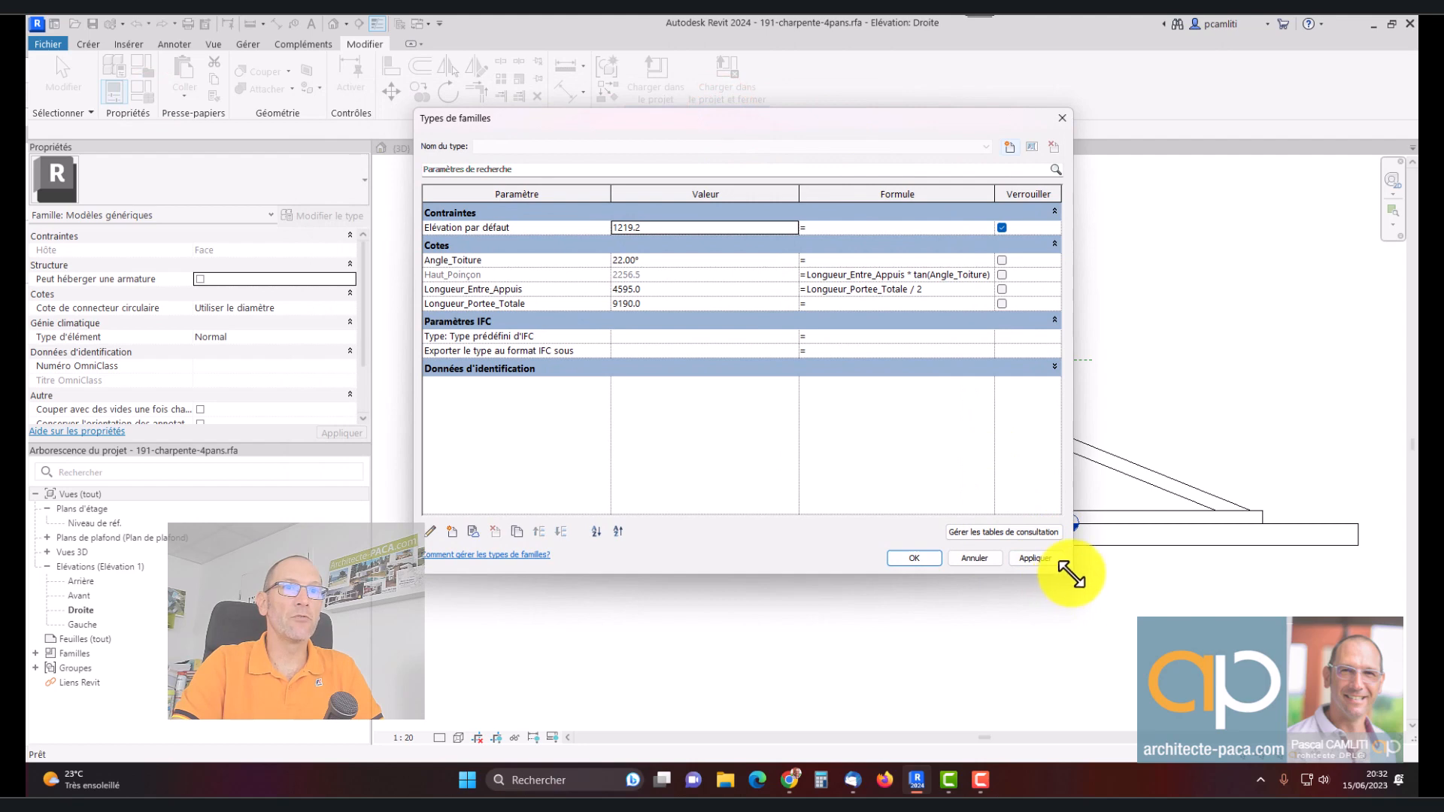
drag(1070, 573, 1262, 637)
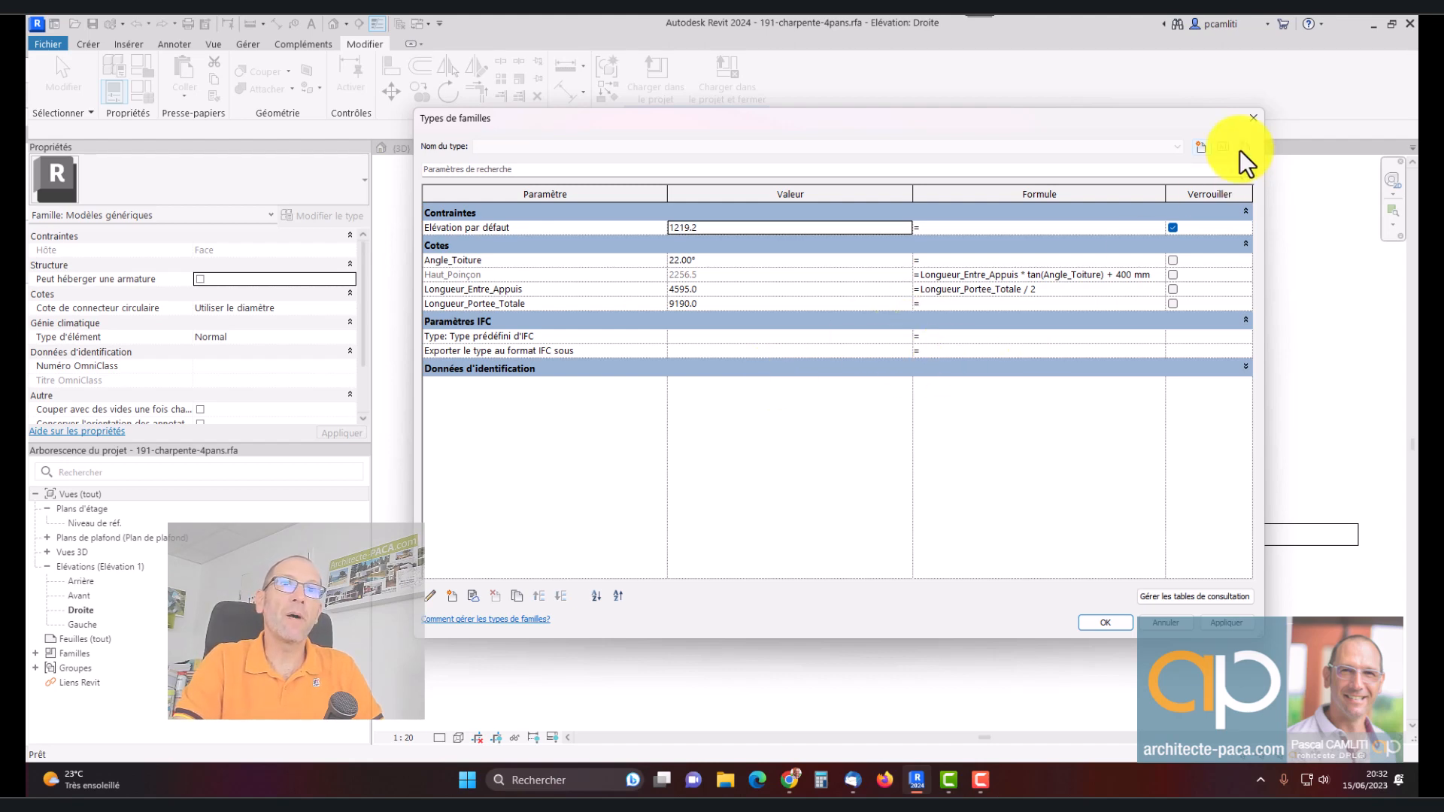
click(1251, 120)
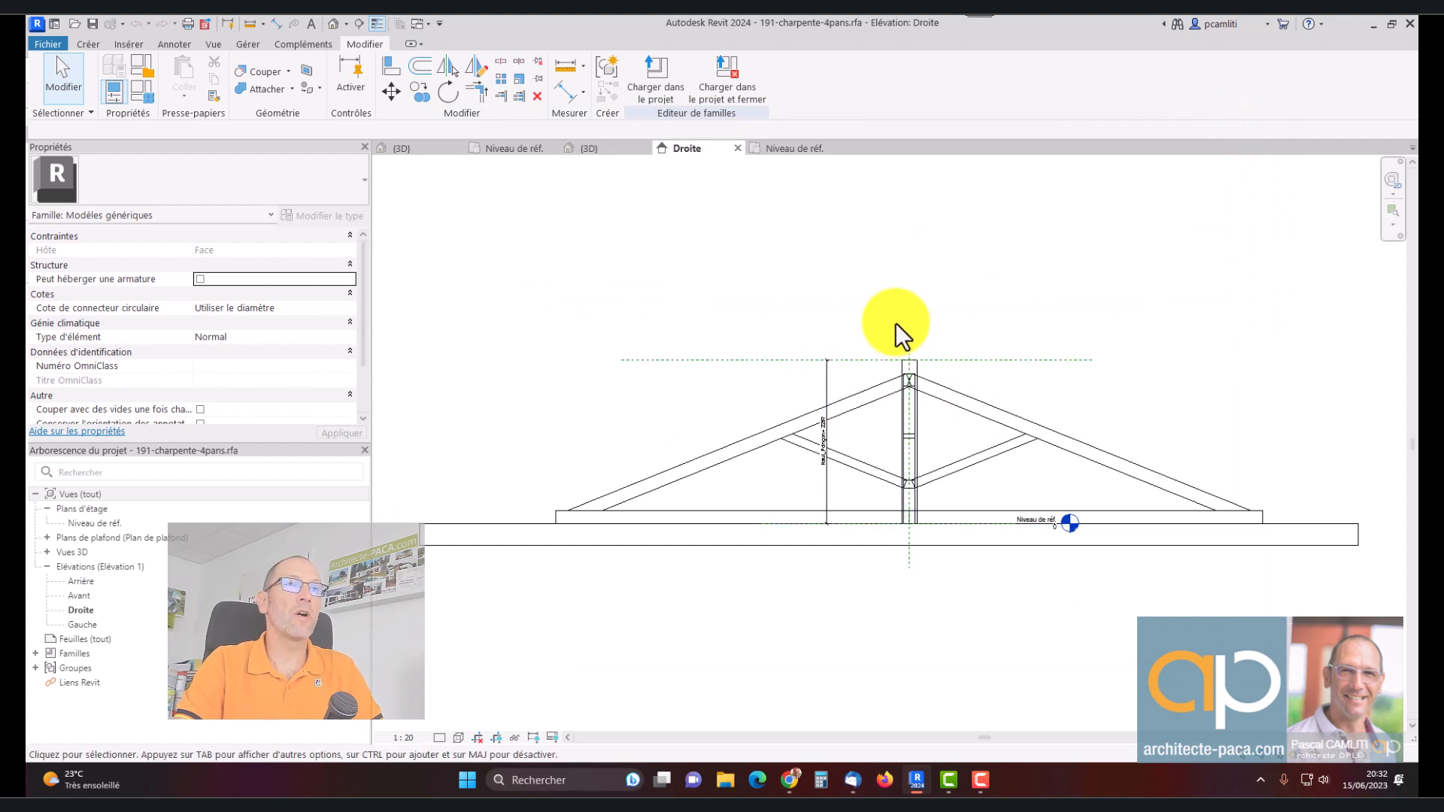
Switch to the Famille1 family and display its 3D view in a shaded visual style
click(798, 155)
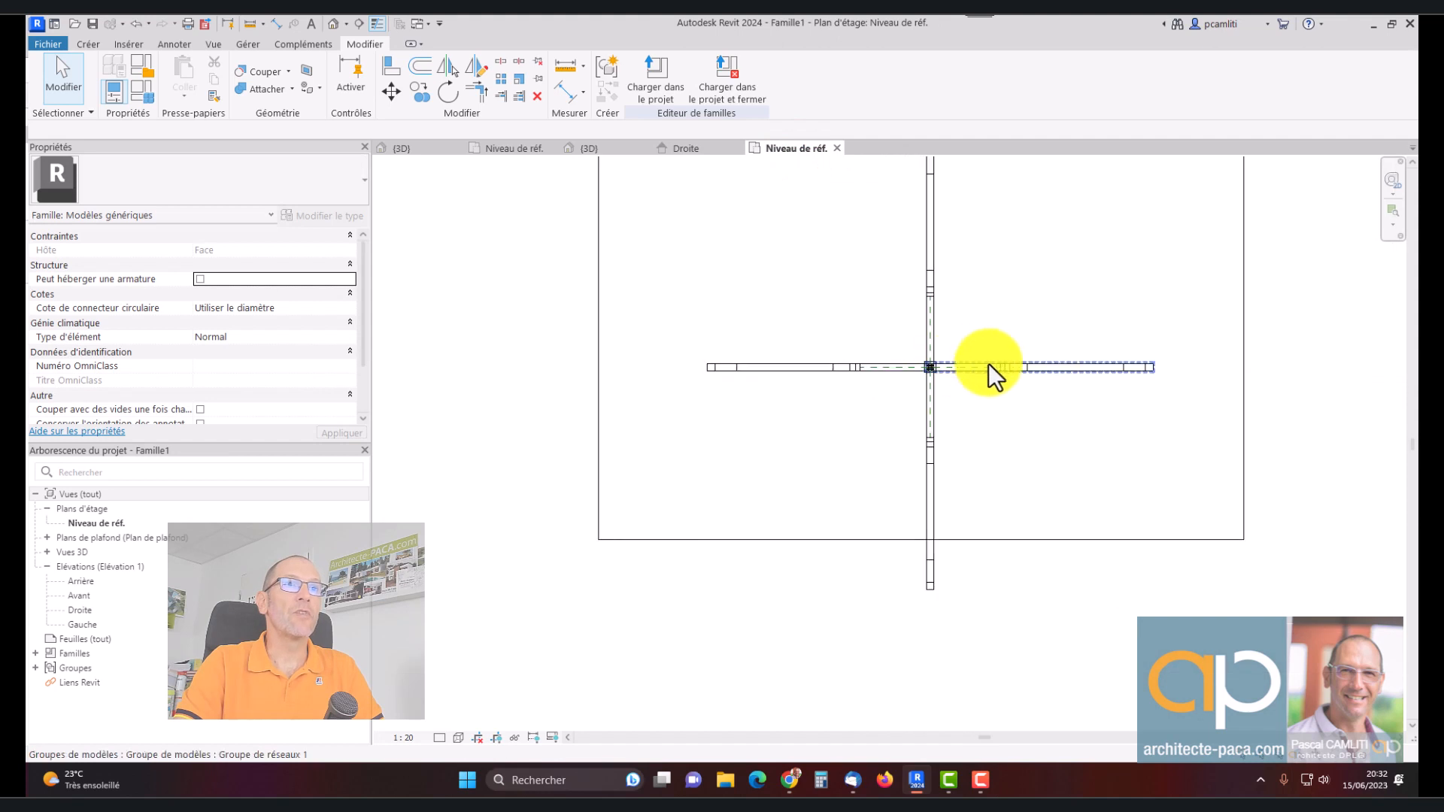
middle_drag(989, 364, 899, 442)
scroll(820, 358, up, 1)
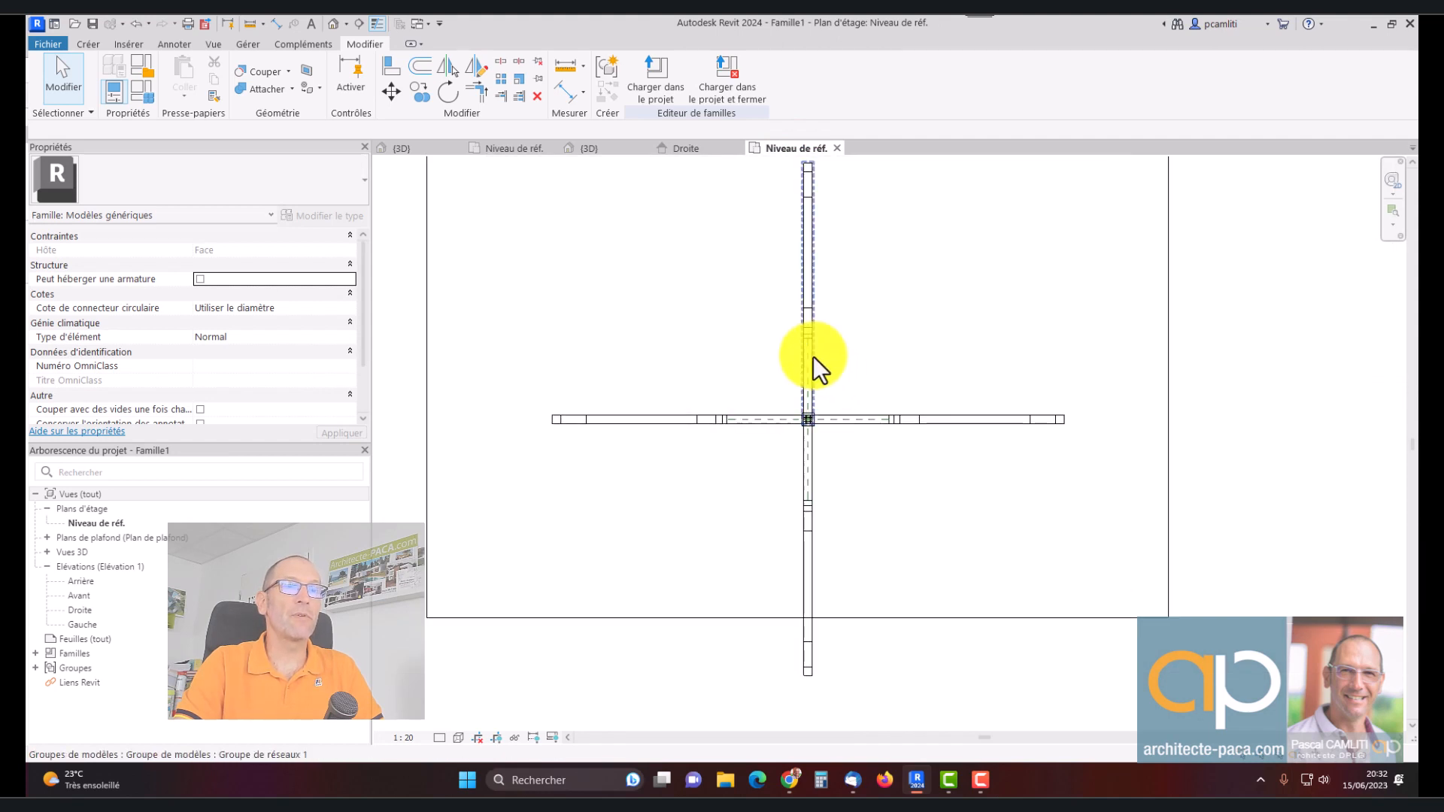
key(3)
key(d)
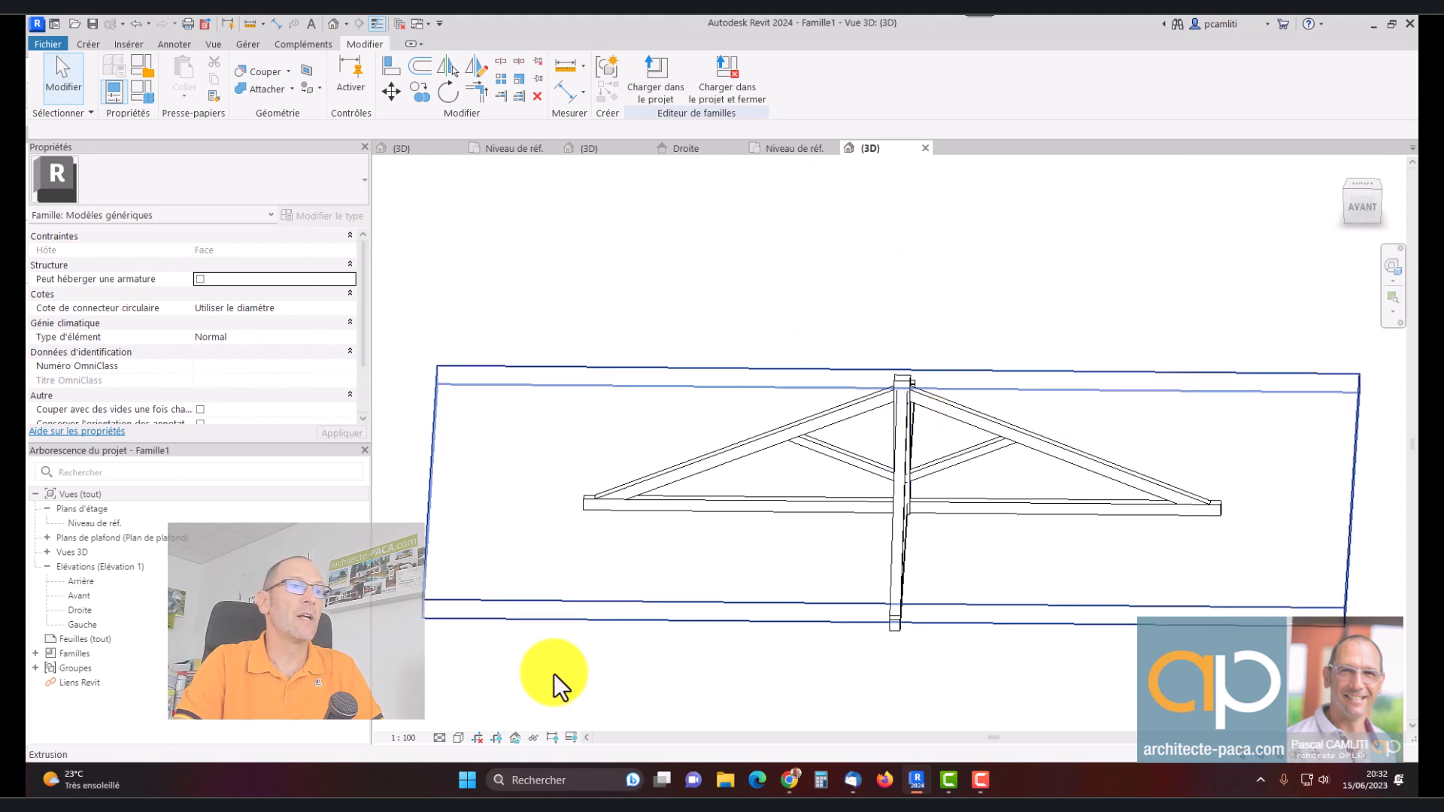
click(458, 737)
click(498, 677)
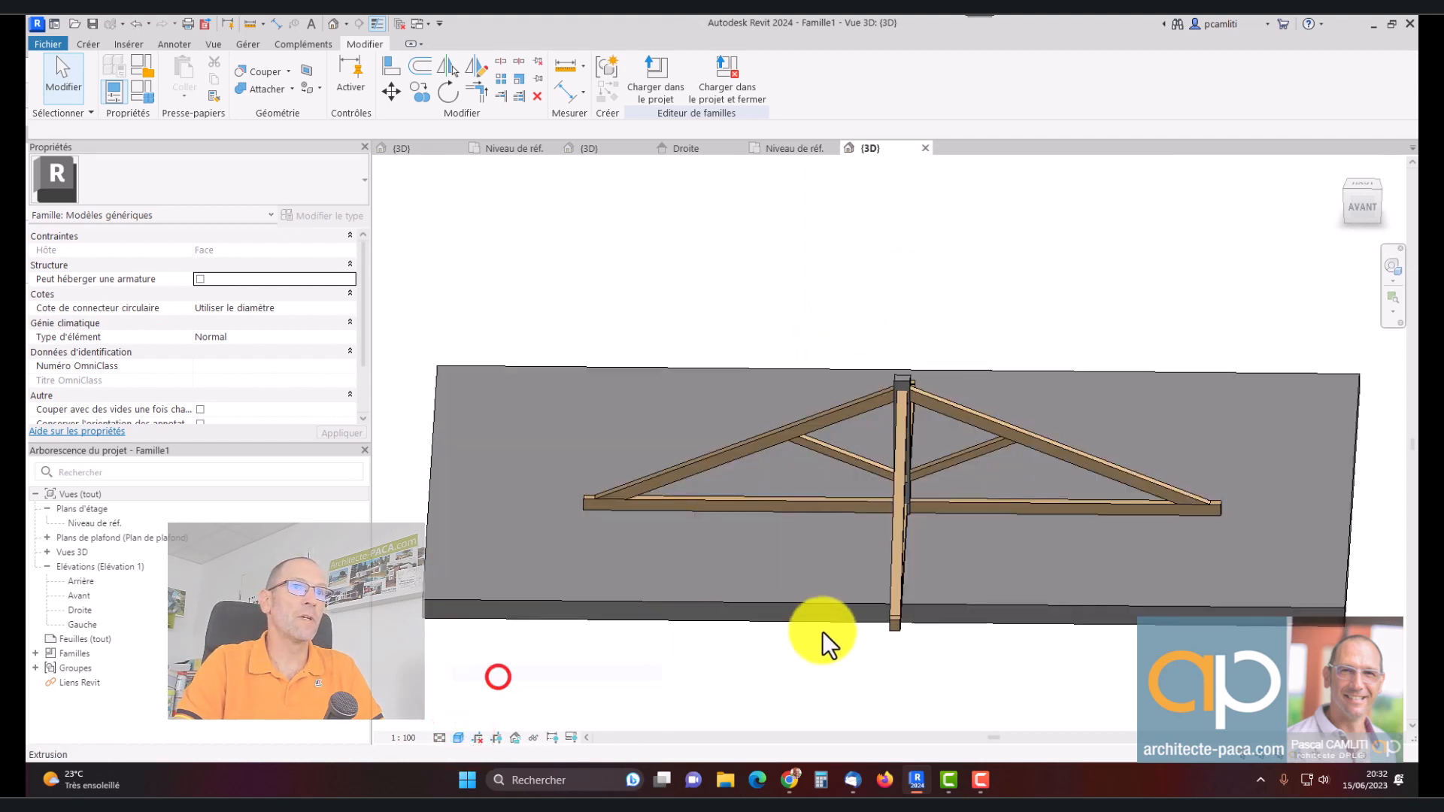
Associate the king post's material with a new family type parameter named Matériau_Poinçon
click(907, 379)
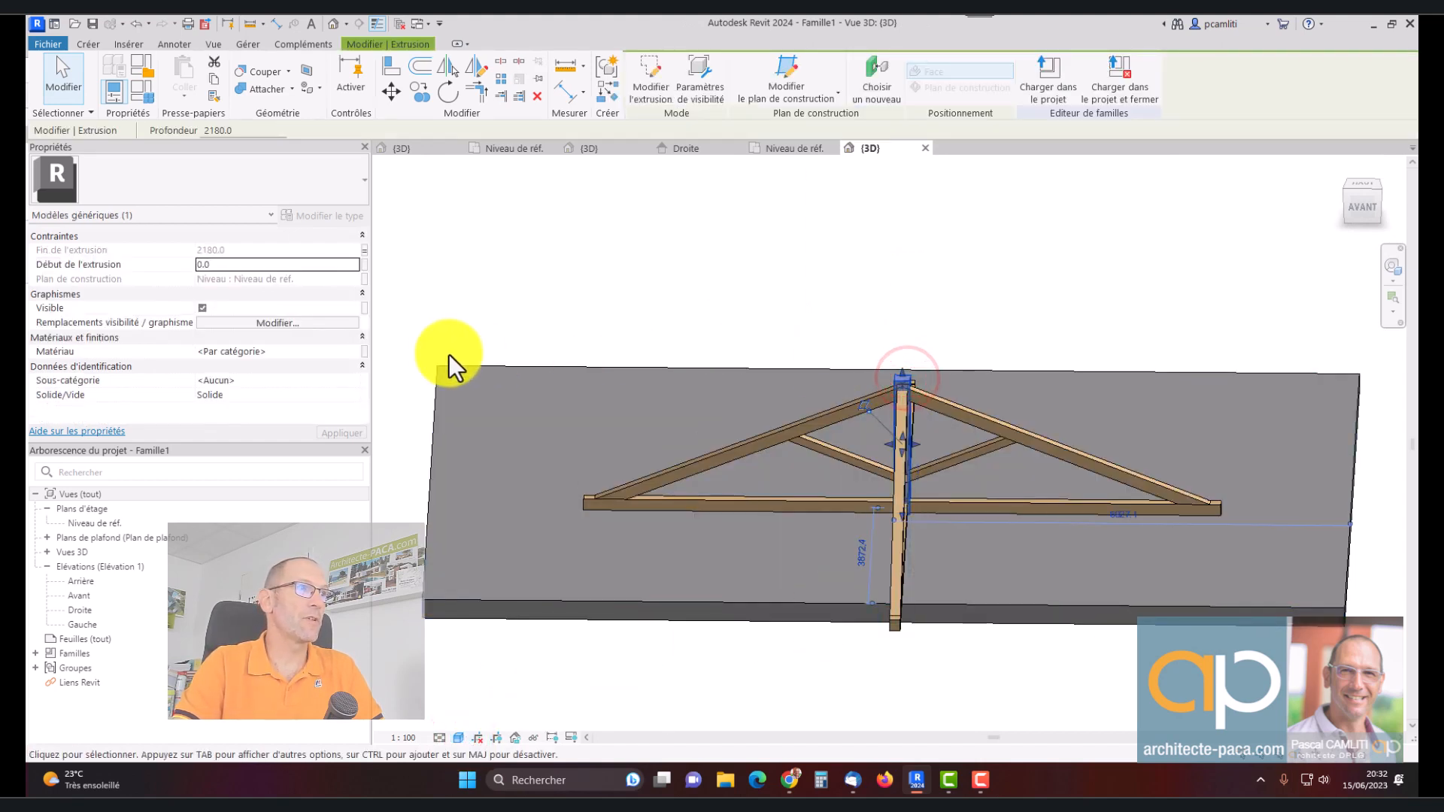
click(365, 351)
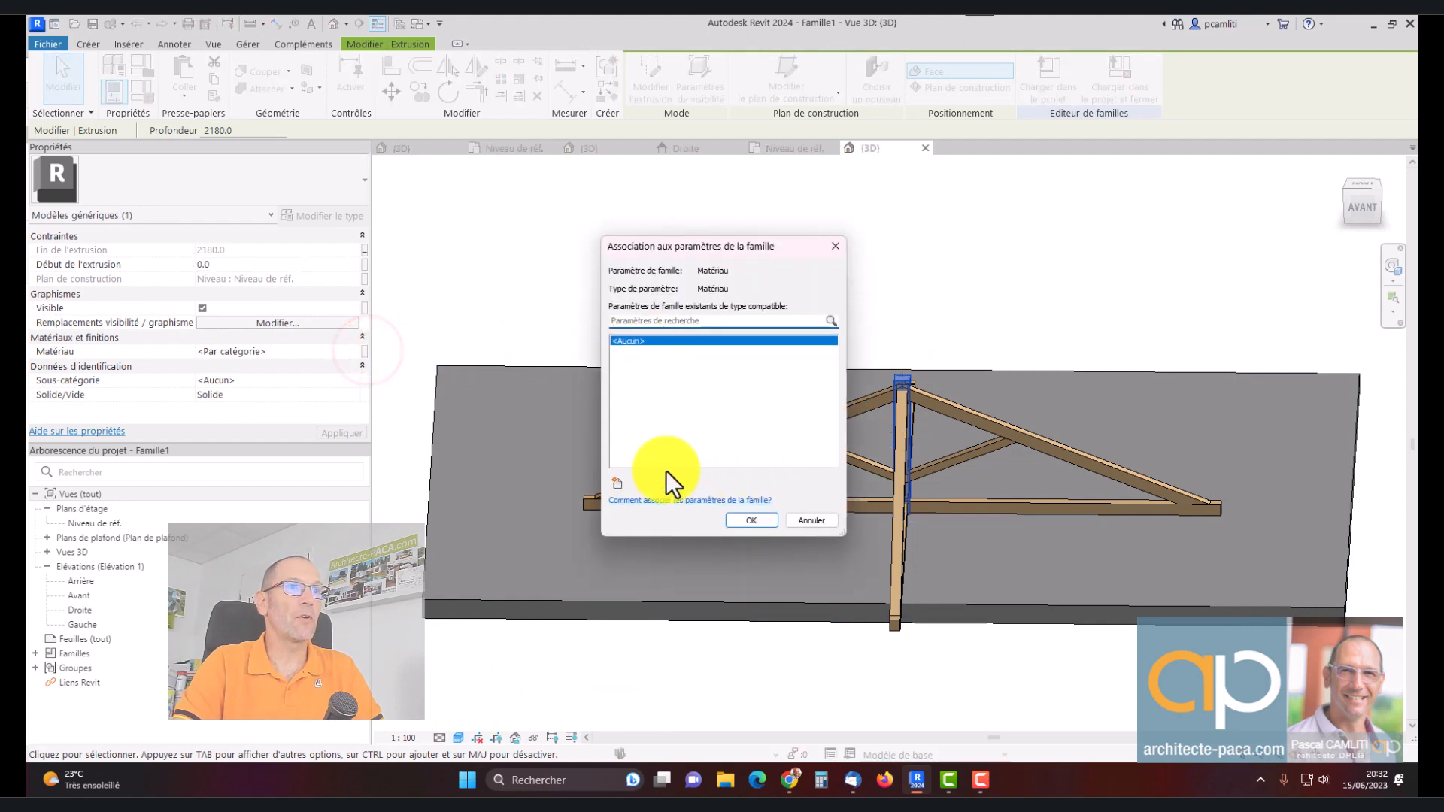
click(618, 483)
text(M)
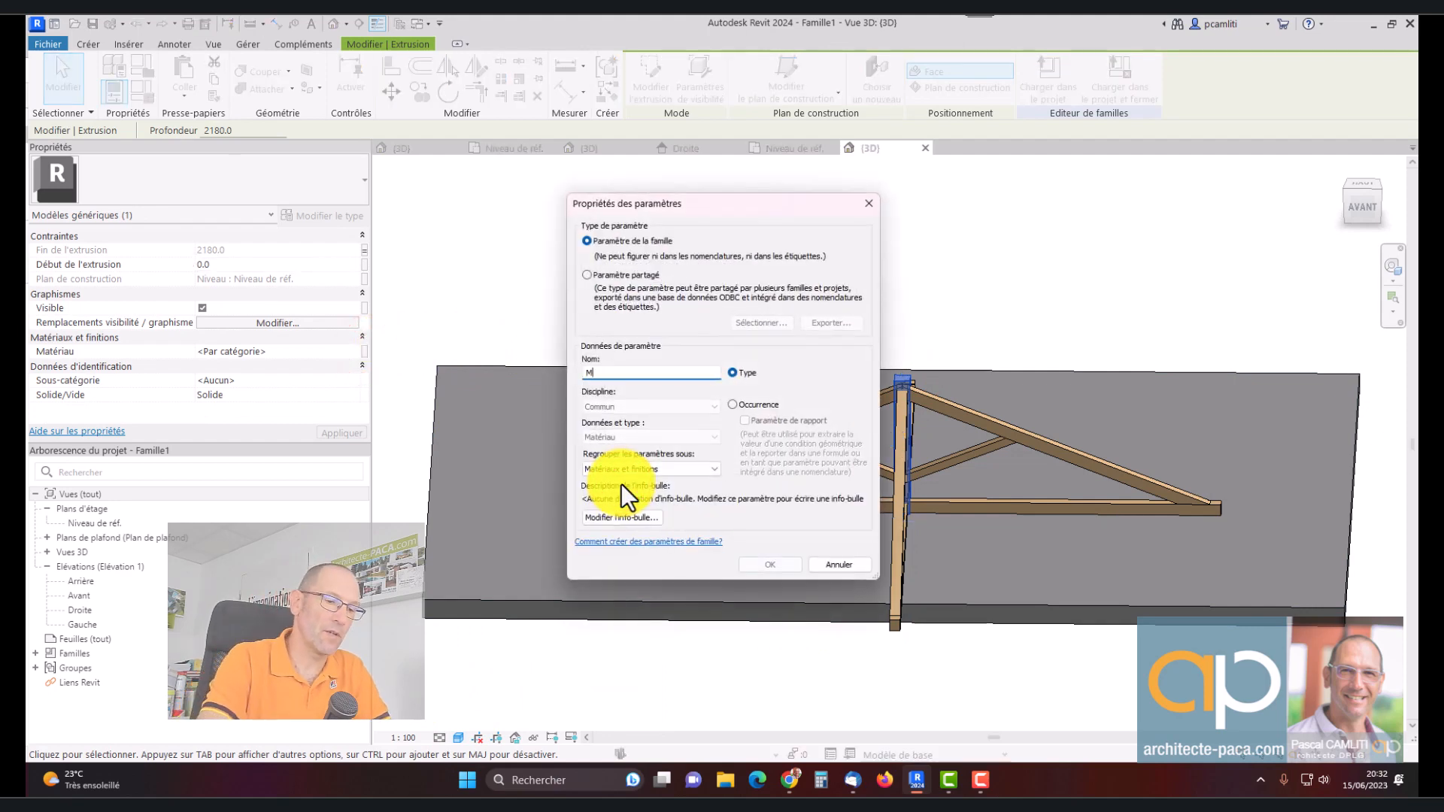
text(atériau)
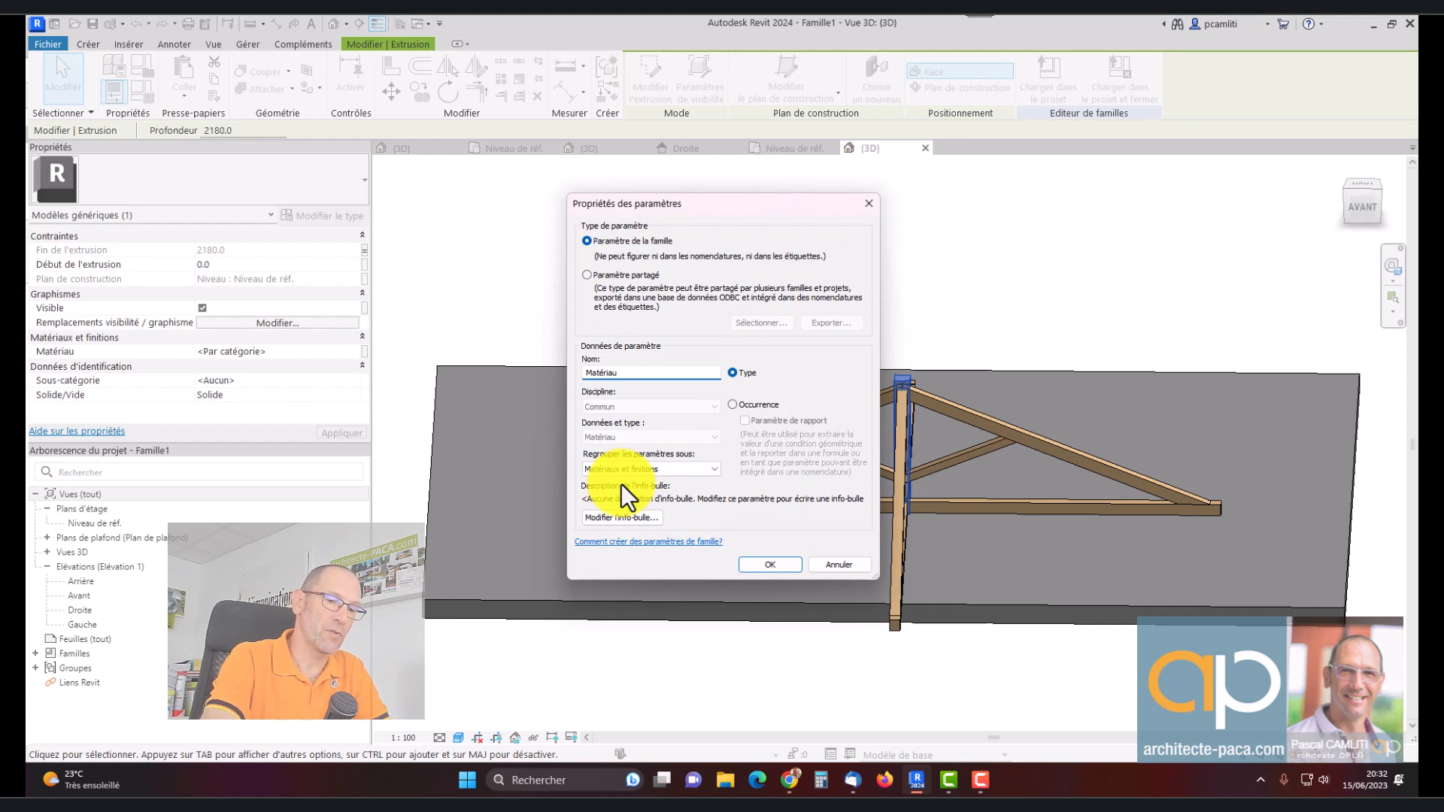
text(_Poinçon)
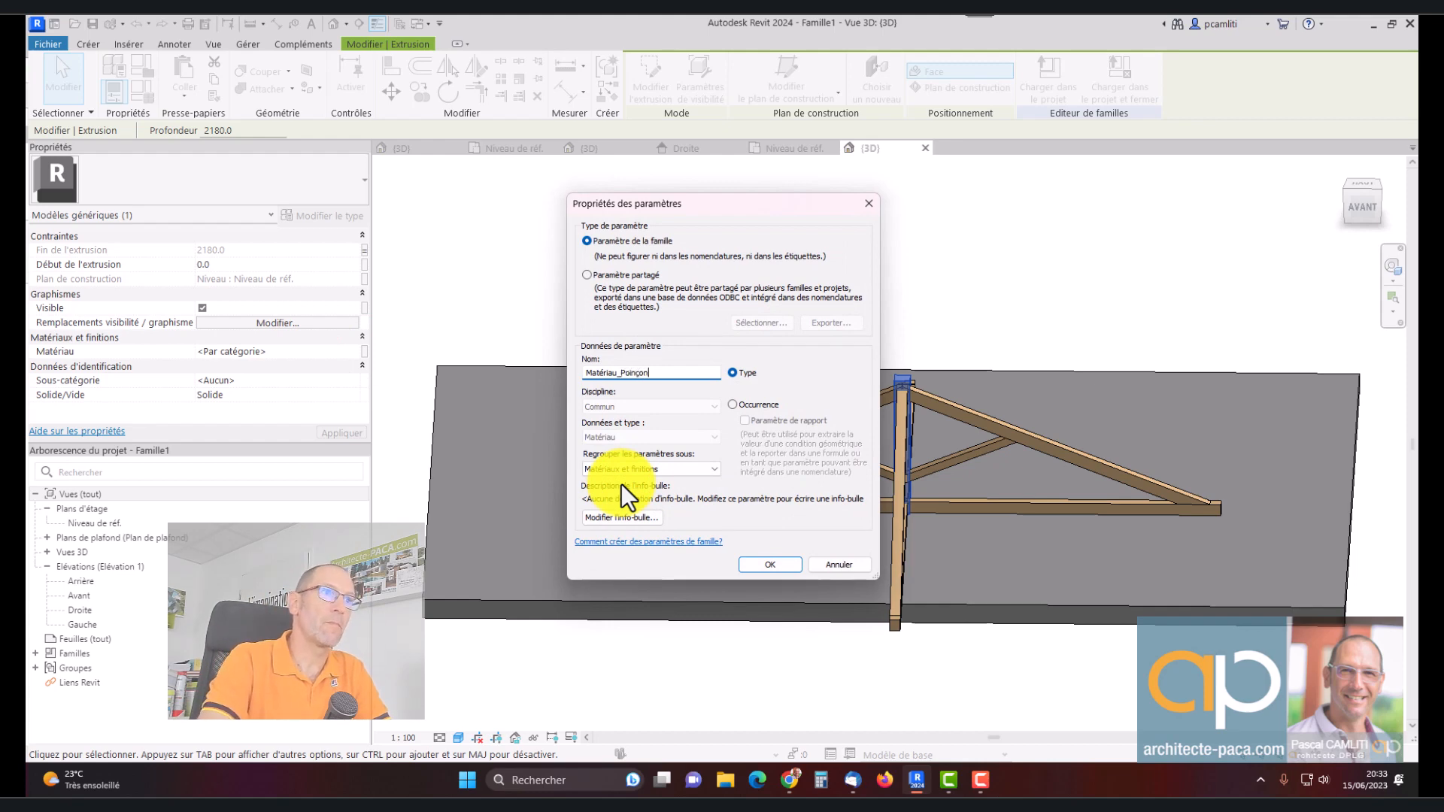
key(Return)
click(759, 517)
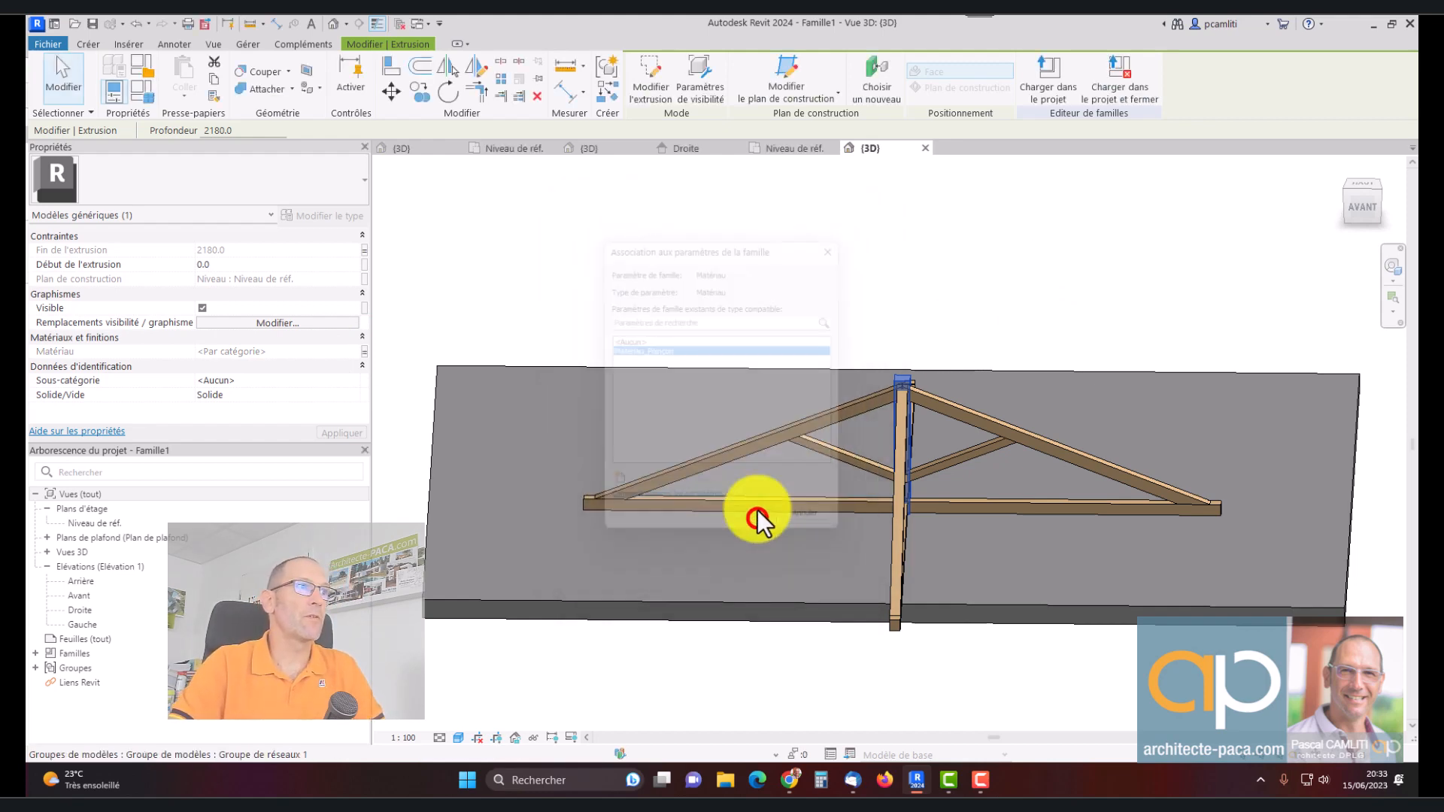
Try to assign the Chêne, blanc material to the Matériau_Poinçon parameter
click(143, 89)
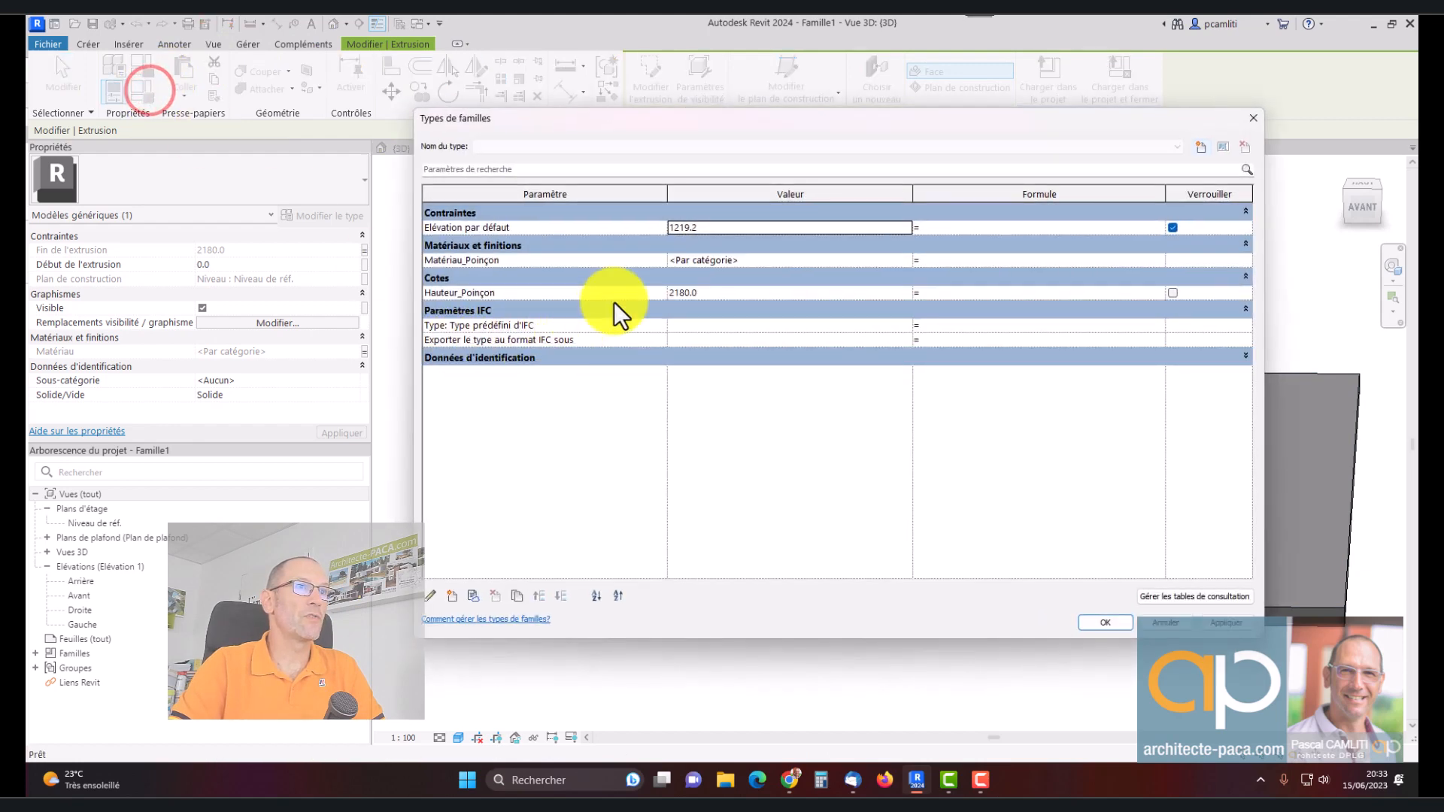
click(906, 260)
click(906, 260)
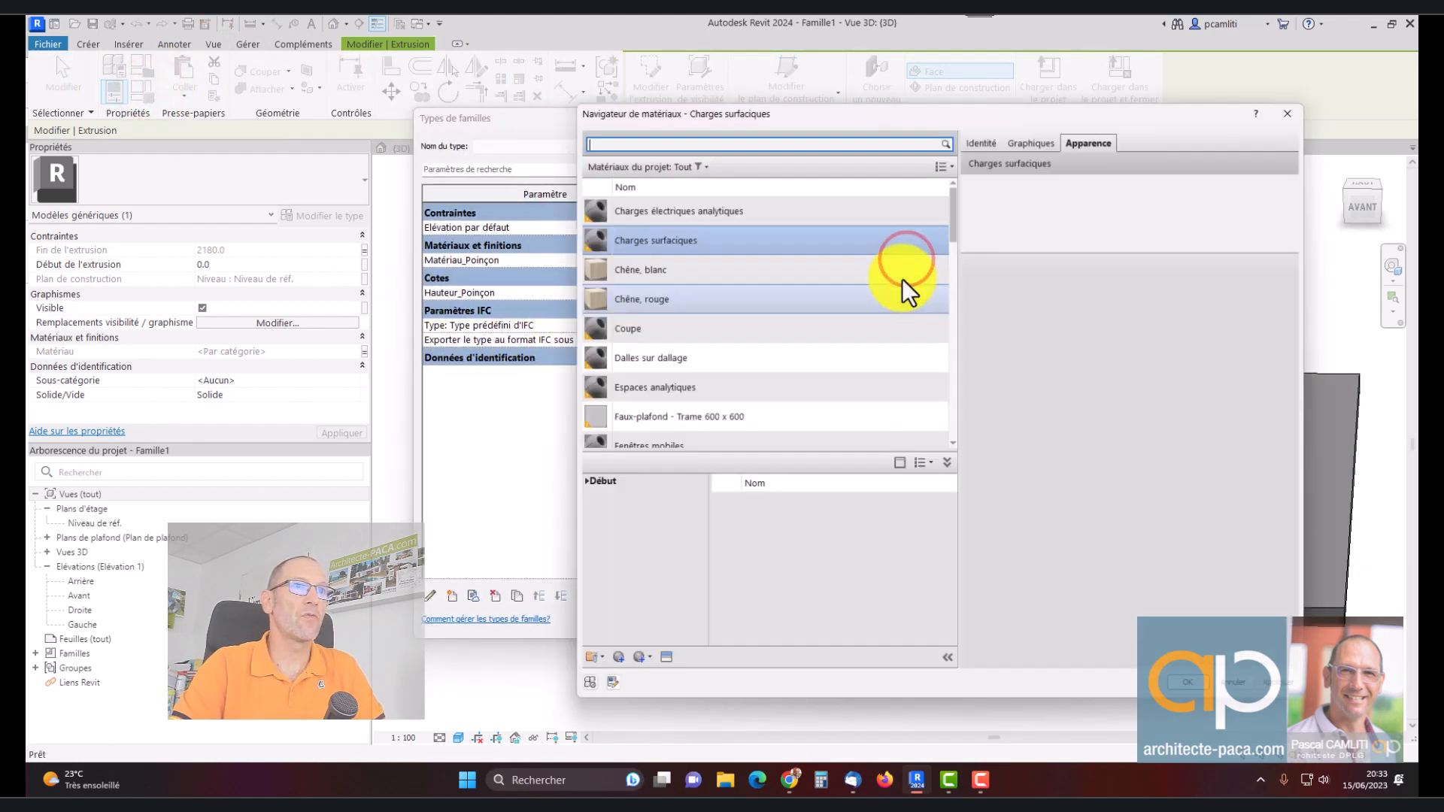
click(688, 268)
click(1211, 691)
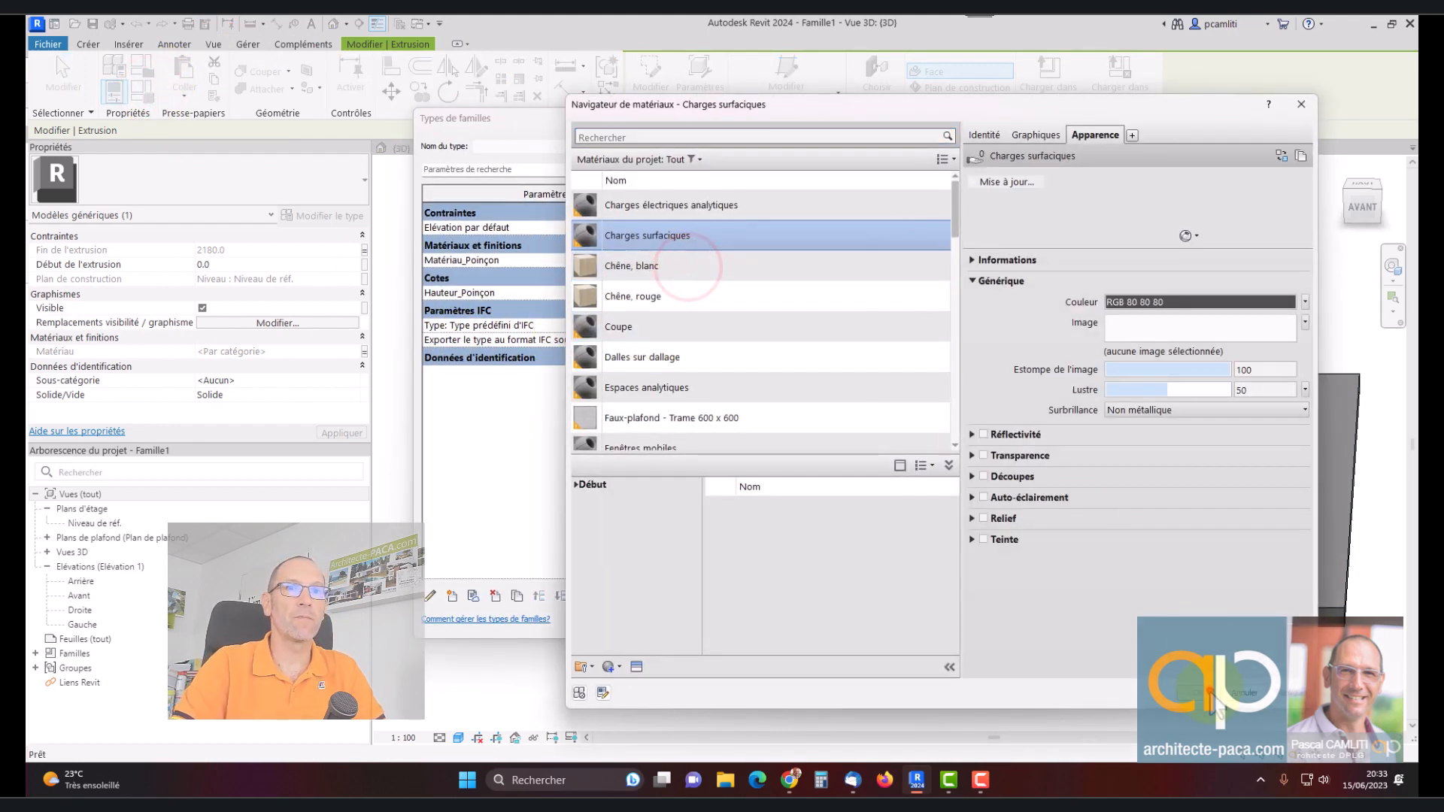
click(1130, 624)
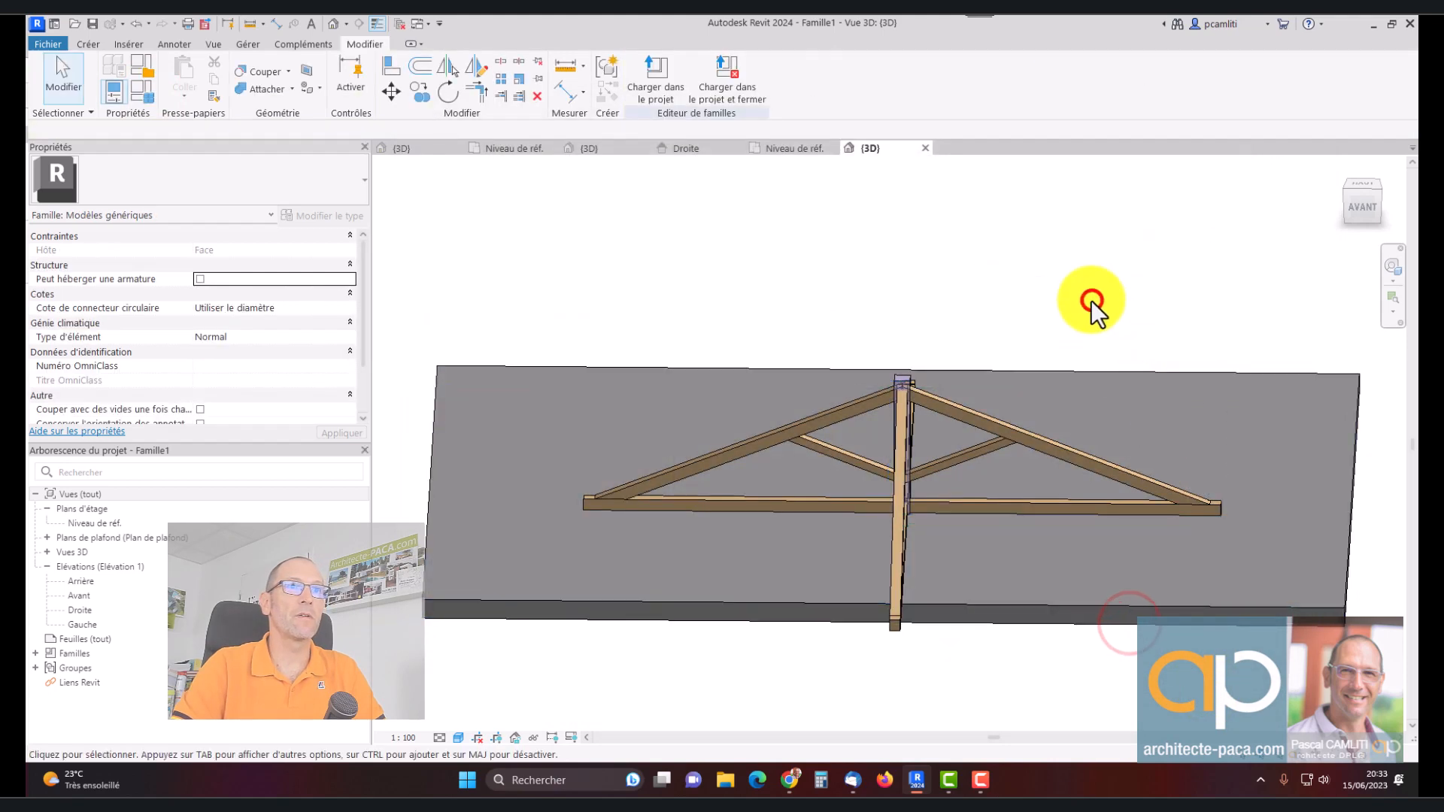
Set the Matériau_Poinçon parameter to Chêne, blanc in the family types and apply it
scroll(899, 387, up, 3)
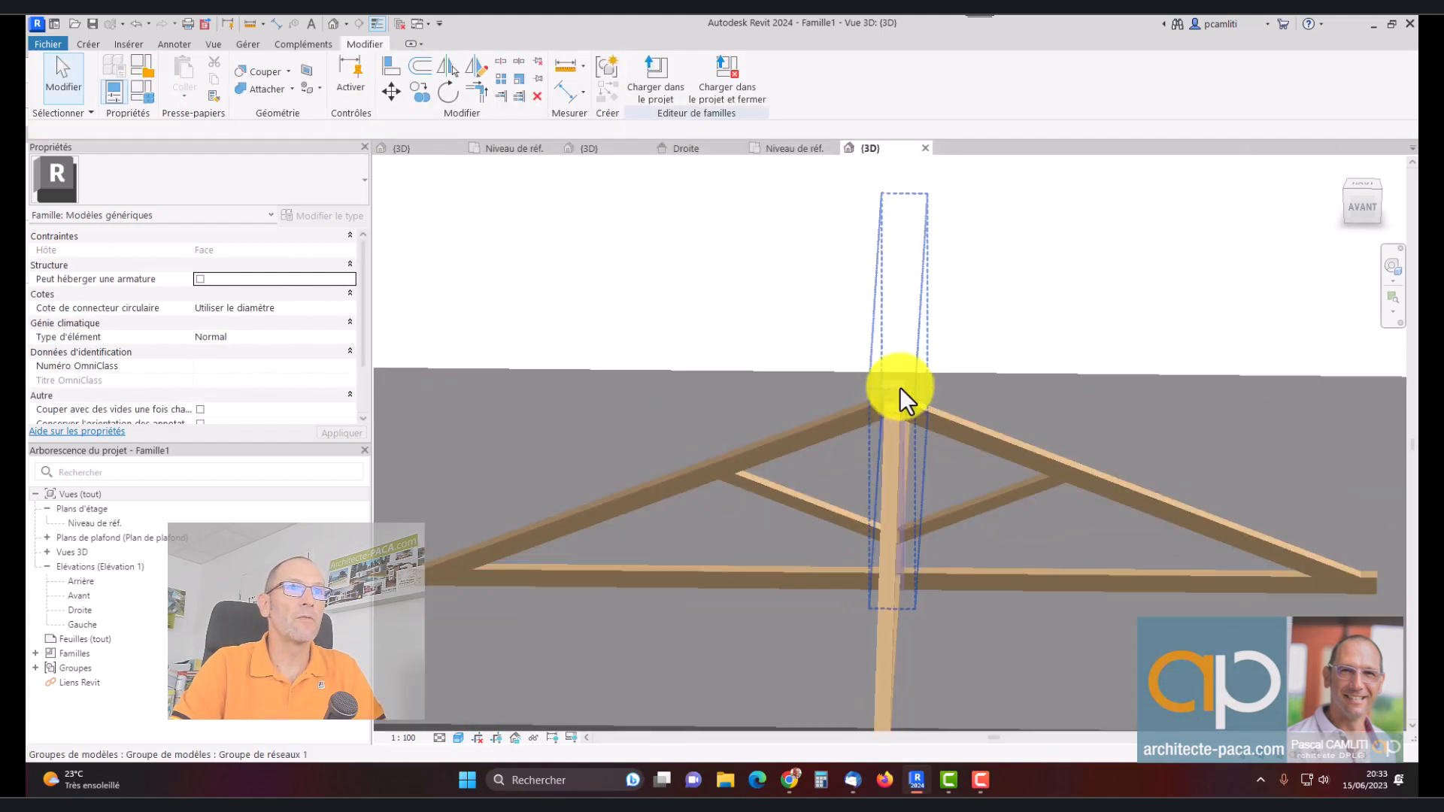
scroll(899, 387, up, 3)
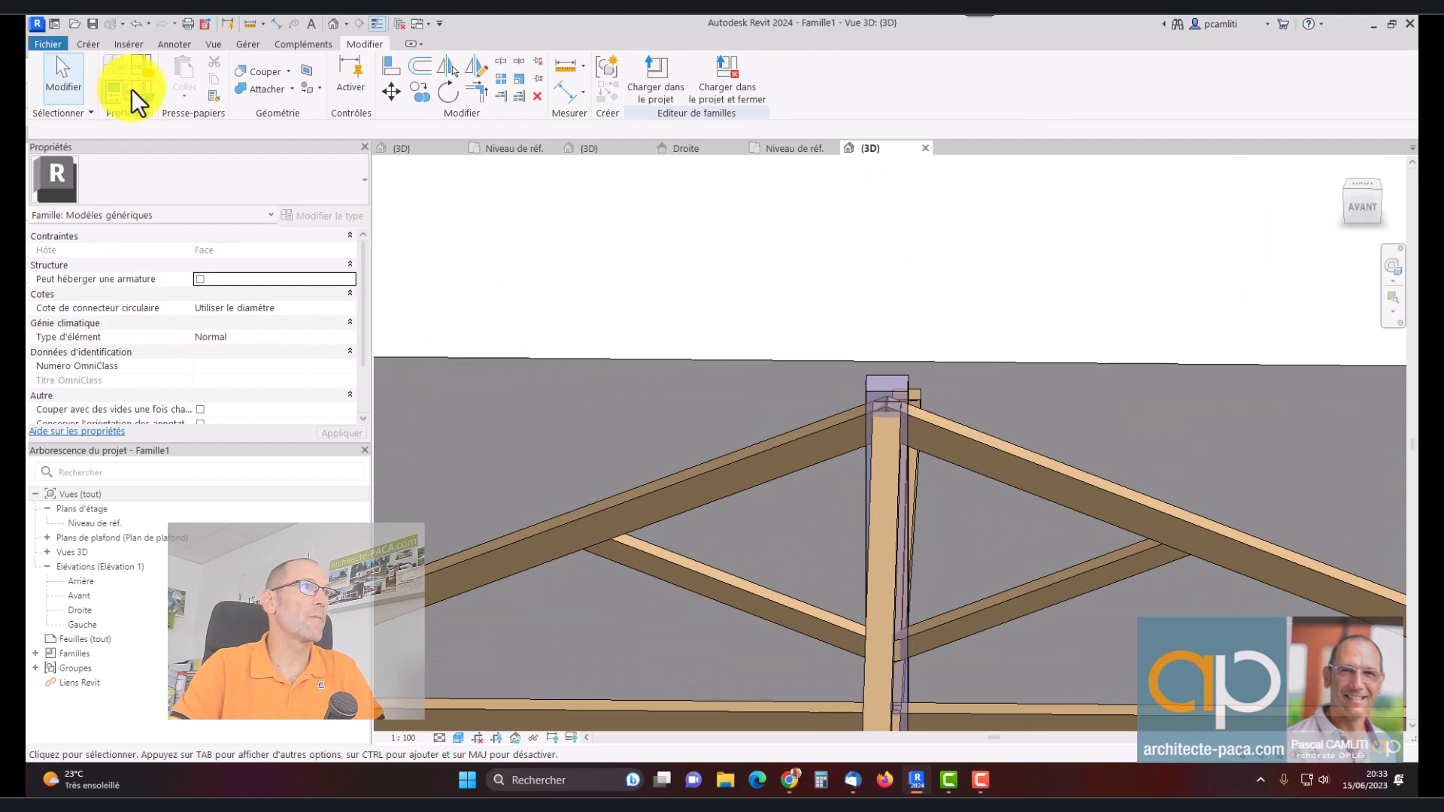
click(132, 89)
click(807, 259)
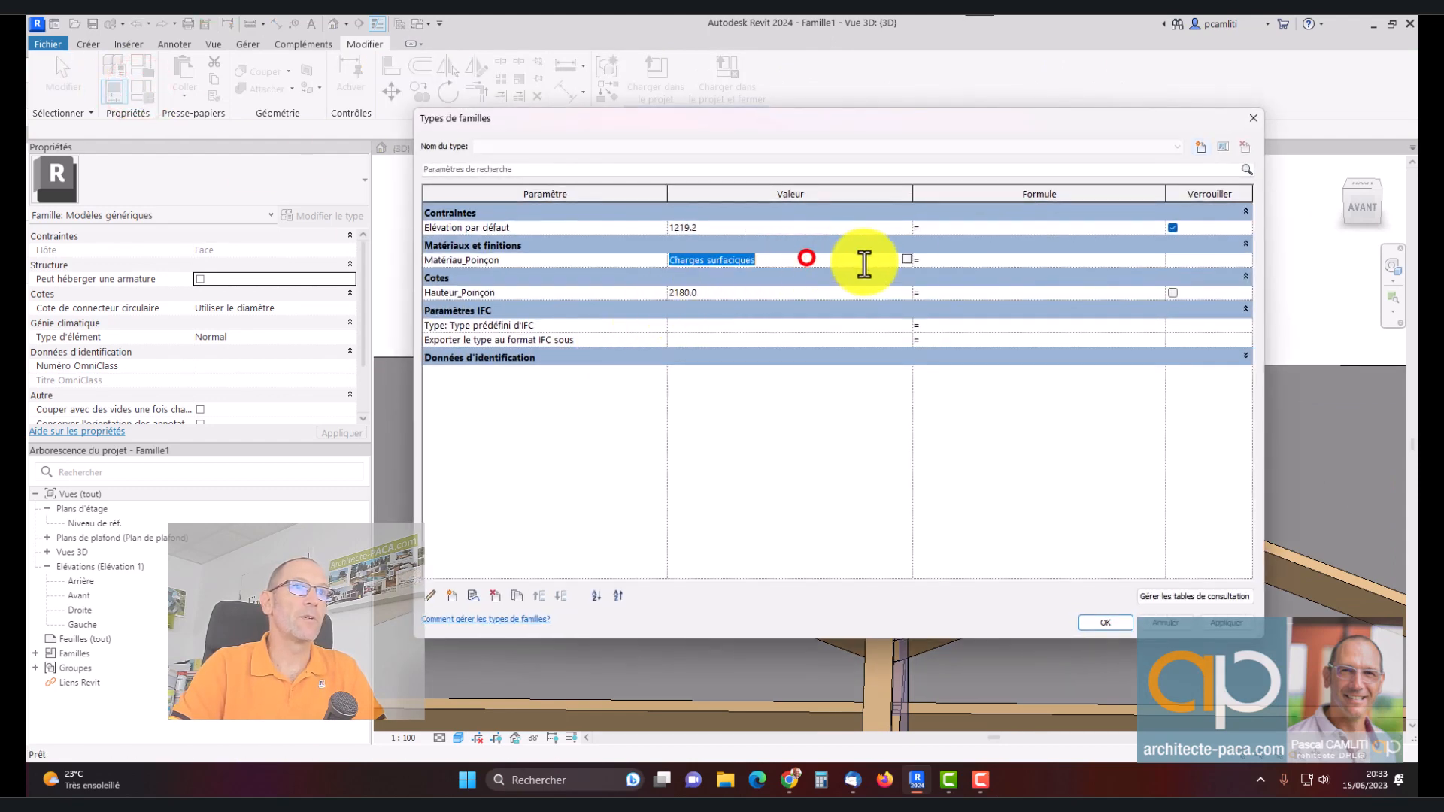
click(906, 261)
click(690, 272)
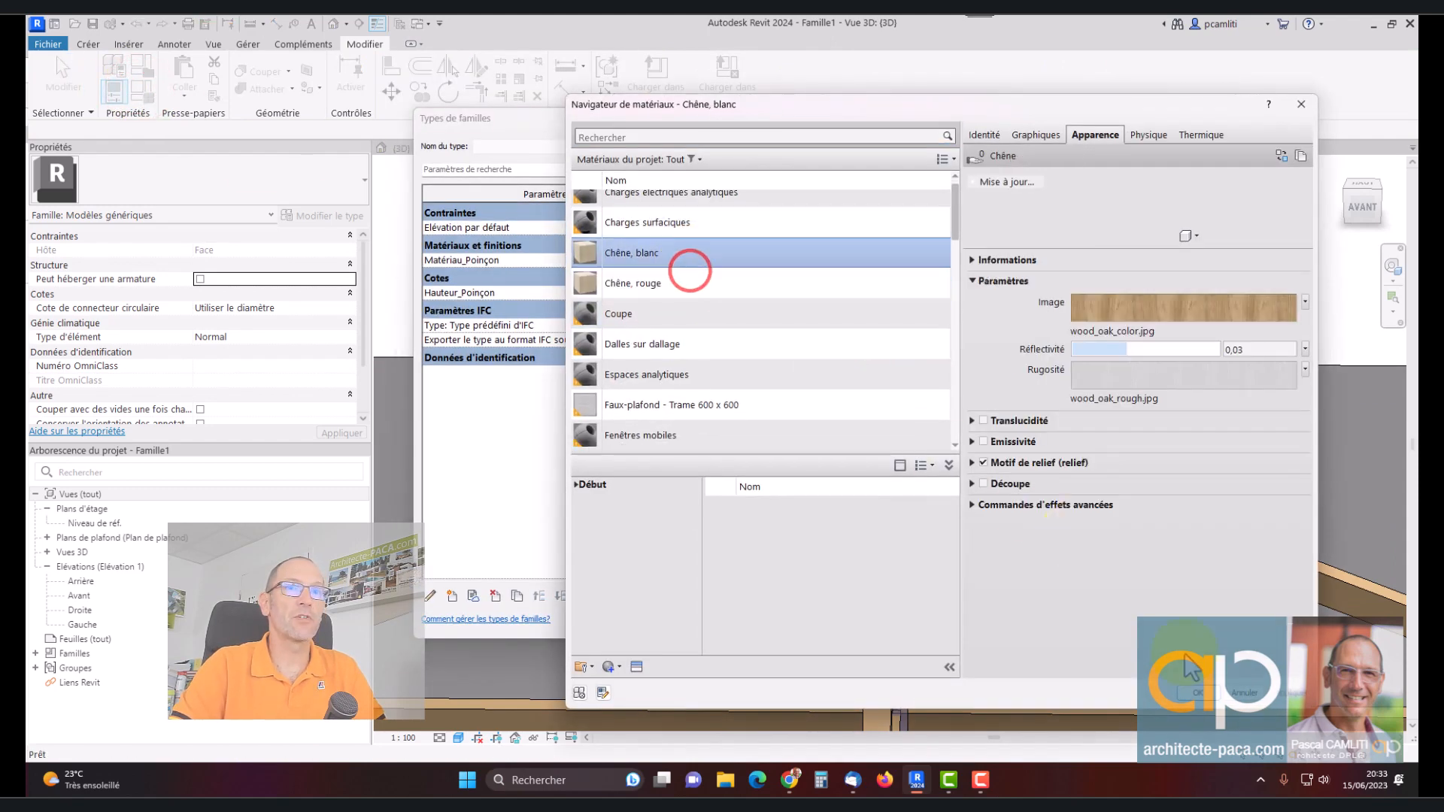
click(1198, 693)
click(1228, 622)
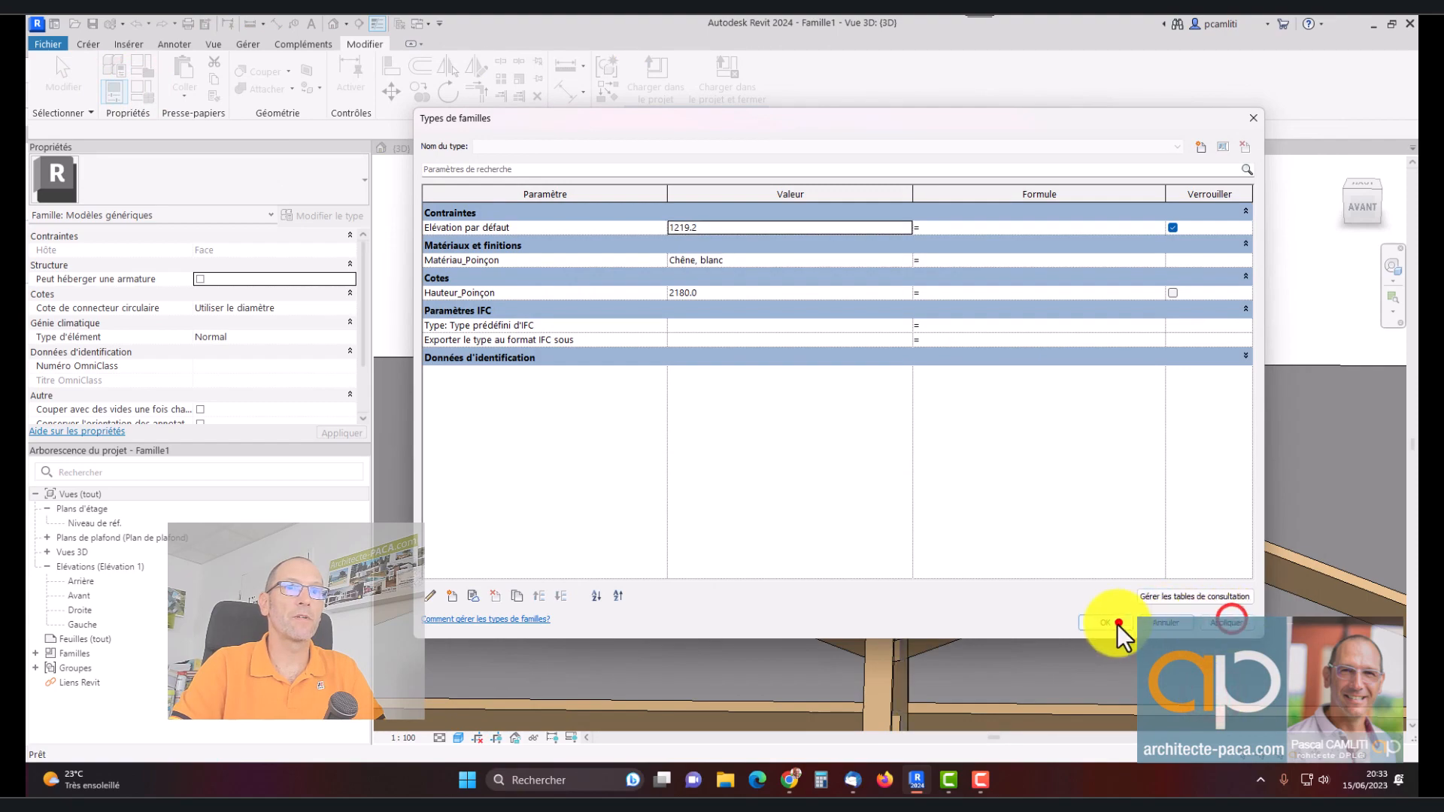
click(1117, 624)
Stretch the host slab extrusion outward past the truss end so that it lies under the whole roof frame
shift+middle_drag(1102, 308, 935, 329)
scroll(958, 319, down, 5)
click(792, 589)
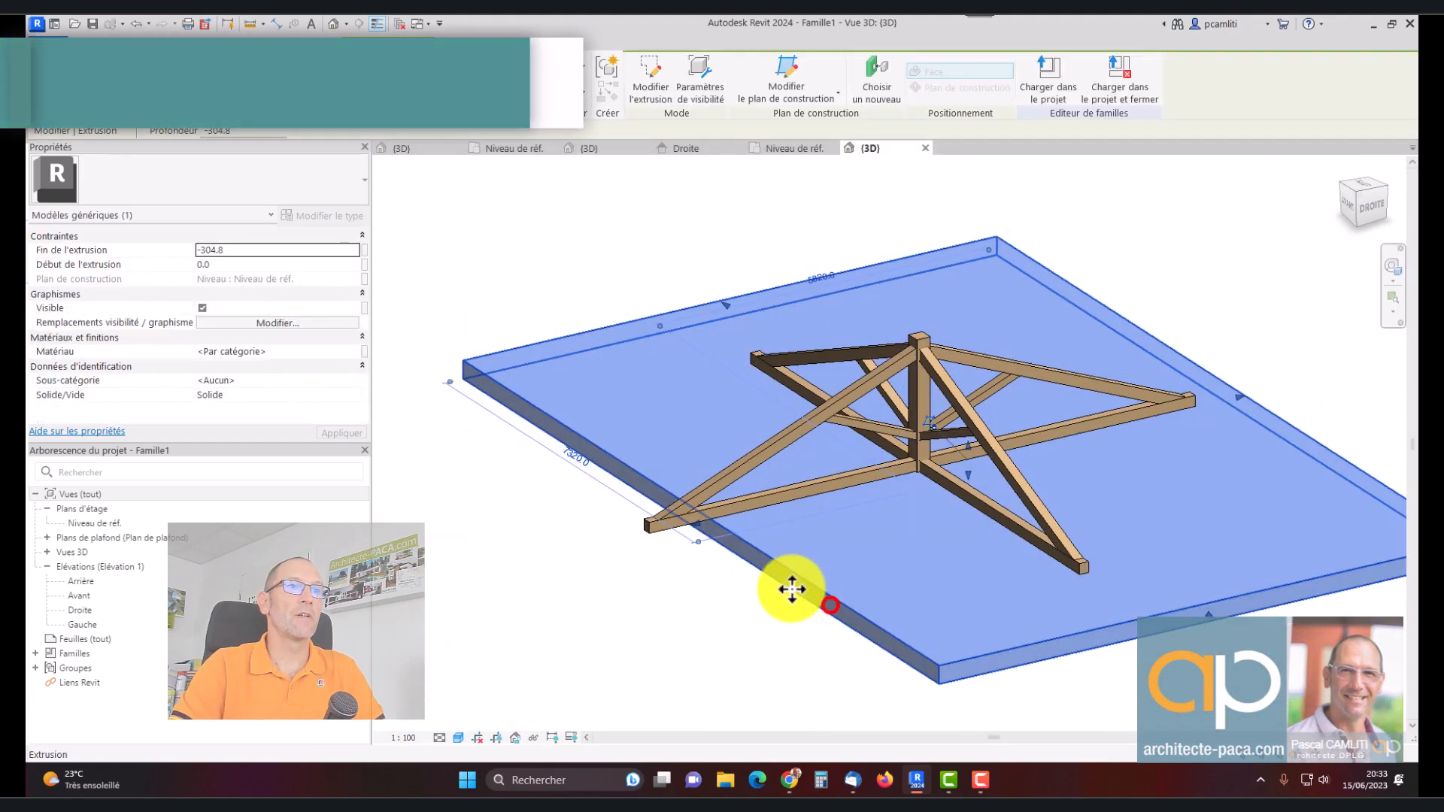
click(698, 527)
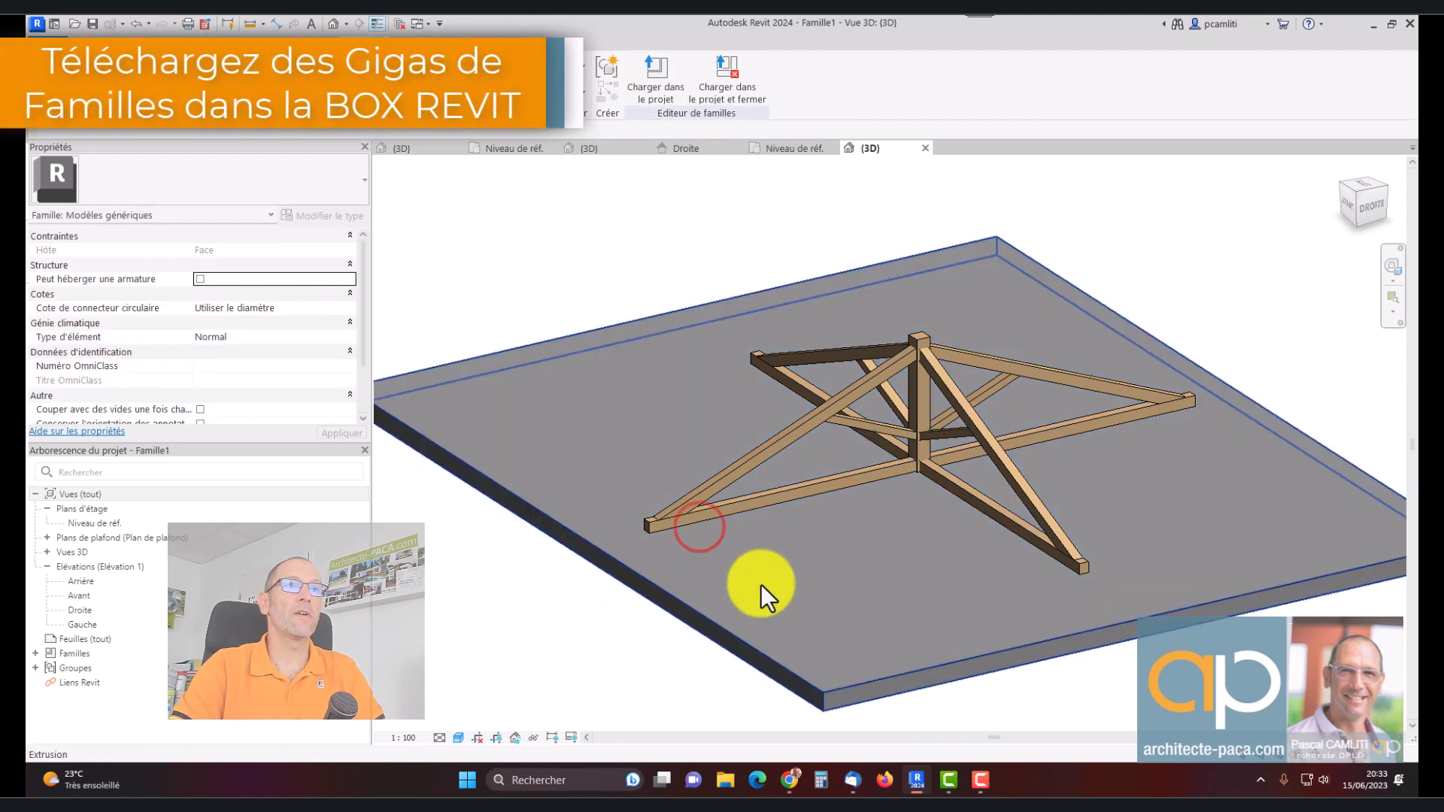
shift+middle_drag(760, 584, 932, 456)
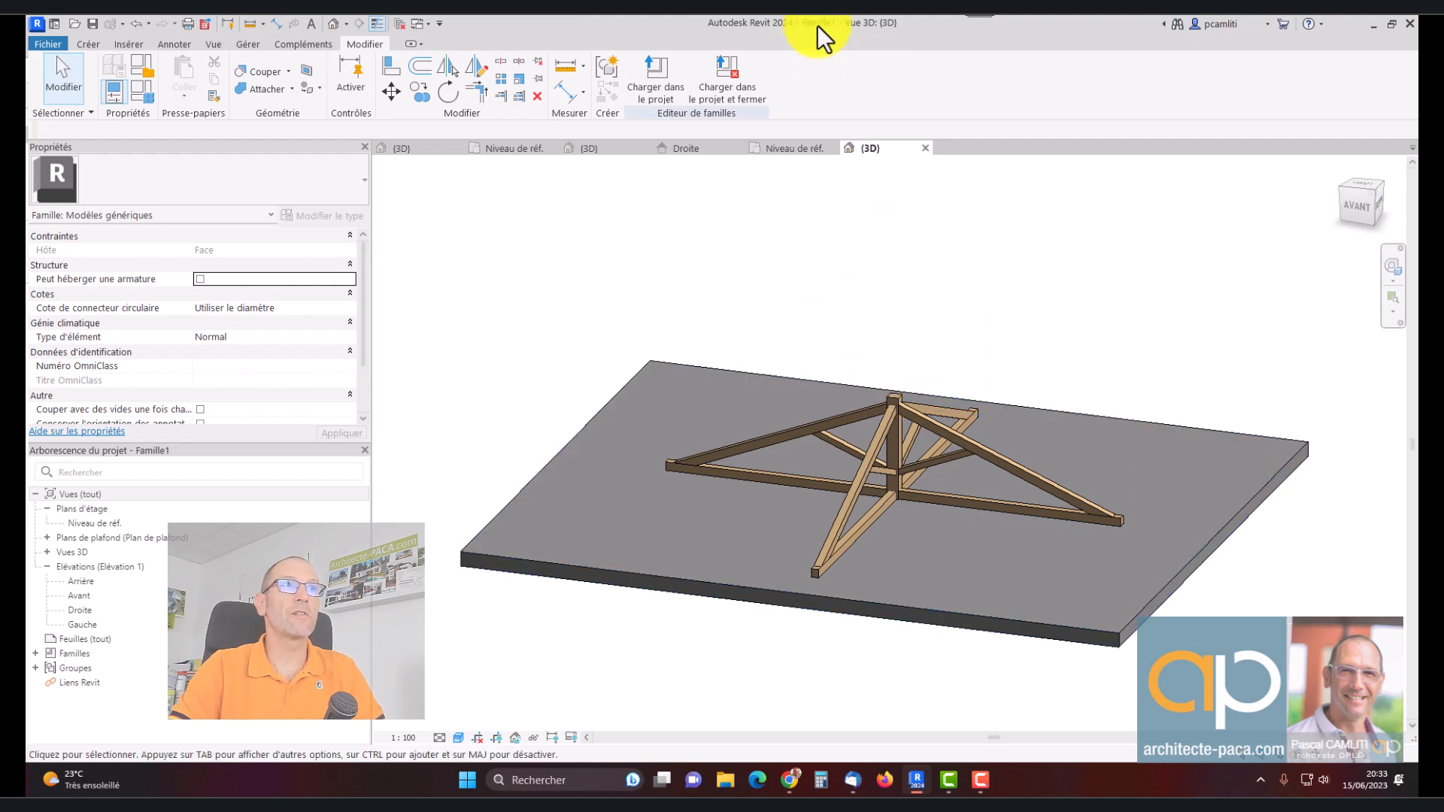
Load the Famille1 family into 191-charpente-4pans.rfa and leave component placement without placing an instance
click(438, 149)
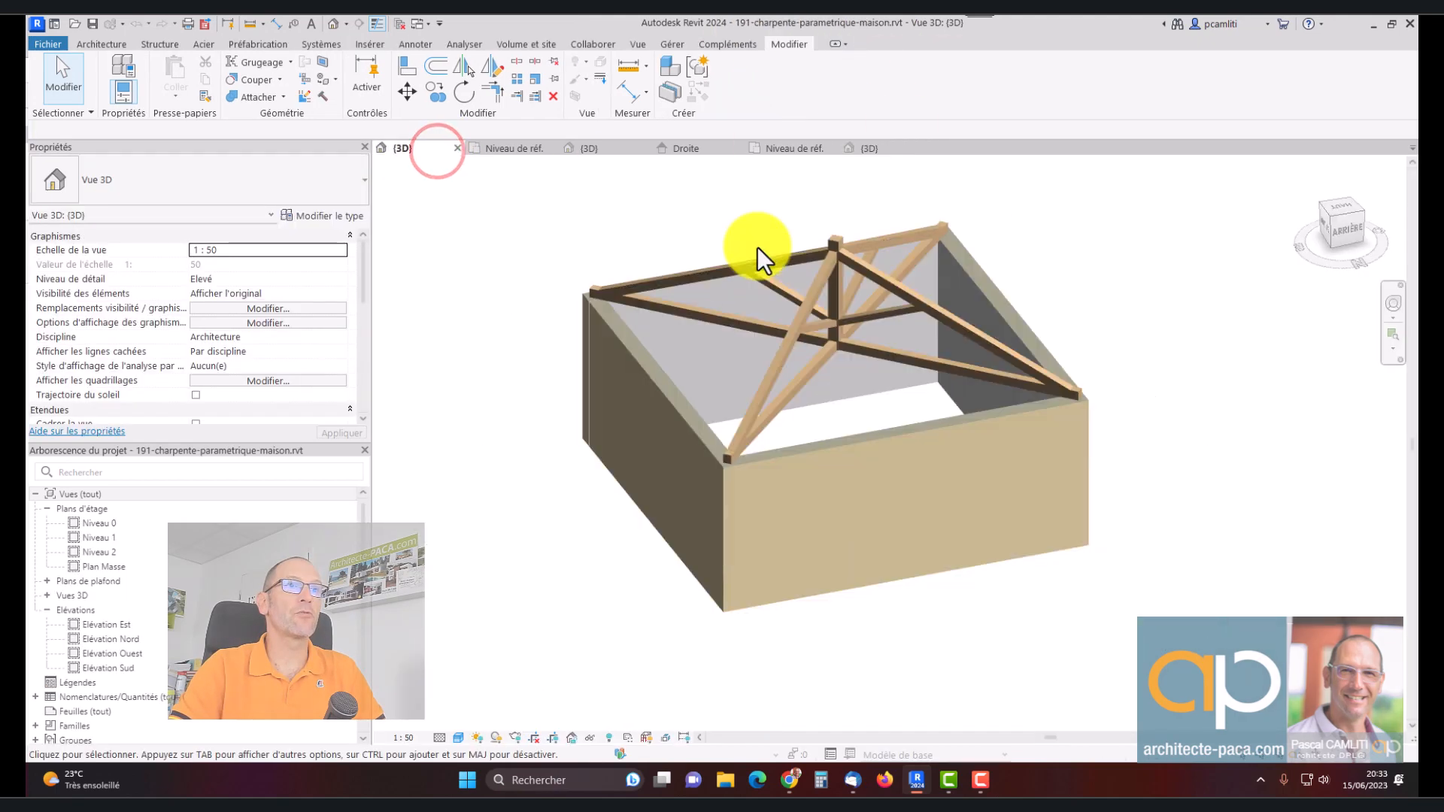
click(868, 150)
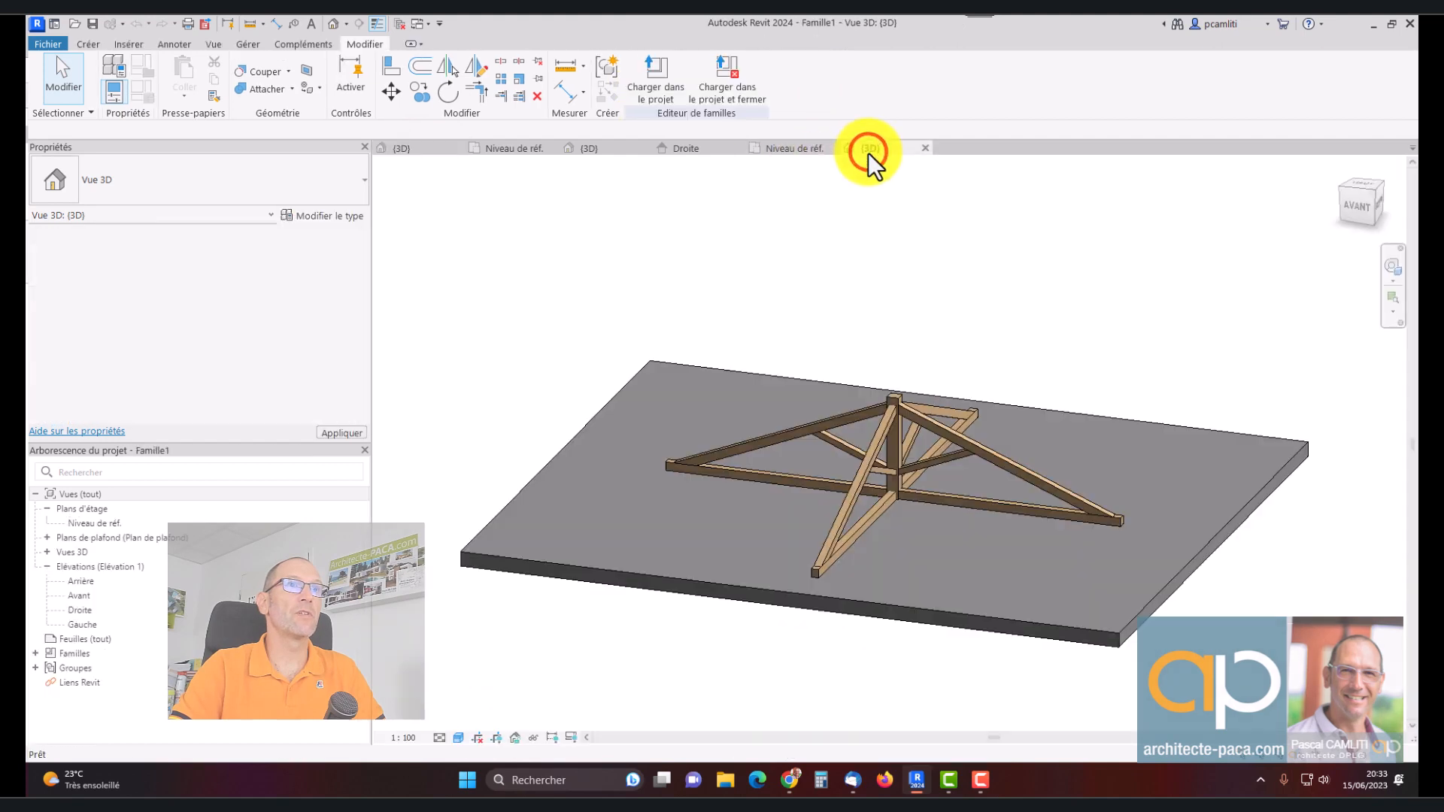
click(658, 79)
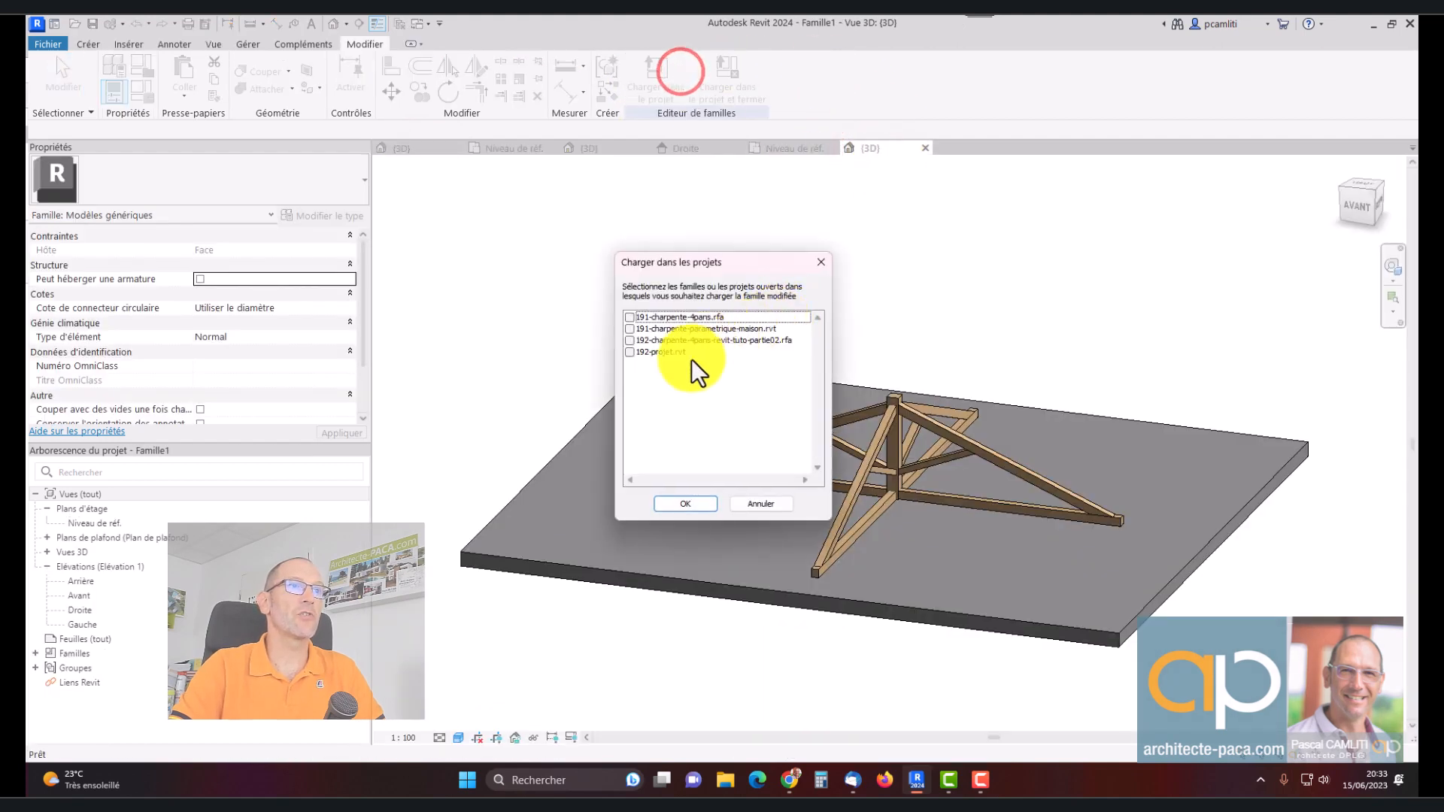
click(629, 317)
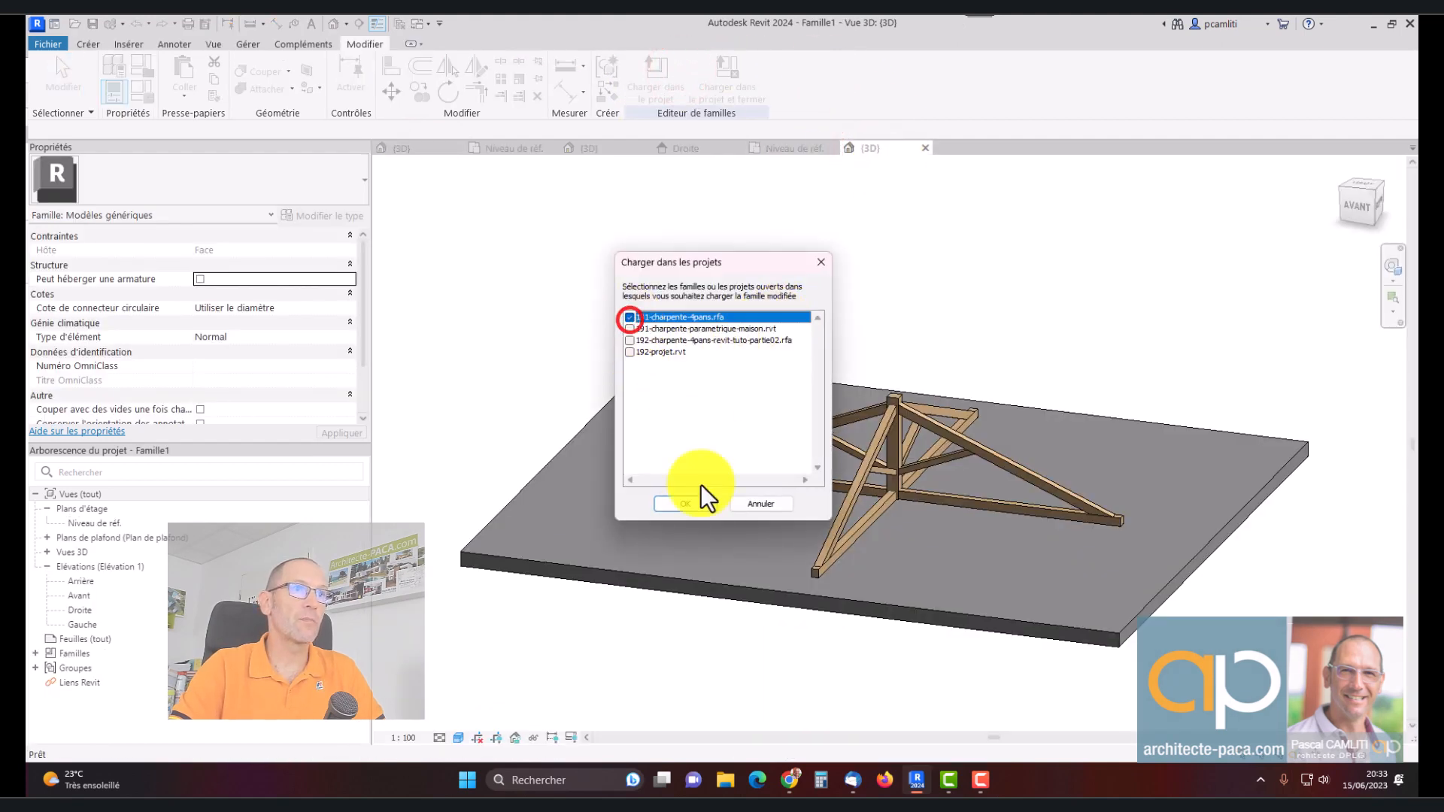
click(692, 502)
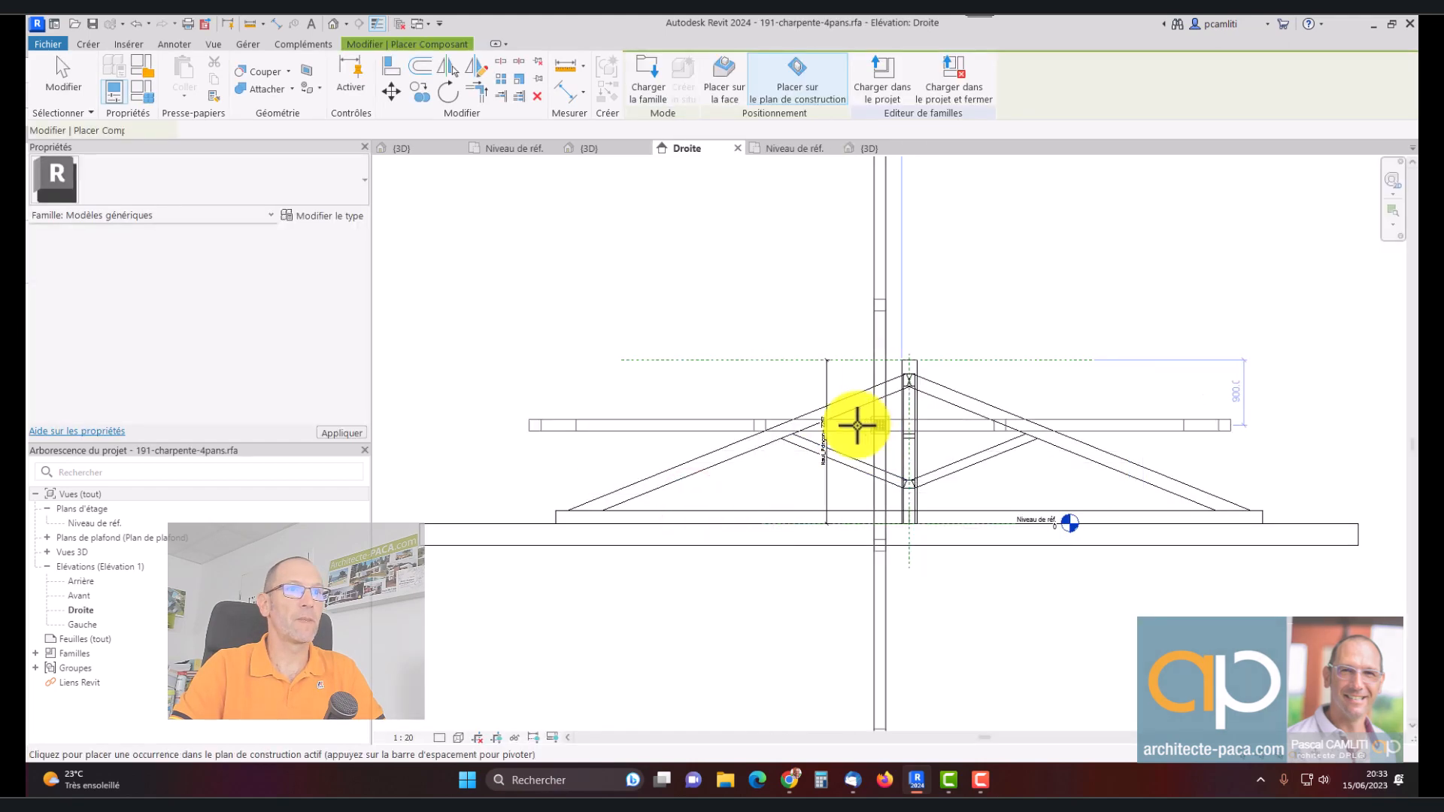
key(Escape)
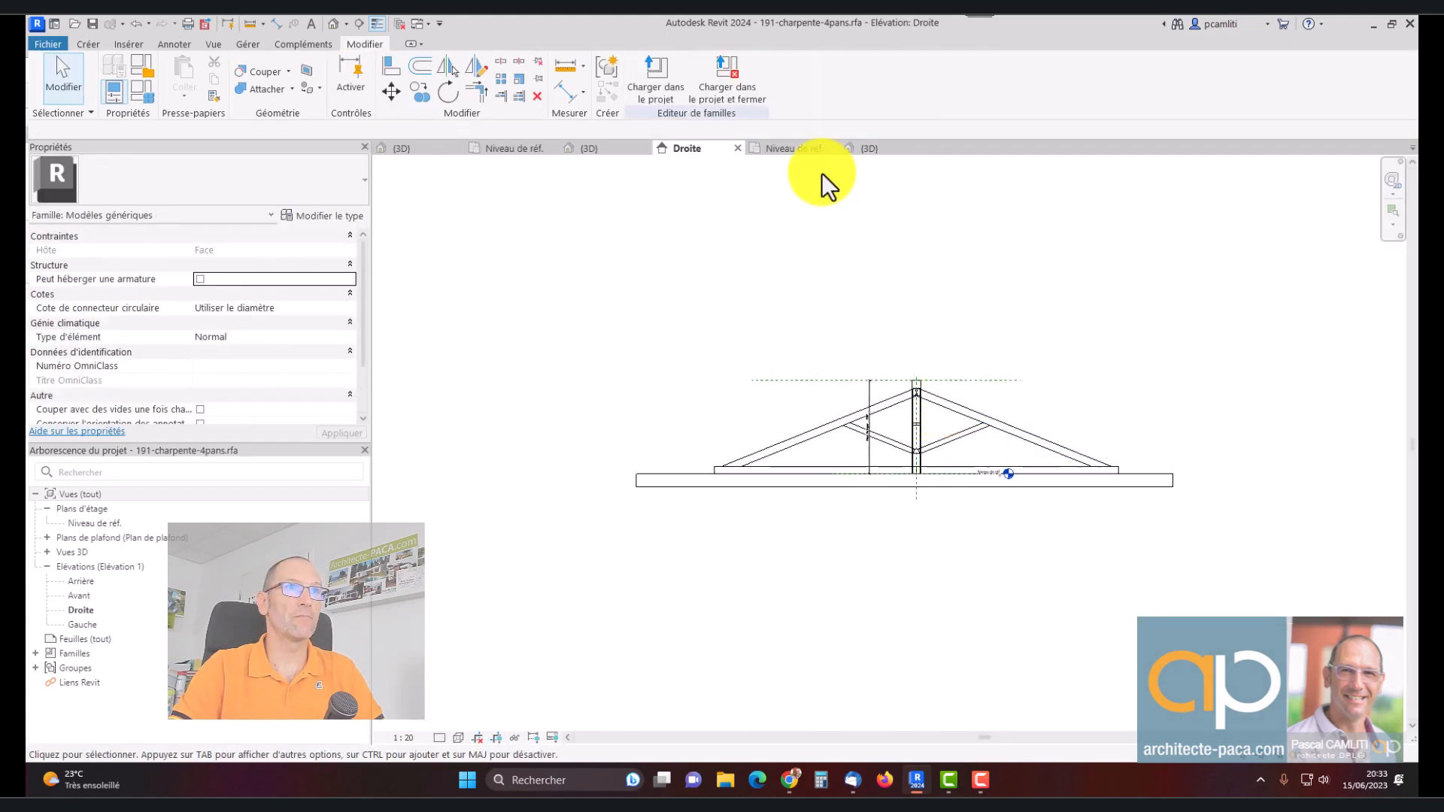
Load the Famille1 family into the 191-charpente-parametrique-maison.rvt project only
click(401, 149)
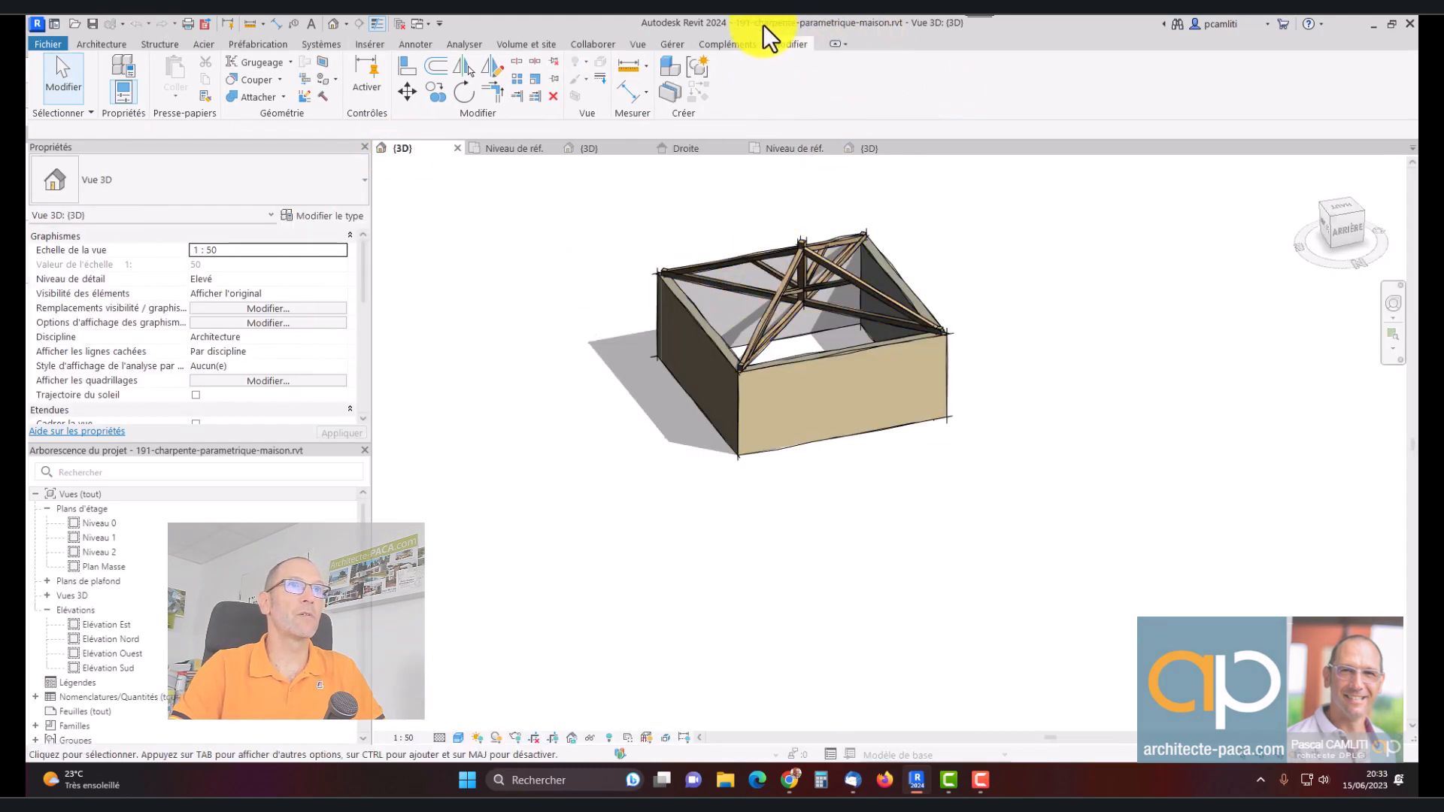
click(885, 150)
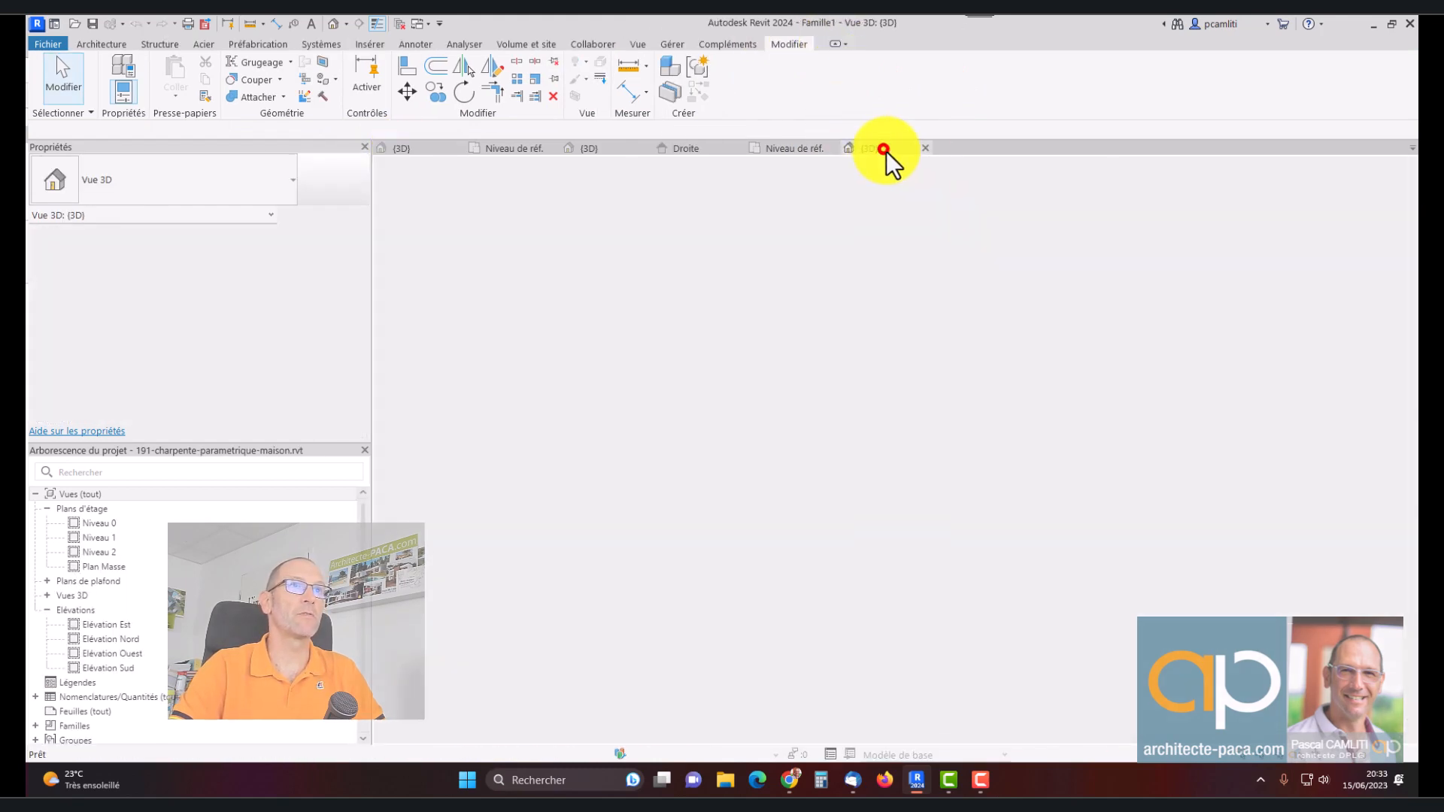
click(662, 85)
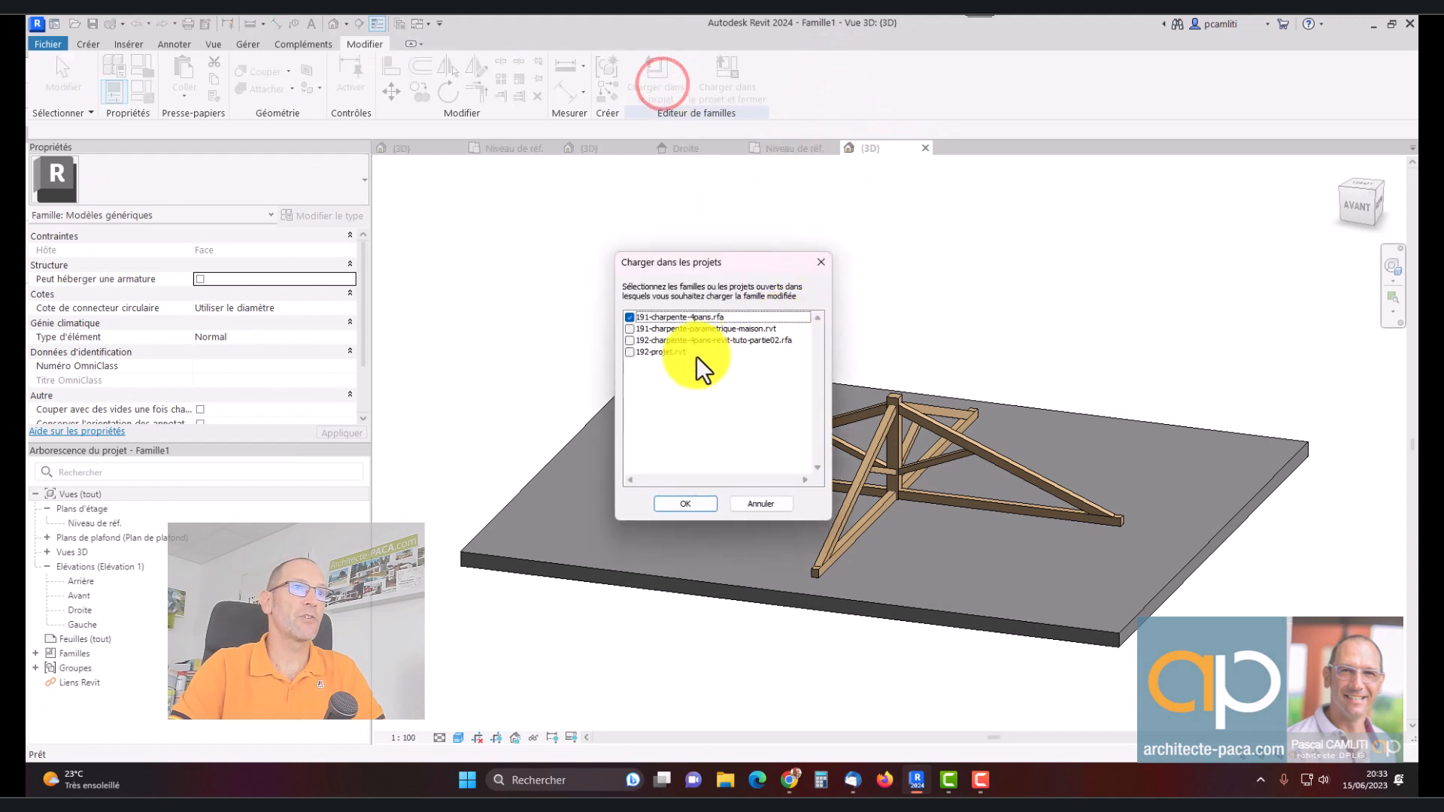
click(630, 328)
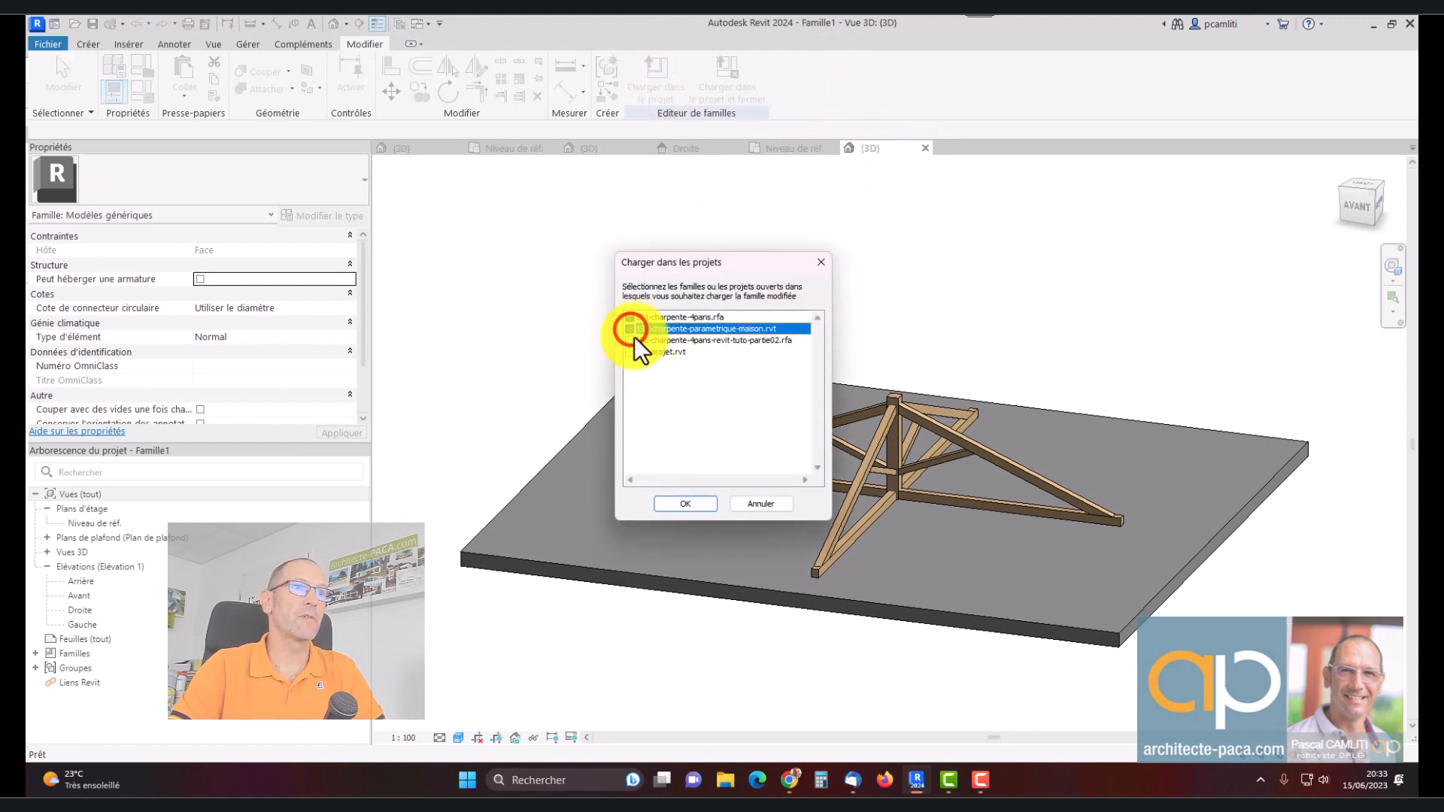
click(629, 317)
click(677, 506)
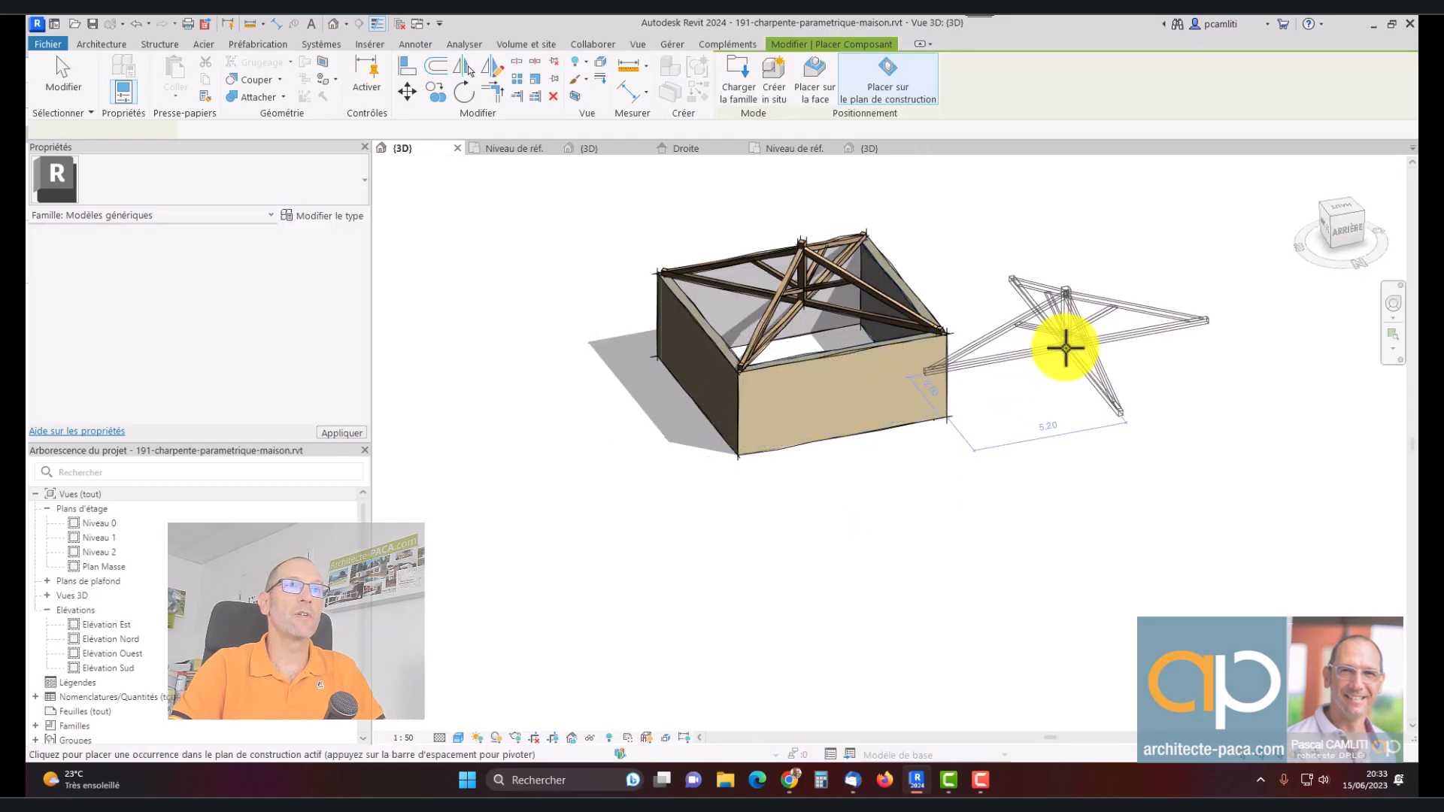
Place one instance of the roof frame on the active work plane beside the house and end placement
click(1066, 348)
key(Escape)
key(Escape)
shift+middle_drag(1121, 410, 1037, 312)
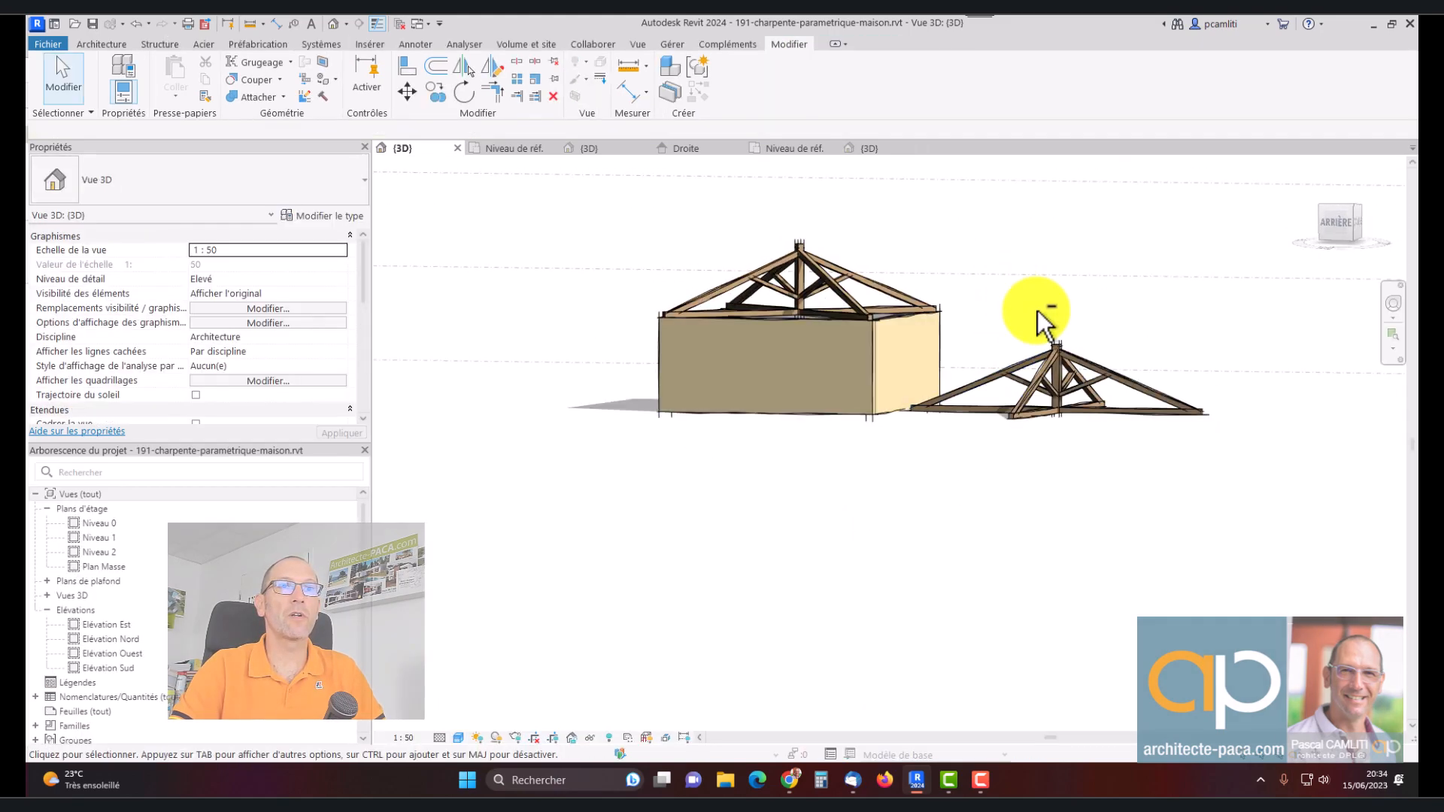
Change the work plane of the placed Famille1 roof frame to Niveau : Niveau 2
click(1076, 376)
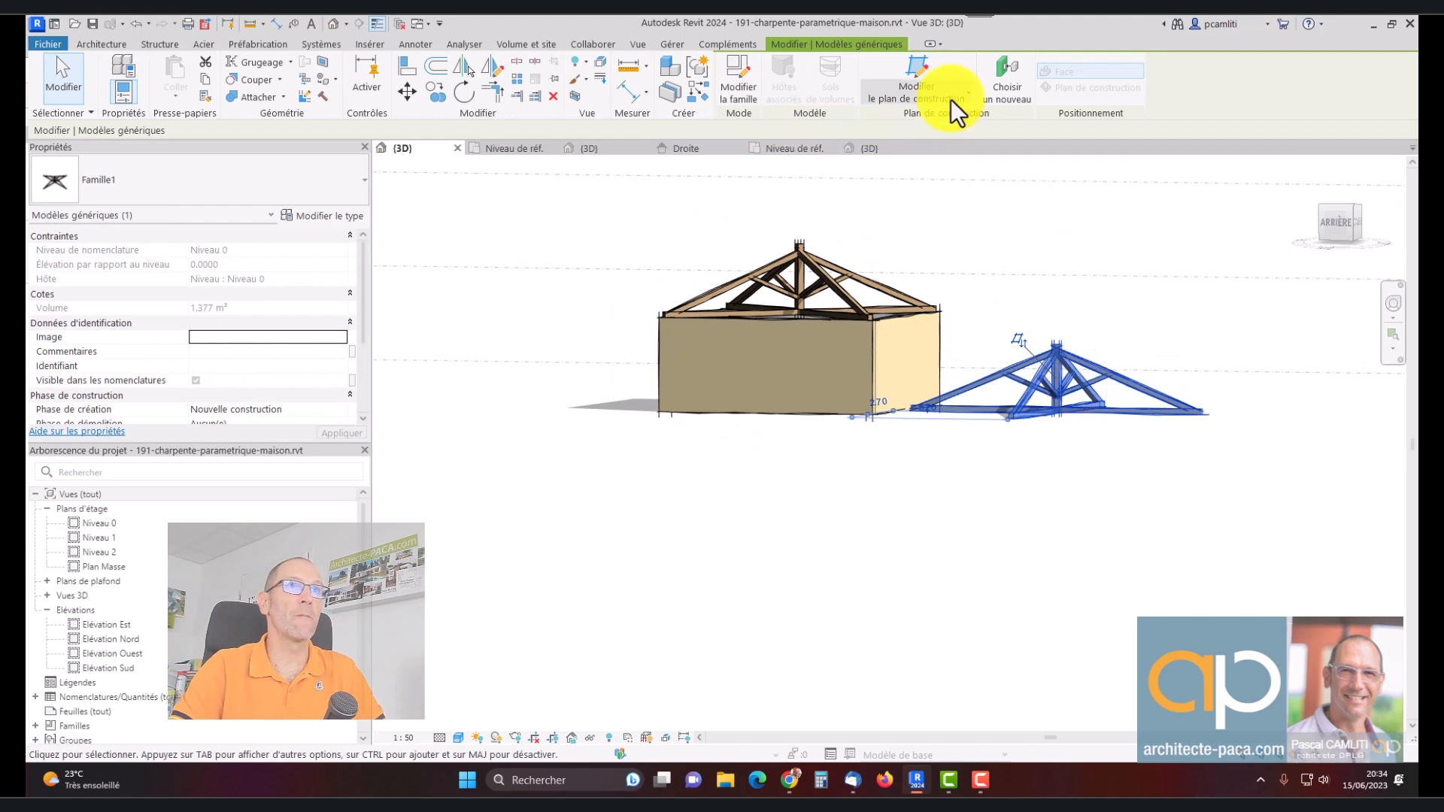
click(999, 96)
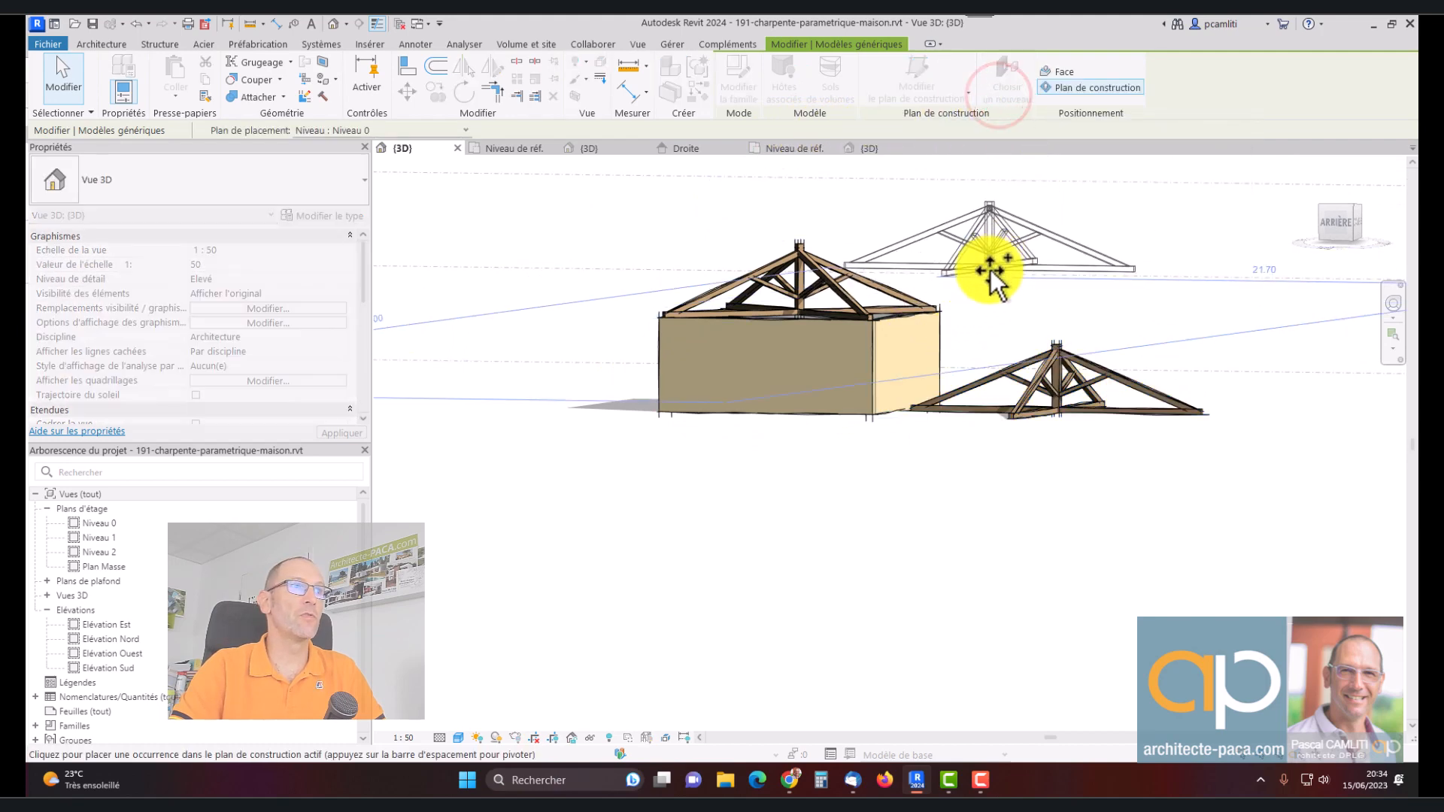
key(Escape)
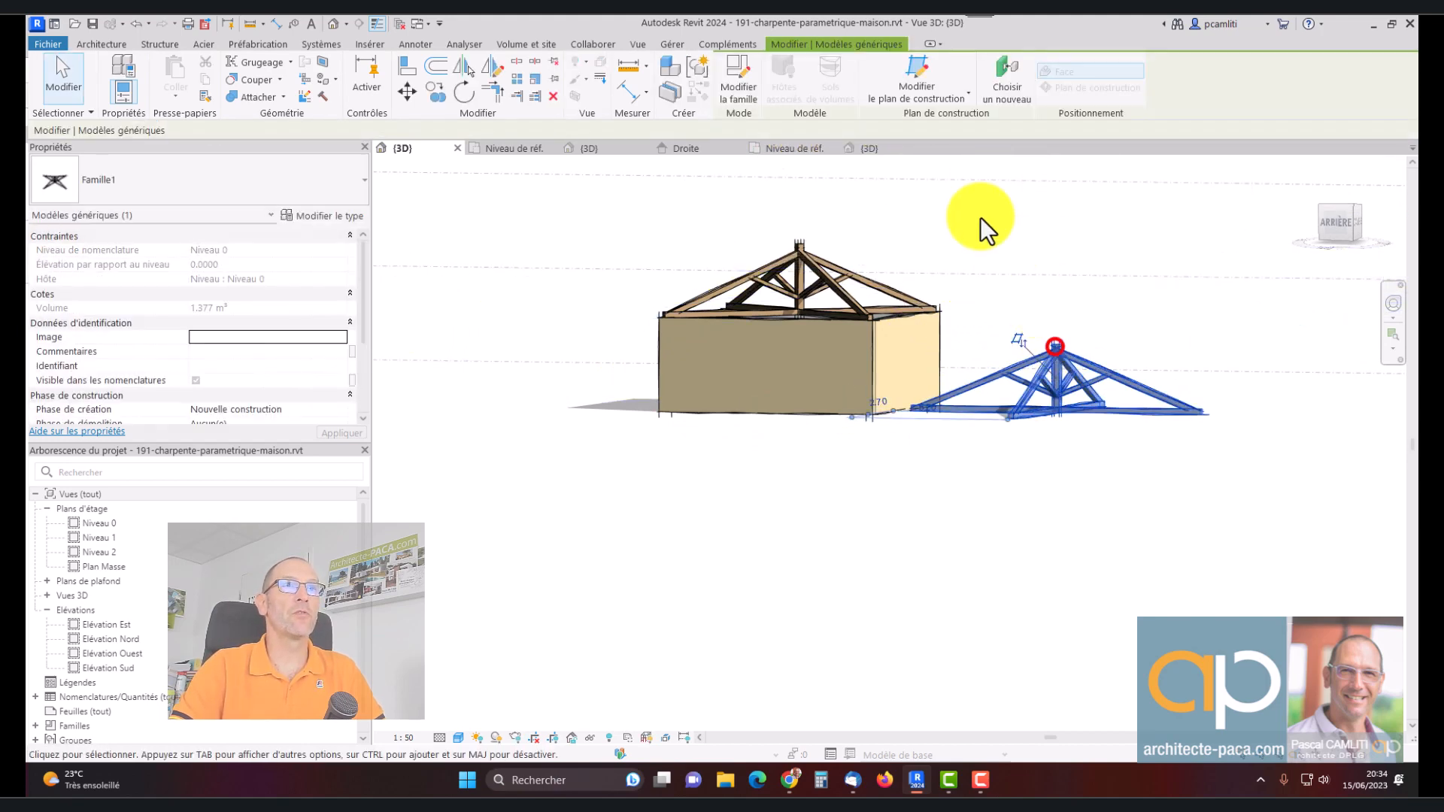
click(940, 87)
click(934, 120)
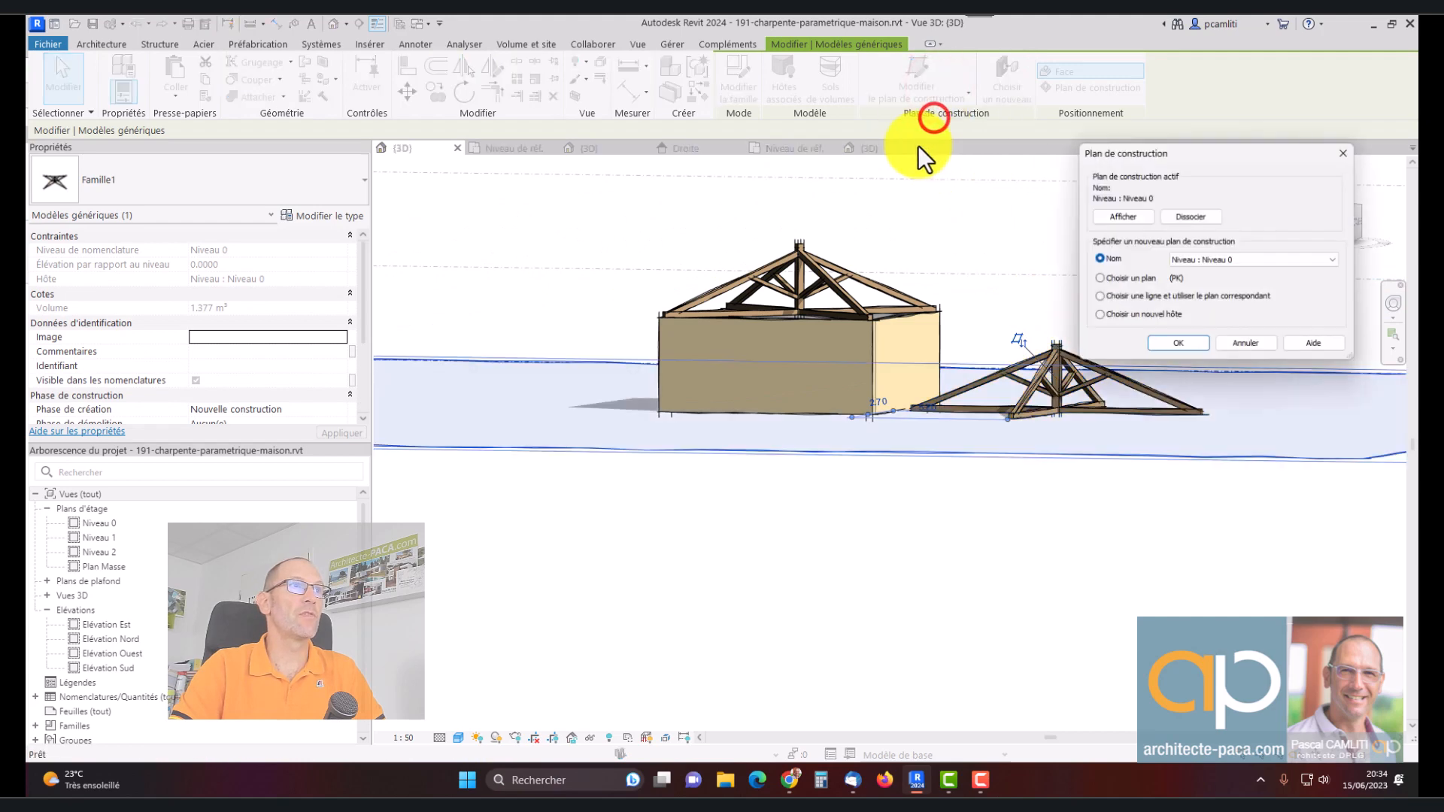
click(1226, 258)
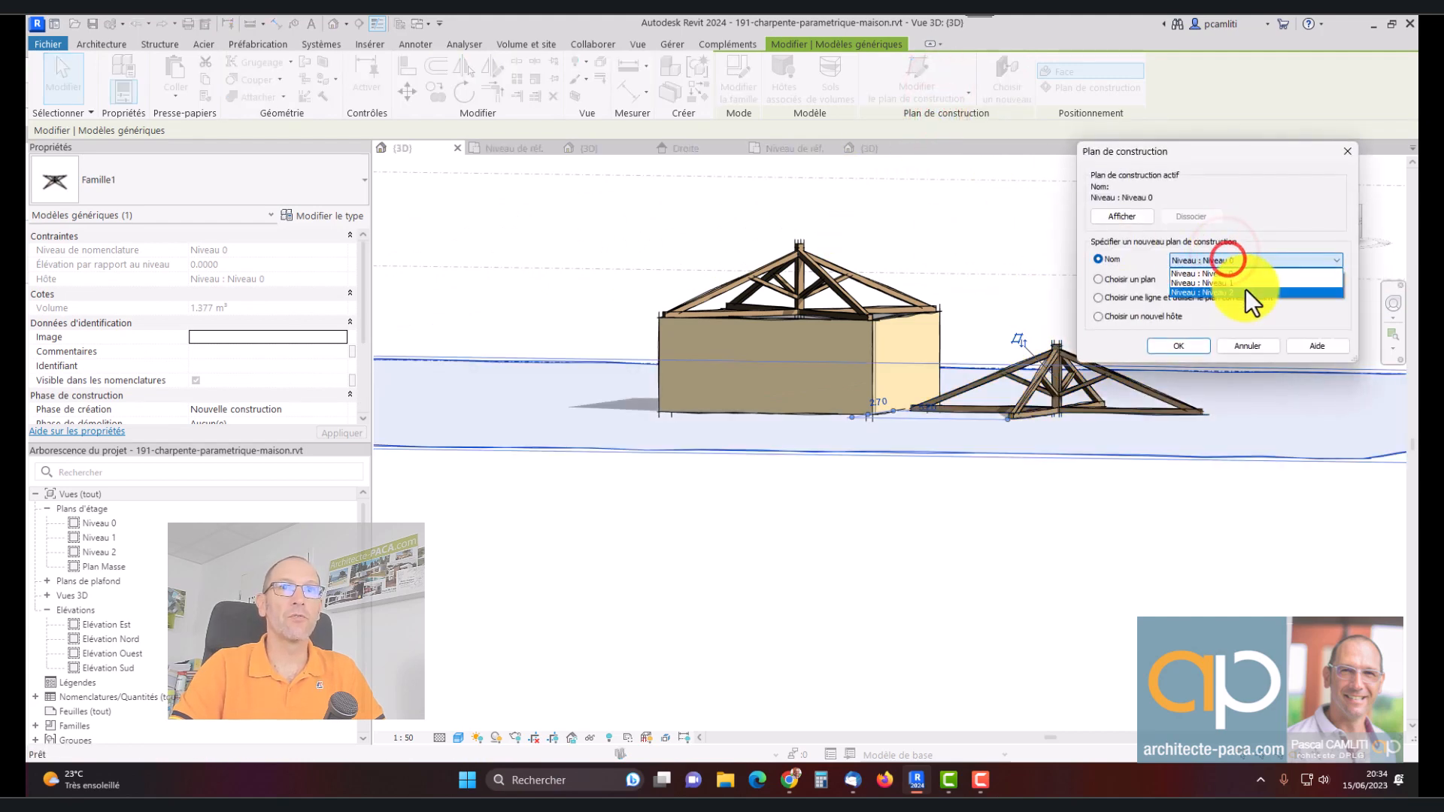
click(1246, 289)
click(1179, 348)
shift+middle_drag(1177, 351, 1104, 364)
click(1048, 322)
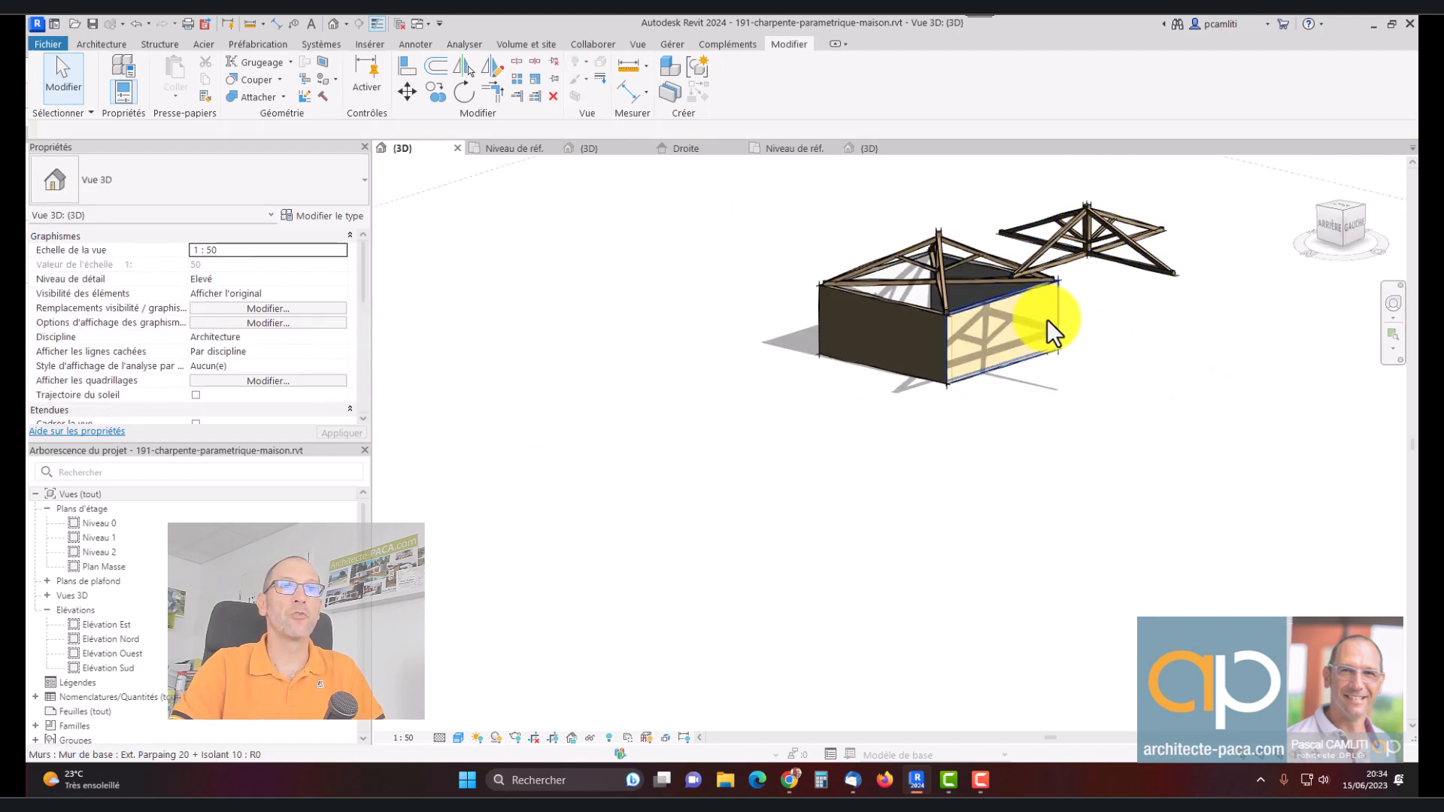
Rehost the Famille1 roof frame onto the vertical exterior face of the house's side wall
scroll(1046, 297, up, 3)
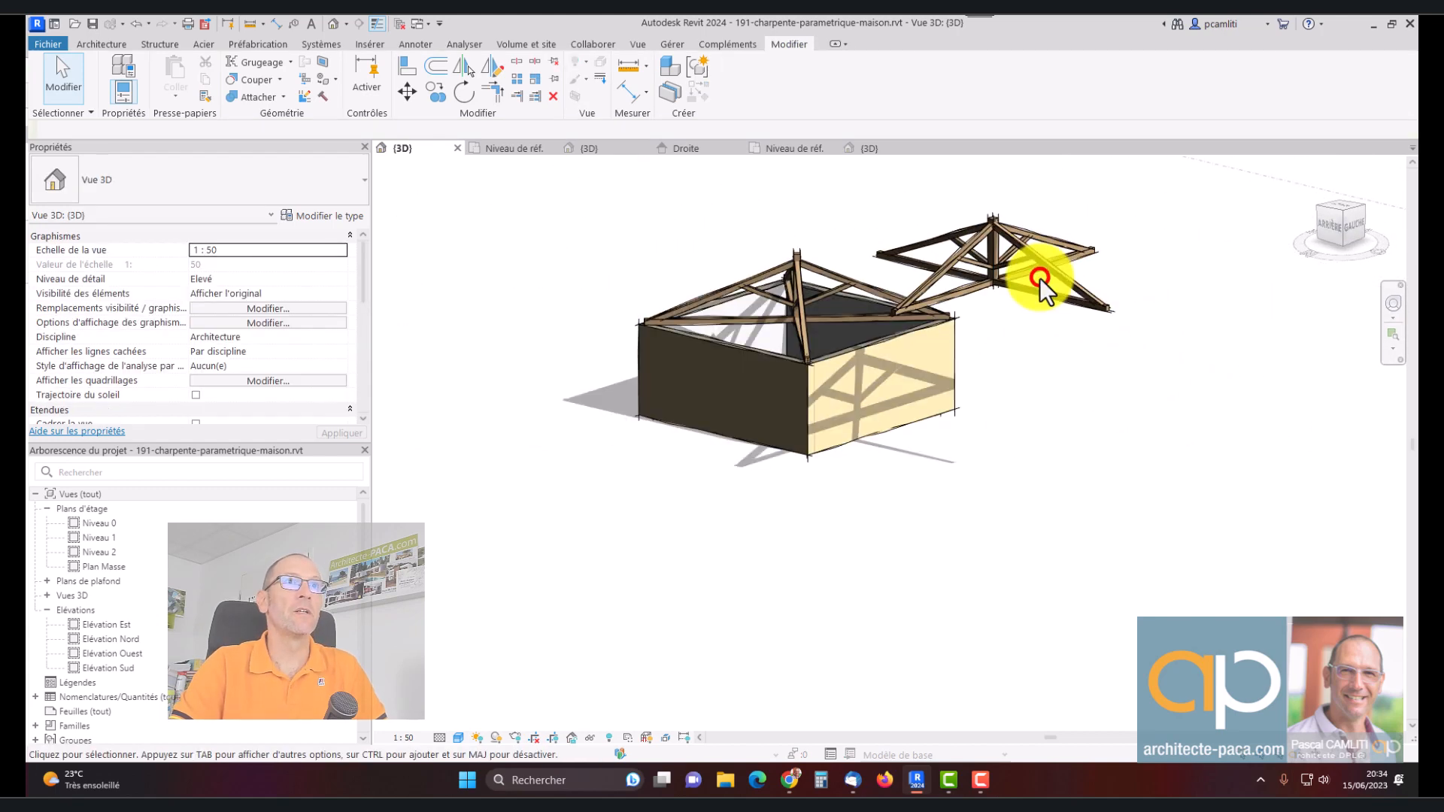
click(1006, 230)
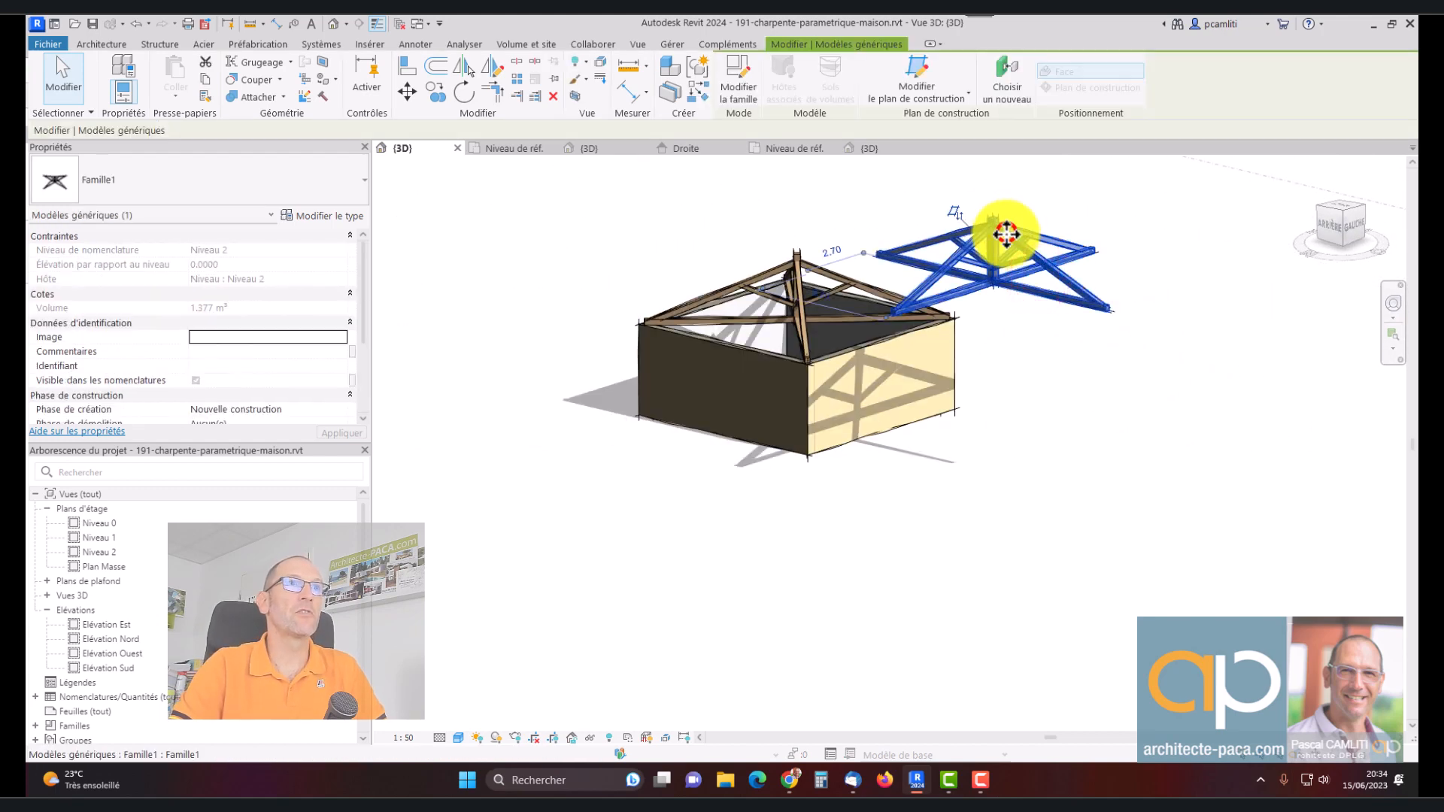
click(1012, 84)
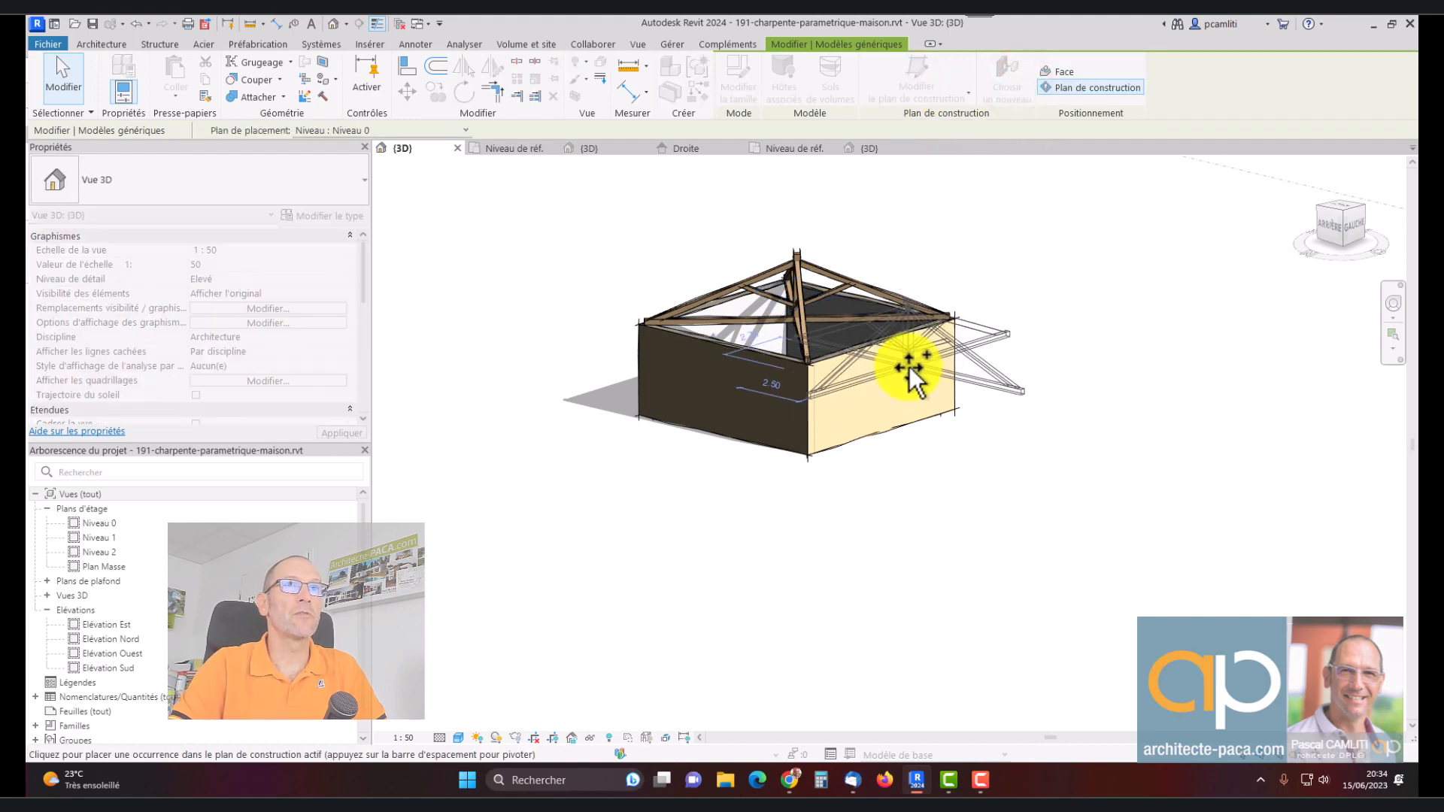
click(1060, 72)
click(906, 375)
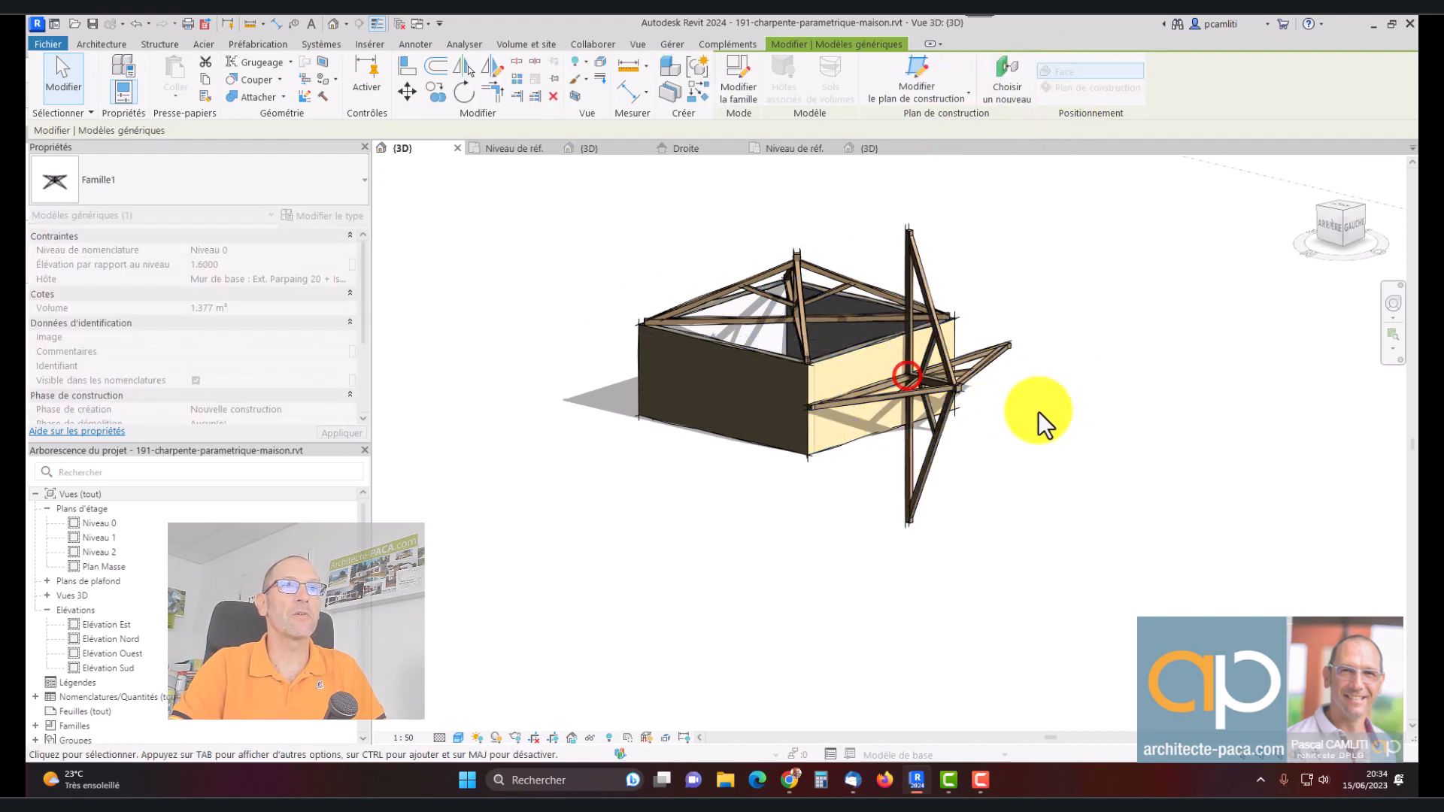
click(1038, 425)
shift+middle_drag(1016, 413, 1226, 429)
click(1008, 411)
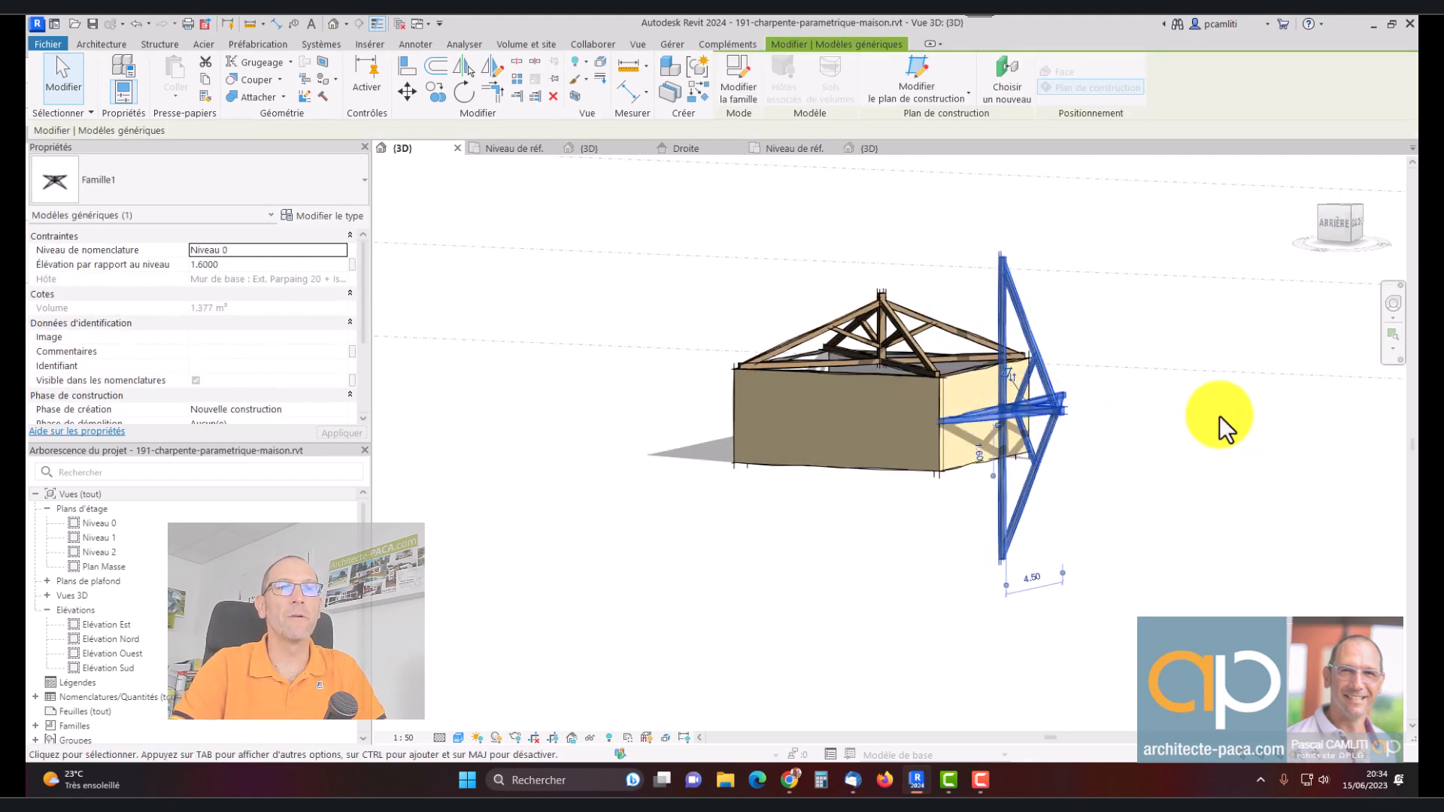
click(1220, 425)
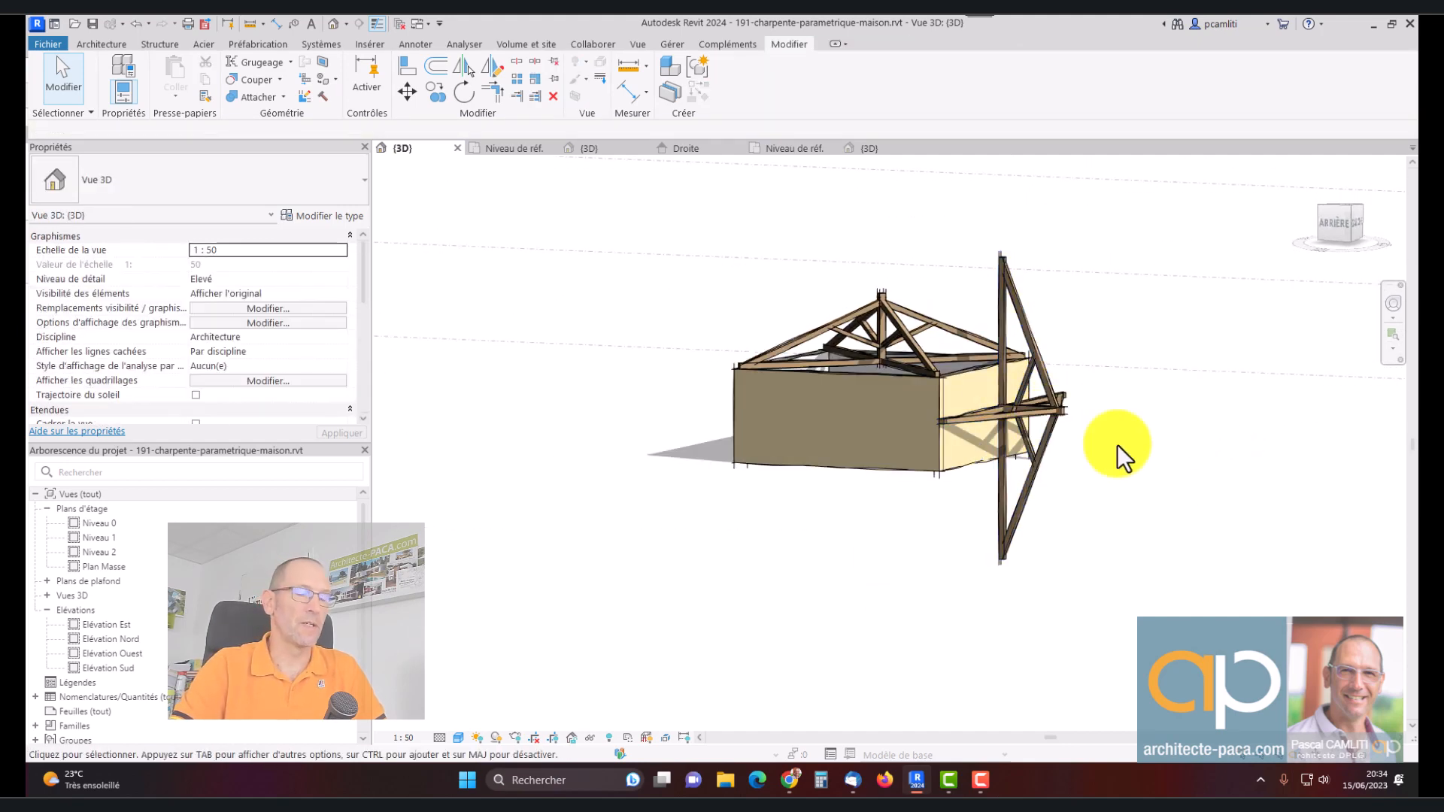
Examine the reference-level plan of 192-charpente-4pans-revit-tuto-partie02.rfa, including its truss spacing, angle dimensions and king posts
click(527, 149)
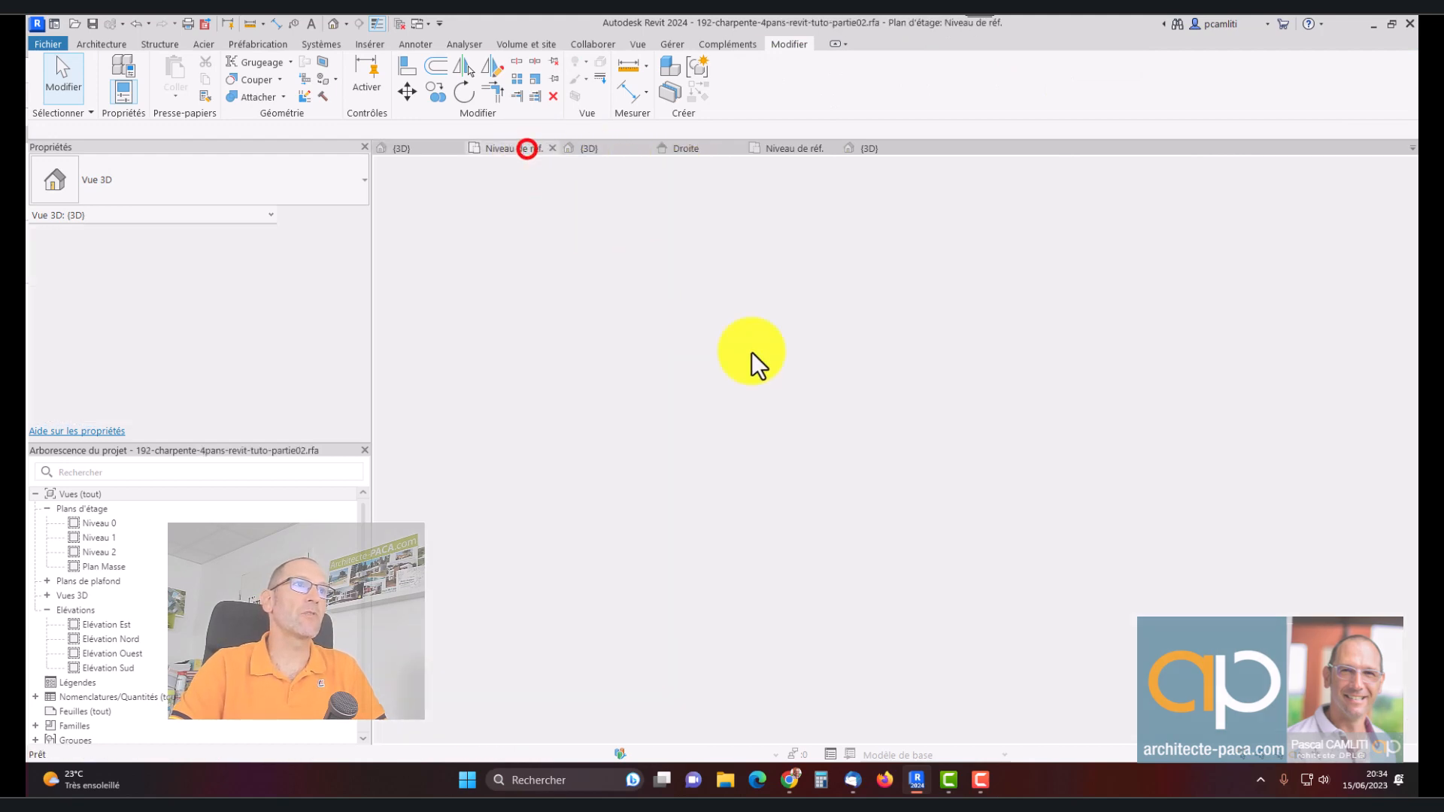
scroll(877, 452, up, 4)
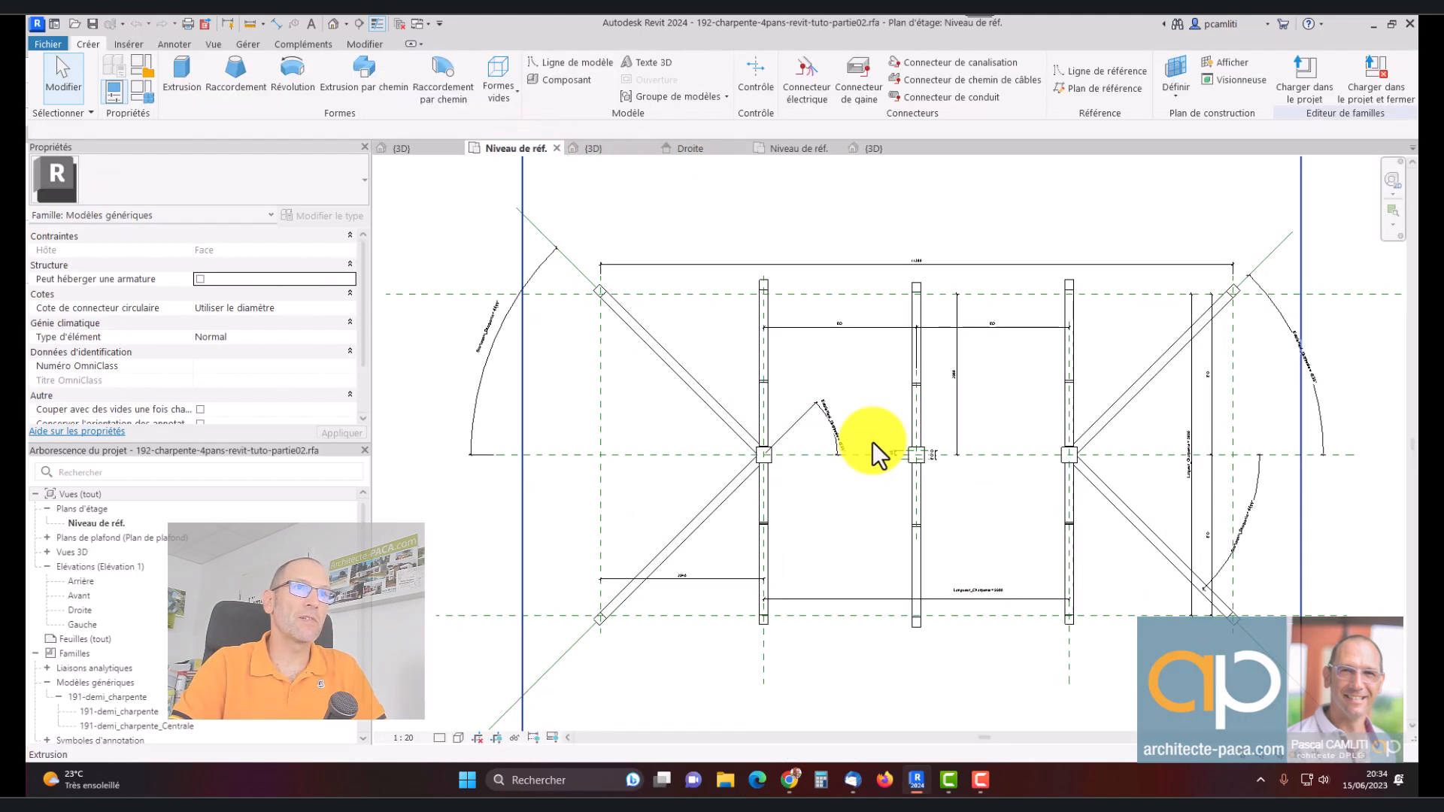
middle_drag(873, 441, 857, 444)
scroll(828, 417, up, 1)
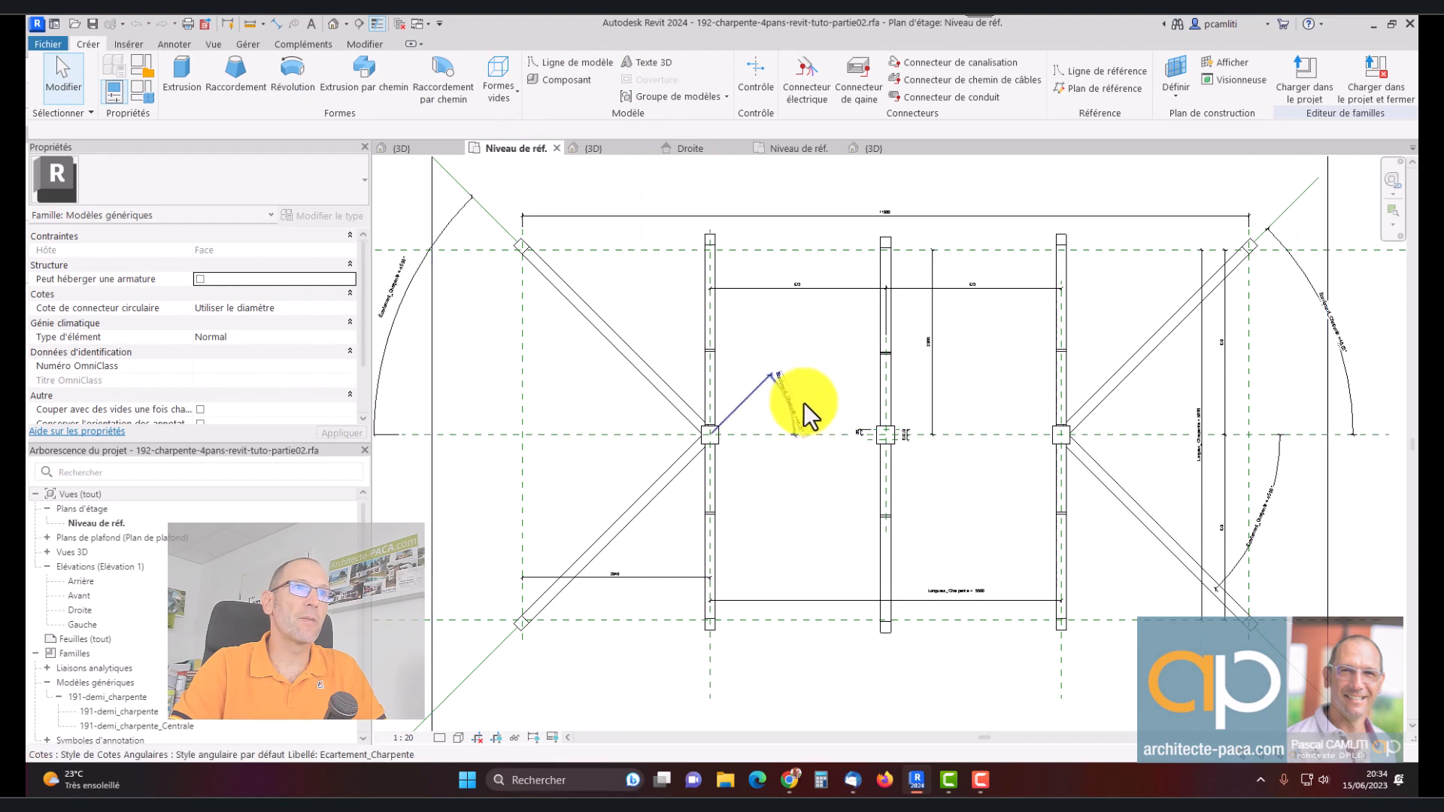
scroll(812, 392, up, 1)
scroll(819, 382, up, 2)
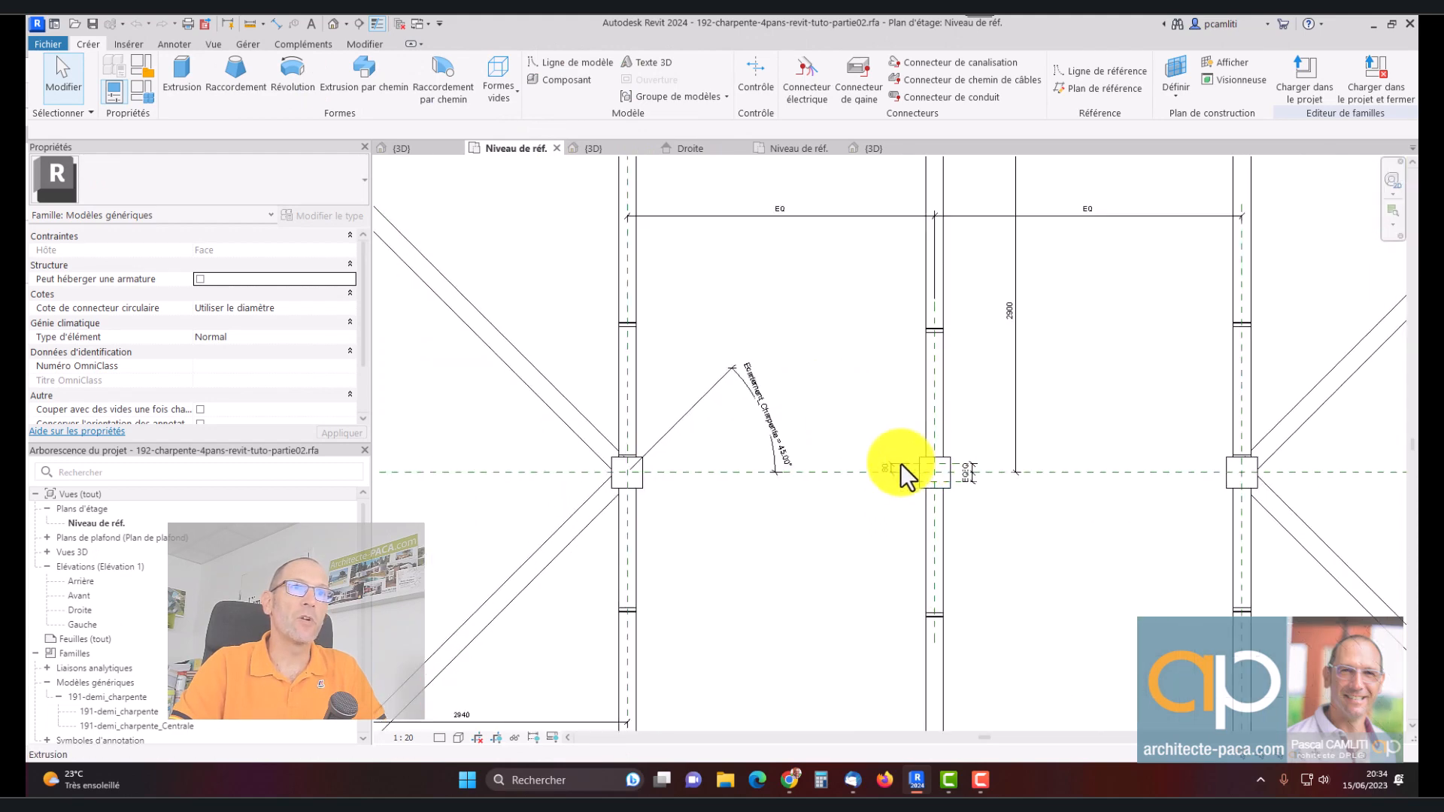
scroll(659, 445, down, 3)
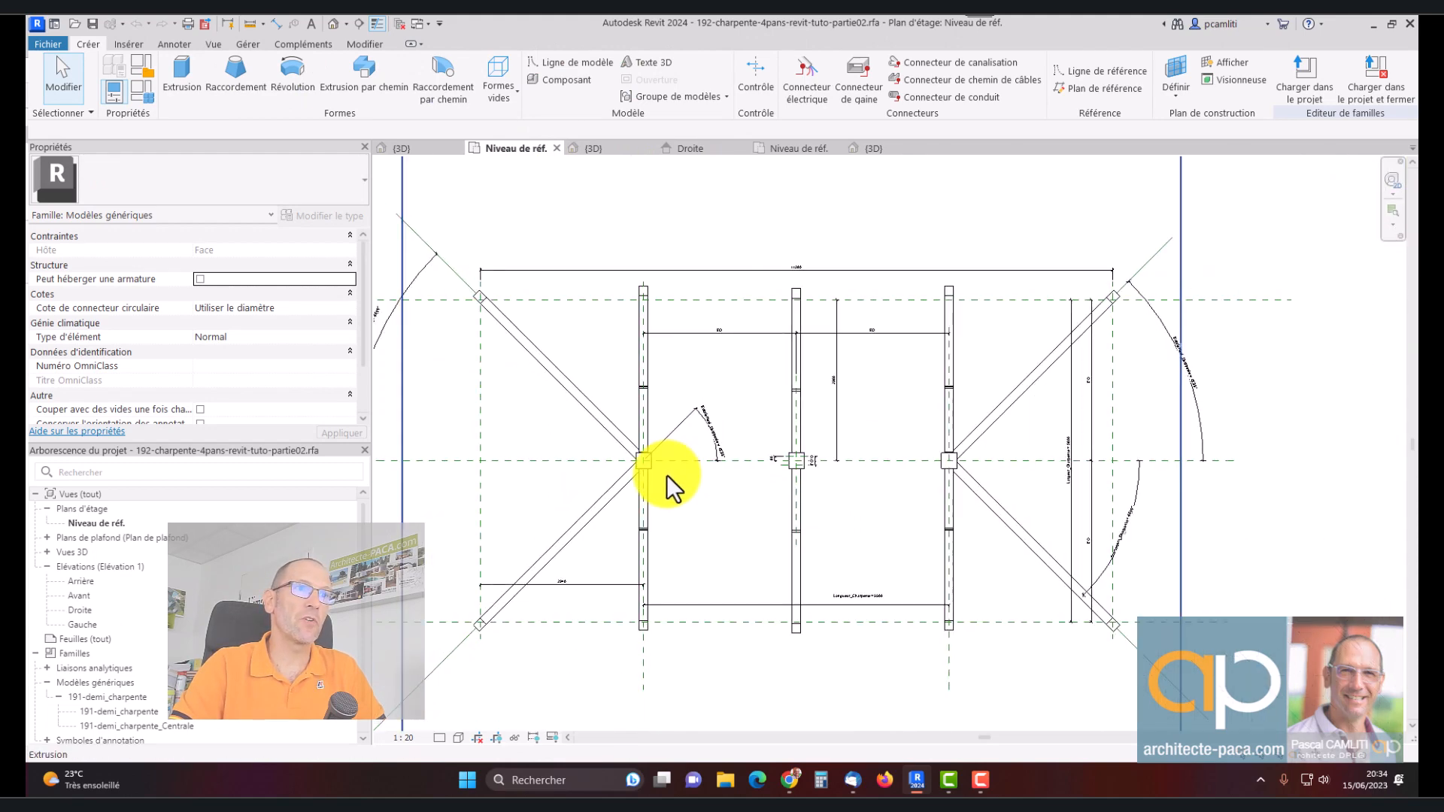
middle_drag(666, 475, 711, 431)
Inspect the part 2 family's trusses, diagonal half-trusses and host slab in its 3D view
key(3)
key(d)
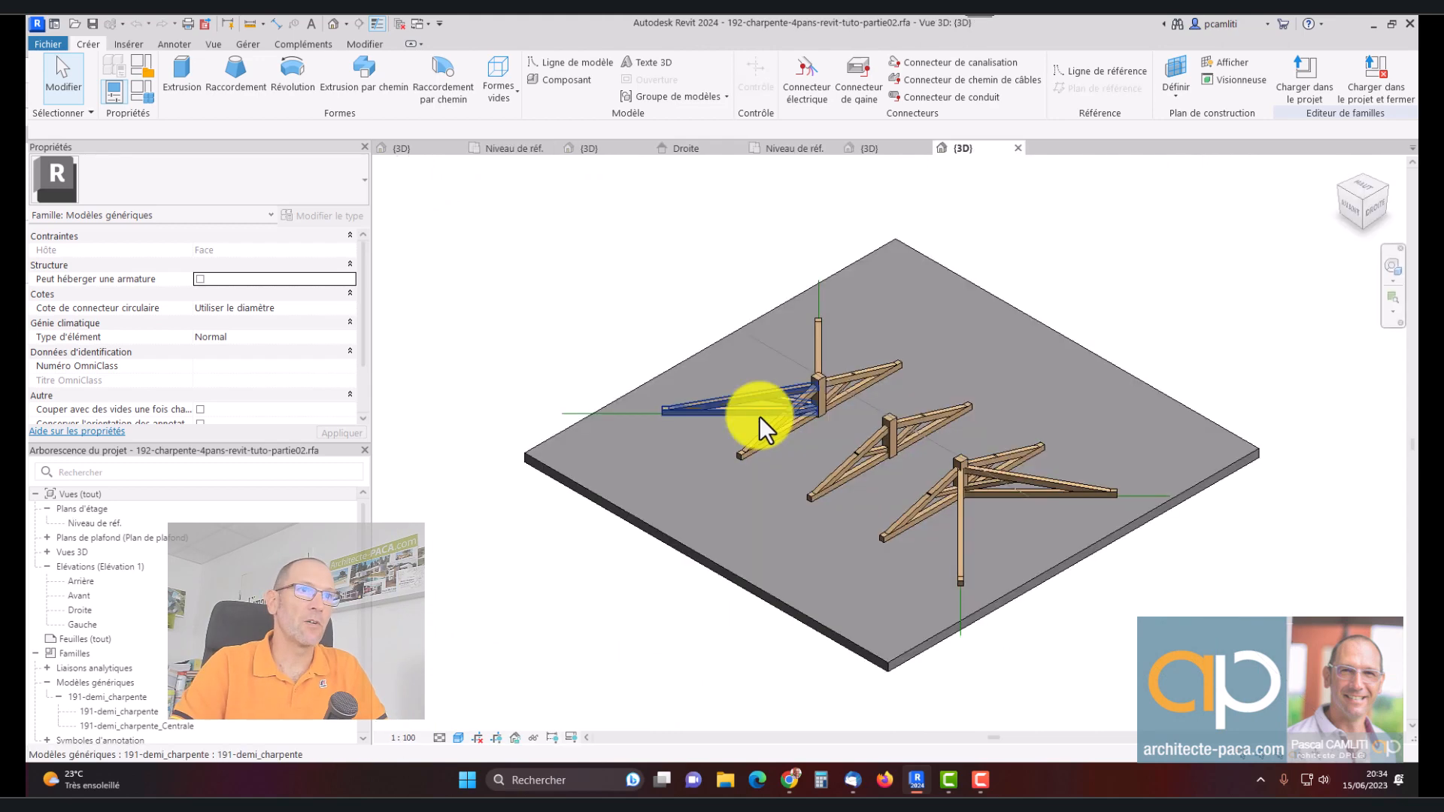
shift+middle_drag(869, 473, 891, 553)
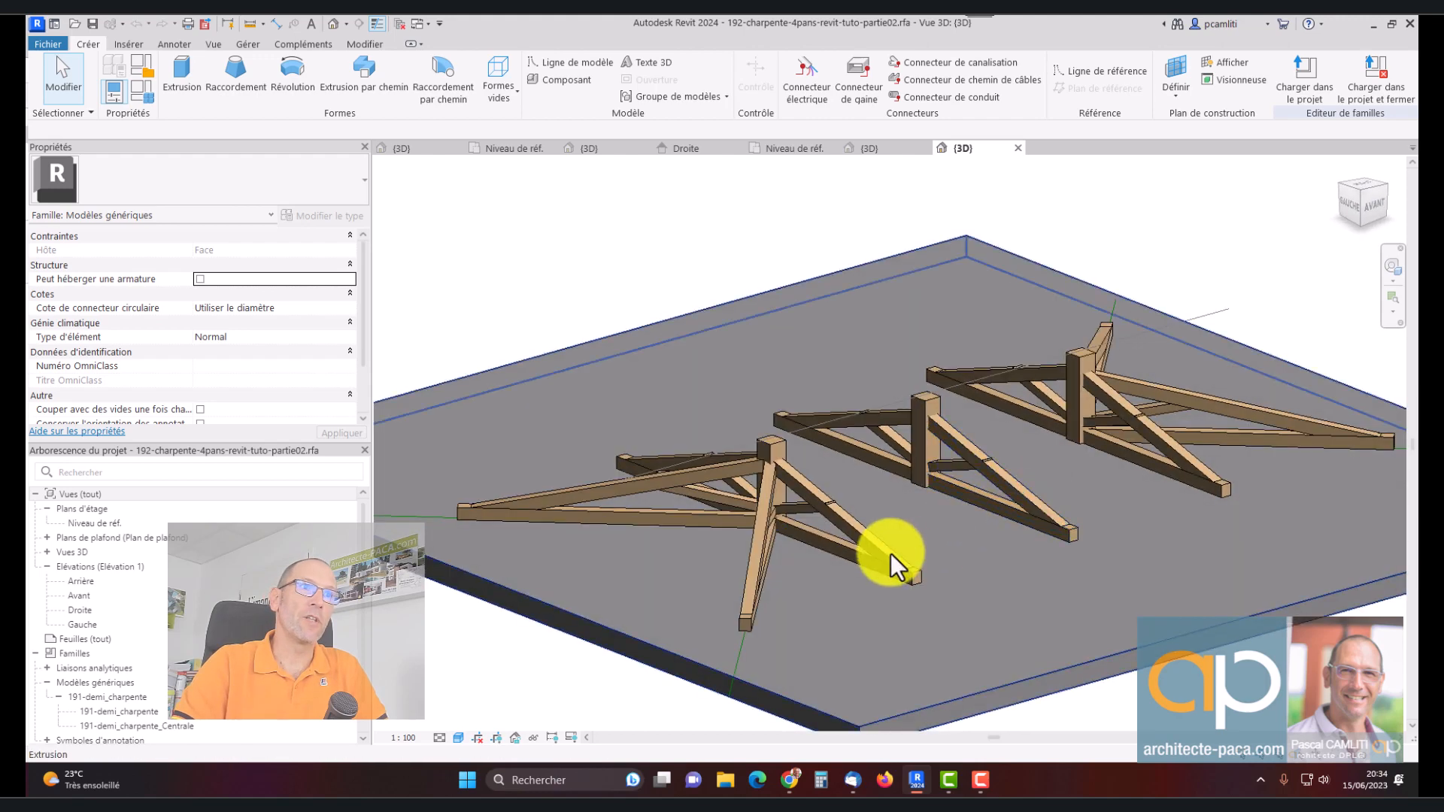
click(756, 570)
shift+middle_drag(790, 574, 667, 568)
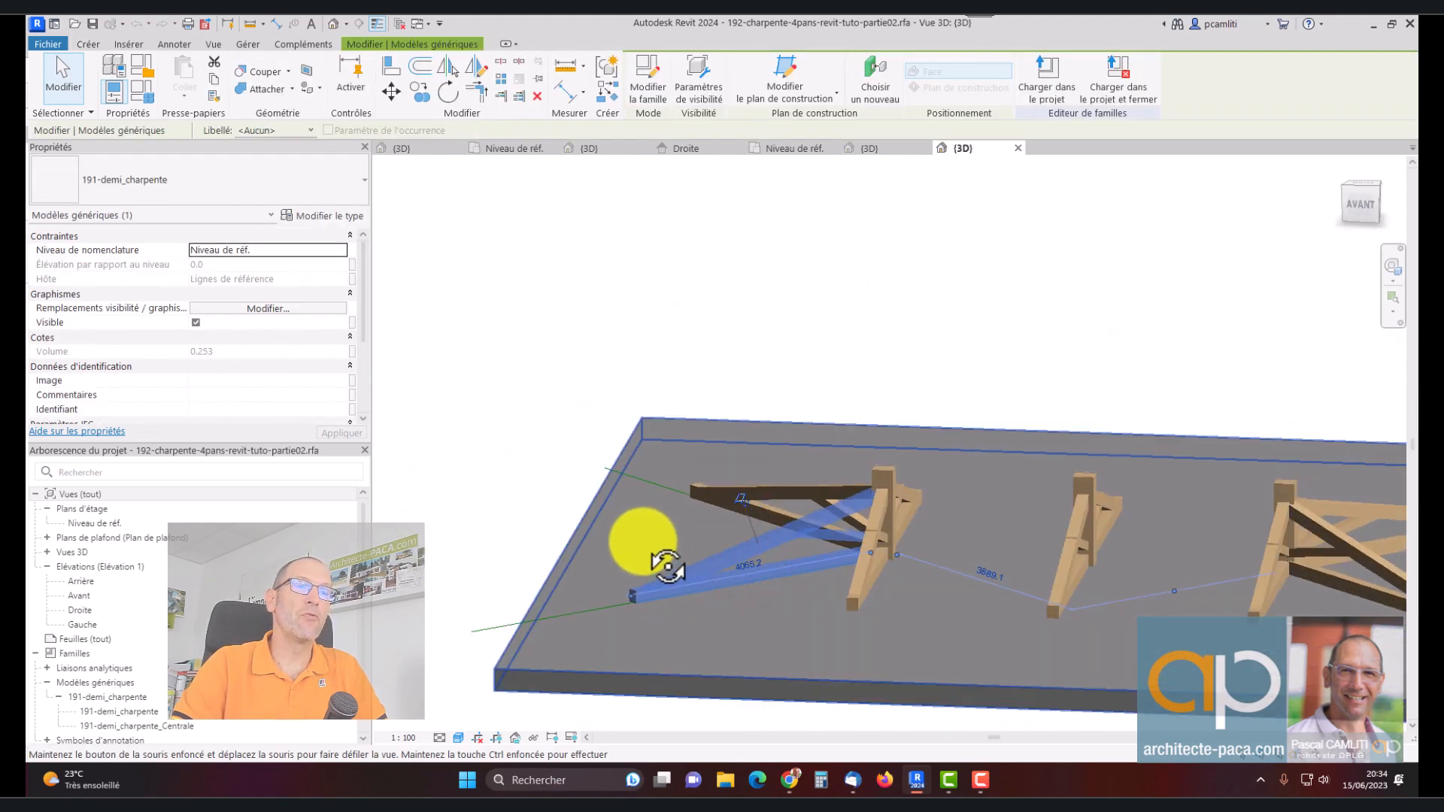
click(703, 336)
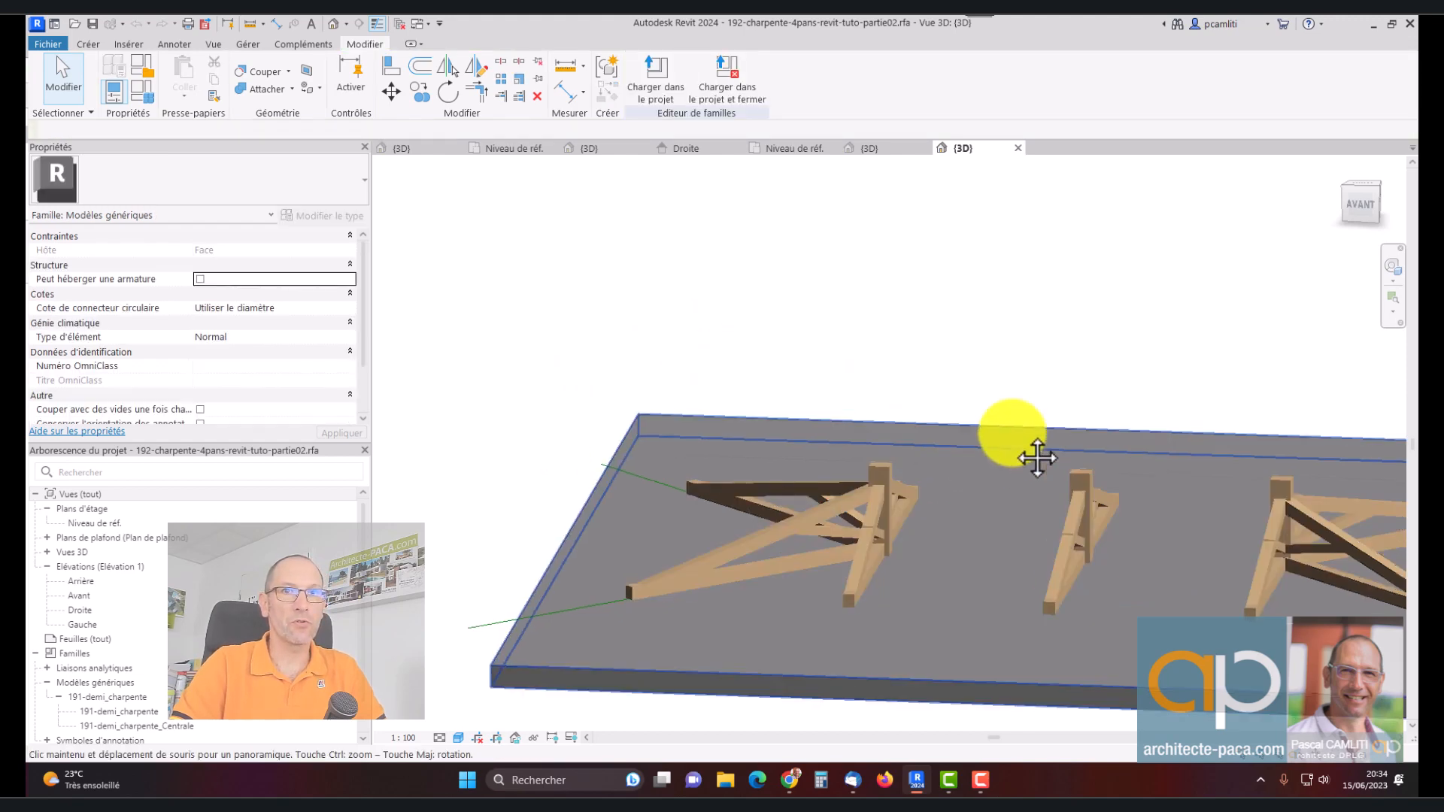
middle_drag(1038, 459, 887, 407)
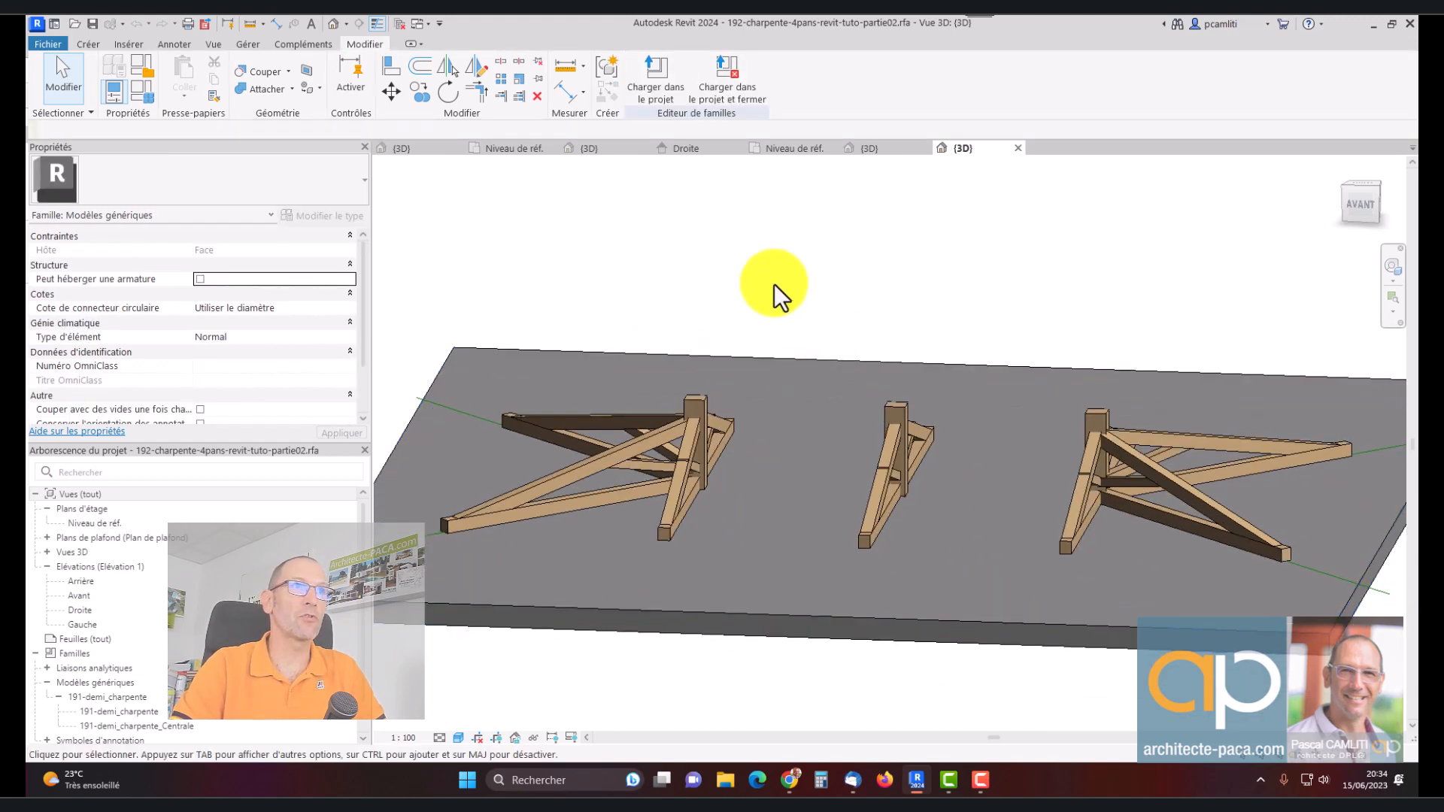
Switch to the 3D view of 192-projet.rvt and review the type parameters of roof frame 192 without changing them
click(525, 150)
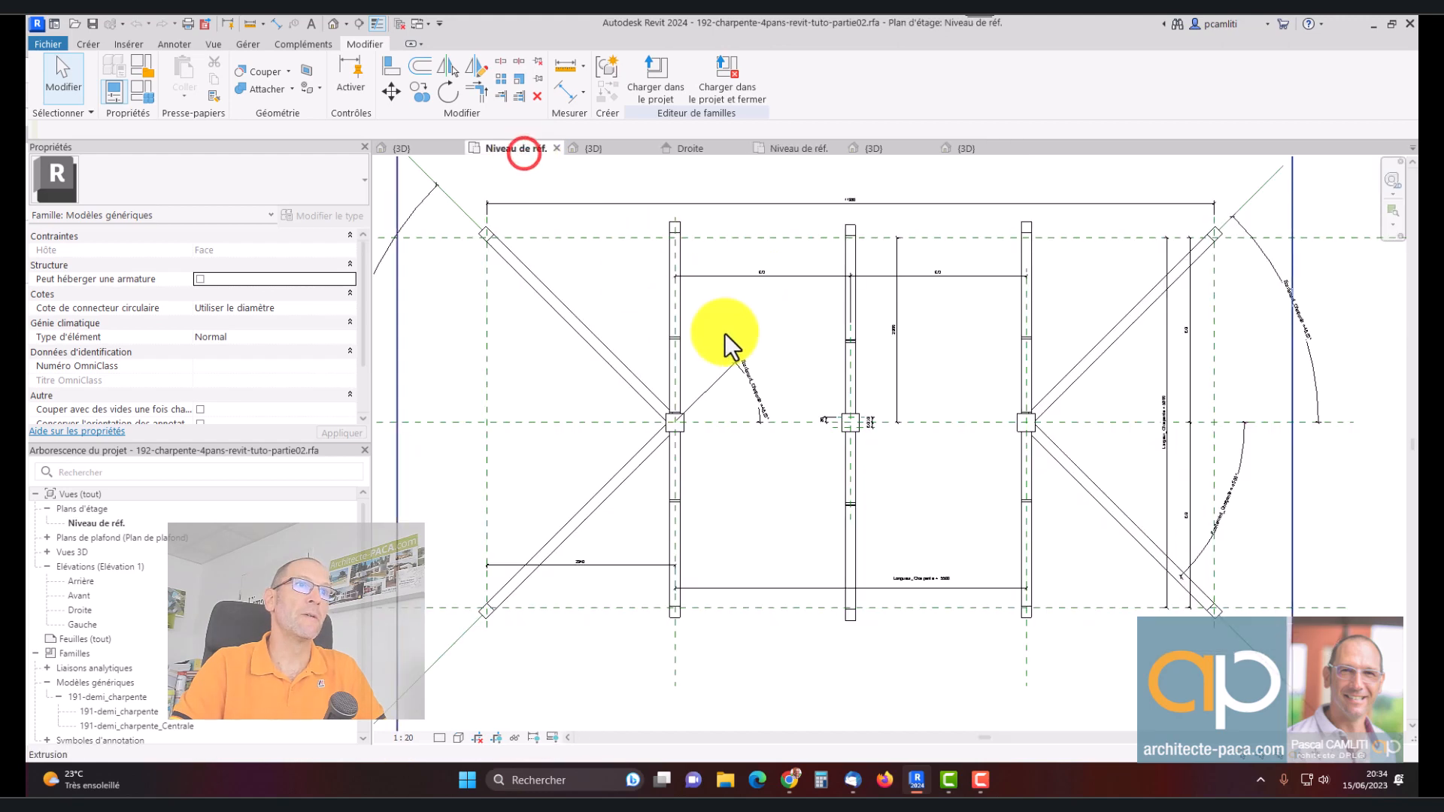
click(620, 151)
scroll(1121, 280, up, 4)
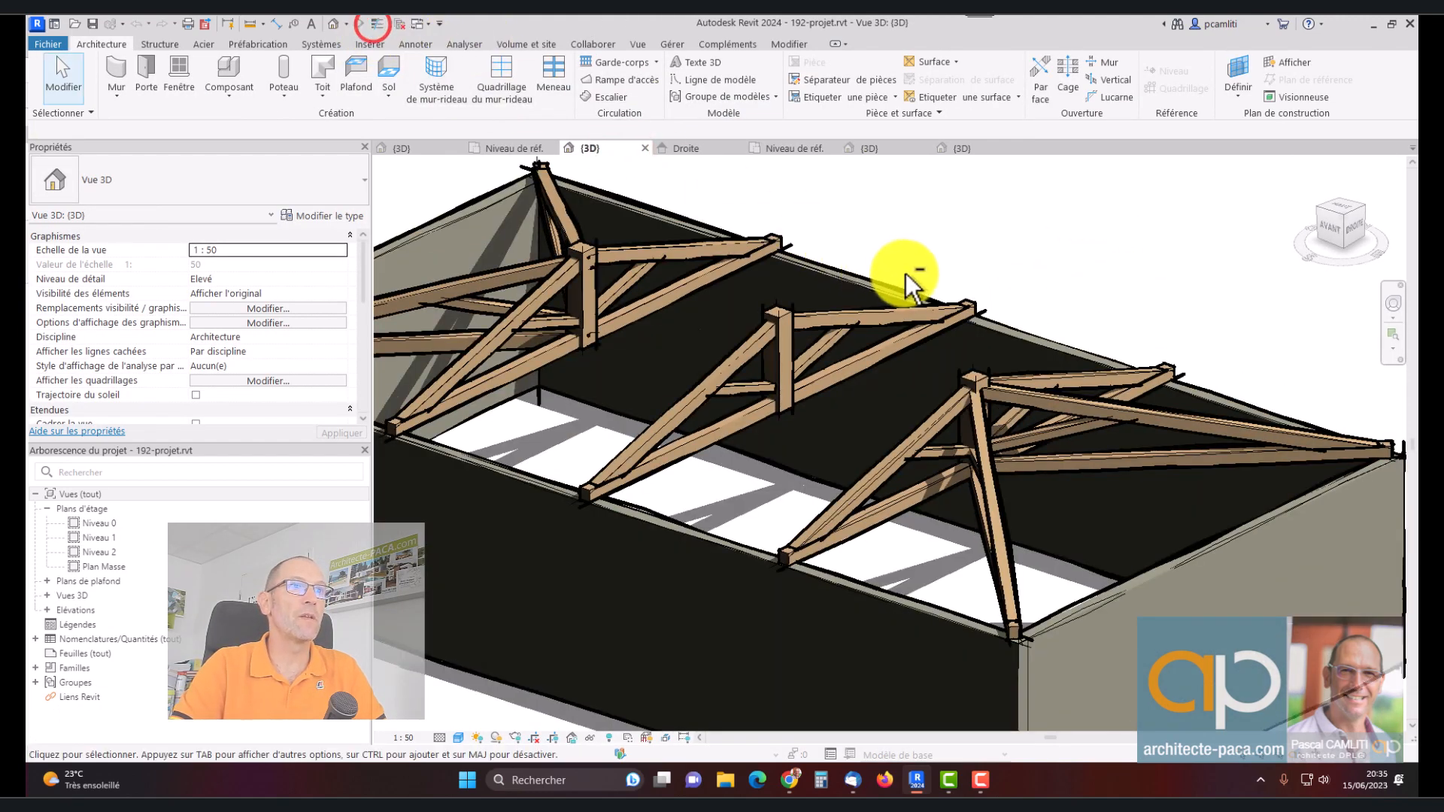
shift+middle_drag(906, 283, 935, 284)
click(995, 388)
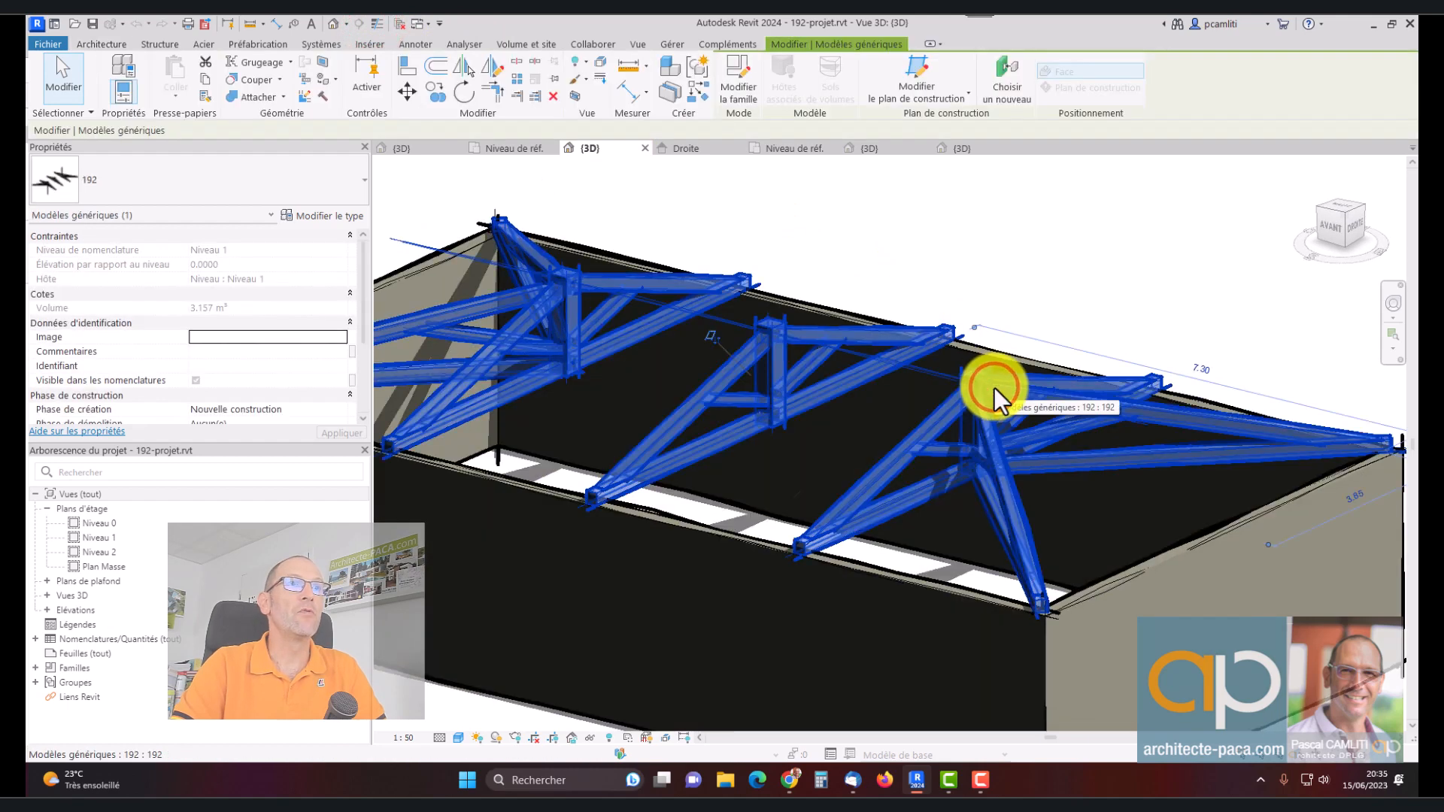
click(318, 215)
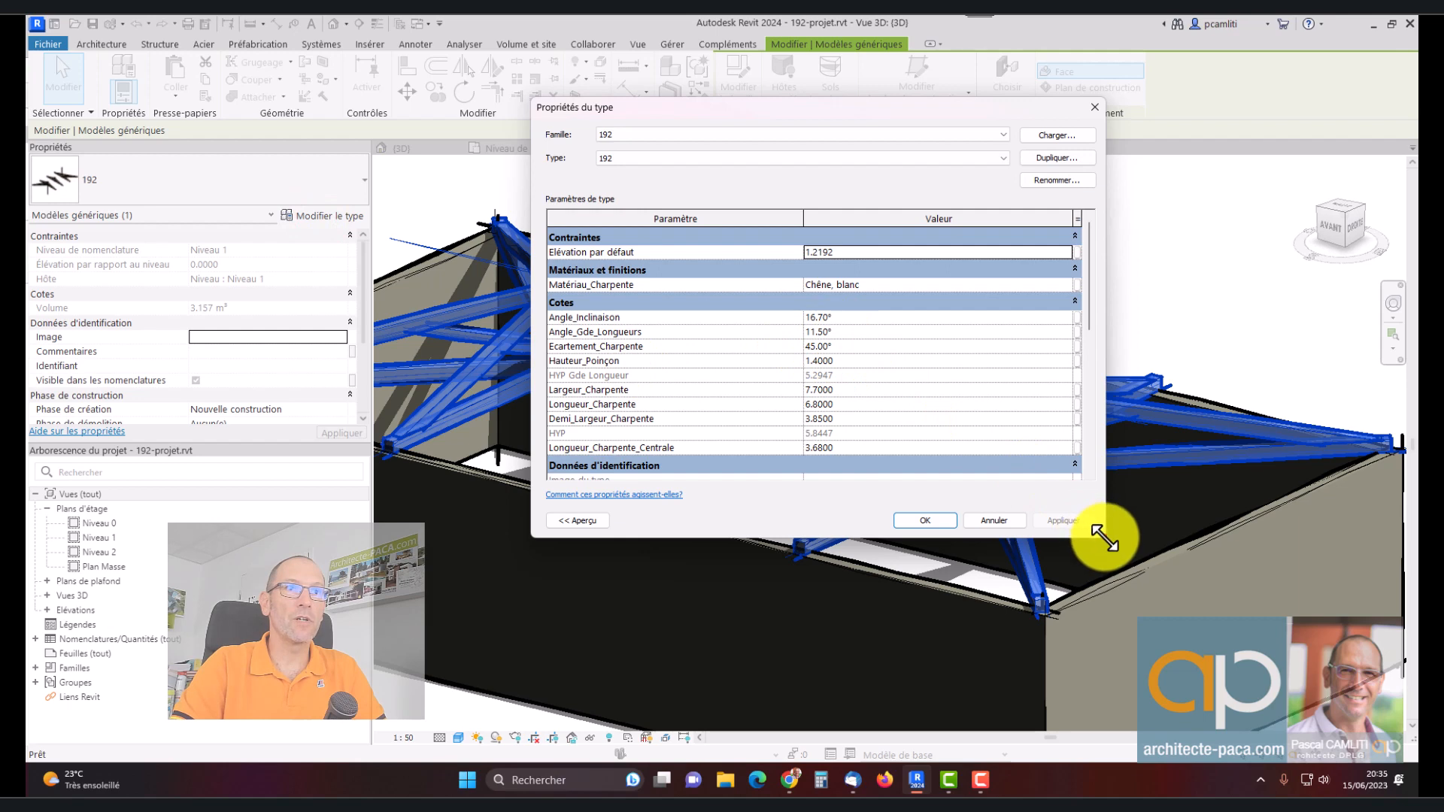
drag(1105, 537, 1125, 634)
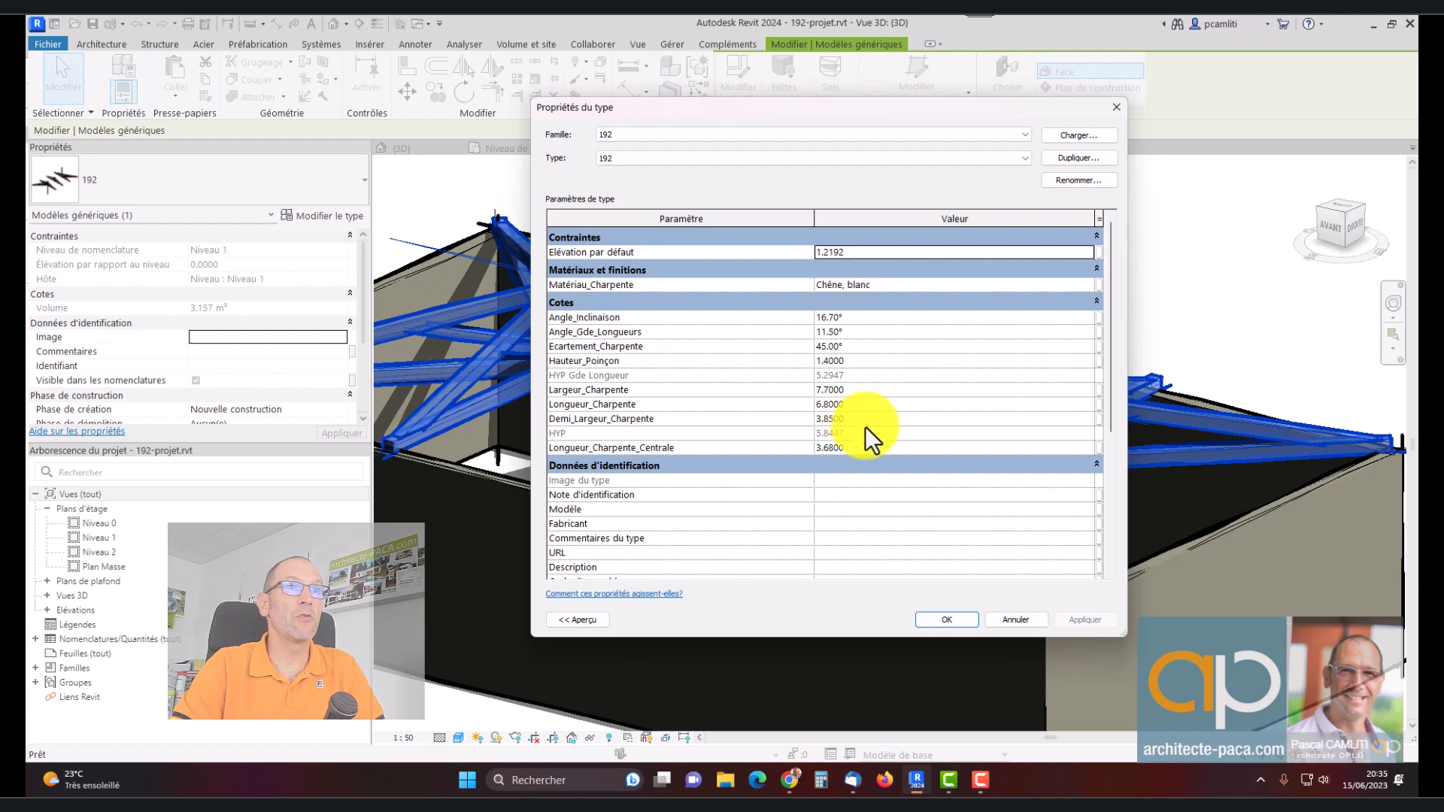
click(1018, 620)
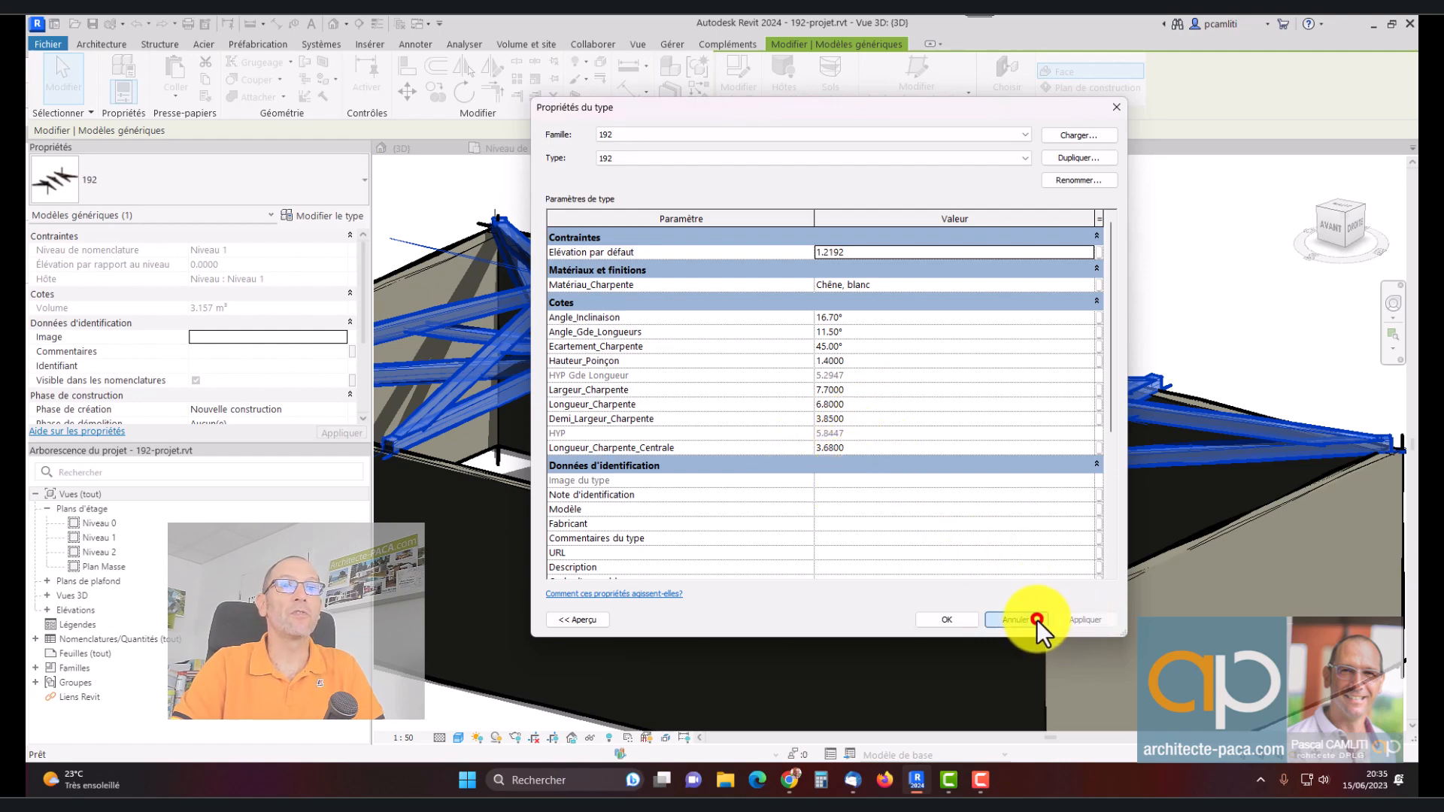
click(1113, 290)
mouse_move(1115, 289)
shift+middle_down()
mouse_move(1109, 361)
mouse_move(1199, 361)
mouse_move(1245, 290)
mouse_move(1251, 326)
mouse_move(1092, 346)
mouse_move(1064, 323)
mouse_move(1079, 304)
mouse_move(1073, 316)
mouse_move(1119, 325)
shift+middle_up()
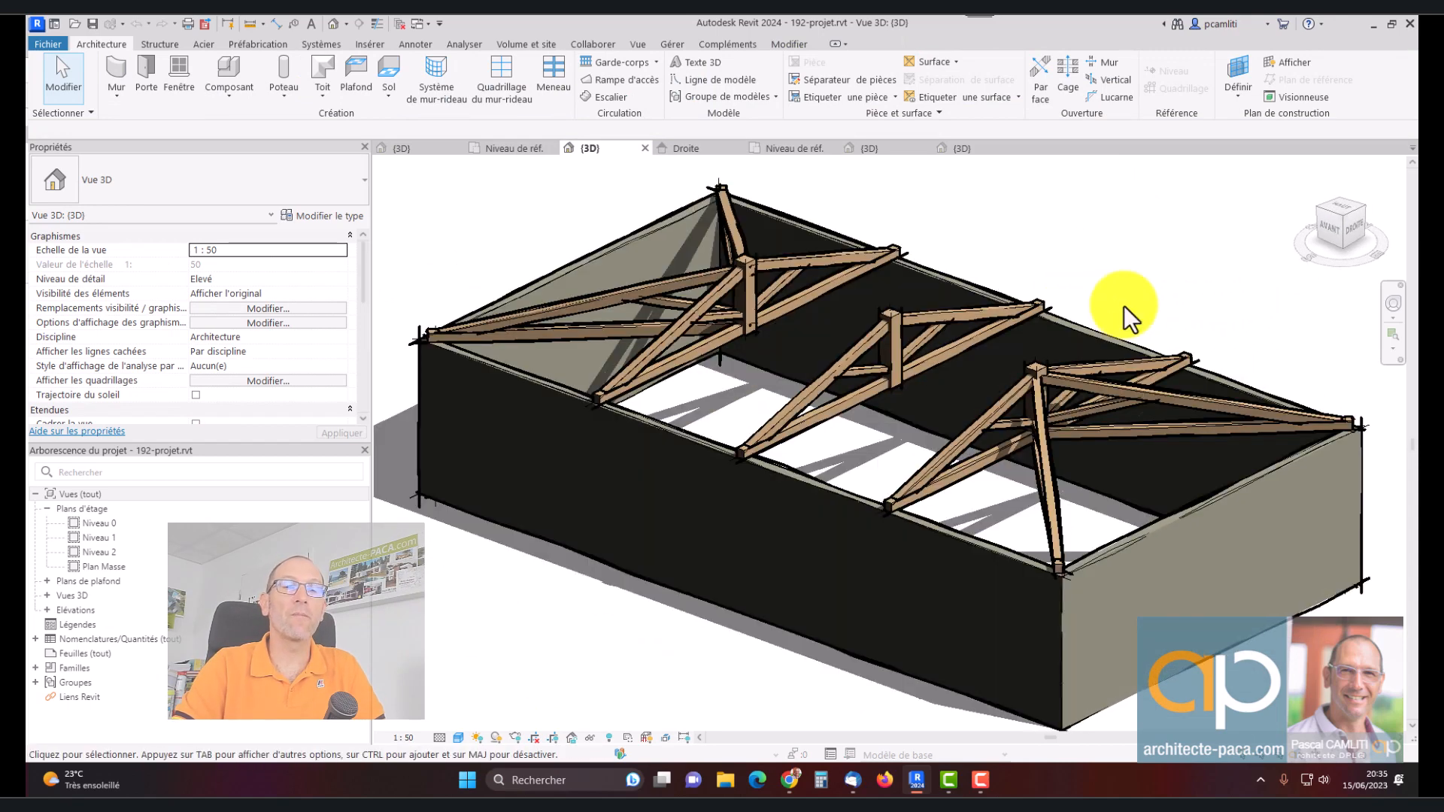